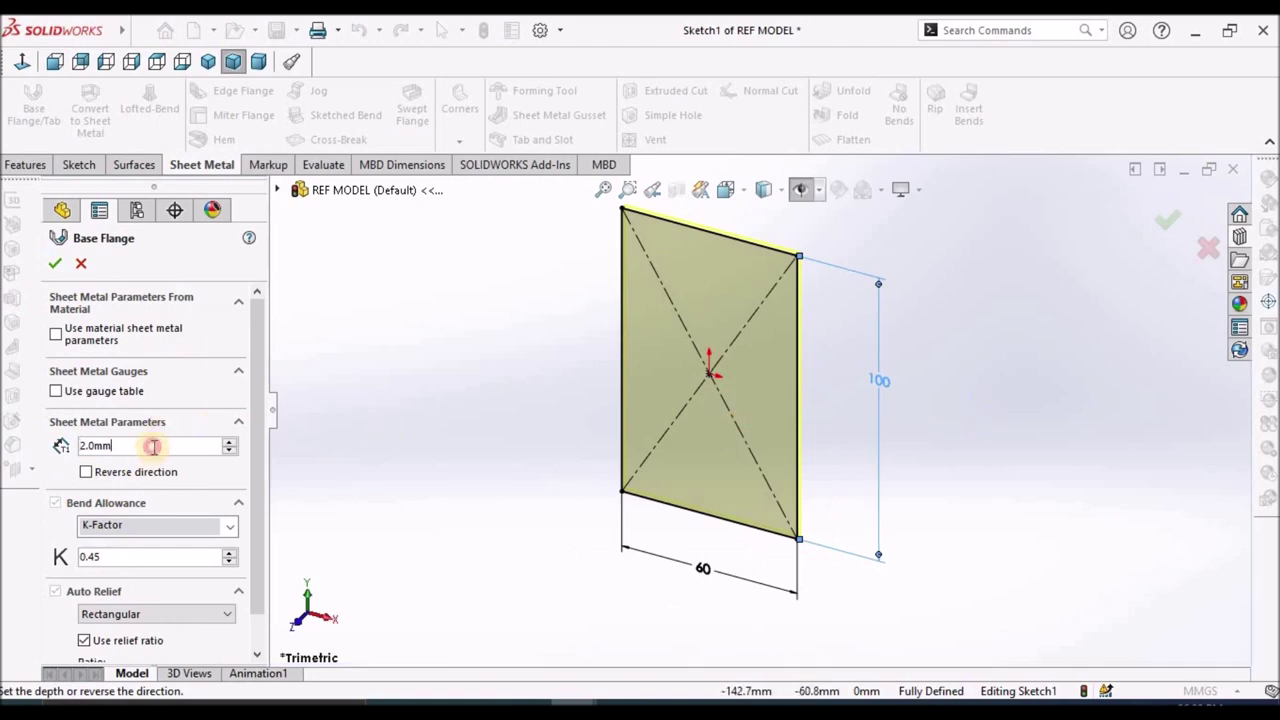
Set the sheet metal thickness to 4 mm and create the base flange from the rectangular sketch.
text(4)
key(Return)
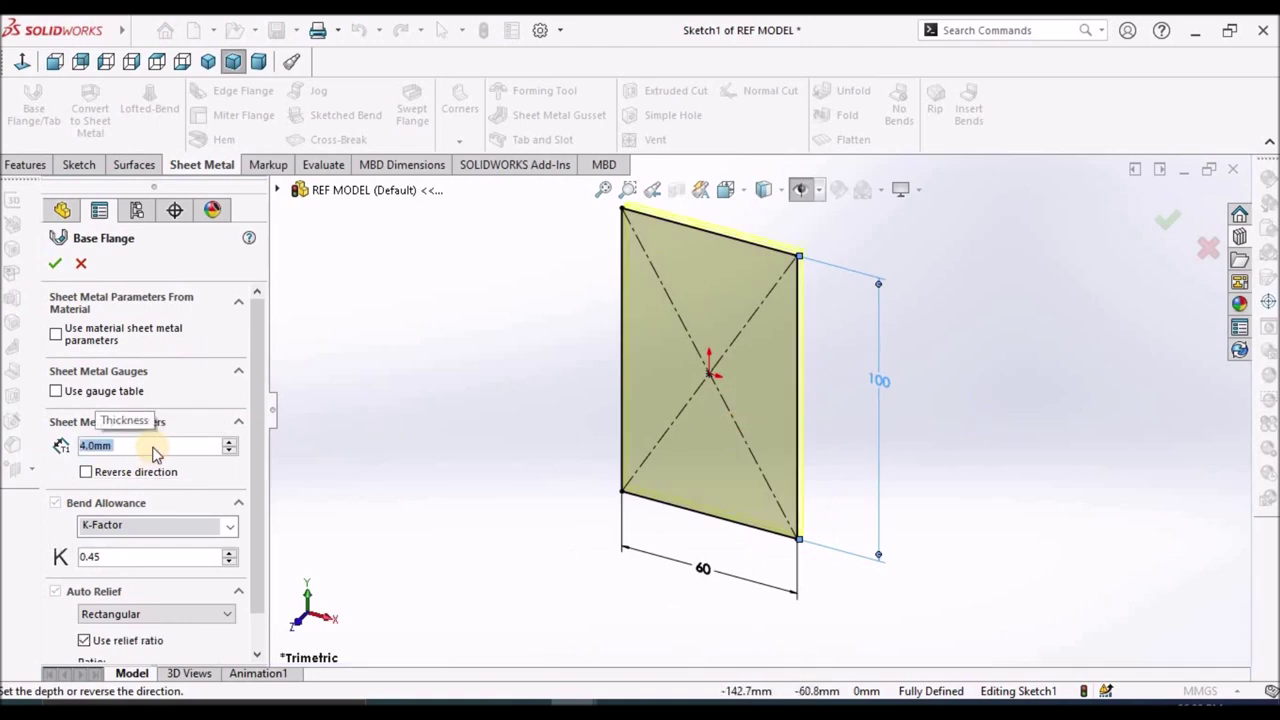
click(57, 264)
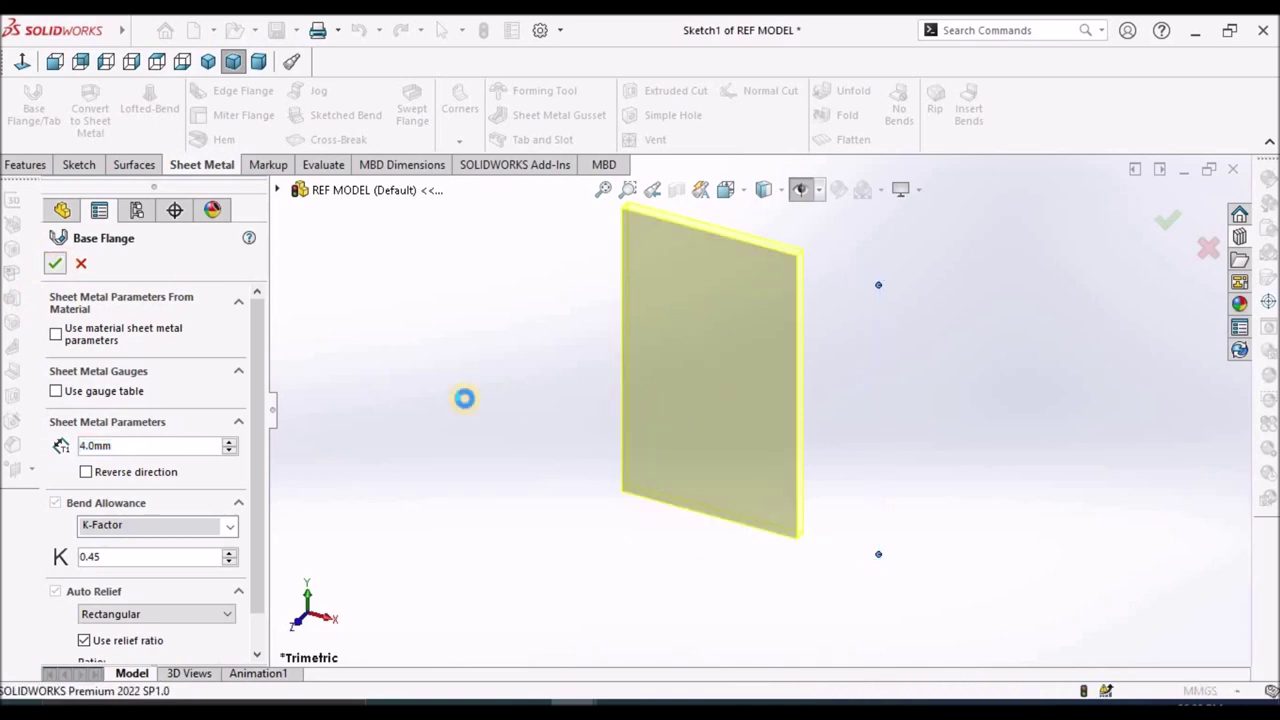
scroll(740, 410, up, 1)
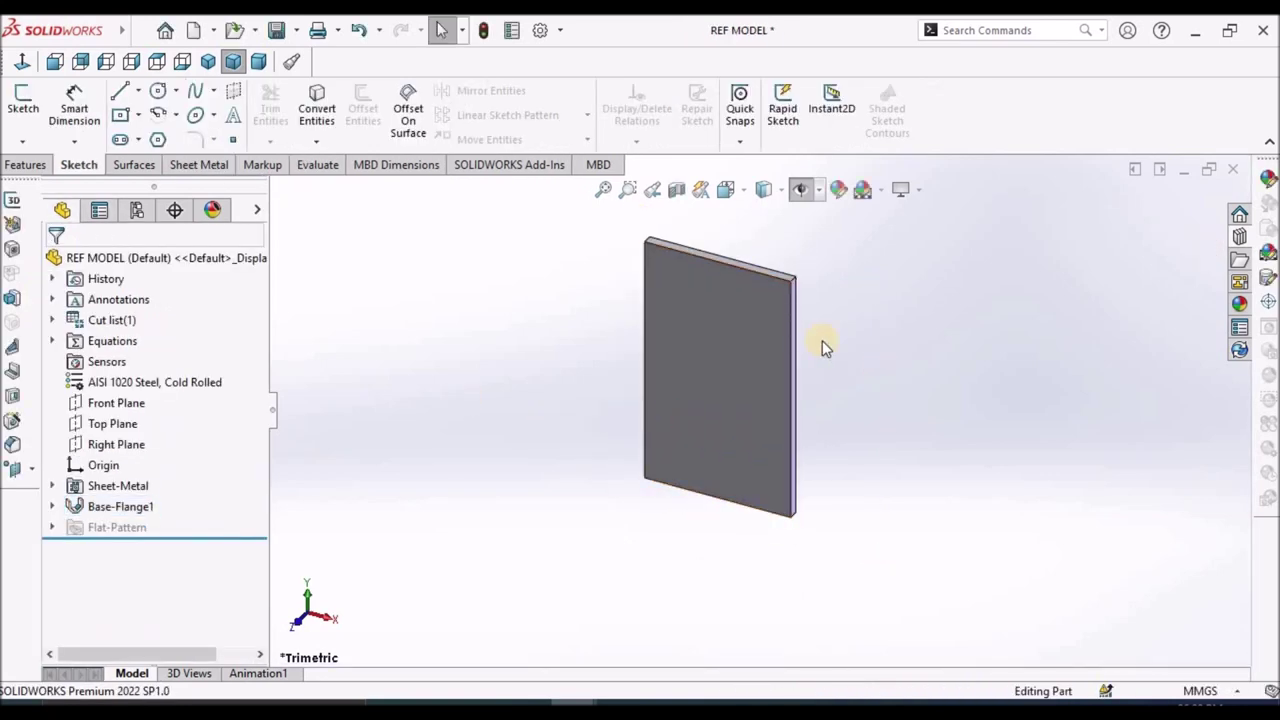
Add a 90-degree edge flange with a 64 mm blind length along one long vertical edge of the plate.
click(216, 166)
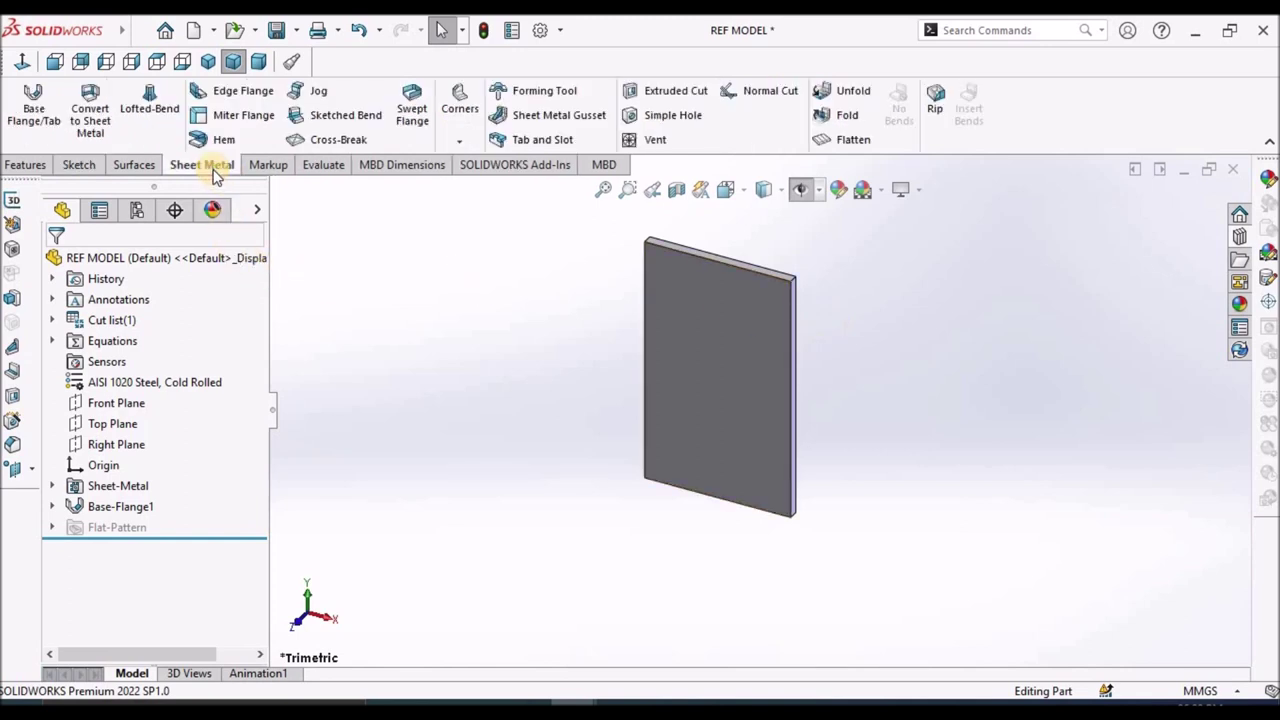
click(229, 90)
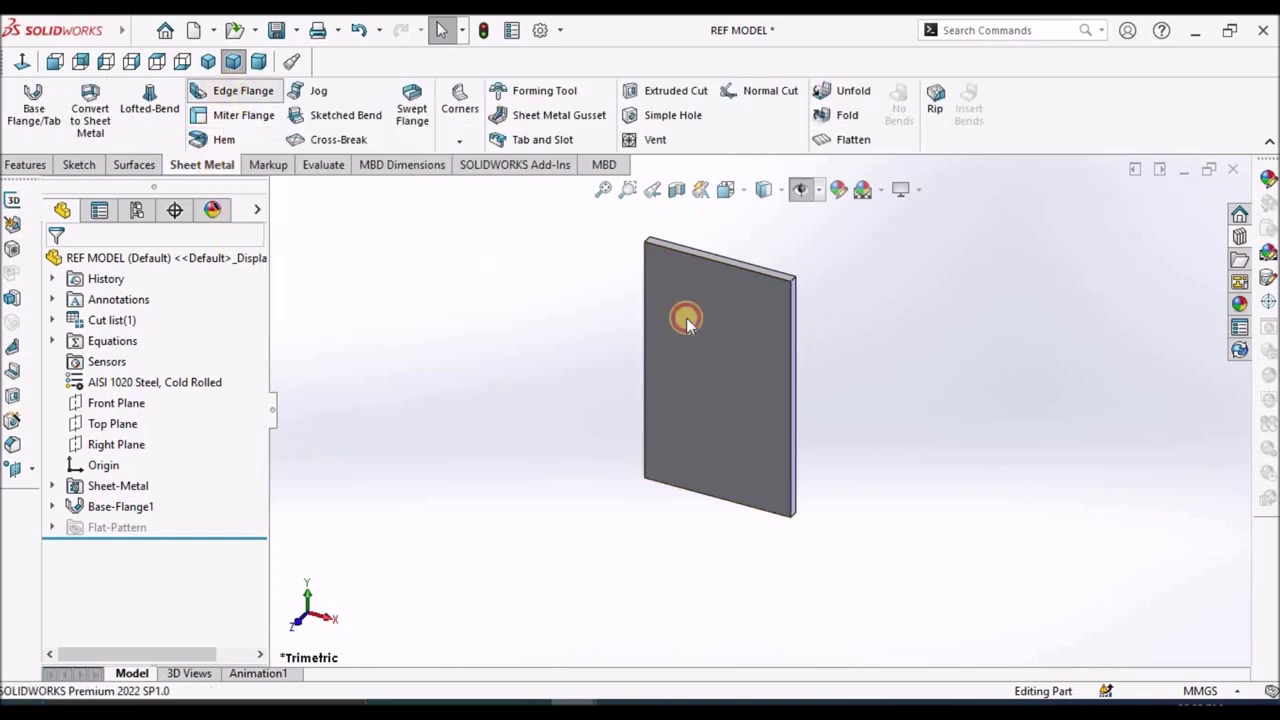
click(790, 321)
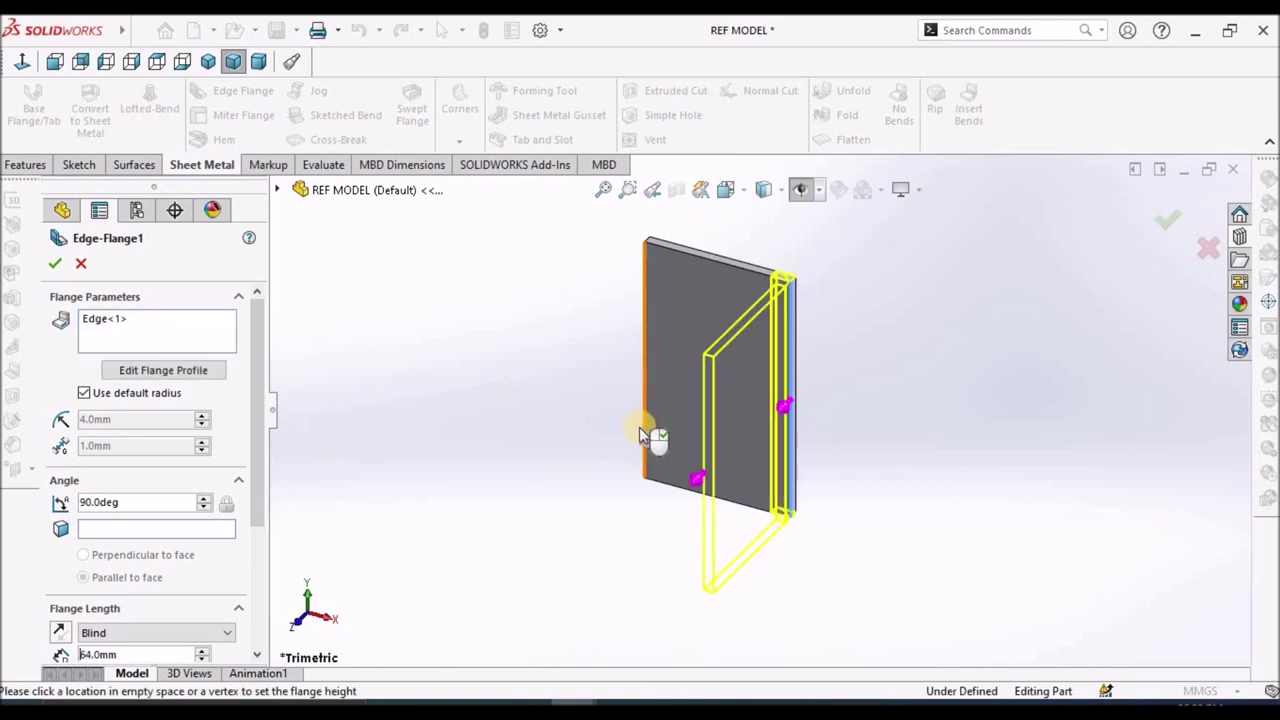
click(54, 262)
Open the edge flange's profile sketch for editing and delete the outer line opposite the bend.
click(127, 487)
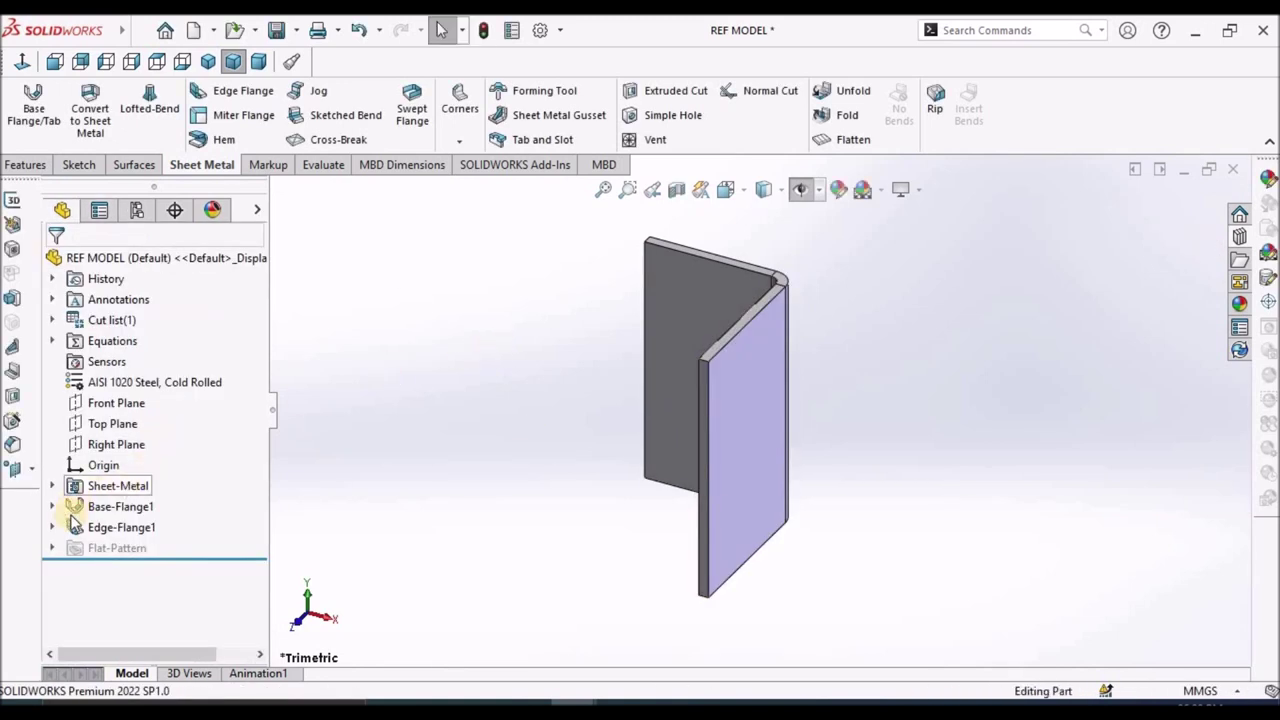
click(53, 527)
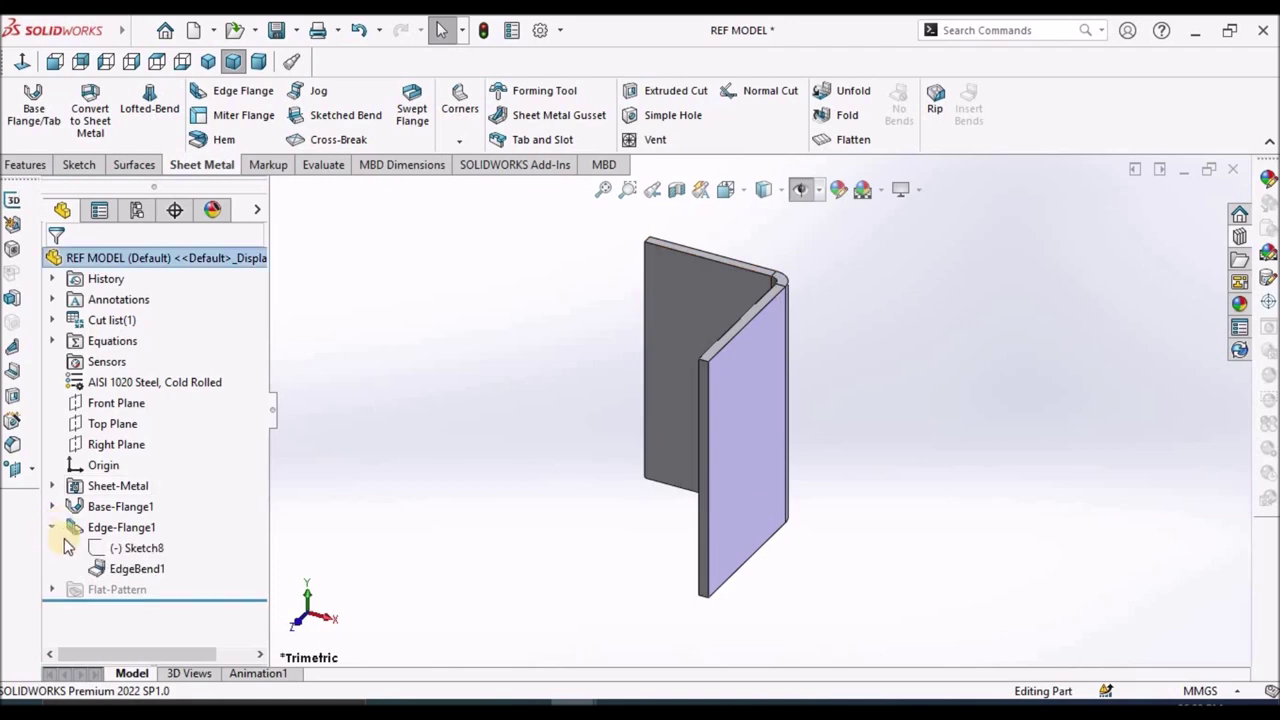
right_click(116, 549)
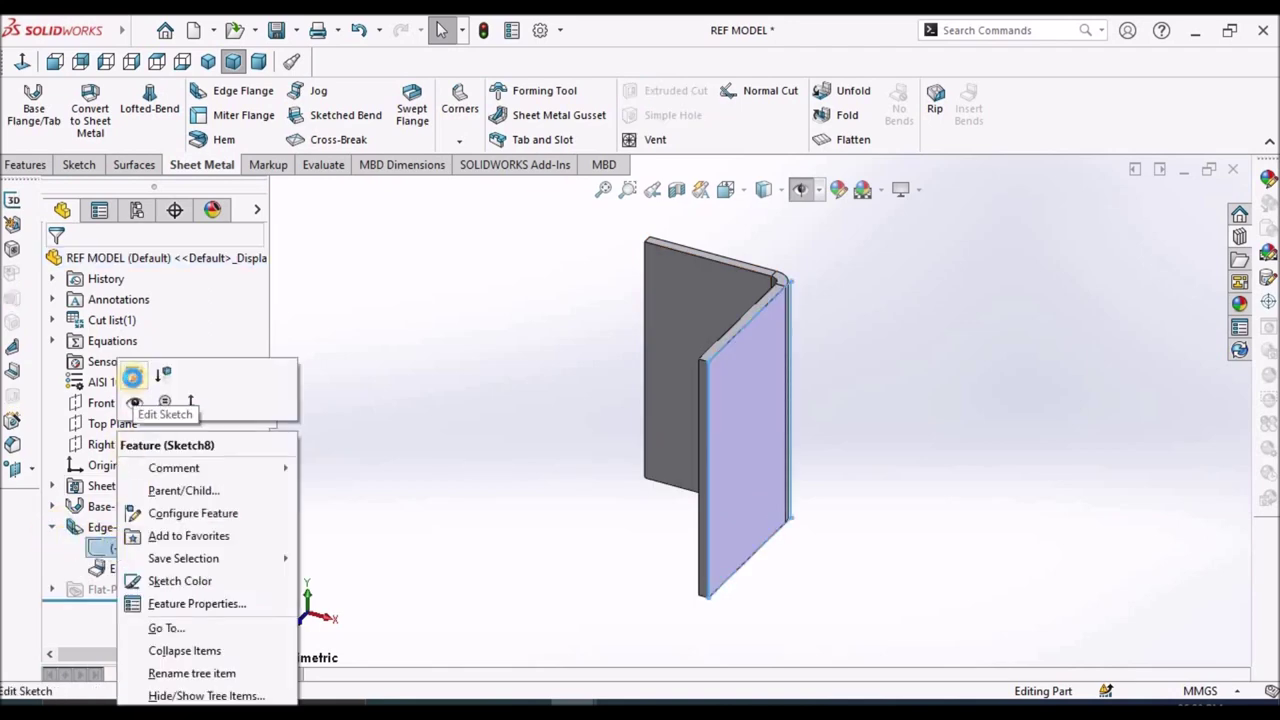
click(134, 375)
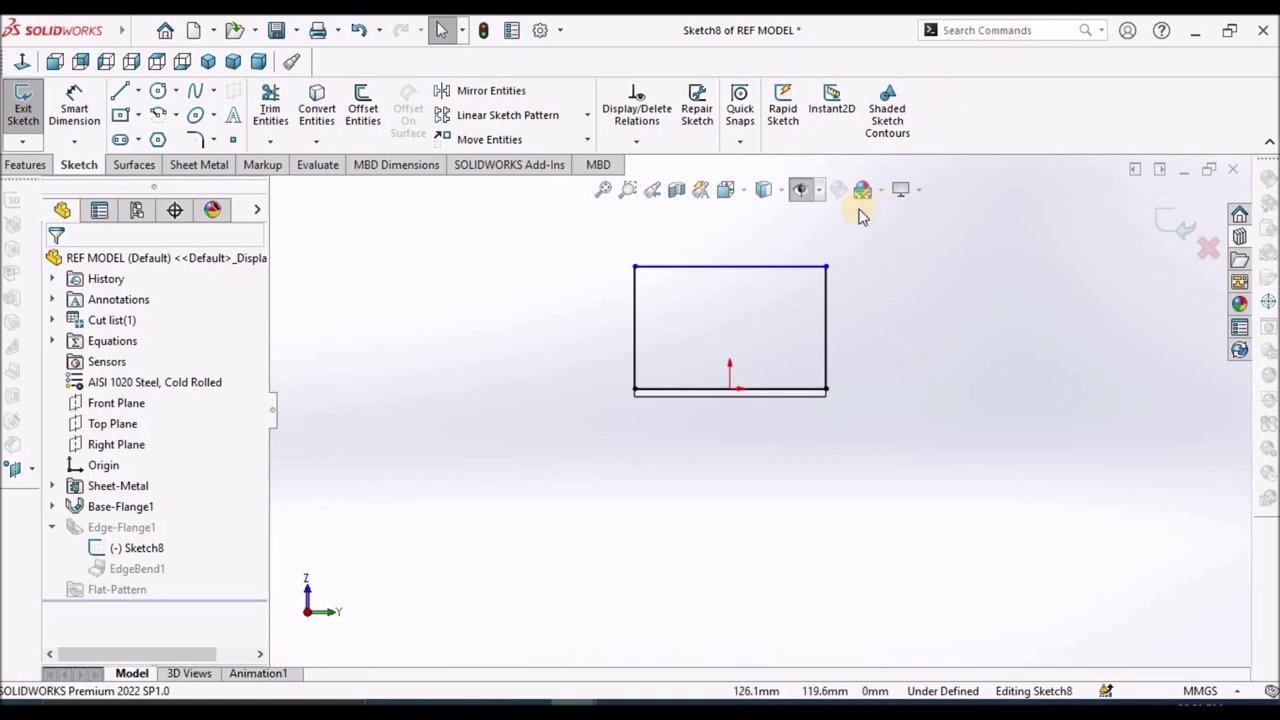
click(748, 267)
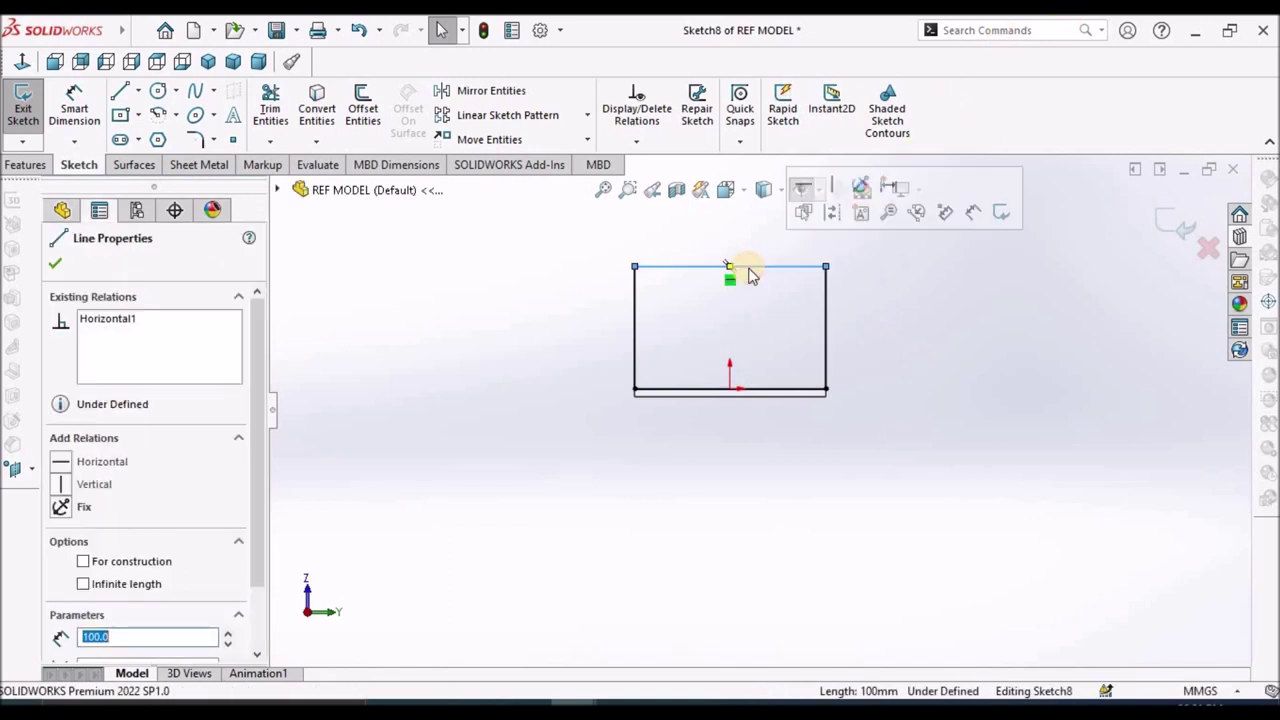
key(Delete)
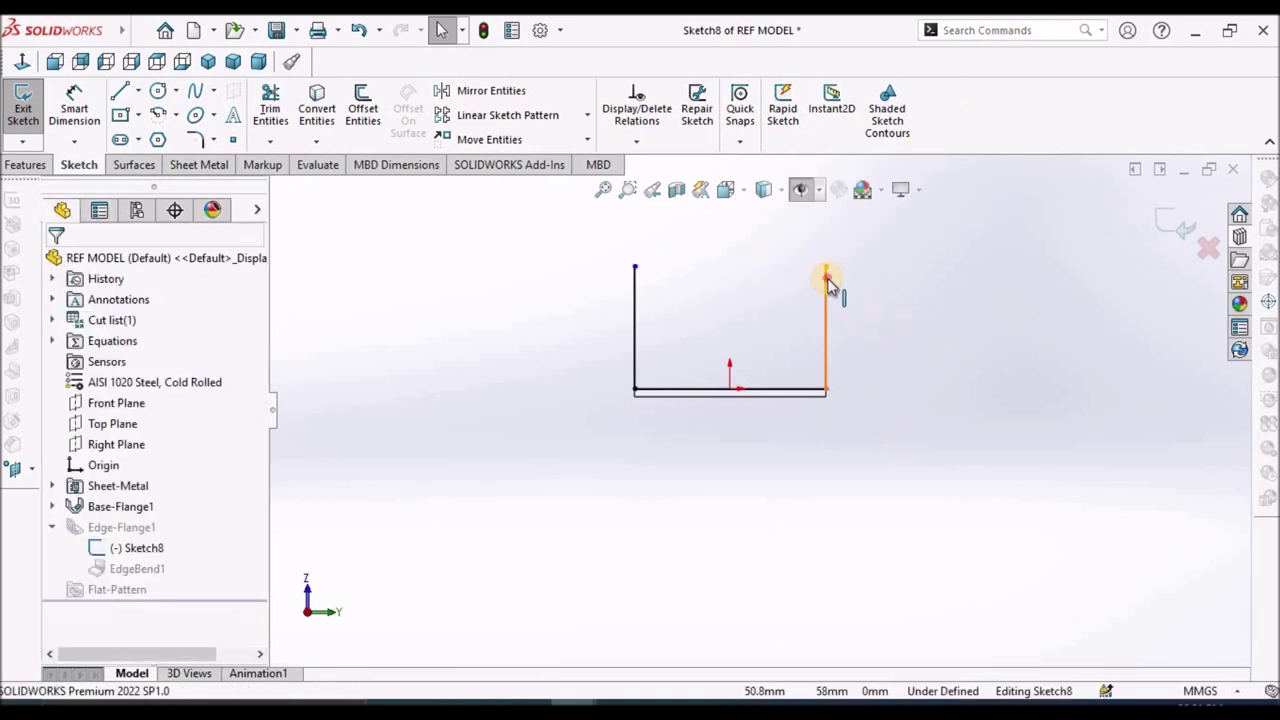
click(826, 290)
ctrl+click(633, 305)
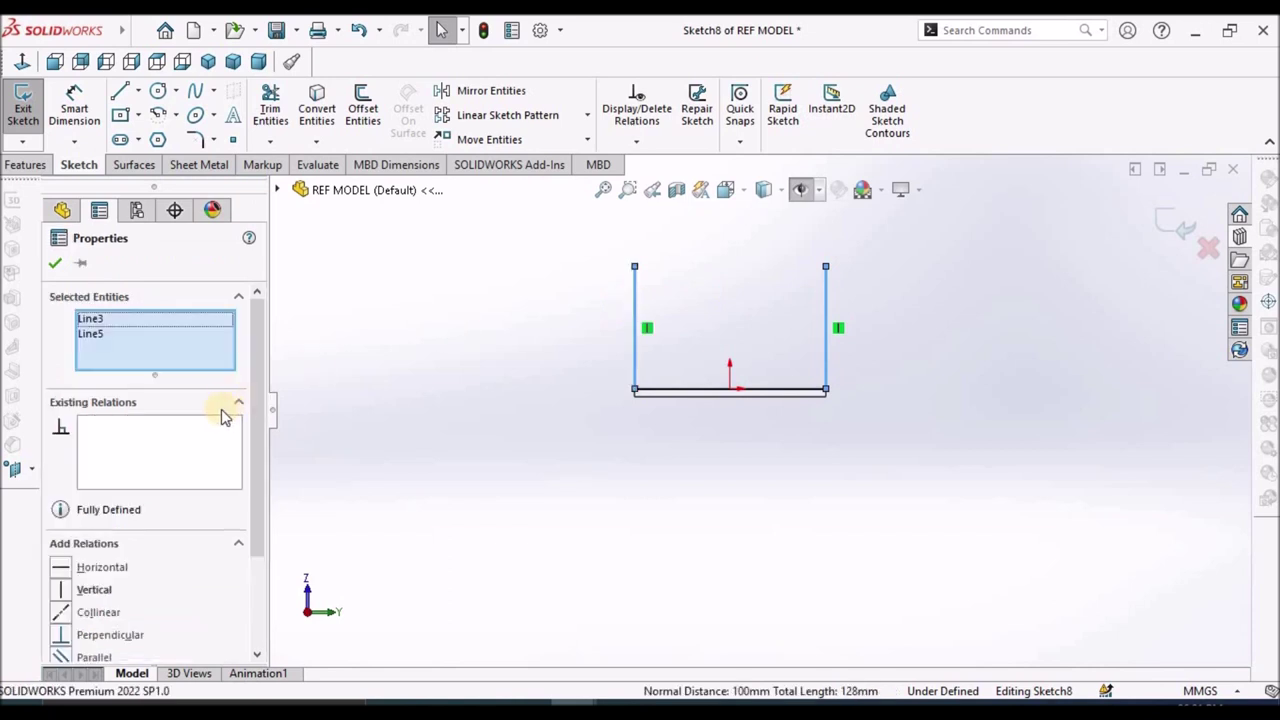
click(351, 440)
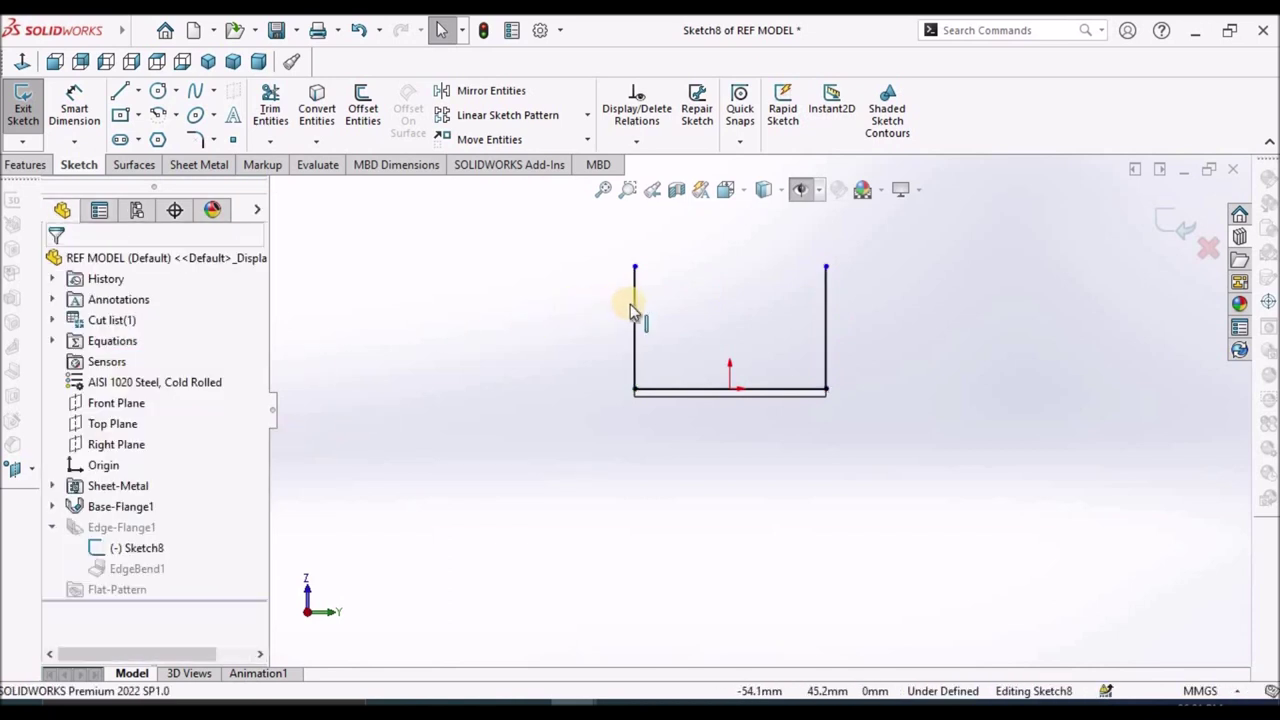
Delete the existing relation from each of the two side lines of the flange profile.
click(632, 308)
right_click(150, 337)
click(204, 356)
click(751, 317)
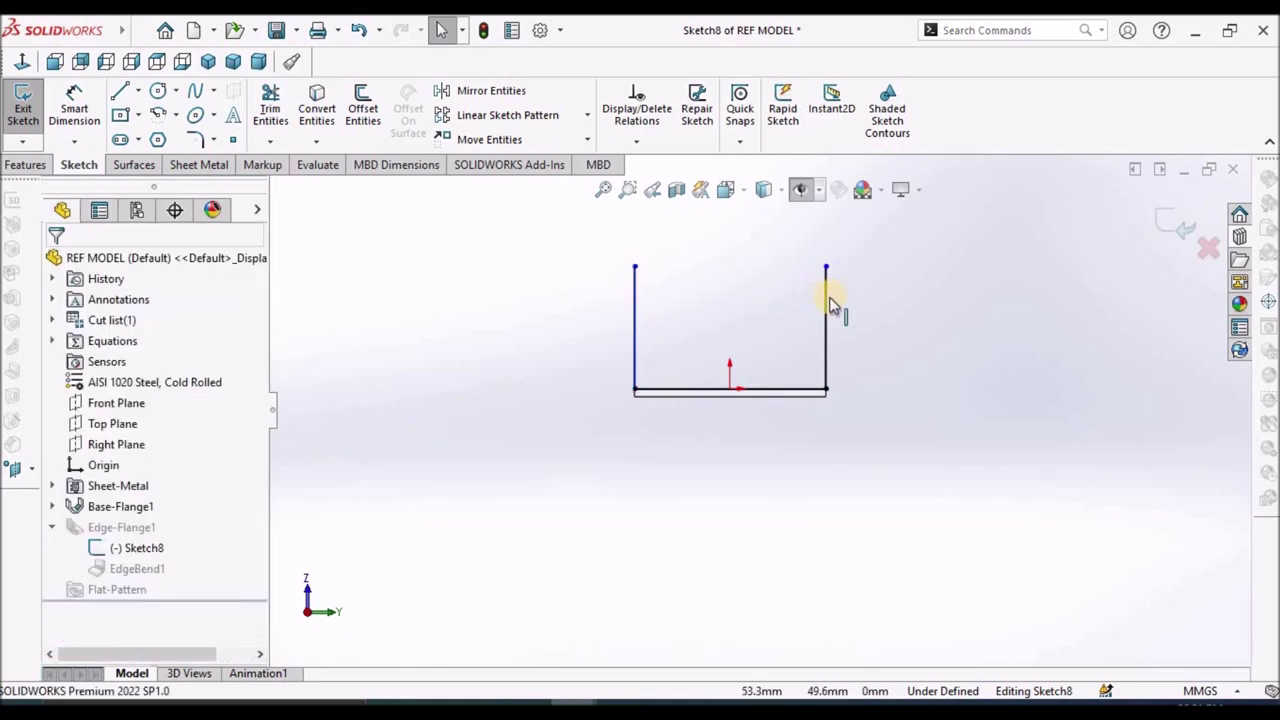
click(830, 300)
right_click(180, 346)
click(234, 360)
click(546, 468)
Move one side line's free end inward and make the other side line's free end coincident with it, forming a triangle.
drag(637, 265, 711, 286)
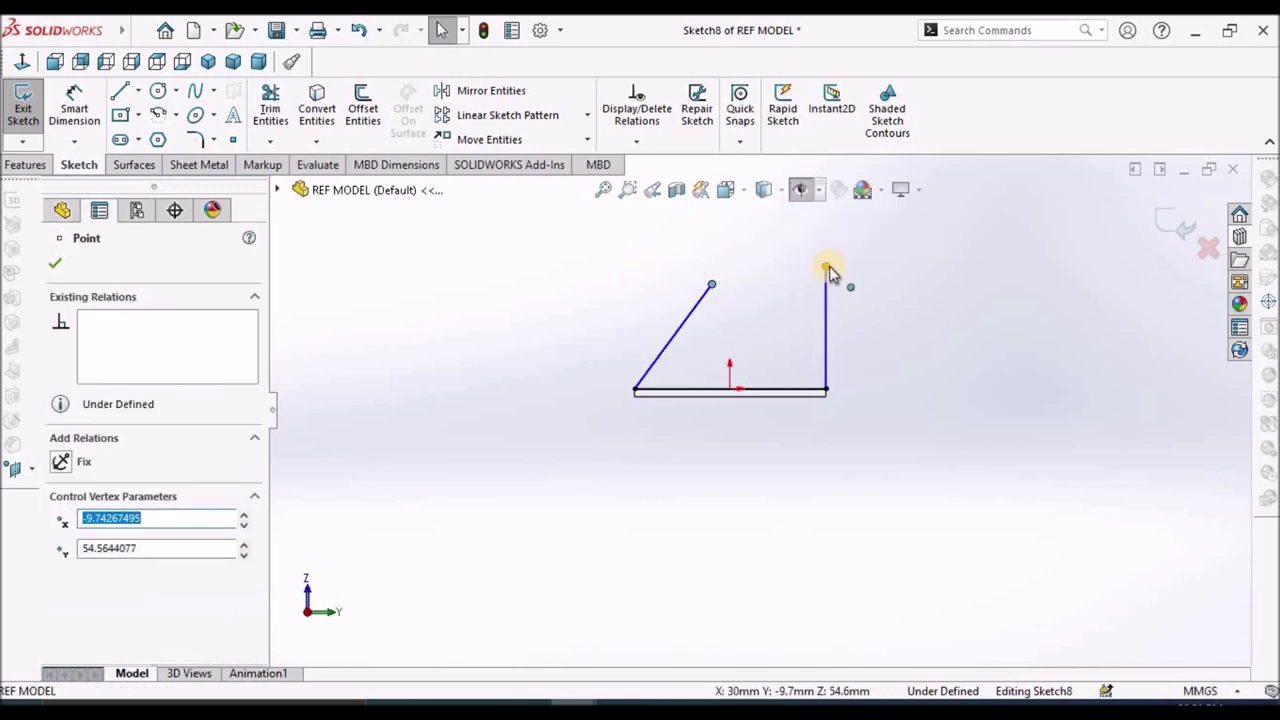
ctrl+click(826, 267)
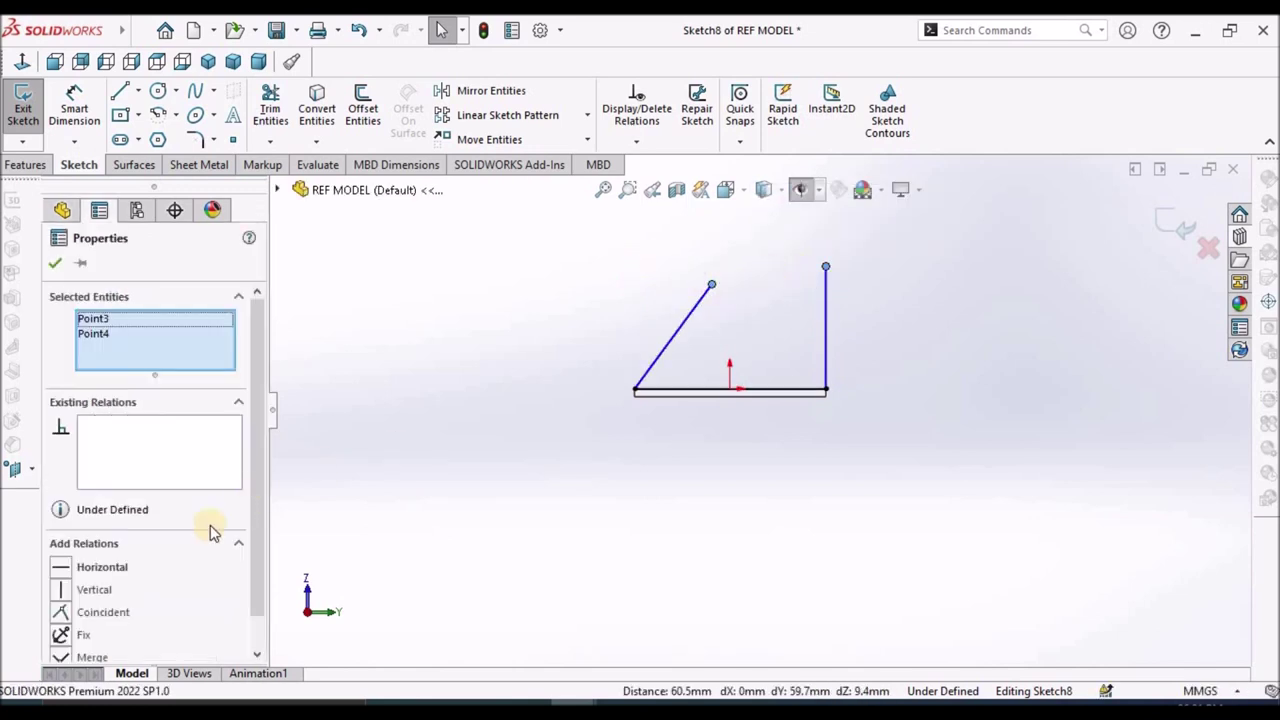
click(60, 612)
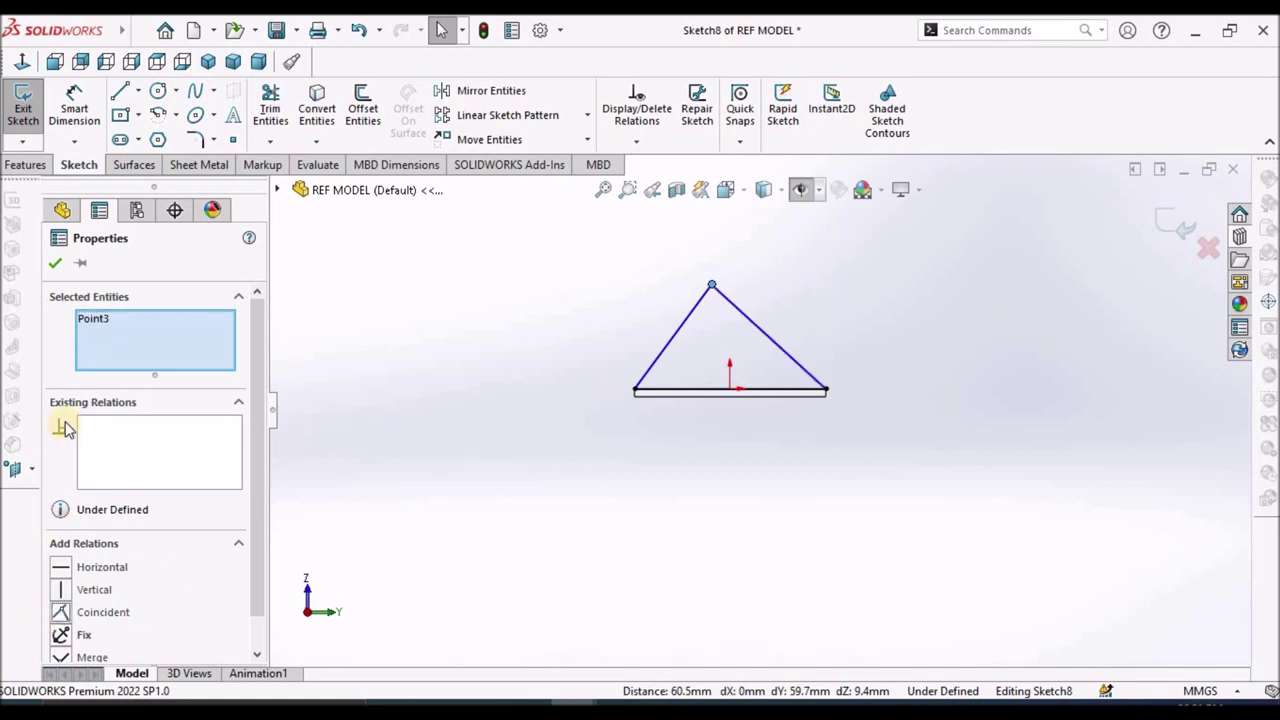
click(55, 266)
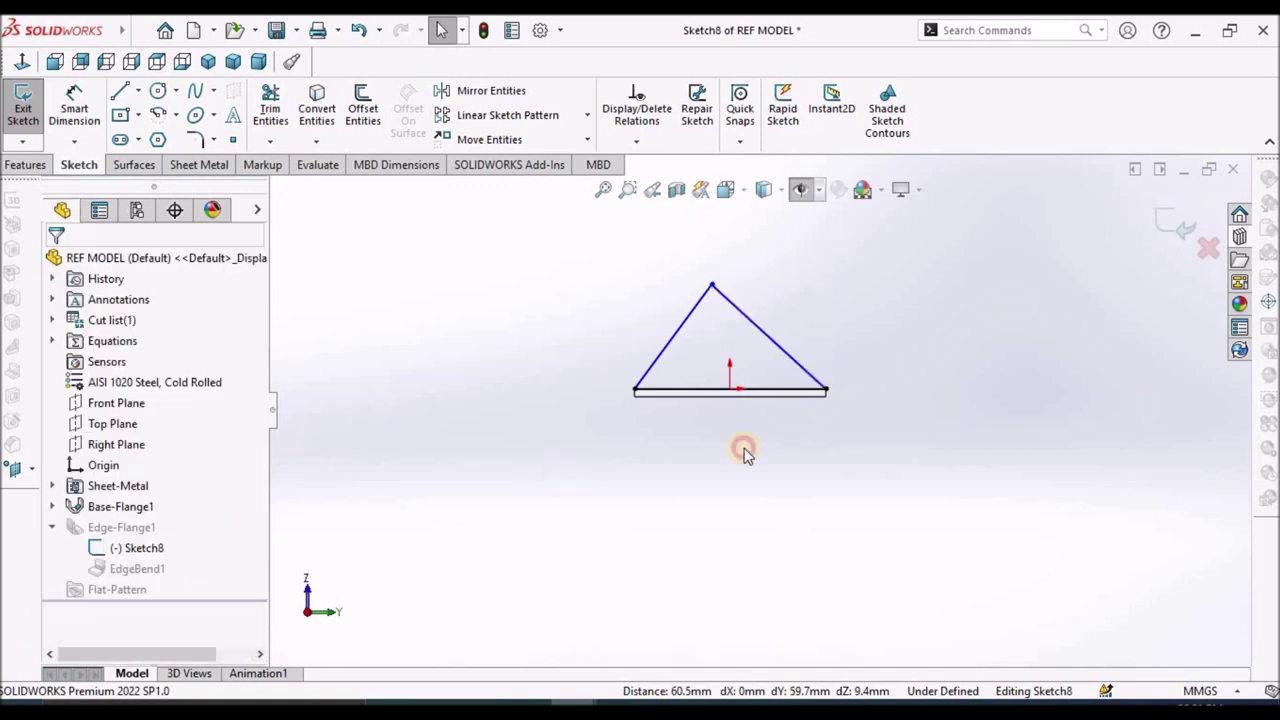
Add a vertical relation between the origin and the triangle's apex.
click(731, 391)
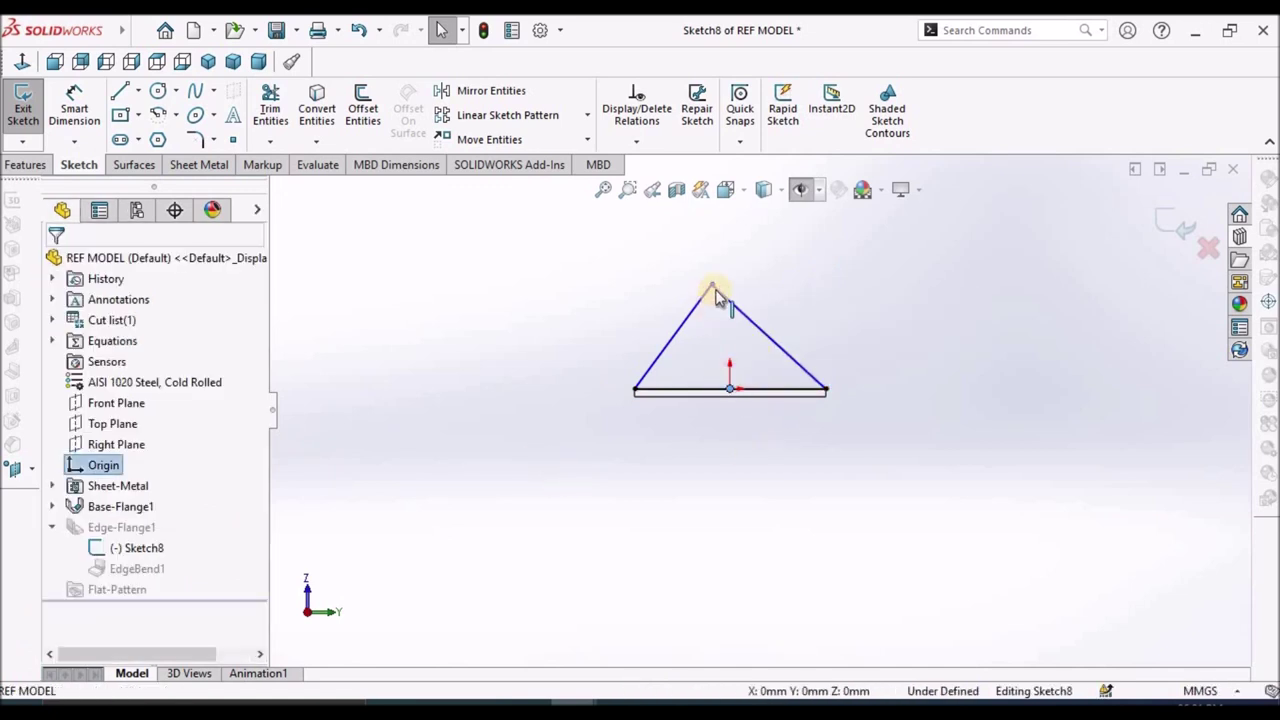
ctrl+click(713, 291)
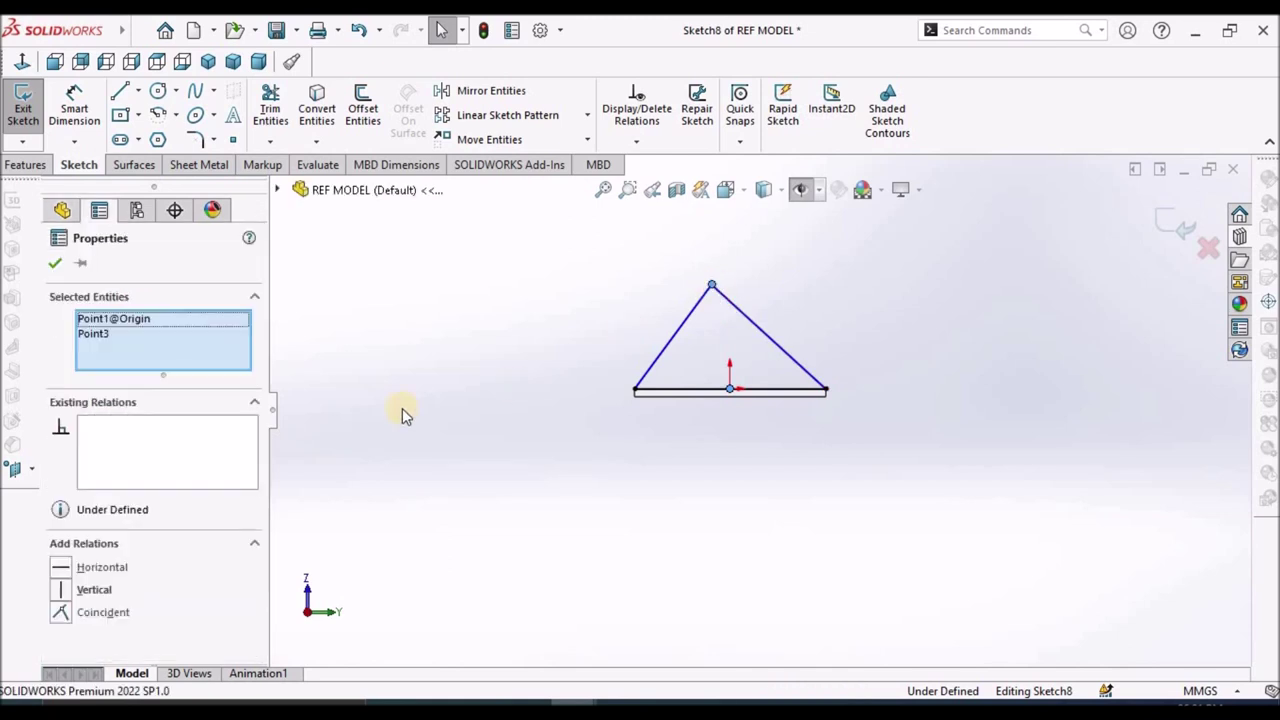
click(62, 590)
click(59, 265)
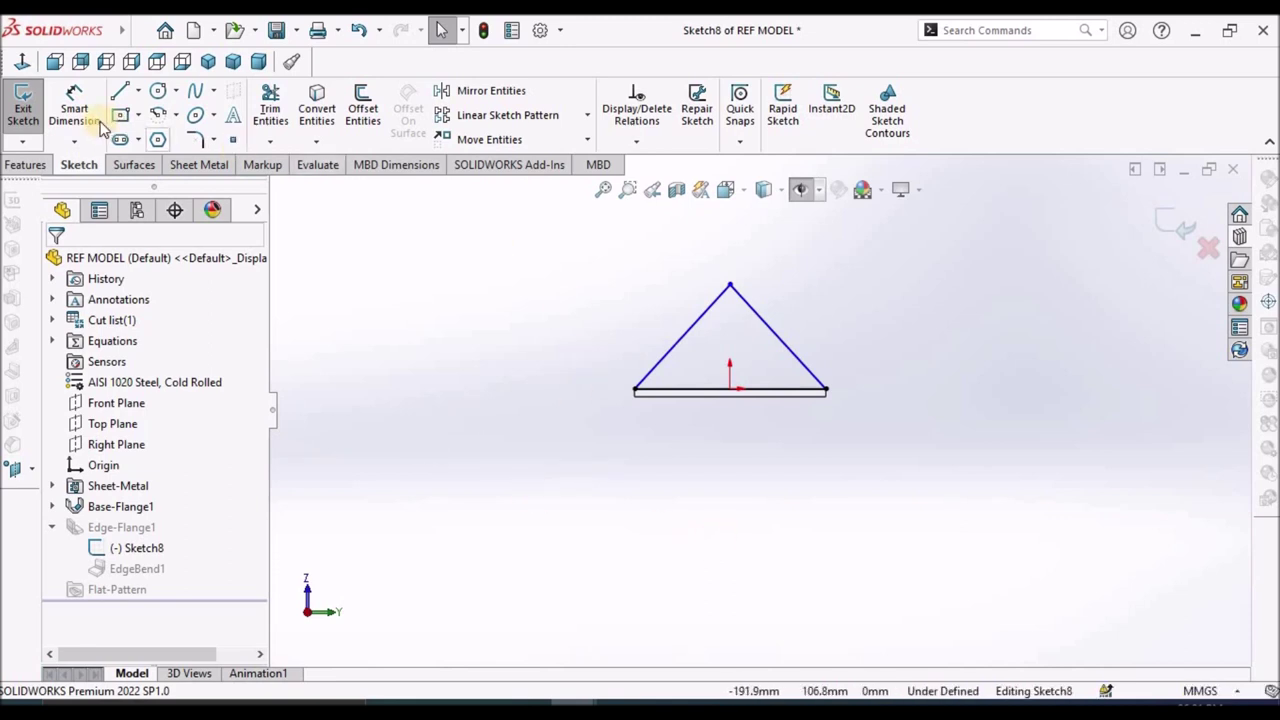
Round the triangle's apex with a 20 mm sketch fillet.
click(195, 139)
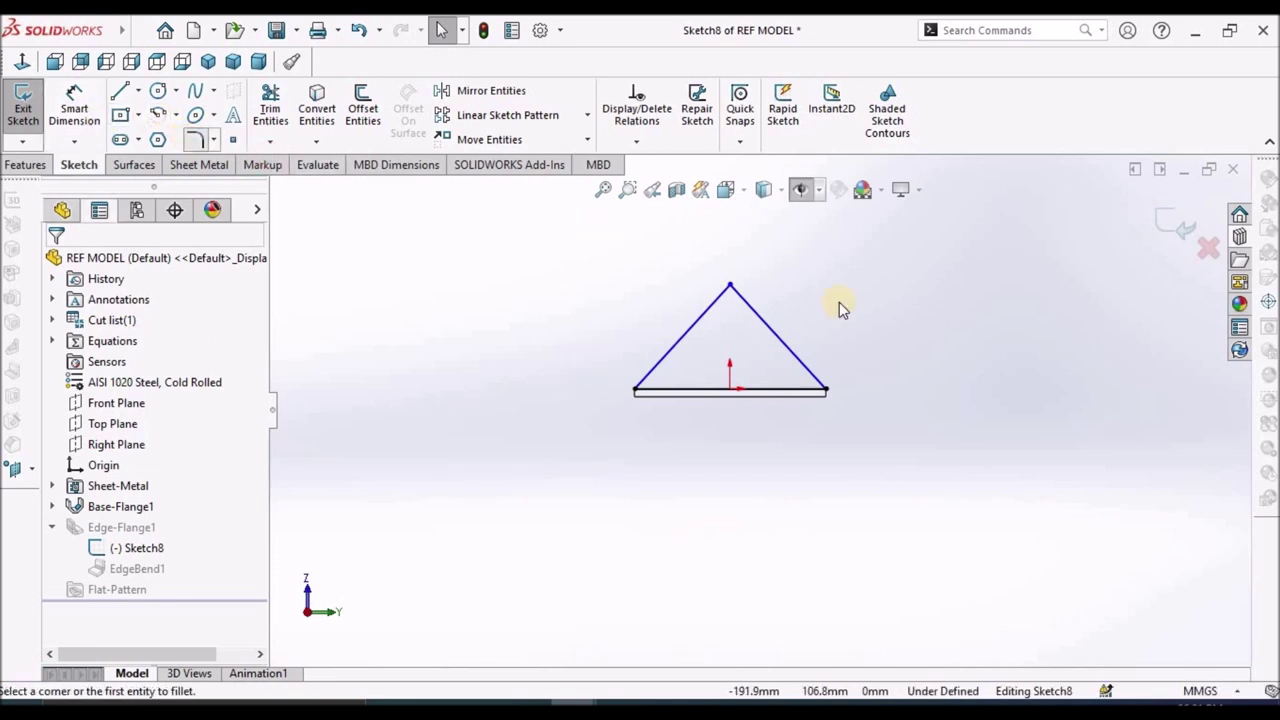
click(731, 288)
click(161, 440)
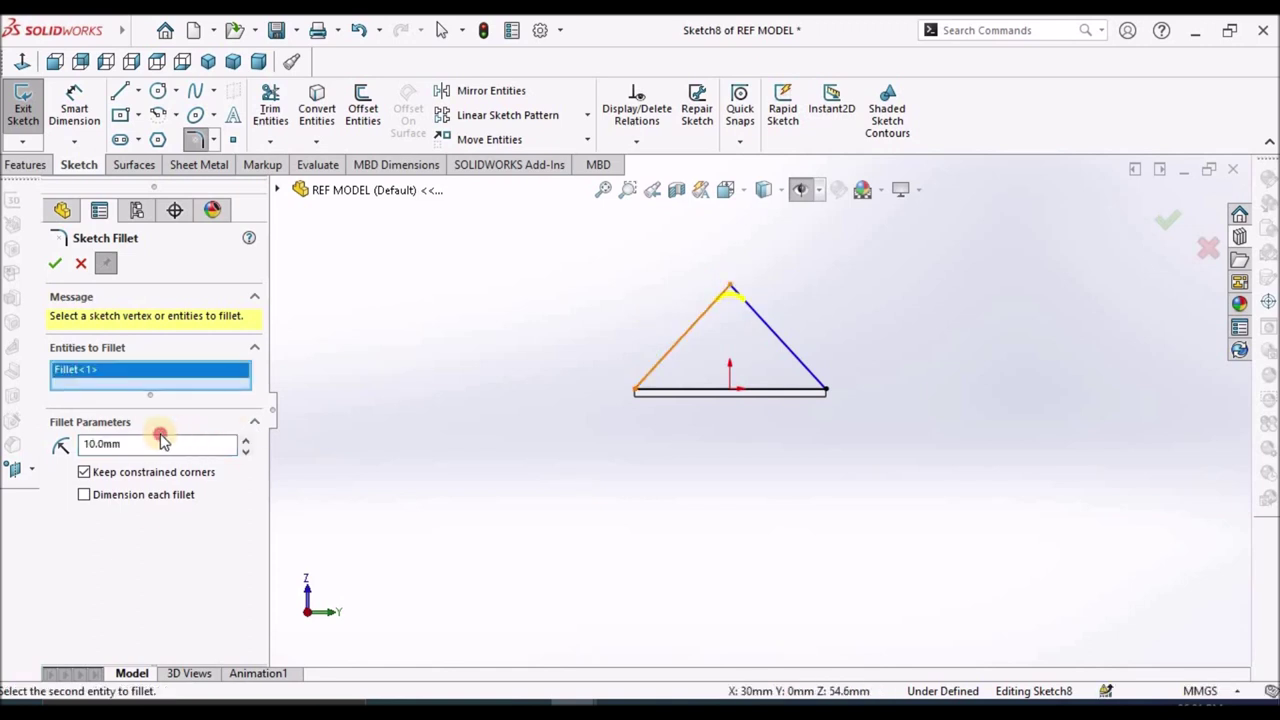
double_click(157, 444)
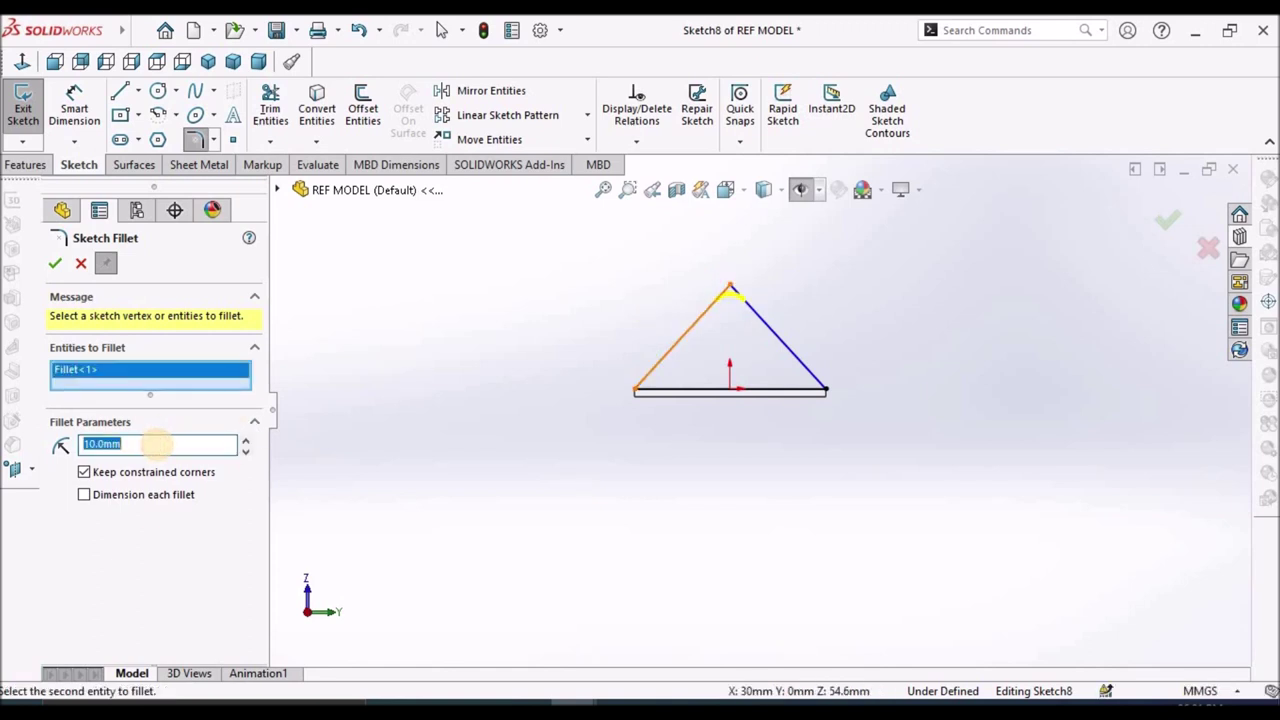
key(Return)
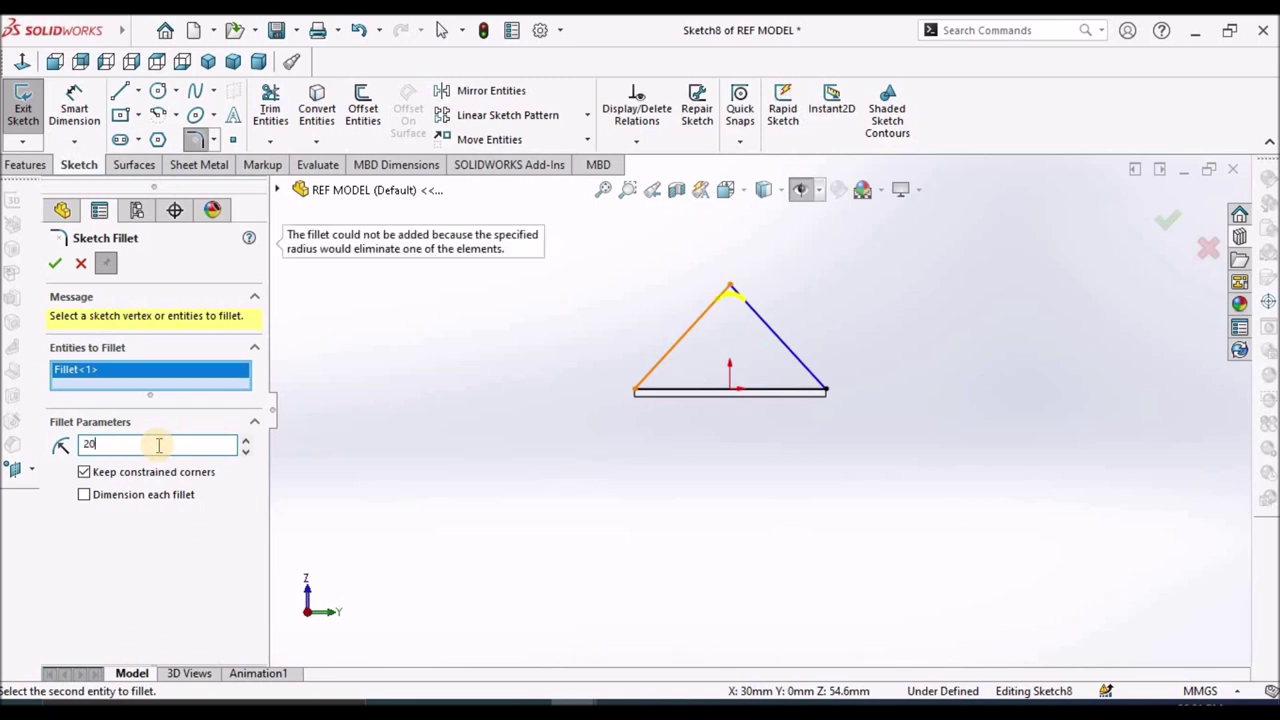
click(53, 265)
scroll(784, 335, down, 3)
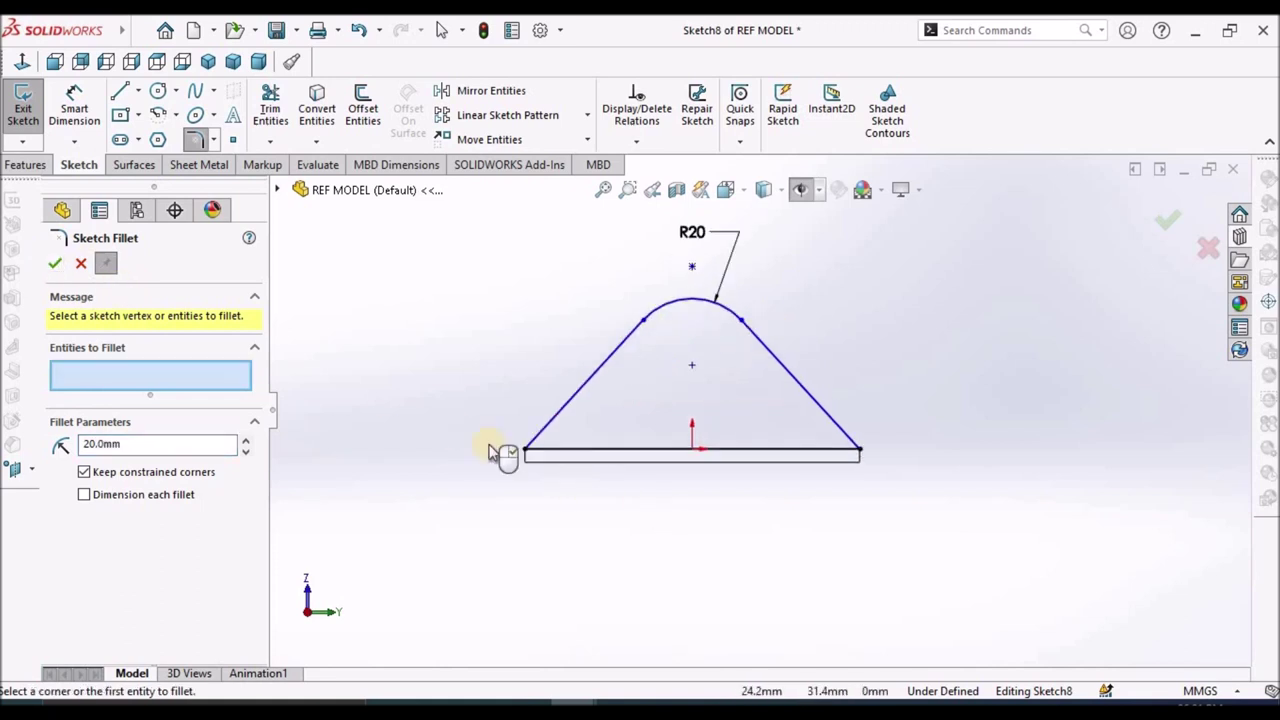
click(84, 262)
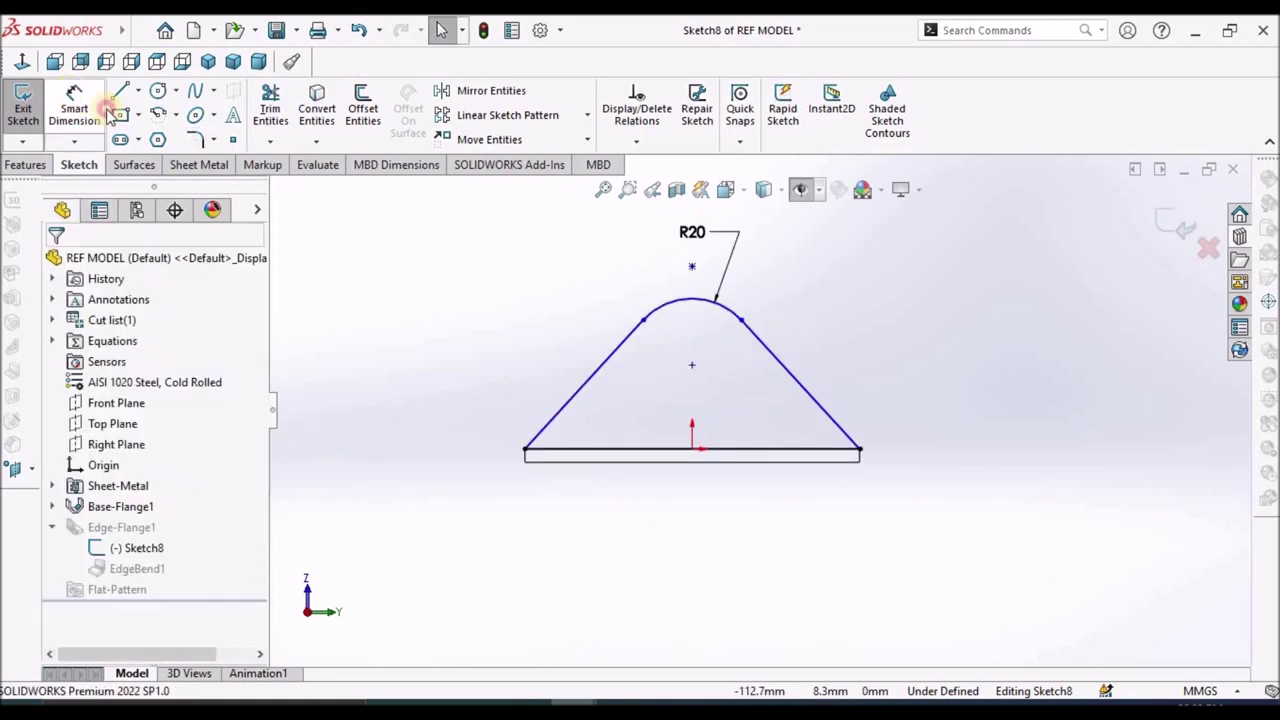
Dimension the fillet arc's centre from the plate's outer base edge and set the distance to 55.3 mm.
click(777, 462)
click(691, 365)
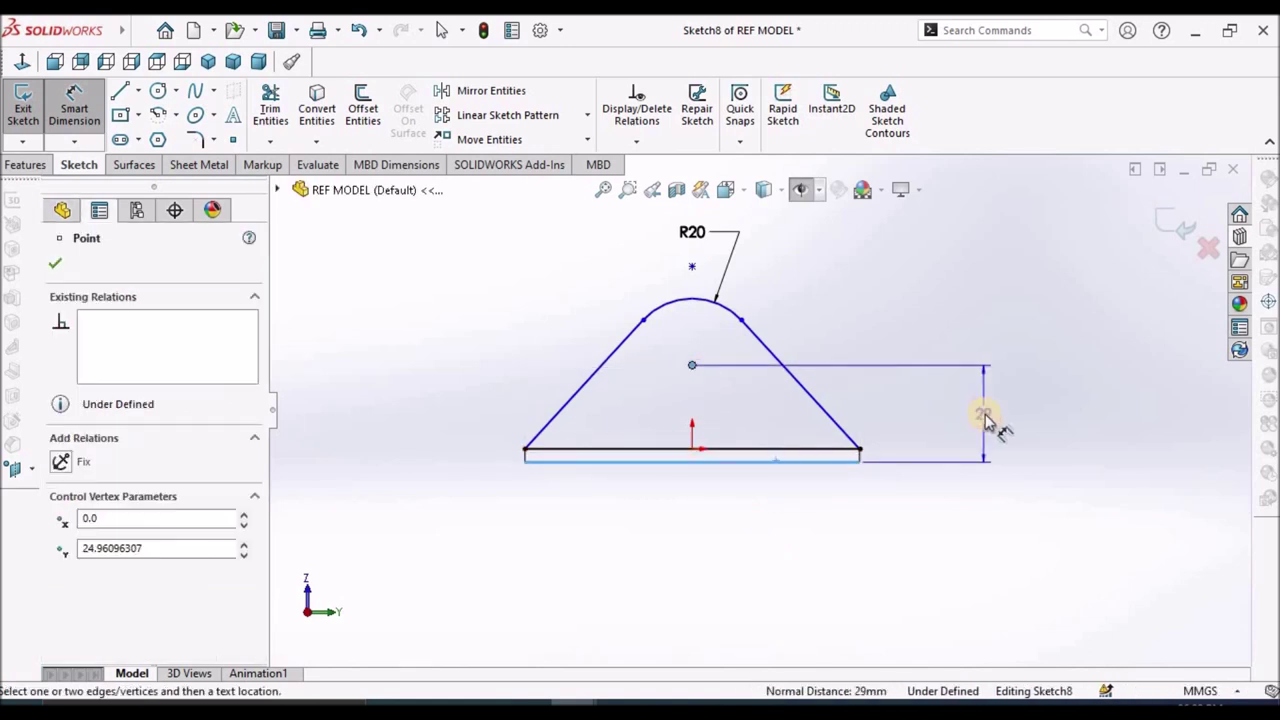
click(983, 414)
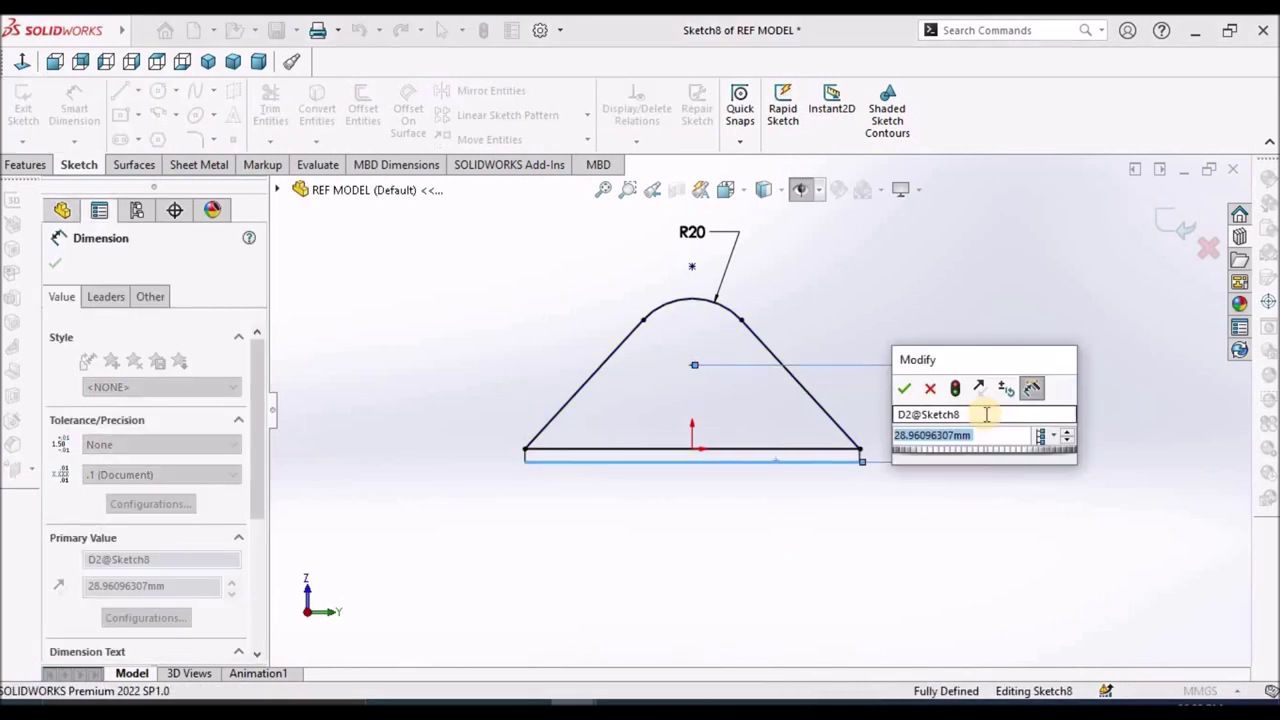
text(55.3)
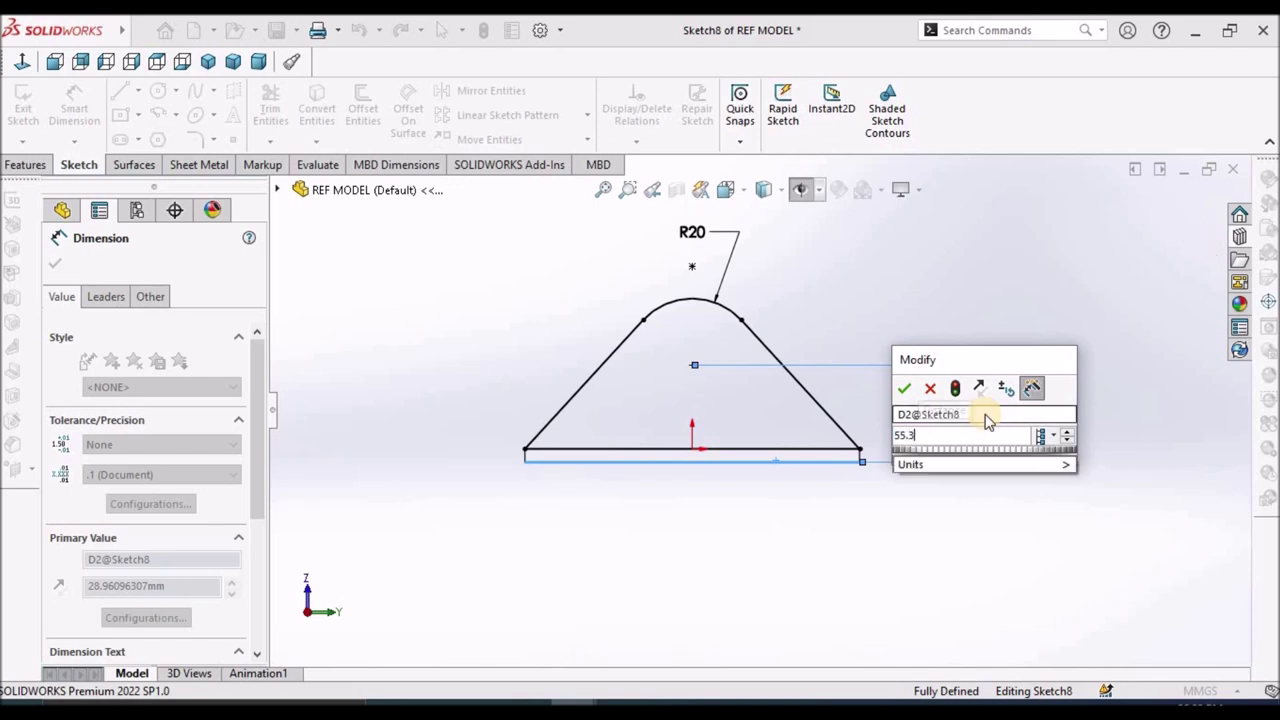
key(Return)
click(740, 519)
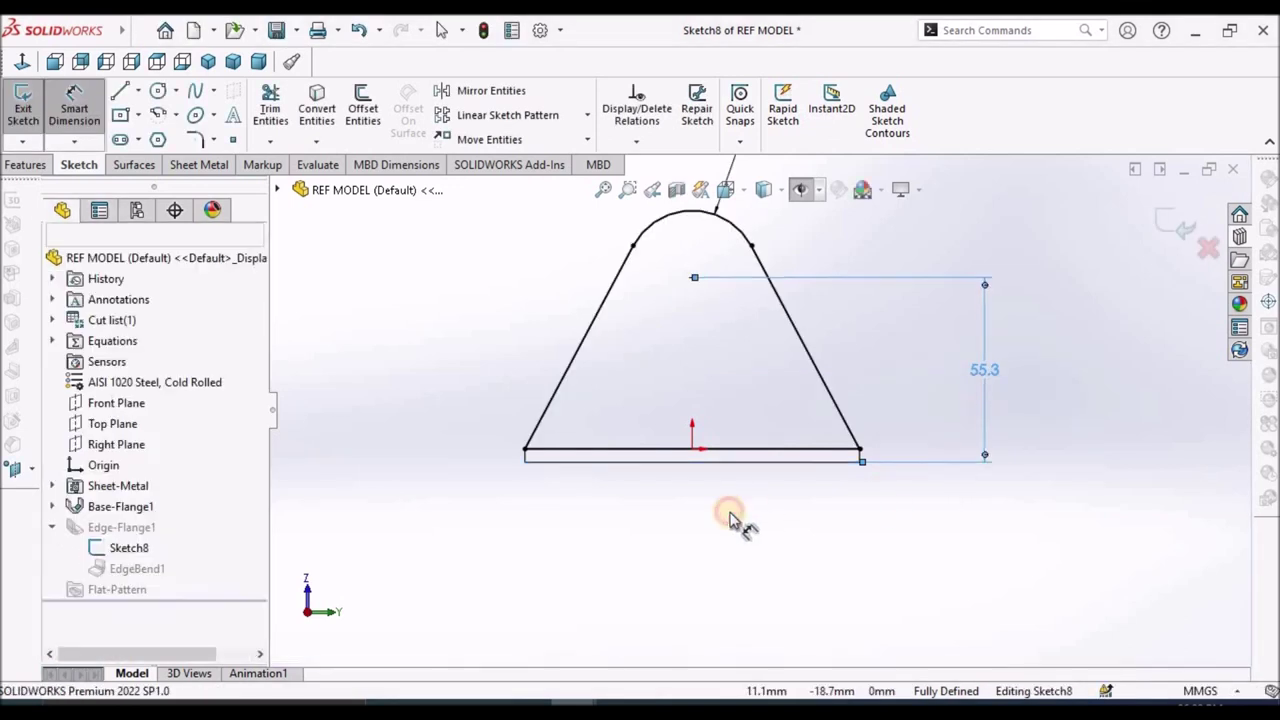
Add a driven dimension for the profile's overall height from the outer base edge to the arc.
click(697, 220)
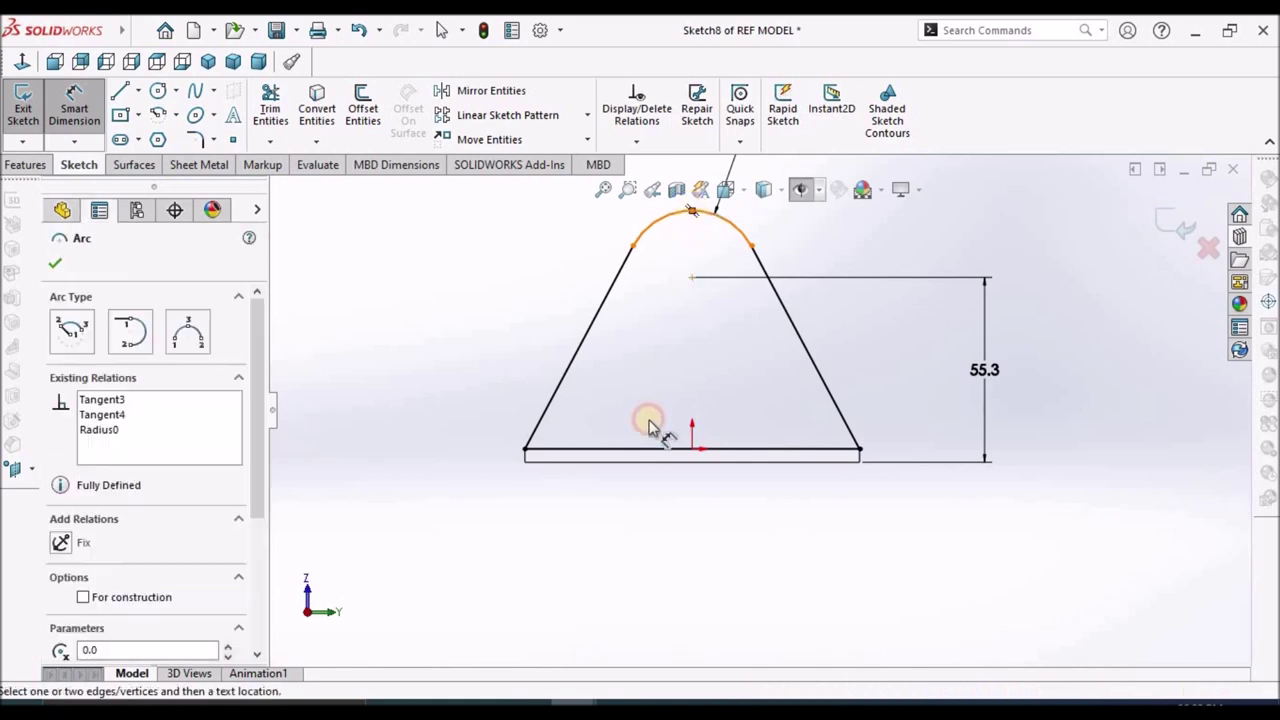
click(697, 467)
click(413, 358)
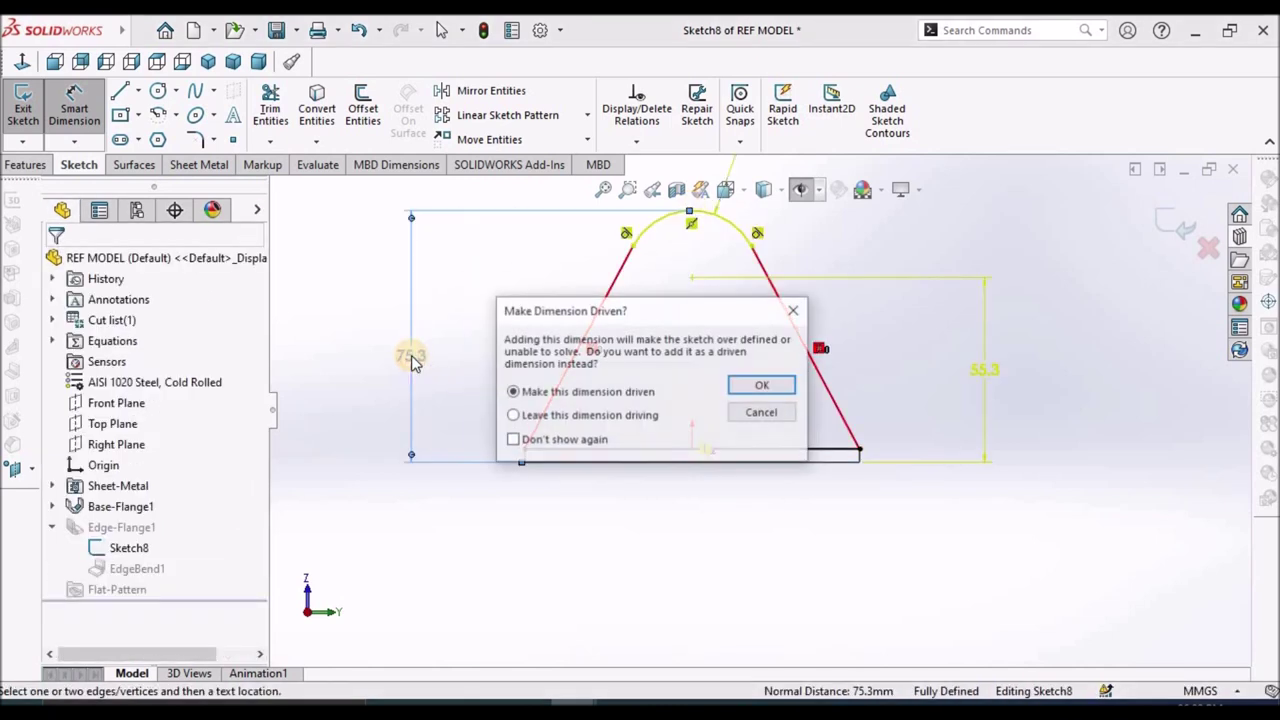
click(757, 388)
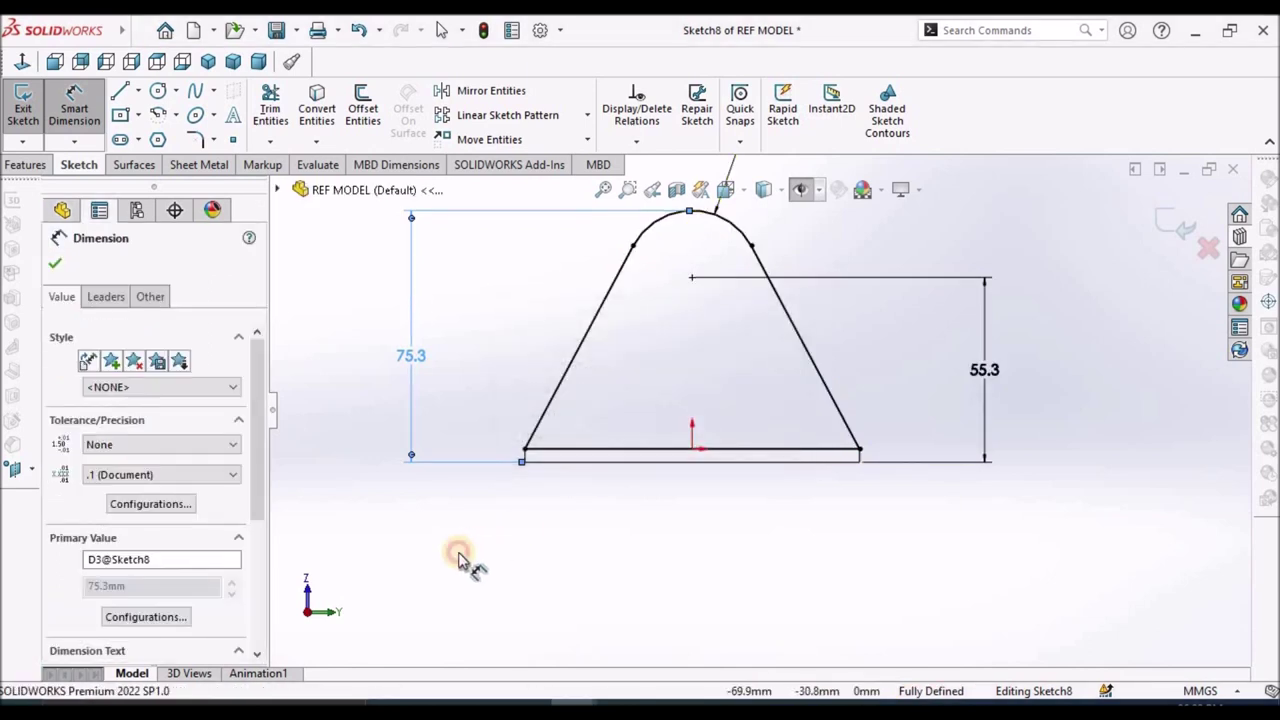
Enclose the 75.3 mm overall height dimension in parentheses and exit the flange profile sketch.
click(413, 352)
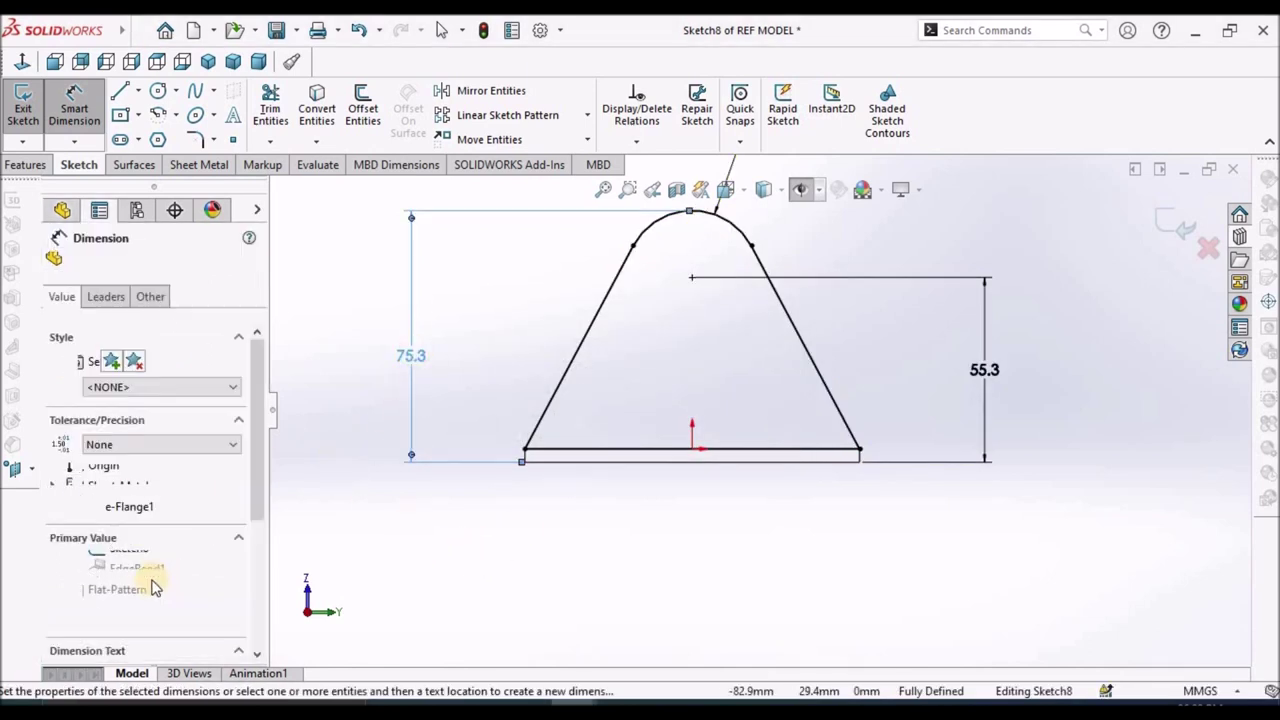
drag(258, 487, 251, 577)
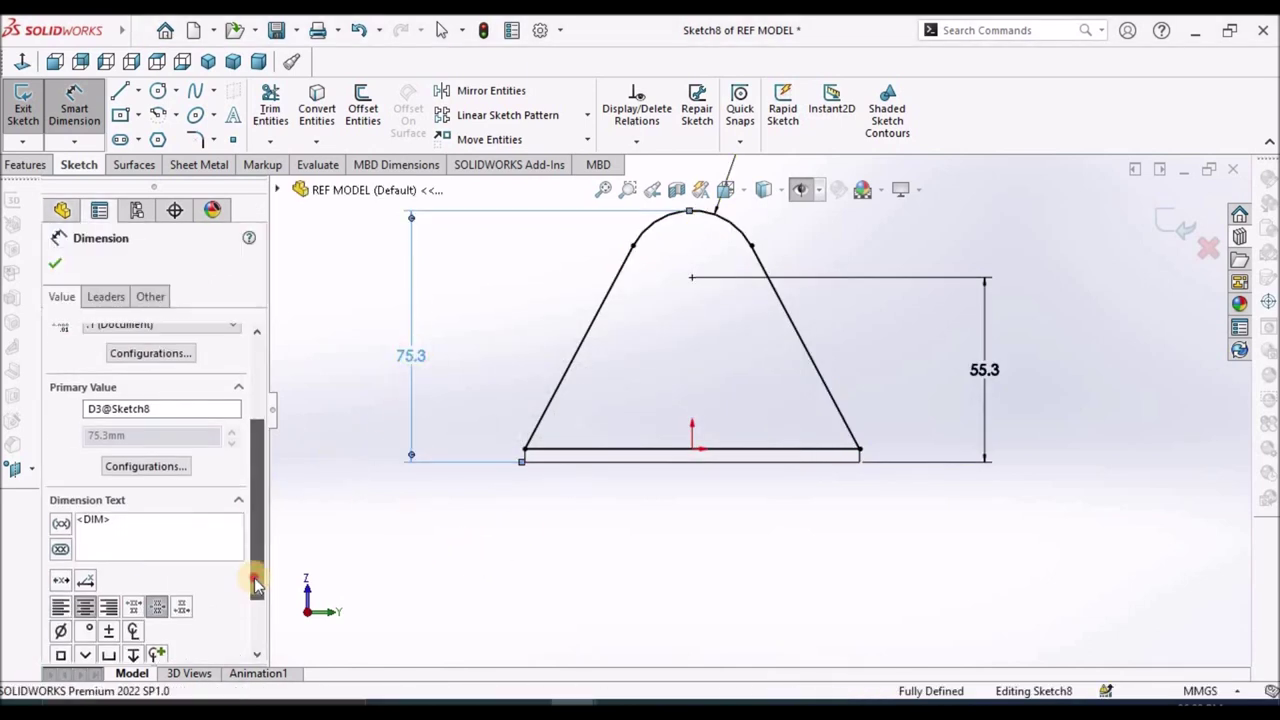
click(57, 262)
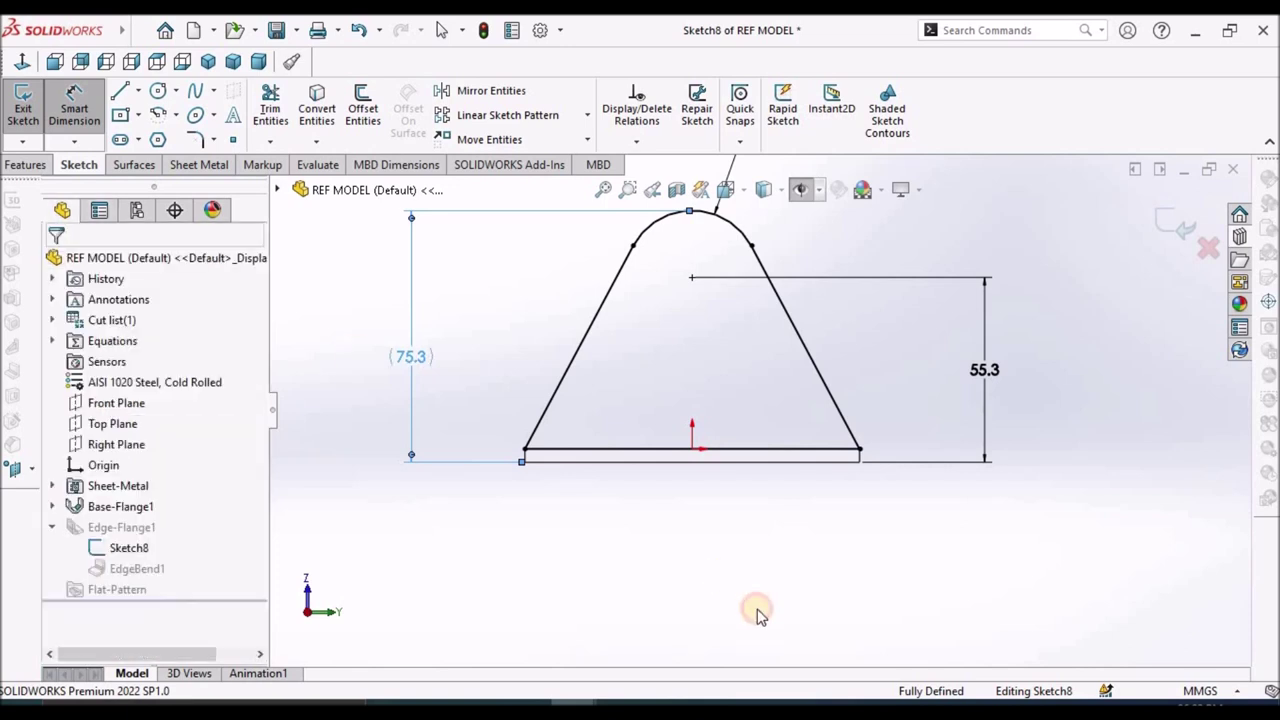
click(1162, 220)
middle_drag(660, 438, 777, 611)
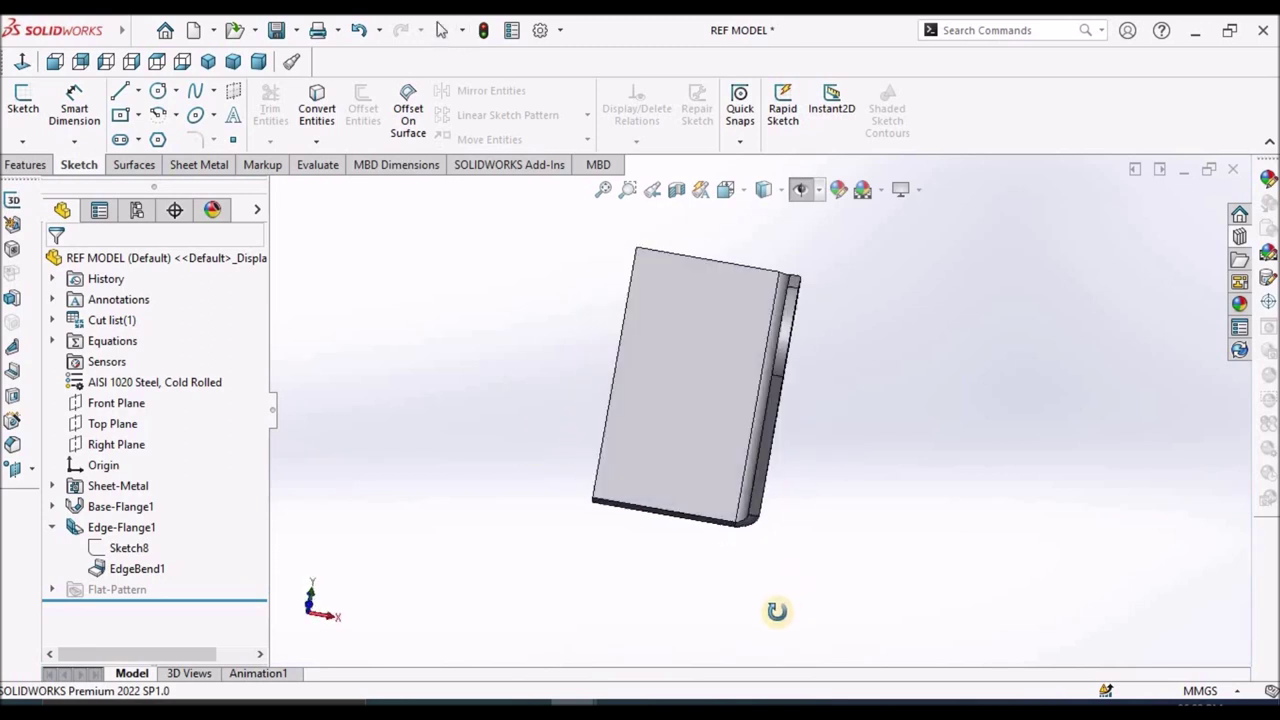
Edit the existing edge flange feature to add a second flange on the base plate's opposite long edge.
right_click(97, 547)
click(88, 527)
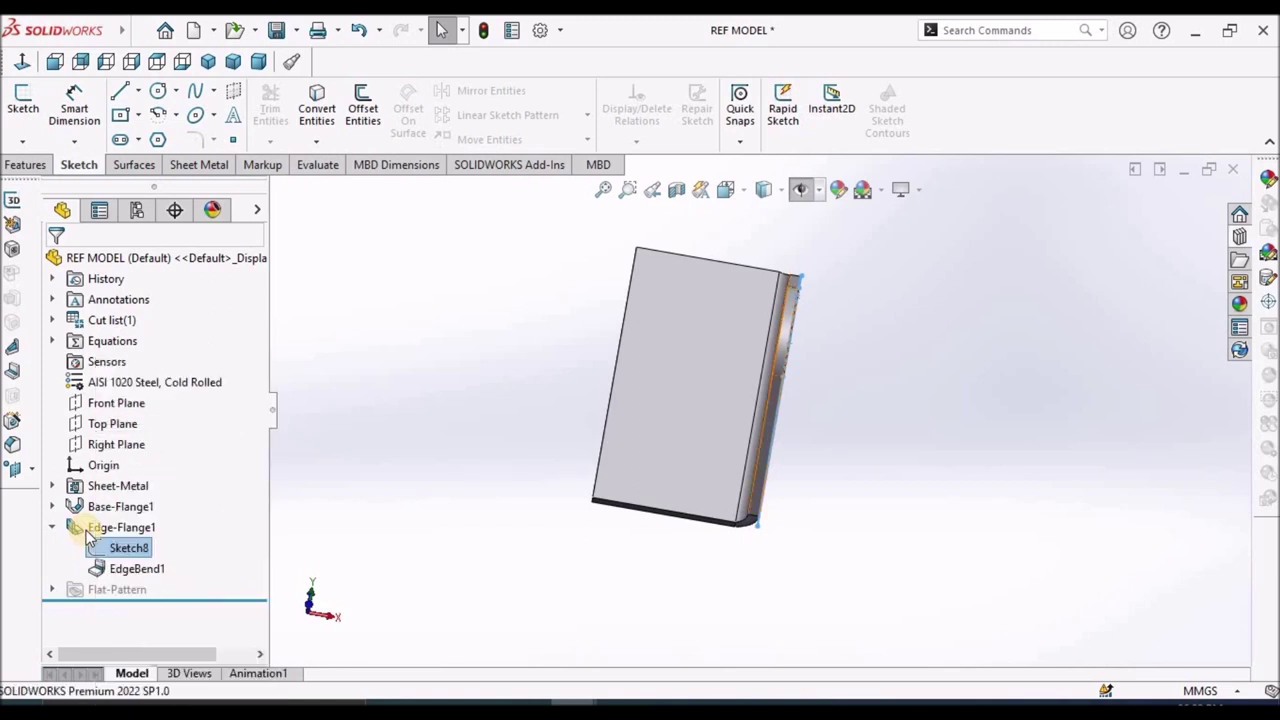
right_click(88, 527)
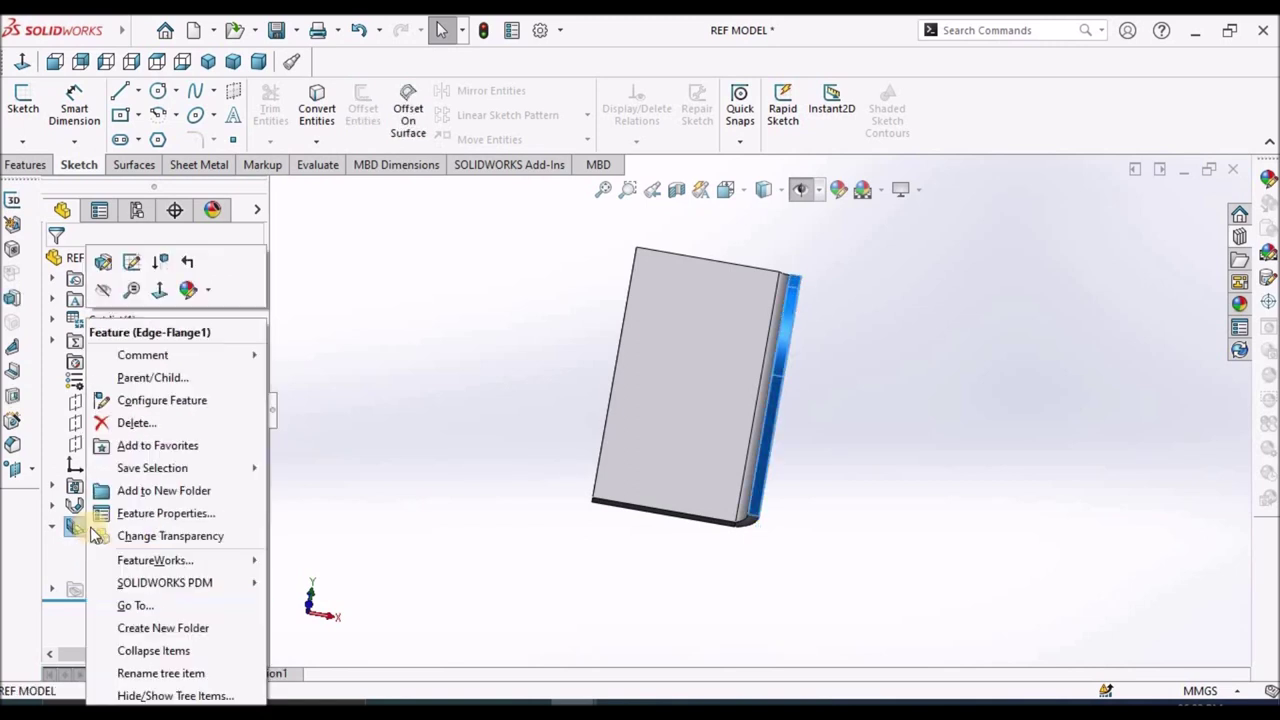
click(104, 261)
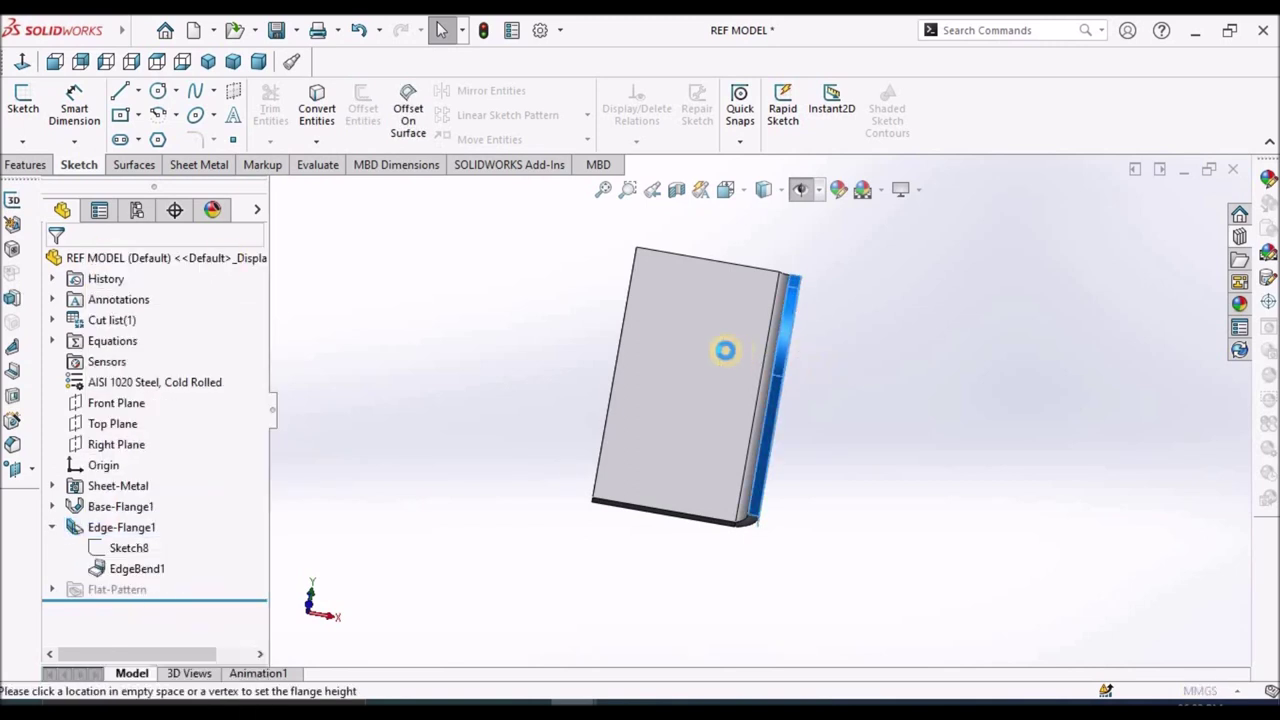
click(624, 338)
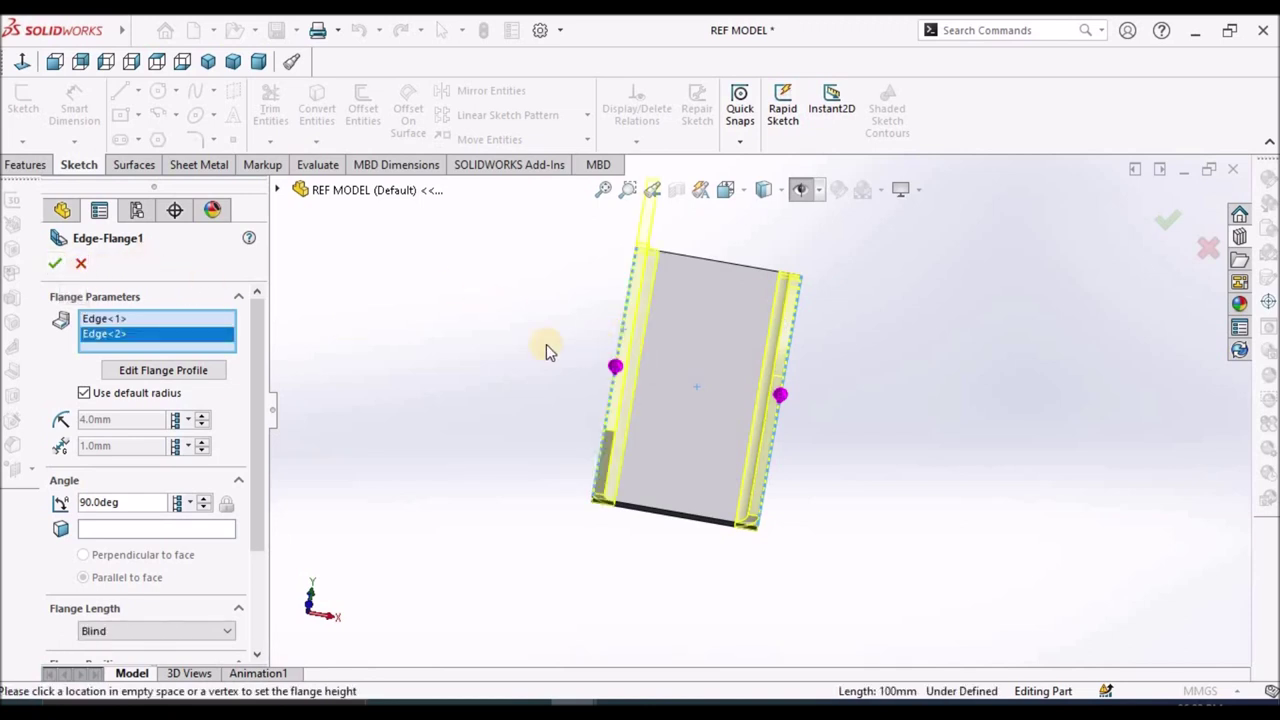
middle_drag(586, 429, 714, 413)
scroll(838, 410, down, 3)
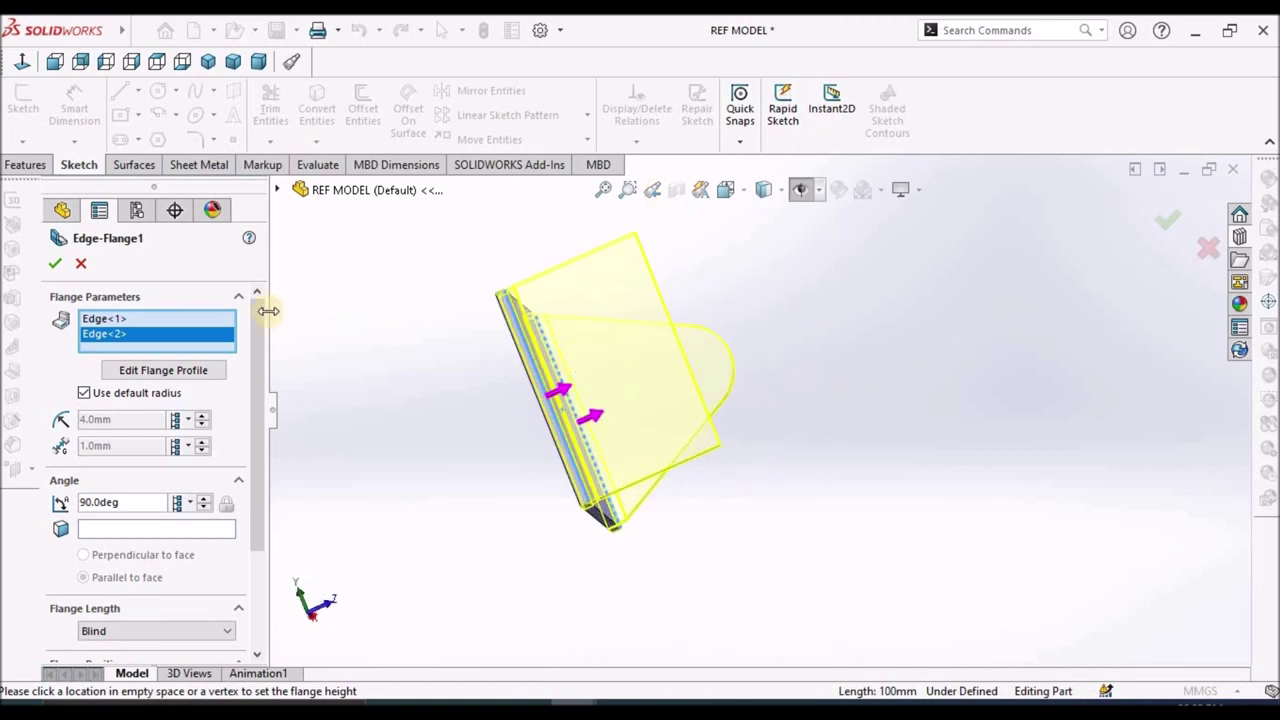
key(Return)
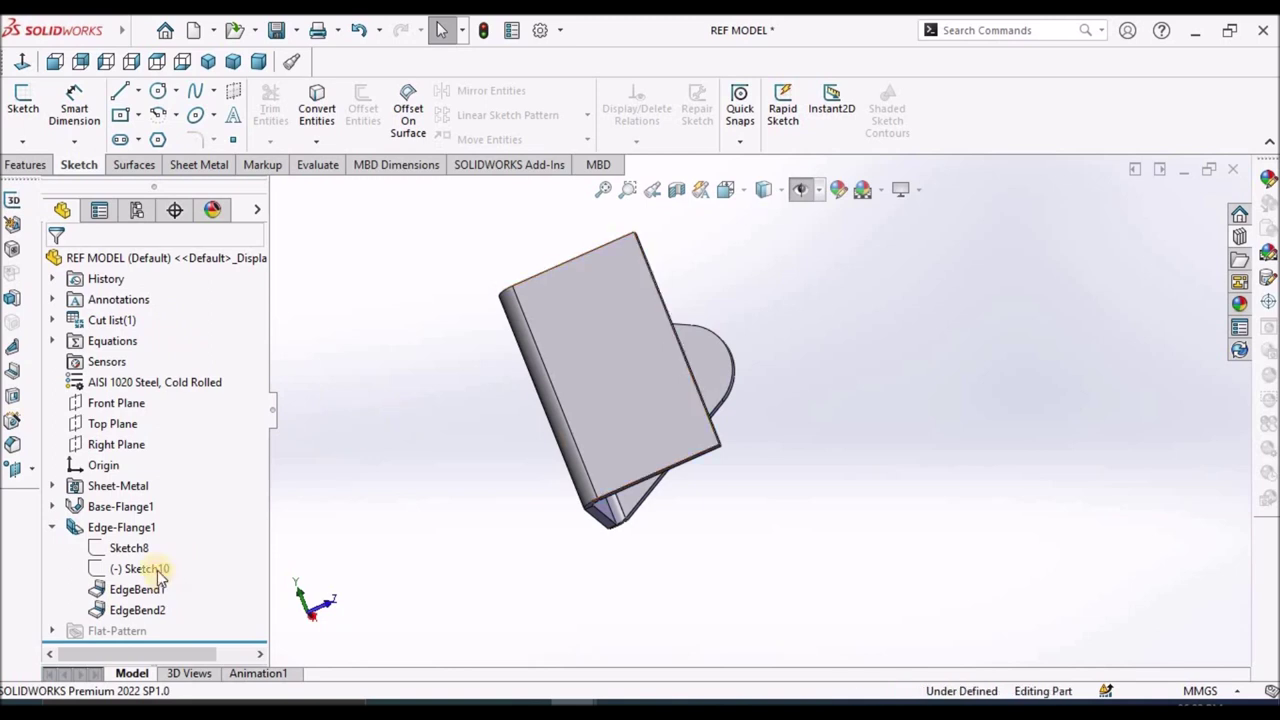
Open the second flange's profile sketch and delete its upper line and both side lines, keeping the base line.
click(156, 569)
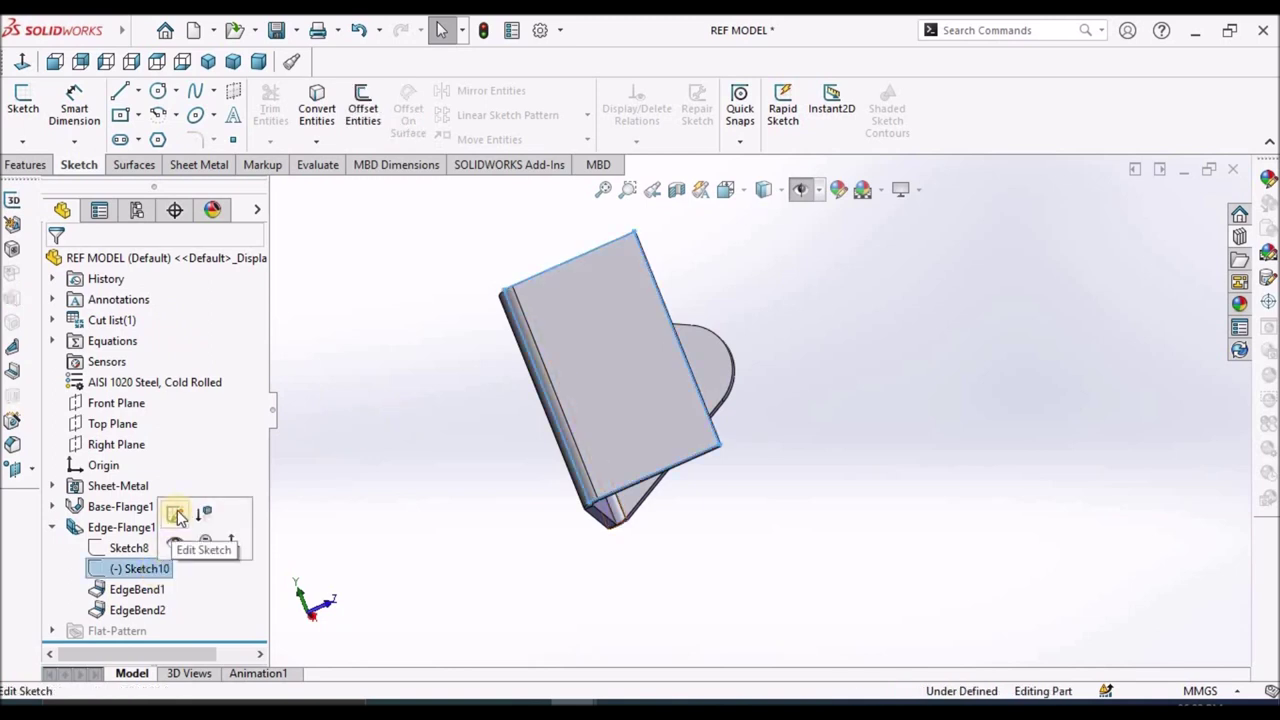
click(176, 511)
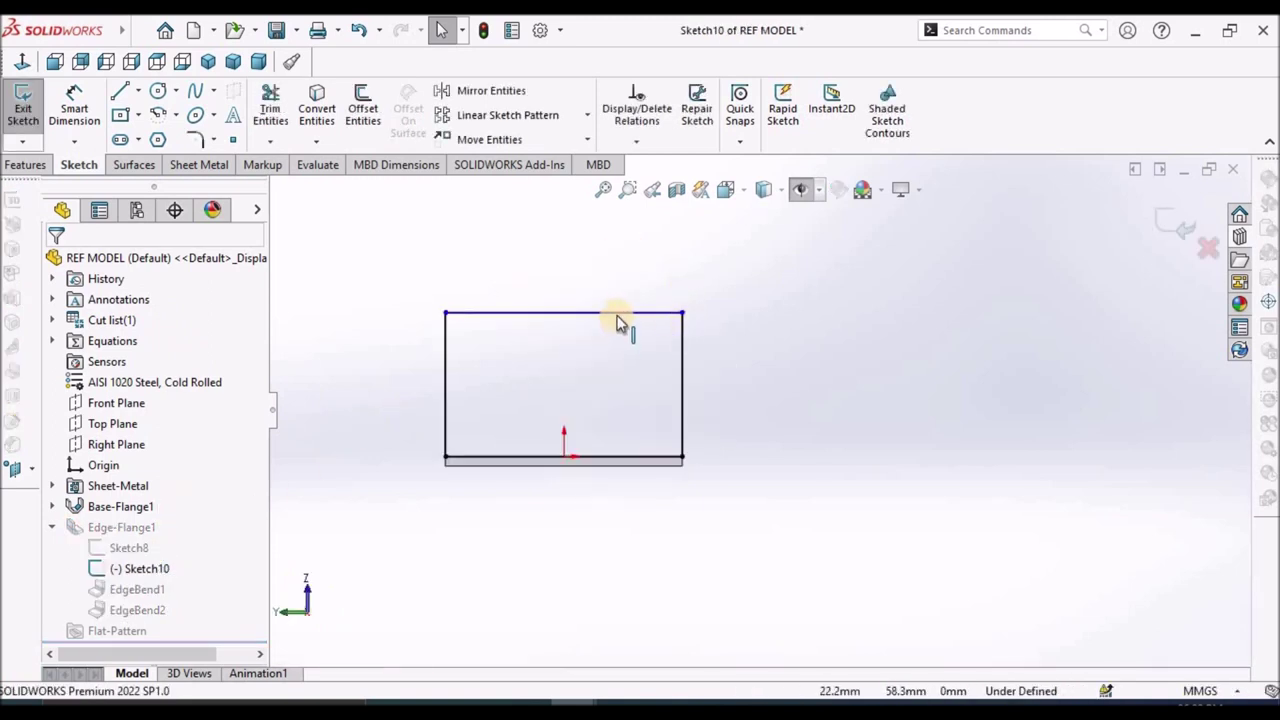
click(616, 314)
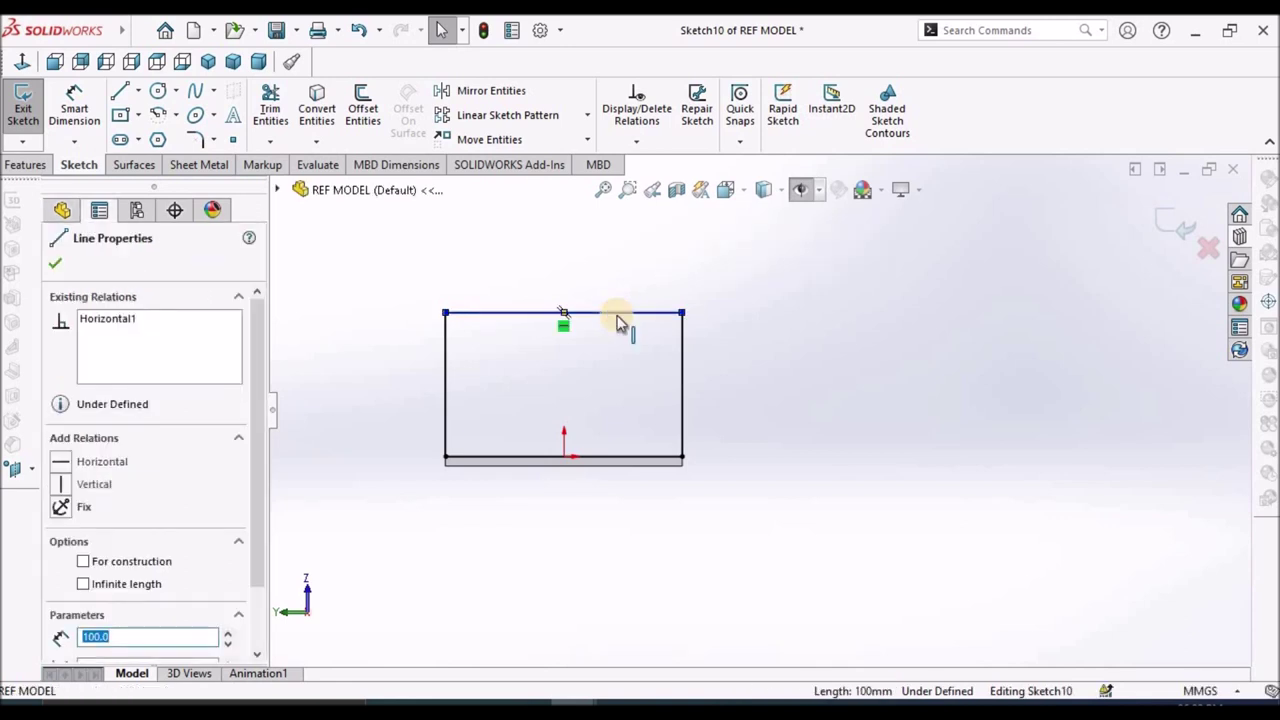
key(Delete)
click(447, 368)
key(Delete)
click(681, 362)
key(Delete)
Turn off Hide All Types so that the hidden sketches are displayed.
mouse_move(140, 25)
click(208, 31)
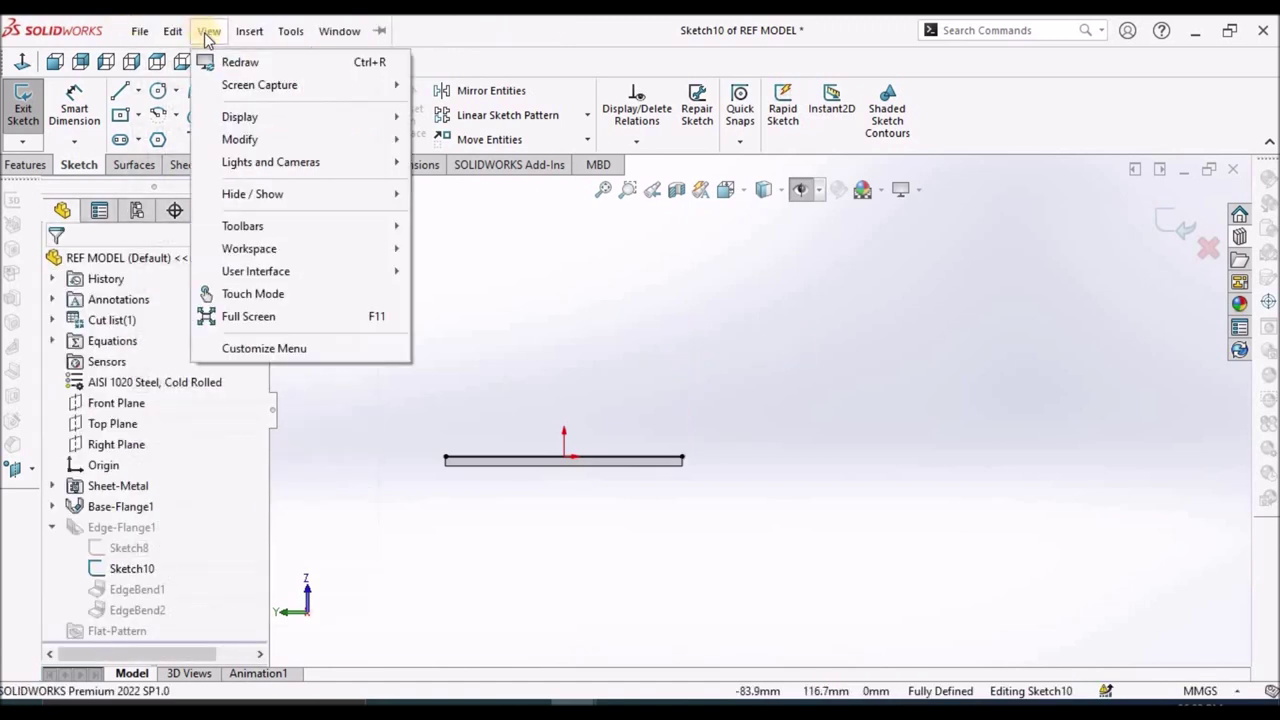
mouse_move(265, 194)
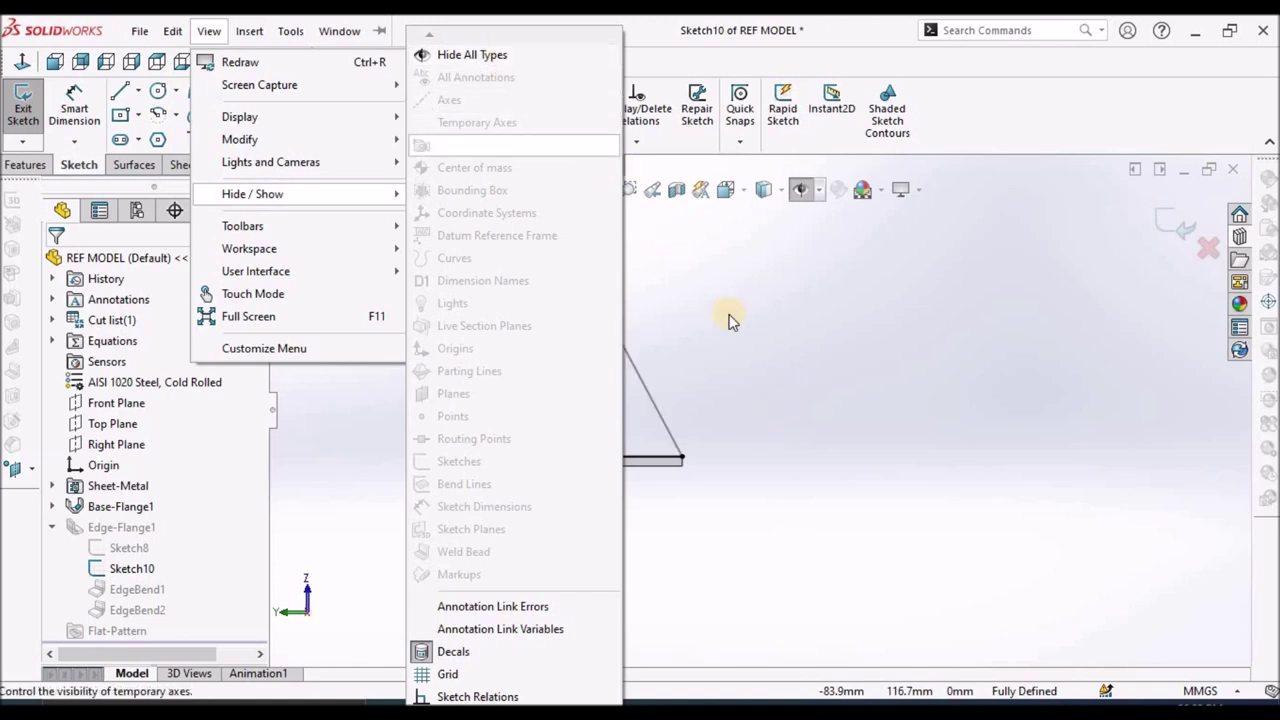
click(502, 57)
scroll(585, 422, down, 2)
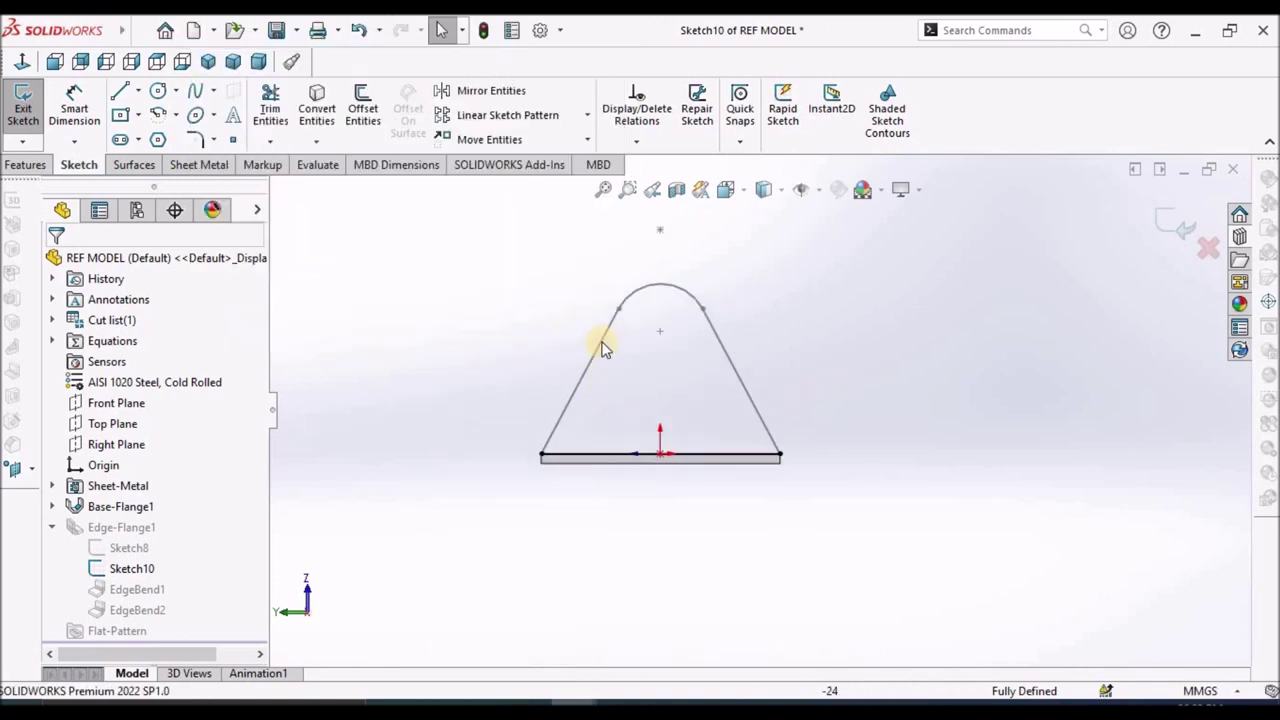
Convert the first flange profile's two slanted lines and rounded arc into the second flange's sketch, and rebuild the part.
click(603, 342)
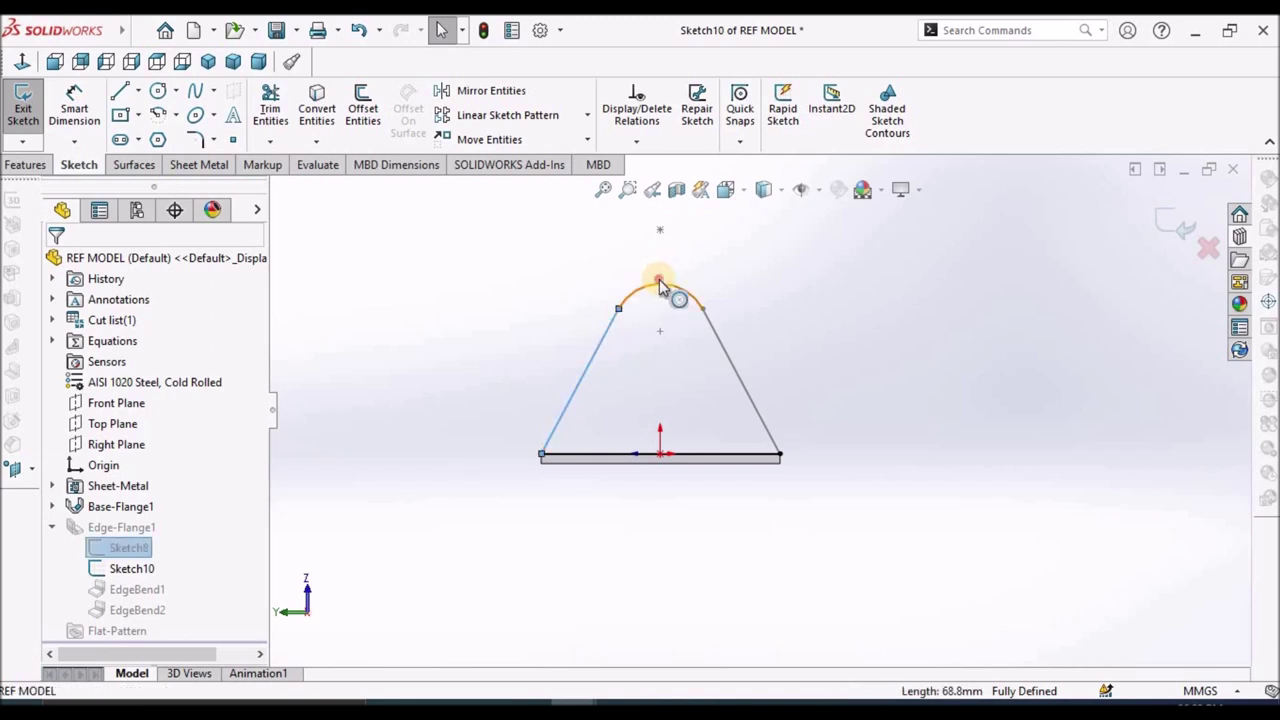
ctrl+click(659, 281)
ctrl+click(729, 369)
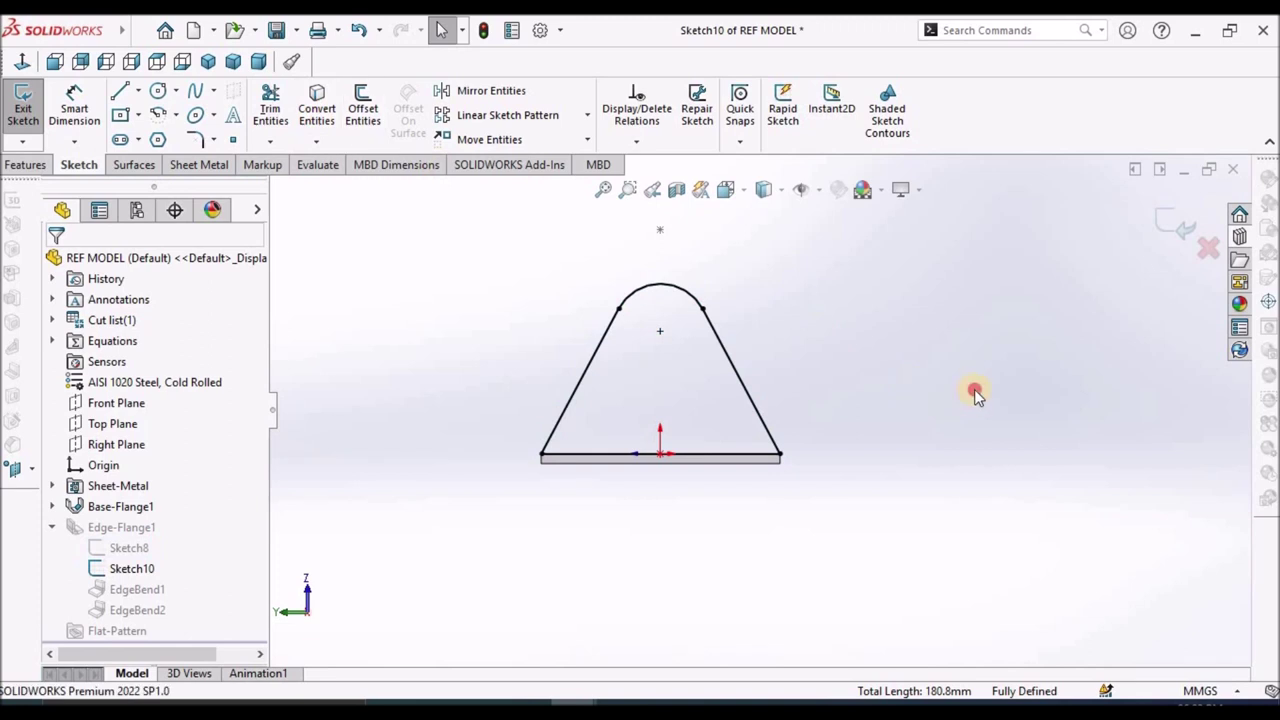
middle_drag(957, 394, 920, 571)
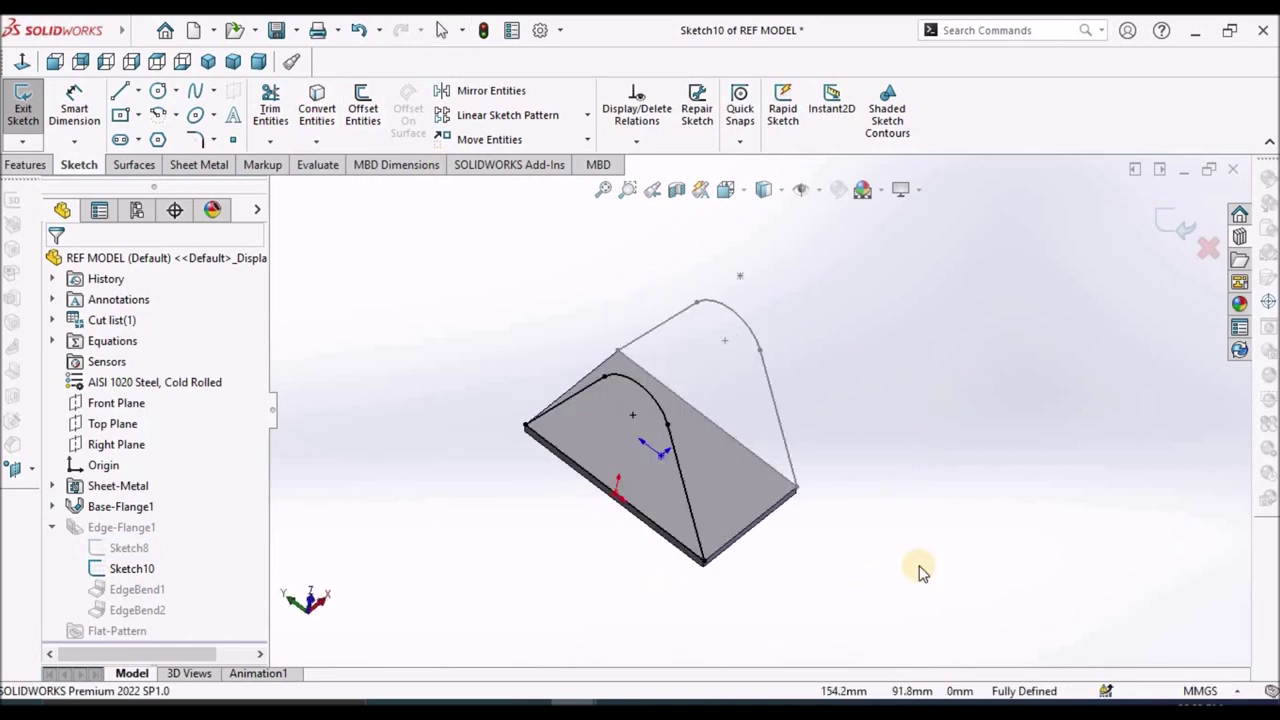
key(ctrl+b)
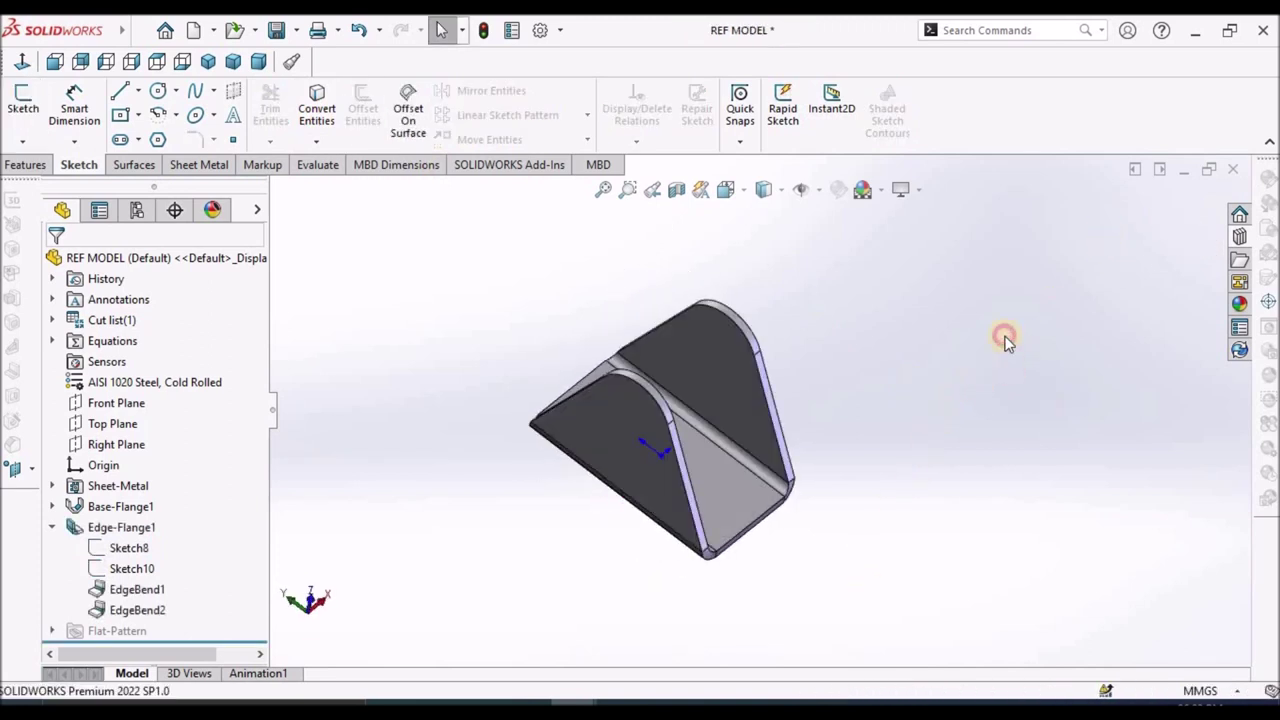
mouse_move(666, 463)
middle_down()
mouse_move(737, 380)
mouse_move(651, 293)
mouse_move(646, 406)
mouse_move(668, 432)
middle_up()
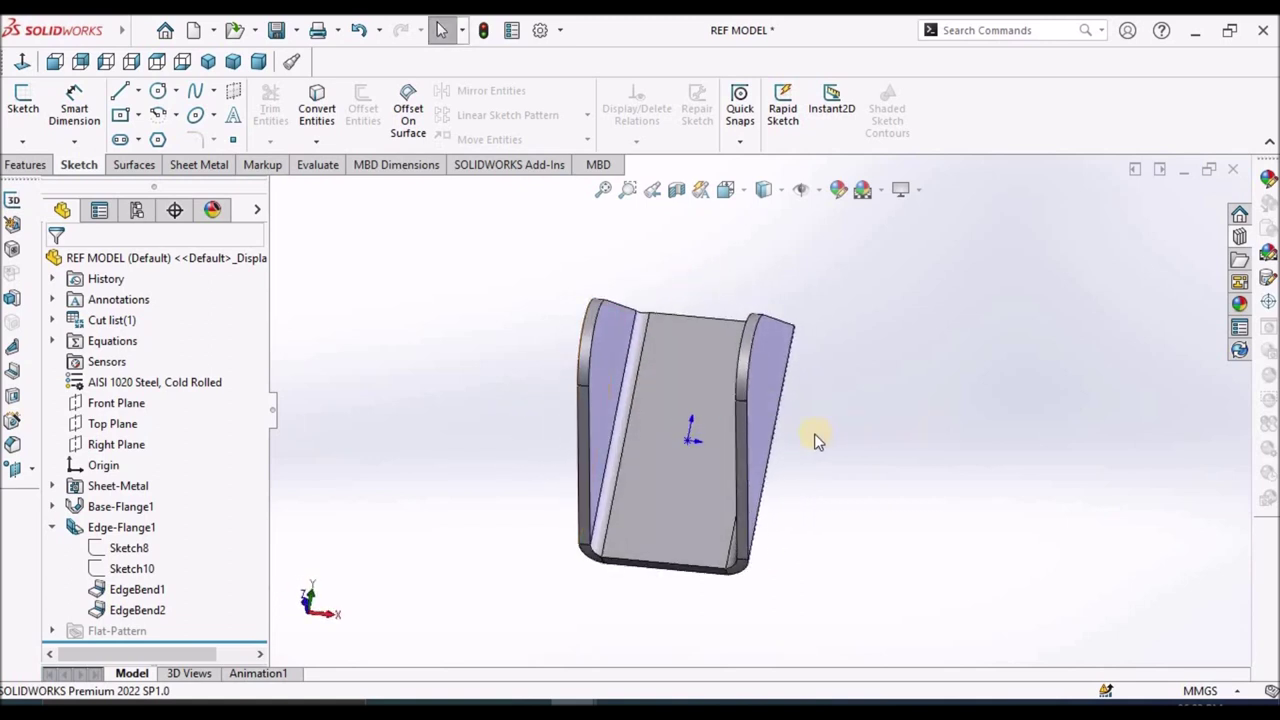
mouse_move(720, 477)
middle_down()
mouse_move(680, 400)
mouse_move(680, 346)
mouse_move(762, 427)
mouse_move(740, 406)
mouse_move(597, 446)
mouse_move(743, 420)
mouse_move(686, 429)
mouse_move(498, 511)
middle_up()
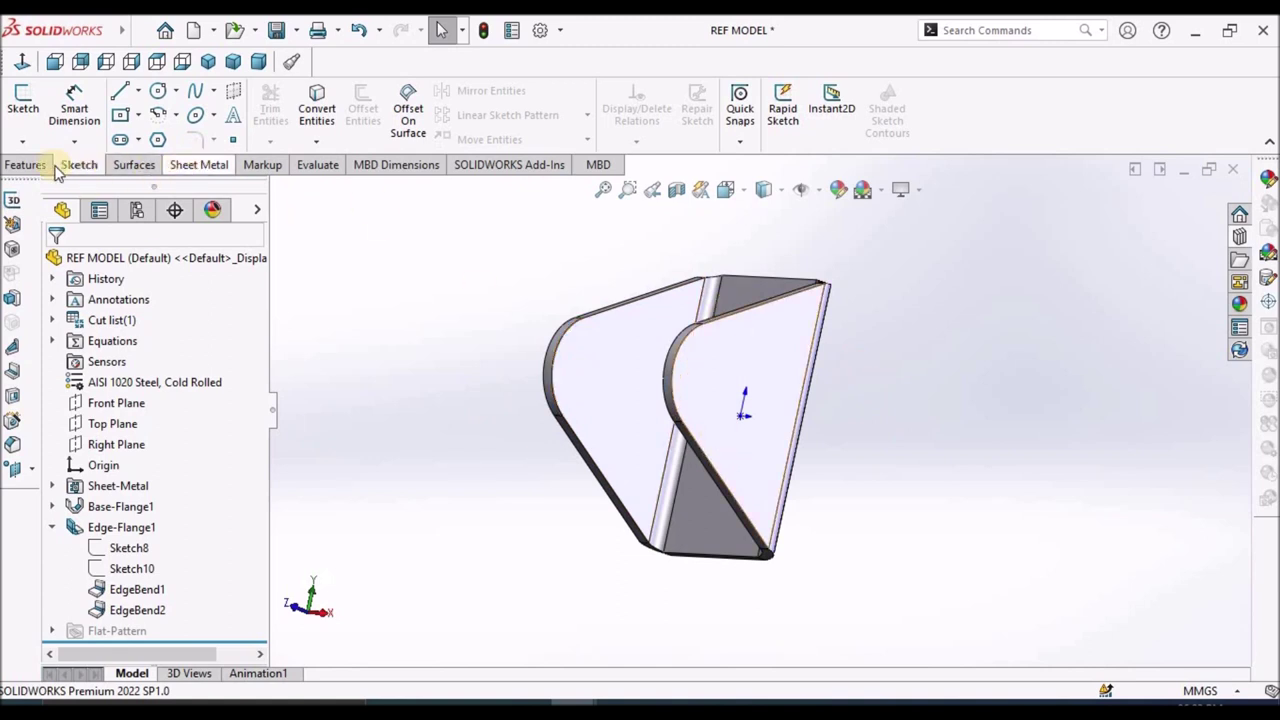
click(23, 164)
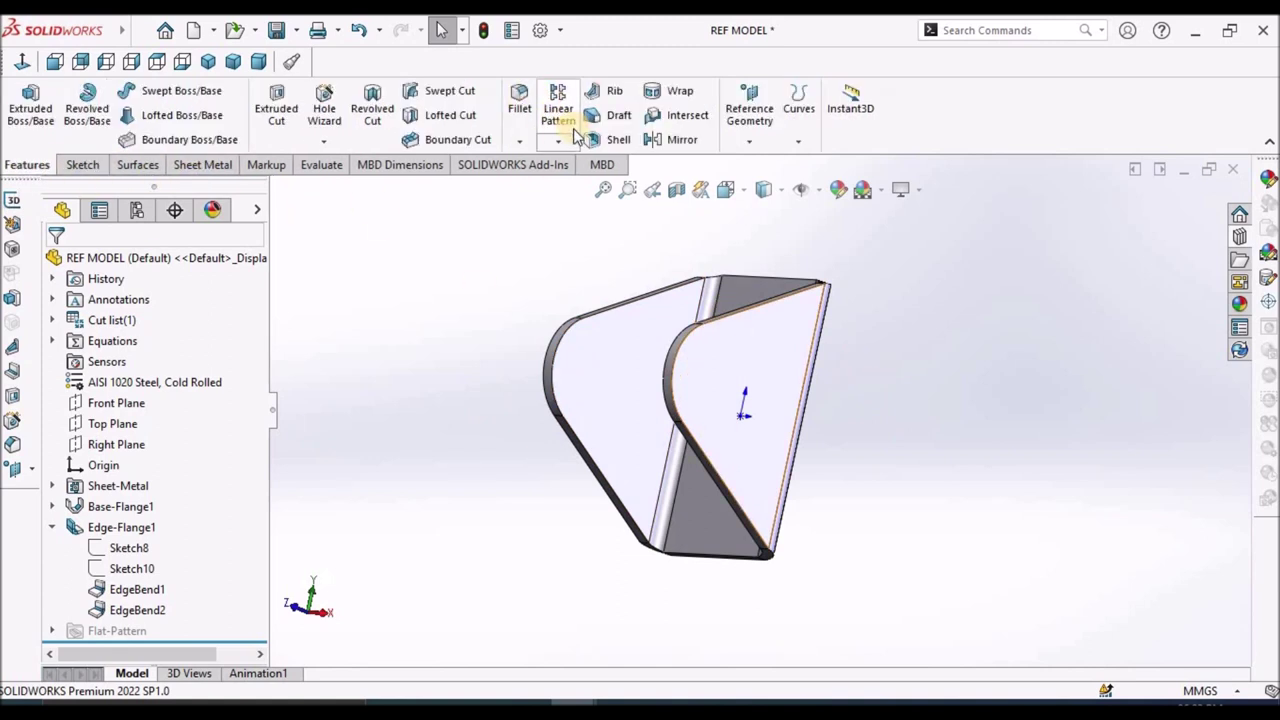
click(561, 140)
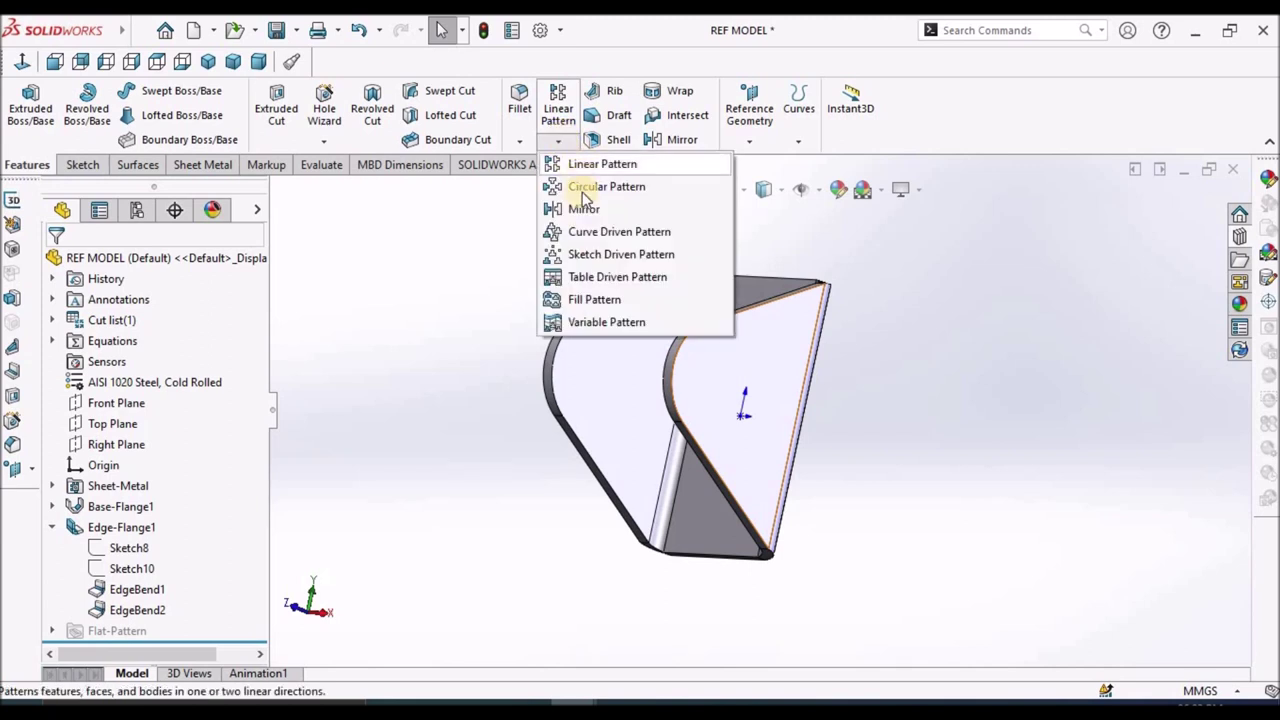
click(388, 282)
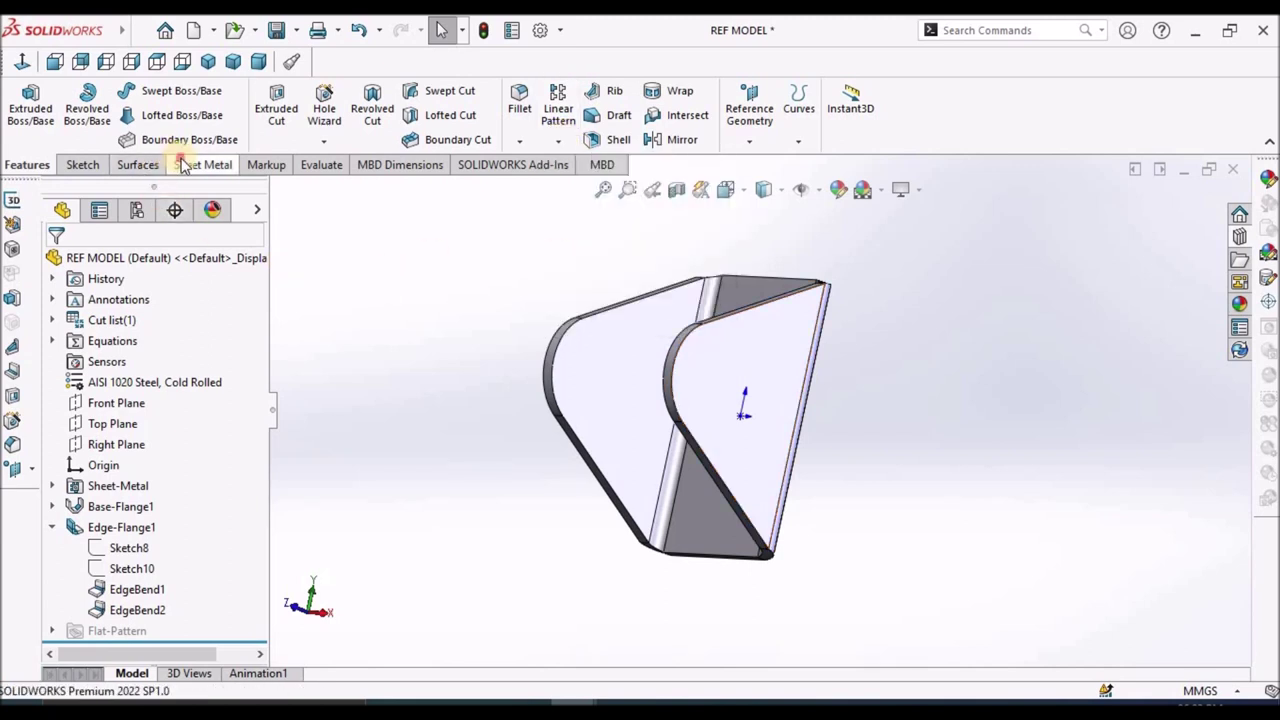
click(183, 165)
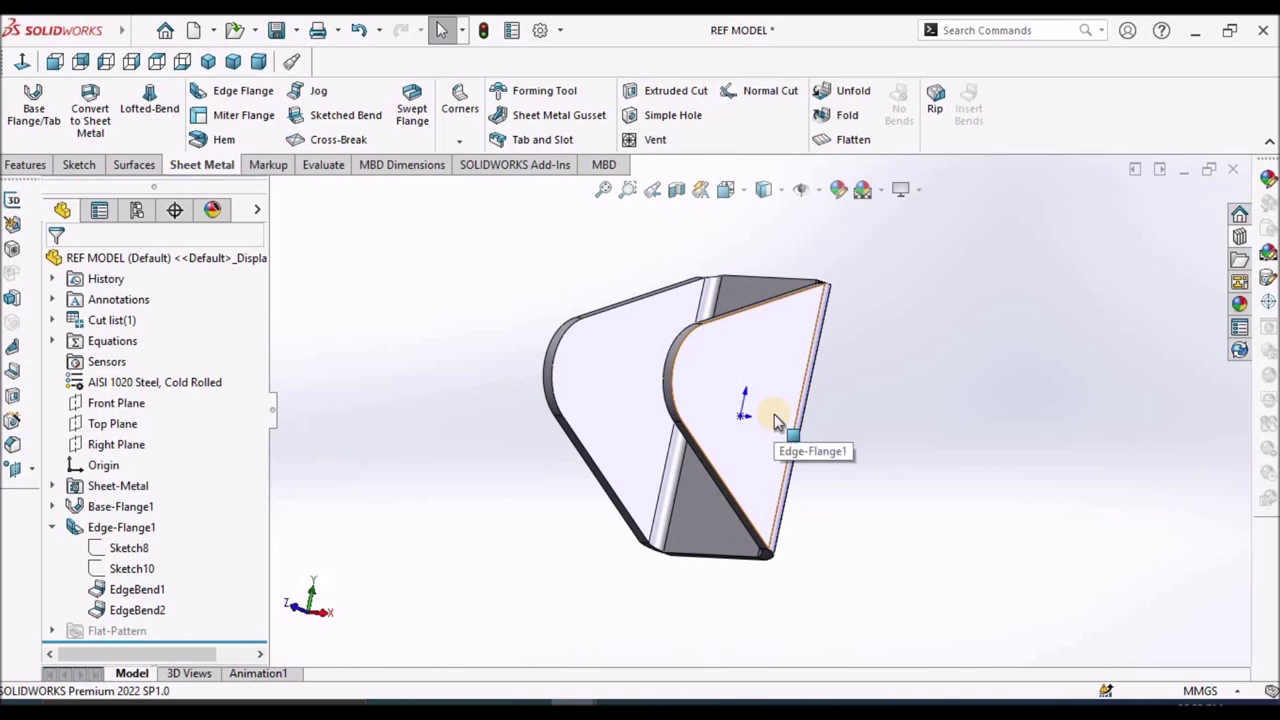
click(624, 414)
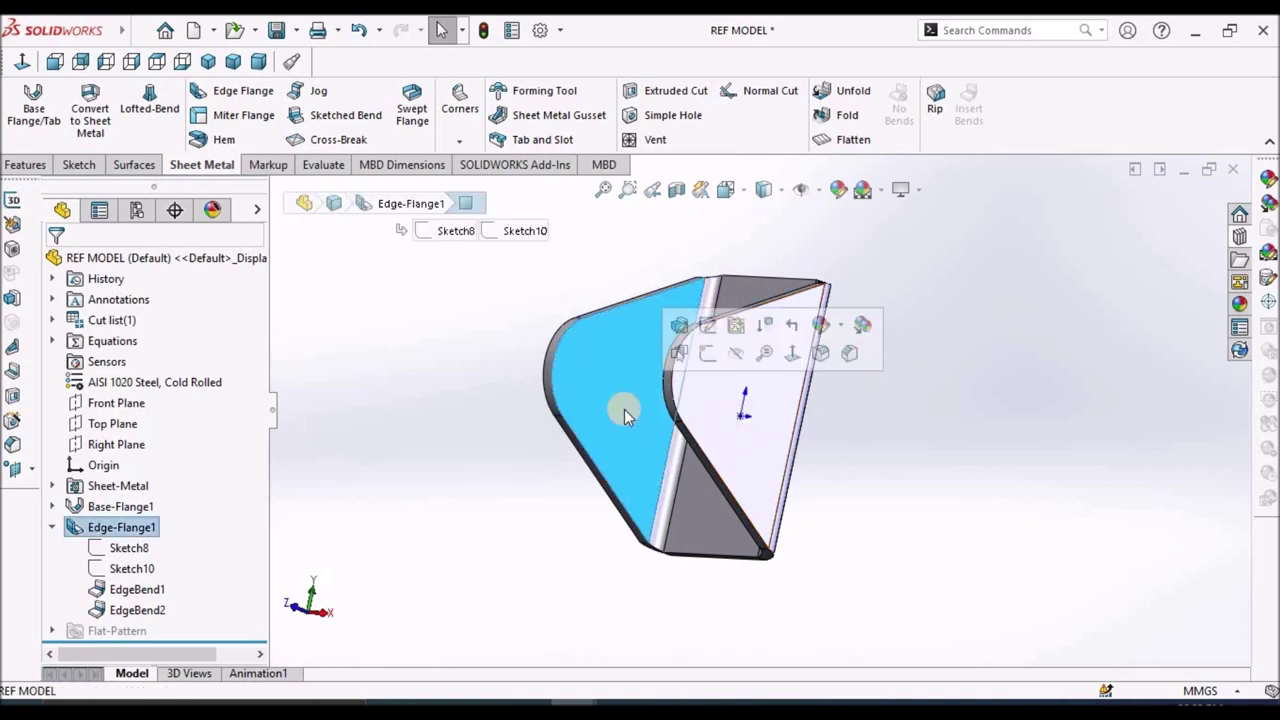
click(468, 539)
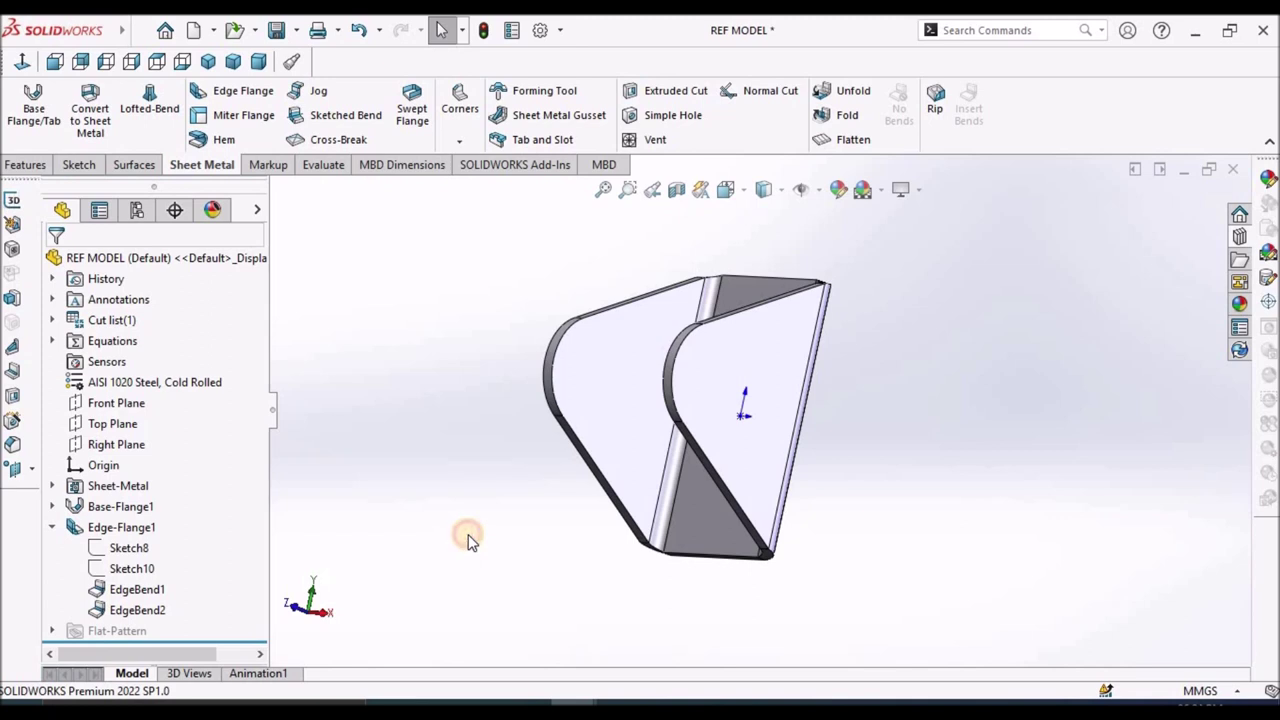
middle_drag(591, 424, 633, 424)
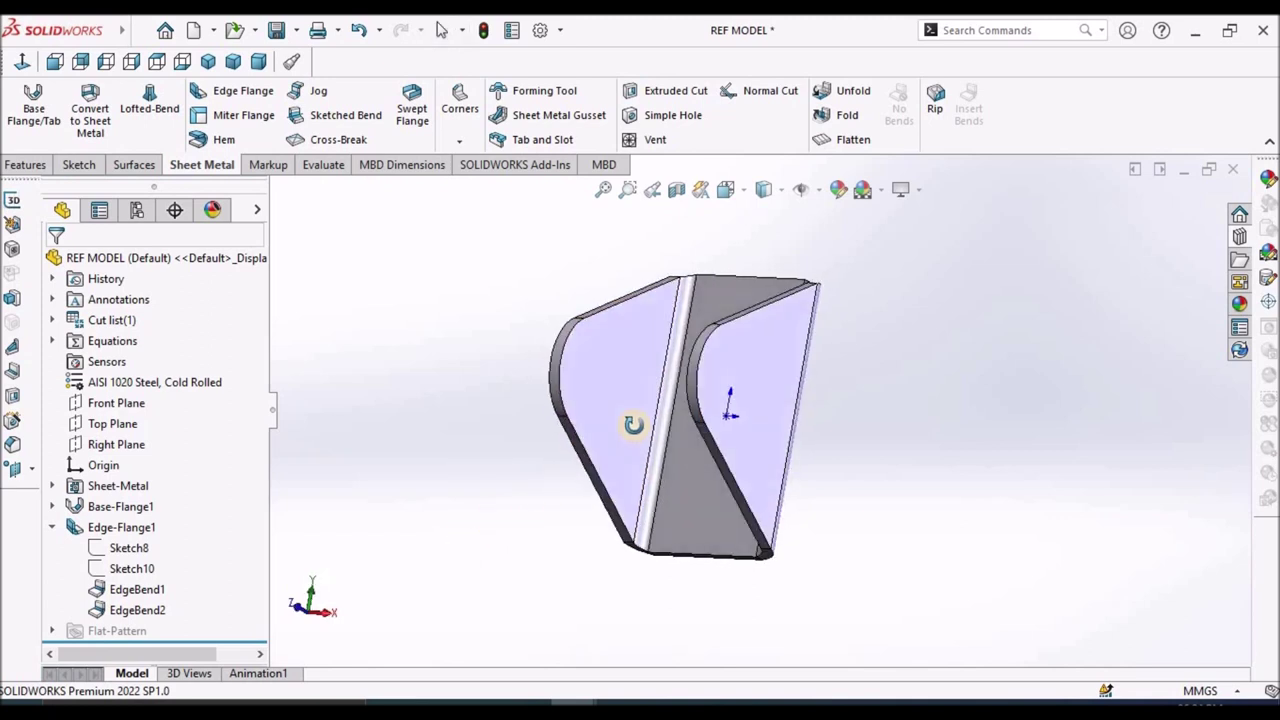
click(130, 569)
click(398, 507)
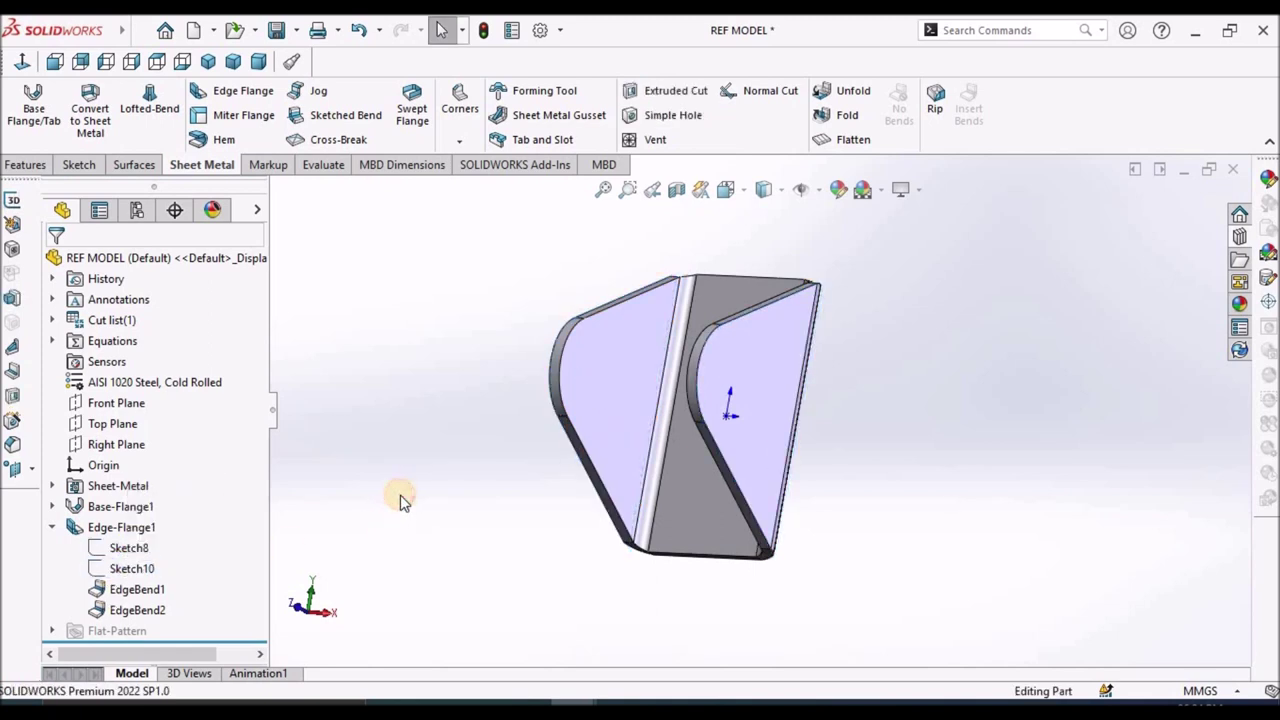
middle_drag(821, 376, 443, 223)
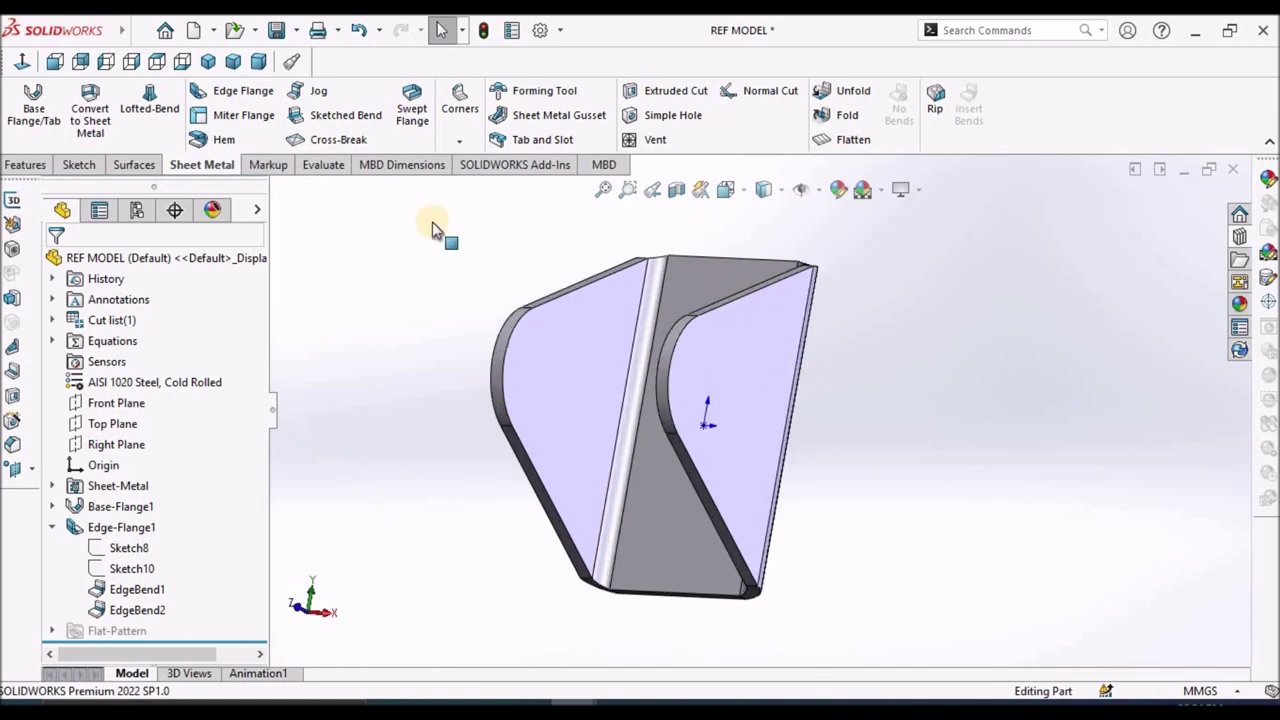
Create a 10 mm diameter simple hole on the outer face of one flange, cutting Through All so it passes through both flanges.
click(240, 65)
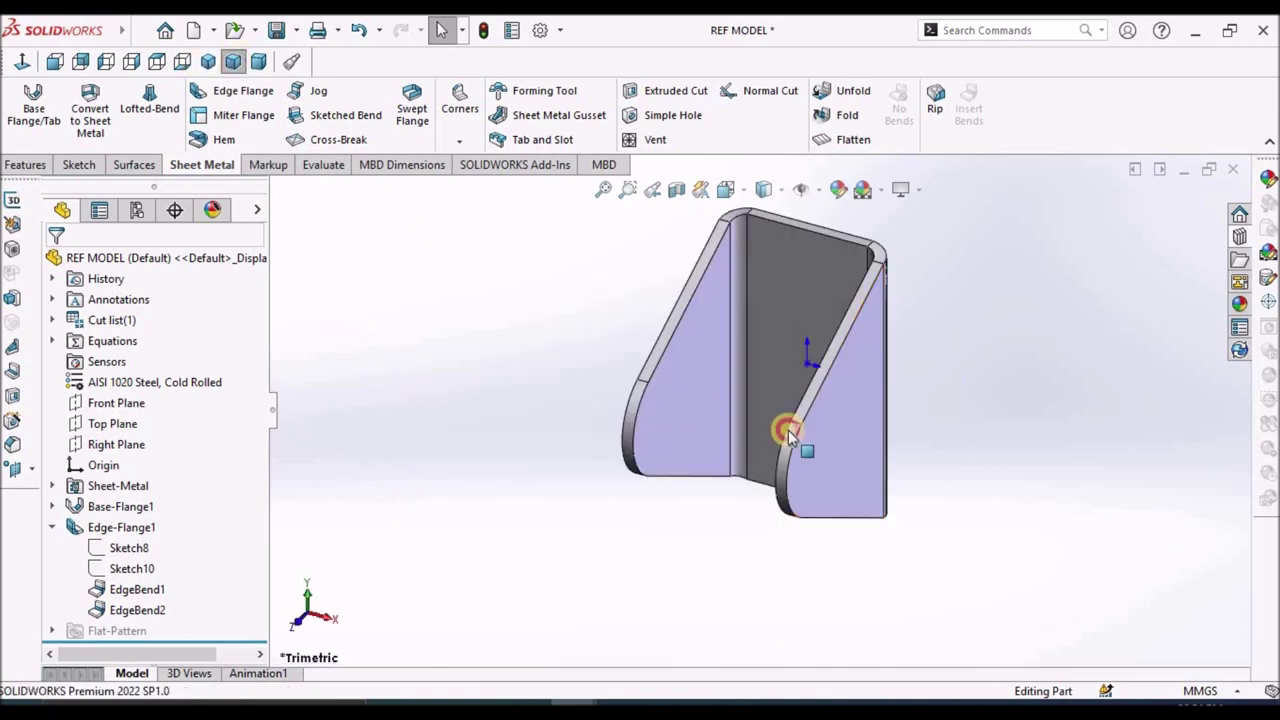
click(831, 457)
middle_drag(294, 503, 943, 437)
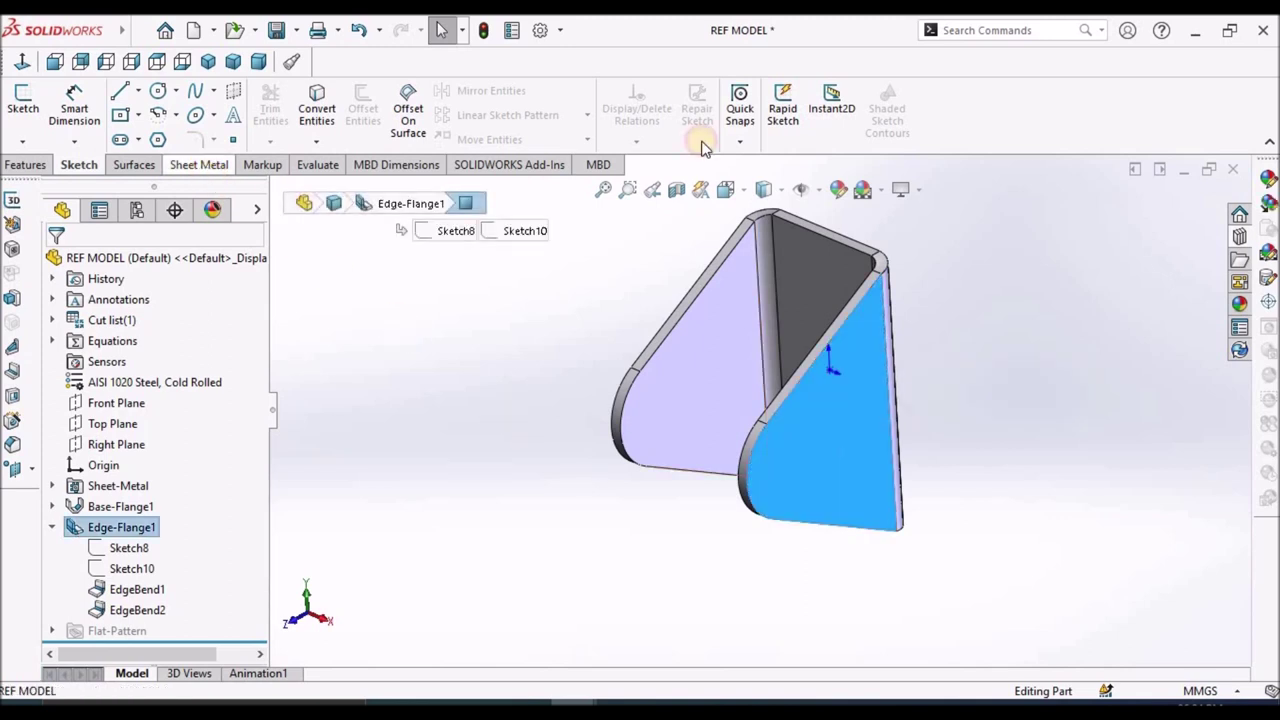
click(651, 132)
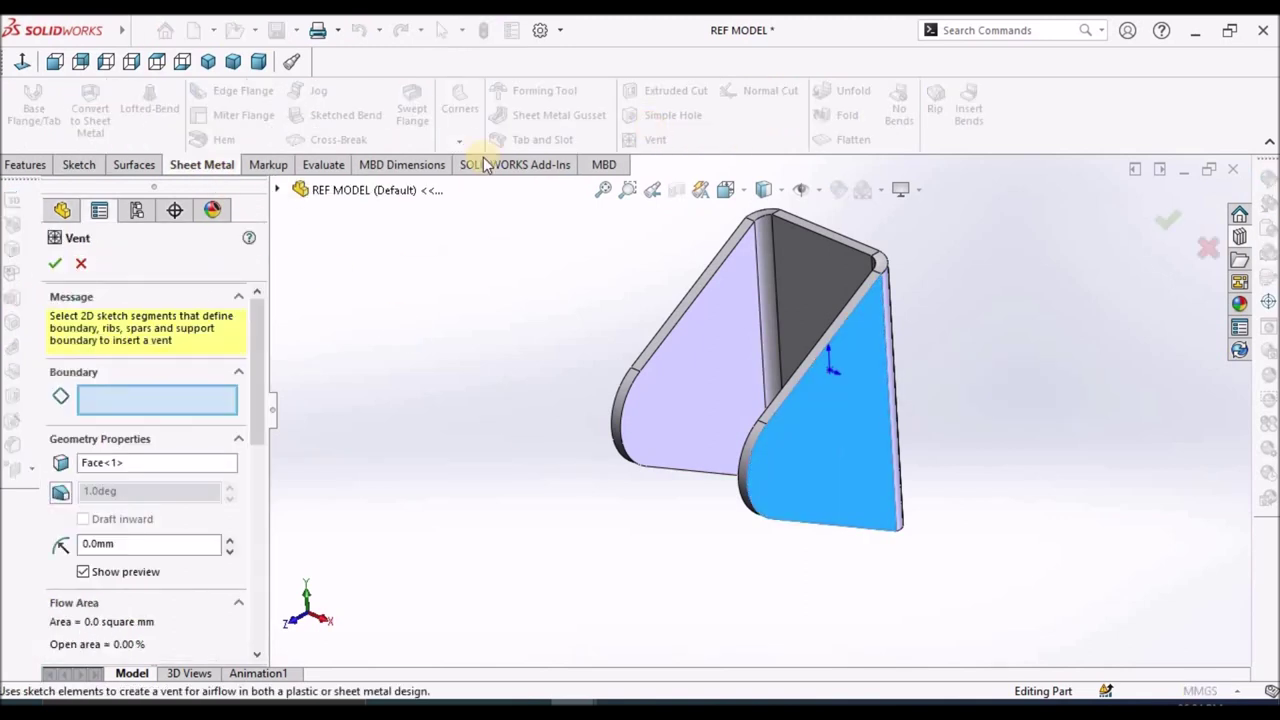
click(83, 263)
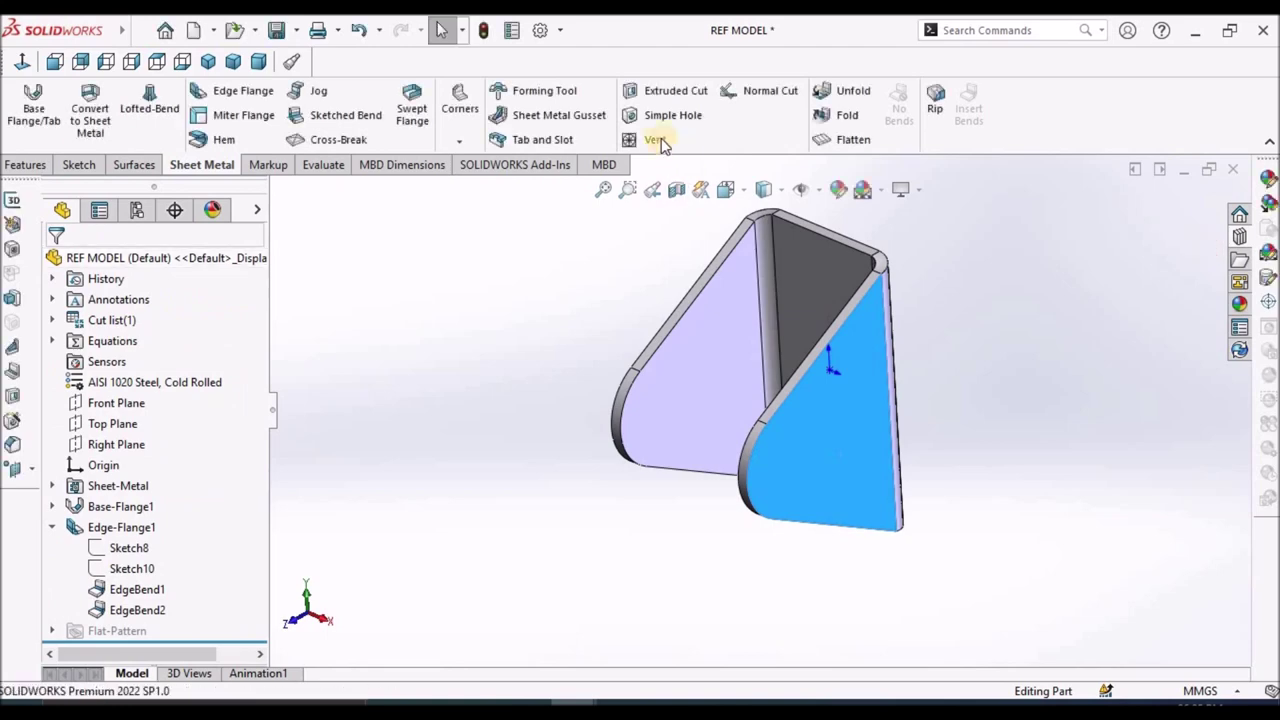
click(673, 115)
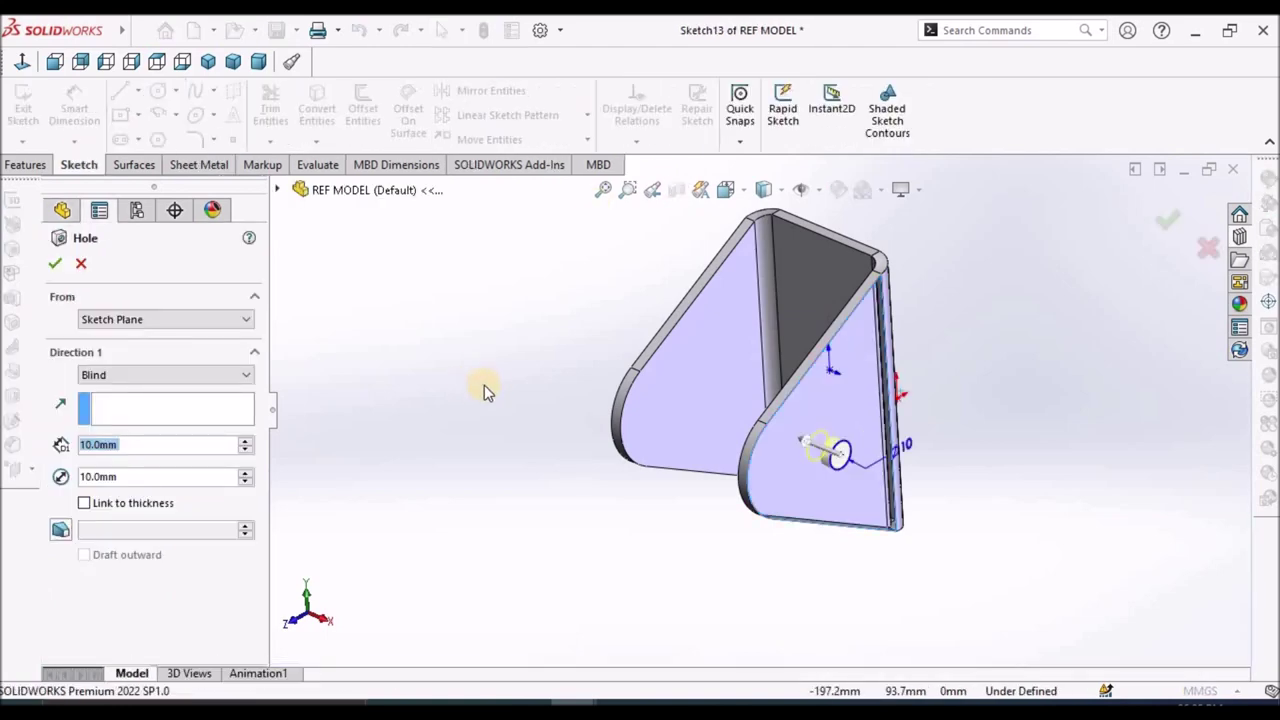
click(251, 372)
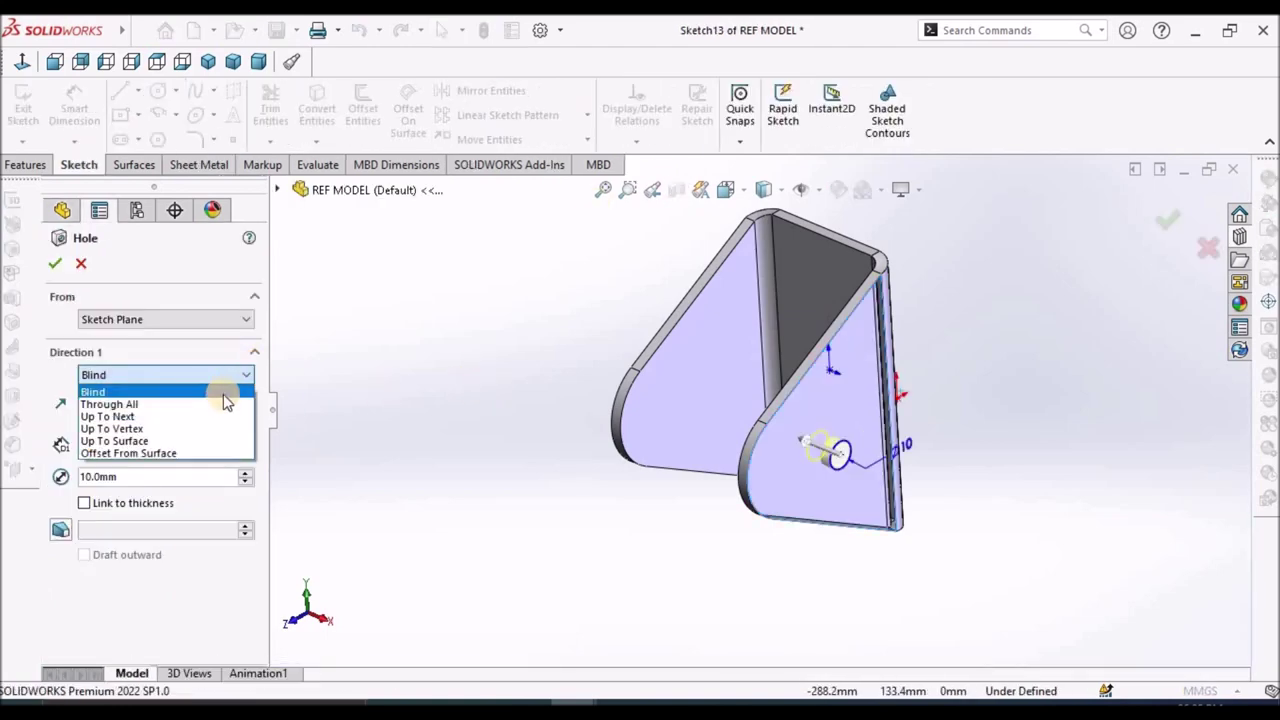
click(216, 404)
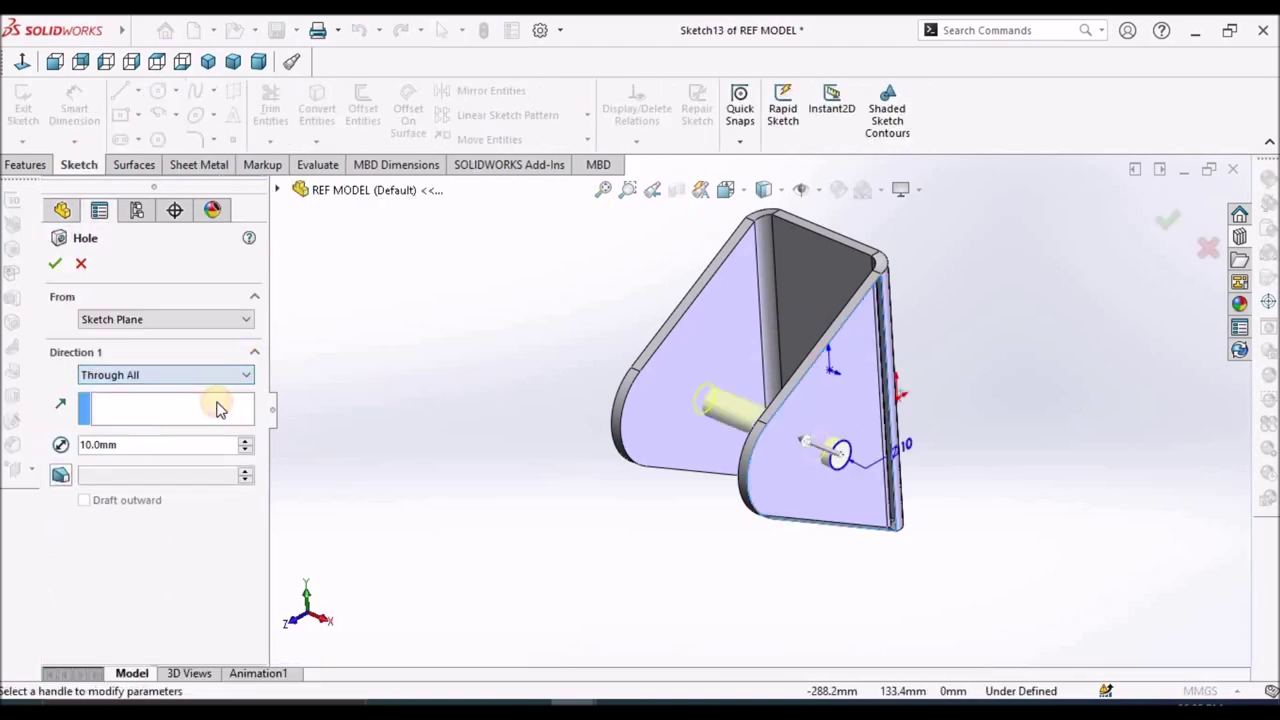
click(57, 265)
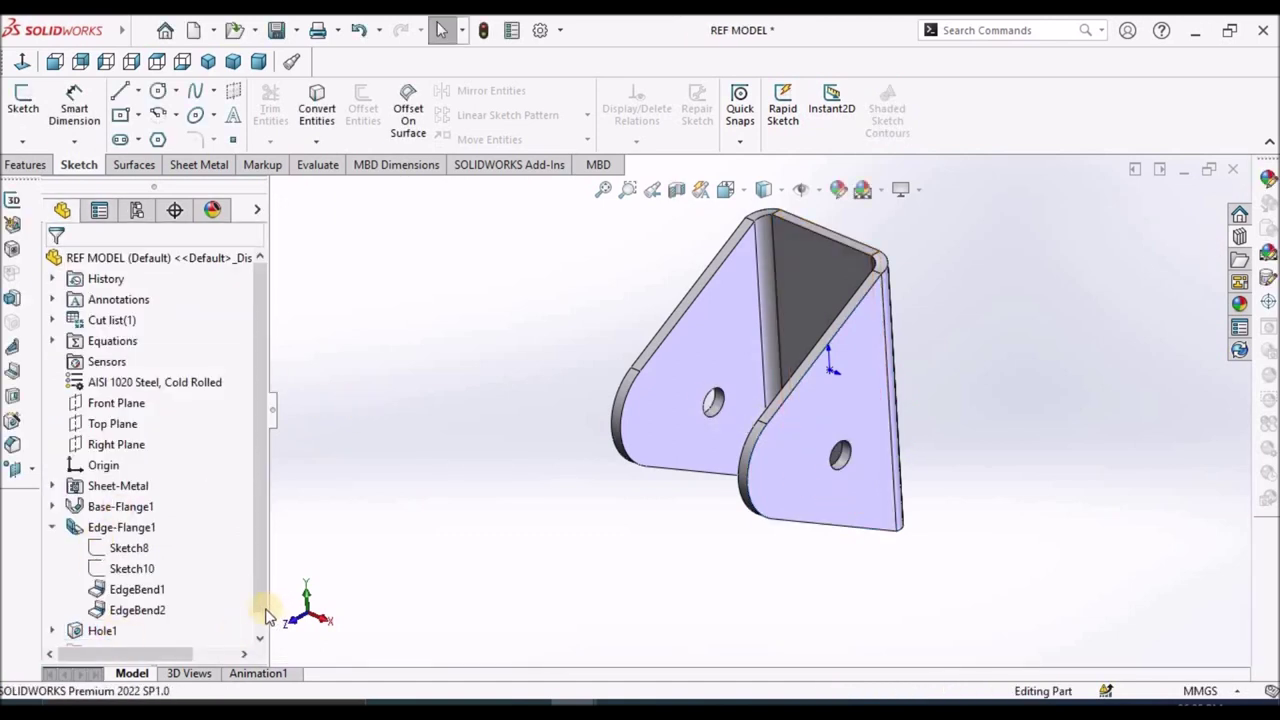
Open the hole feature's sketch for editing and set the circle's diameter to 16 mm.
scroll(240, 625, down, 1)
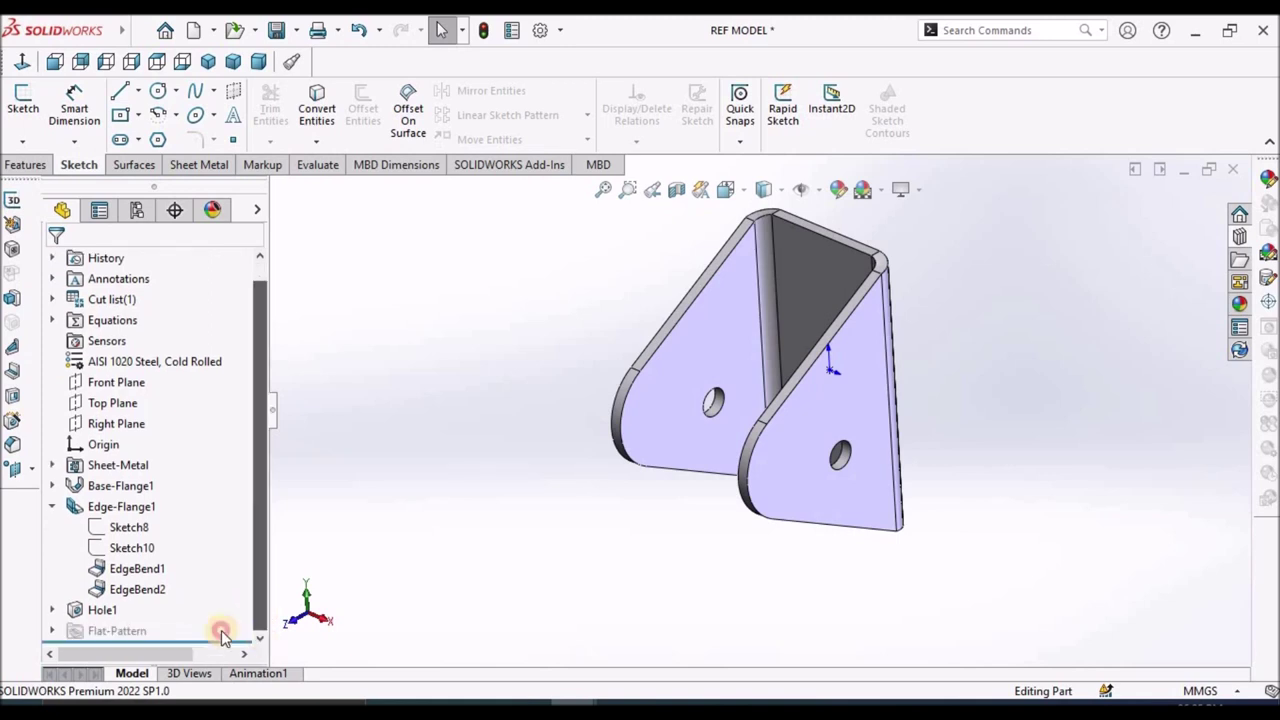
click(52, 610)
click(140, 630)
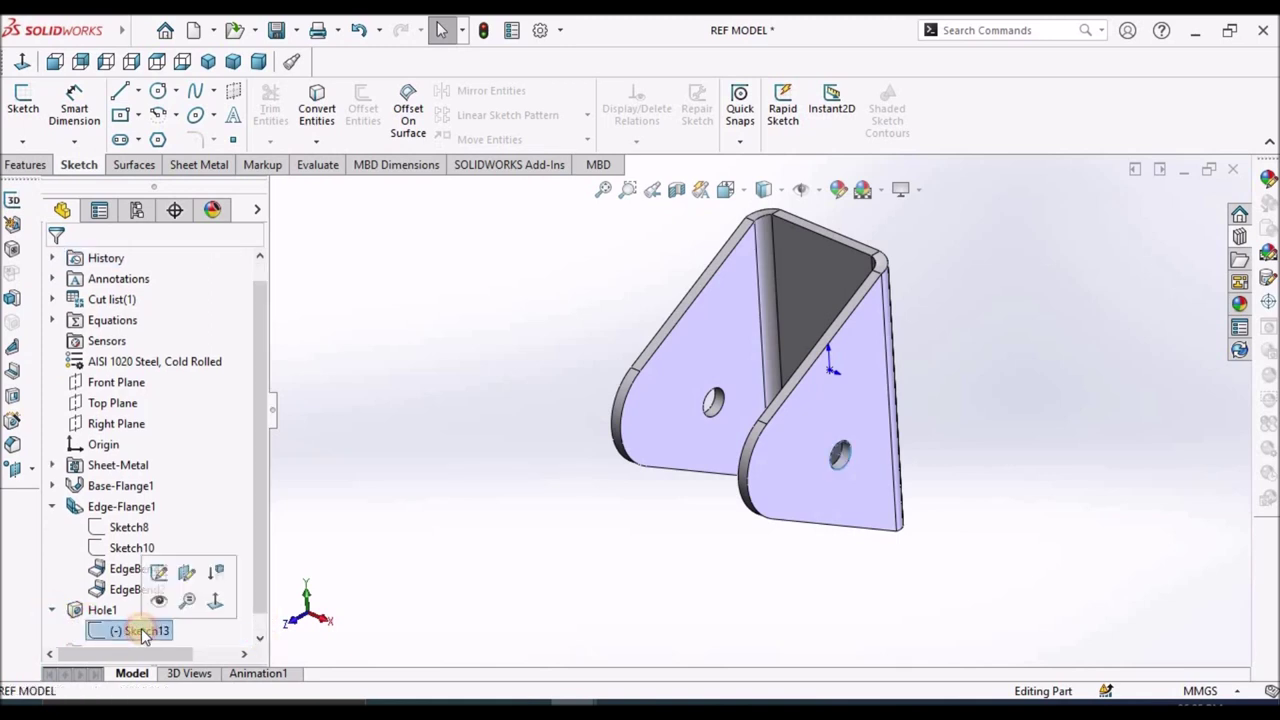
click(158, 575)
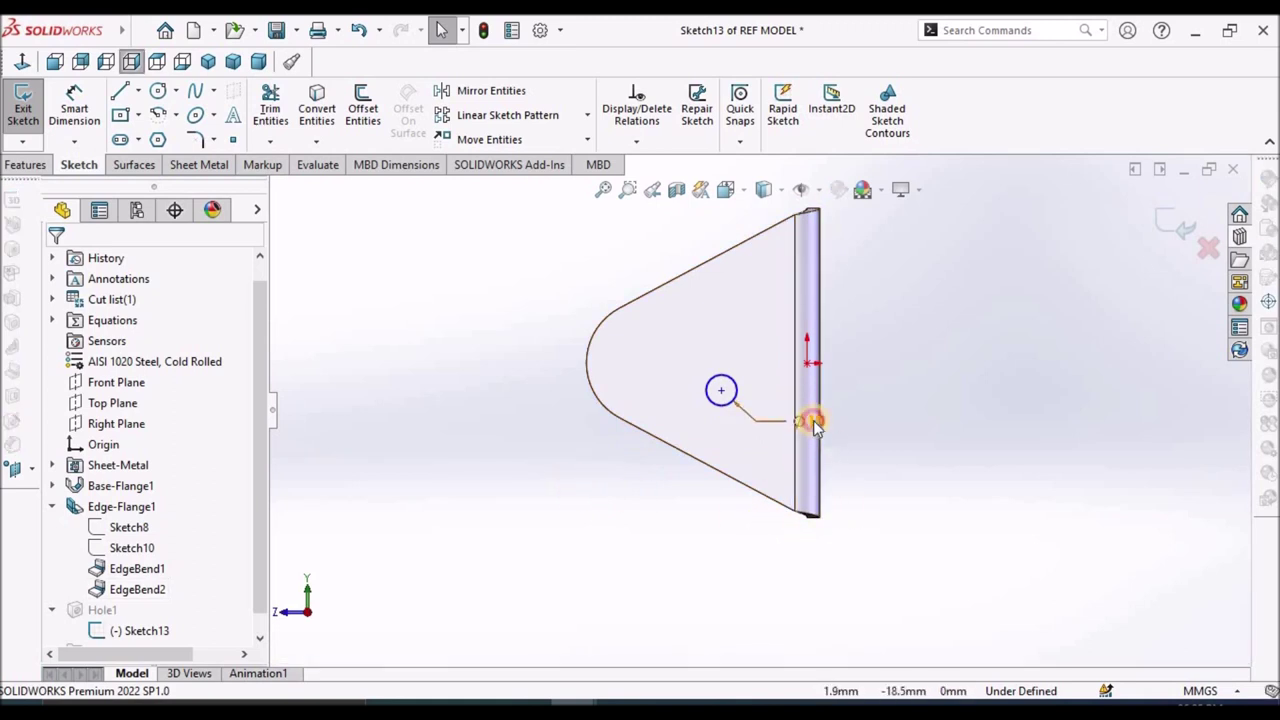
double_click(812, 423)
text(16)
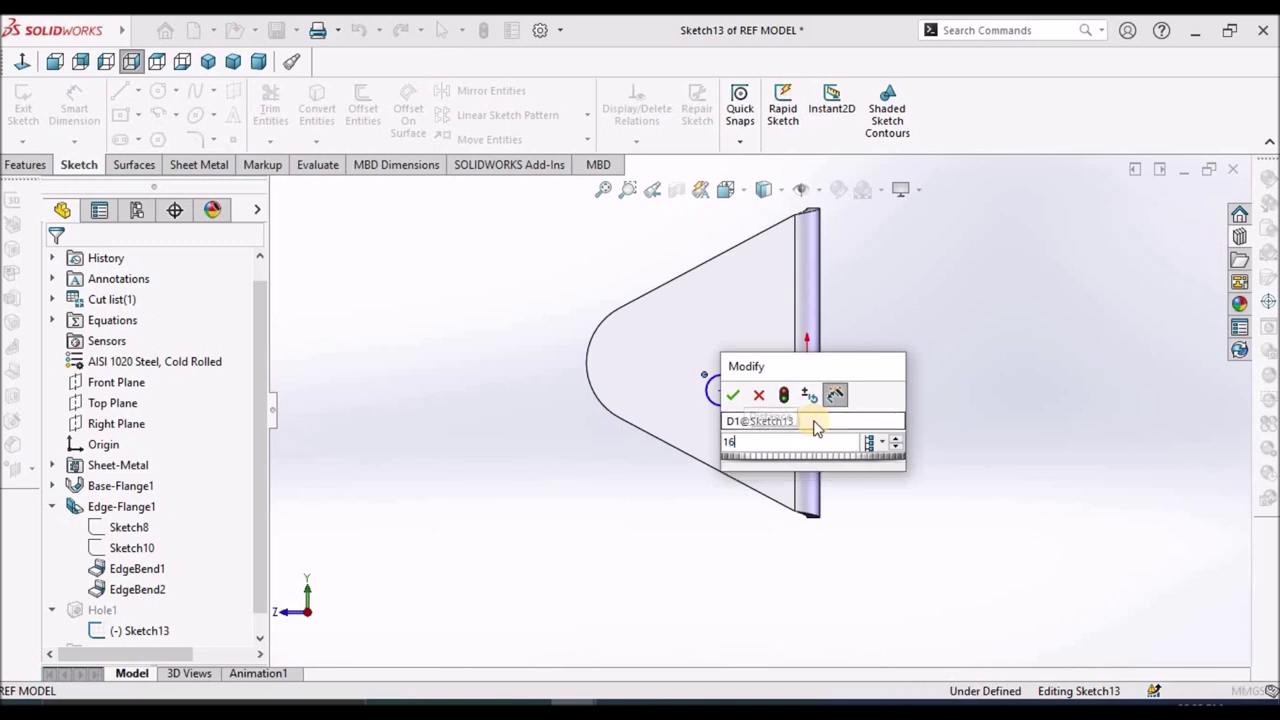
key(Return)
click(645, 533)
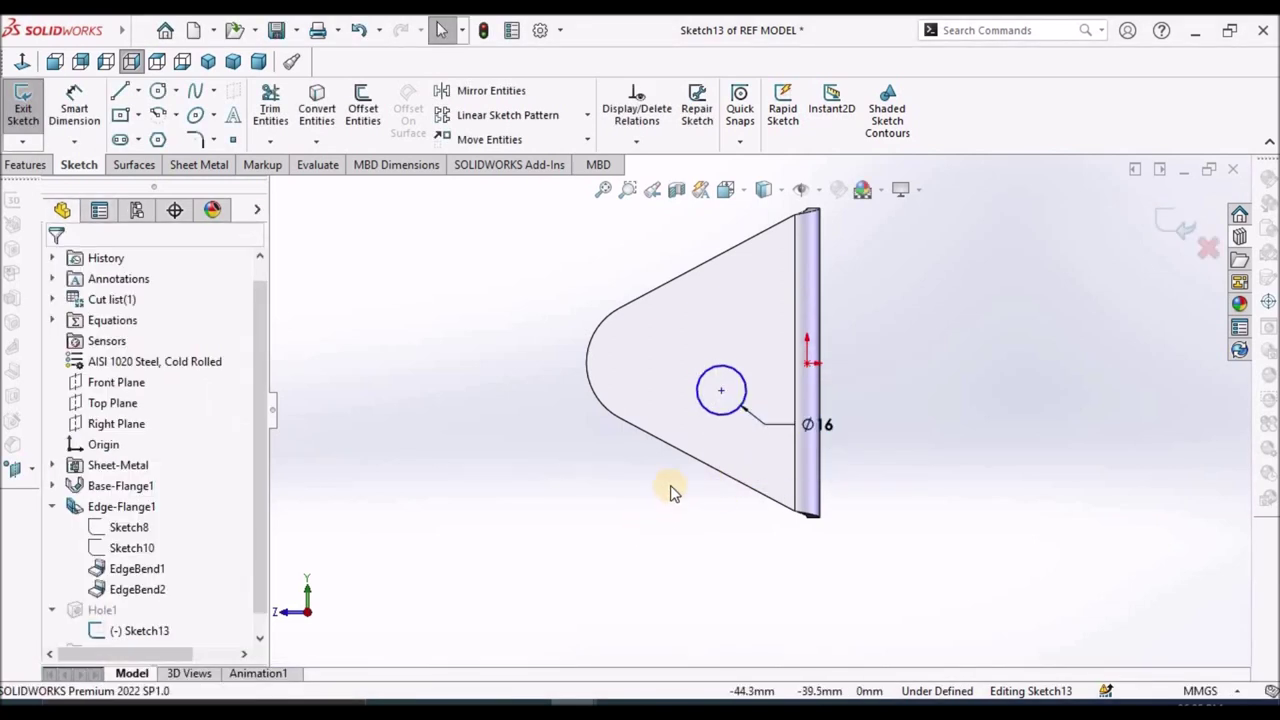
Move the hole circle's centre onto the centre of the flange's rounded end arc and exit the sketch.
scroll(668, 491, down, 3)
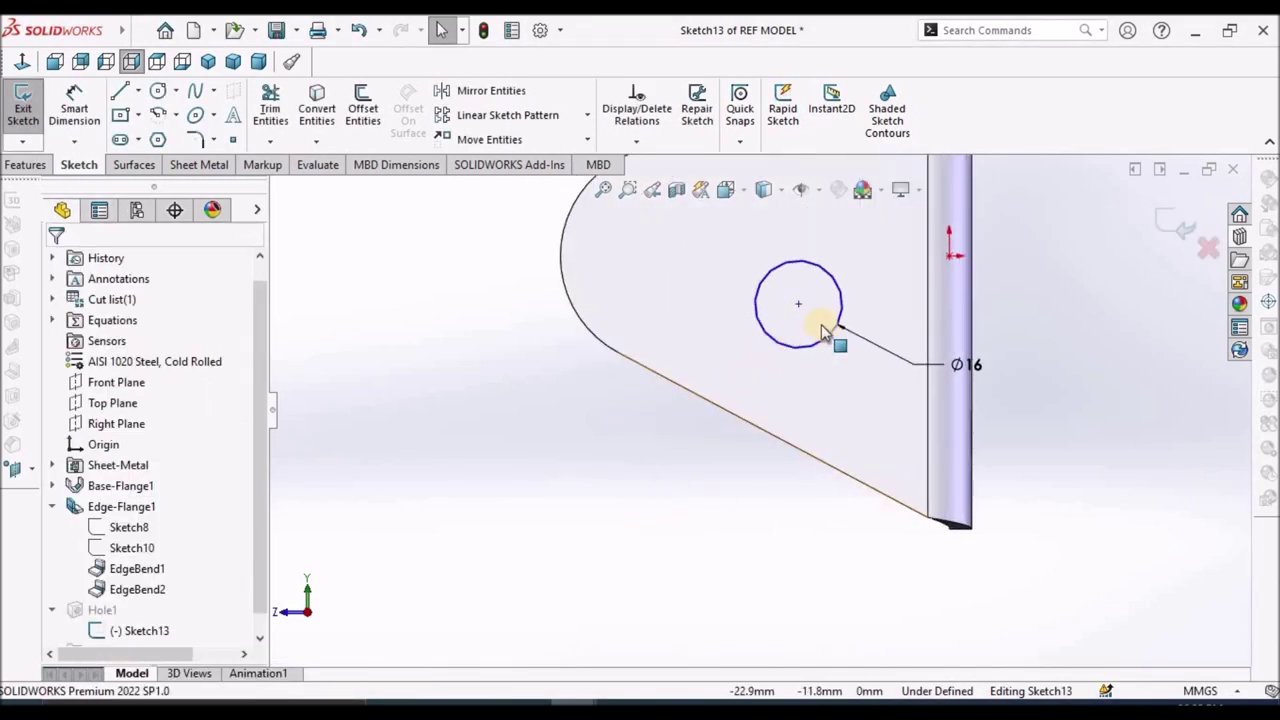
scroll(825, 330, up, 3)
scroll(785, 330, down, 2)
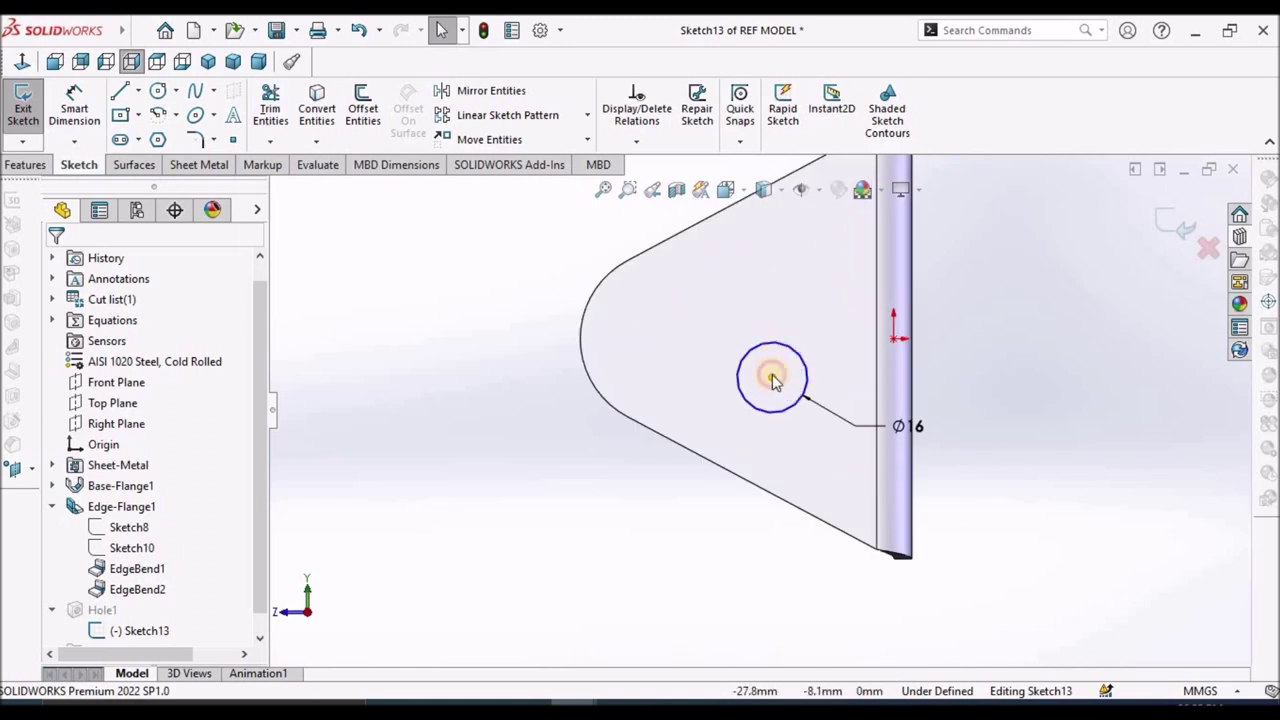
click(772, 378)
mouse_move(771, 371)
mouse_down()
mouse_move(580, 303)
mouse_move(670, 345)
mouse_up()
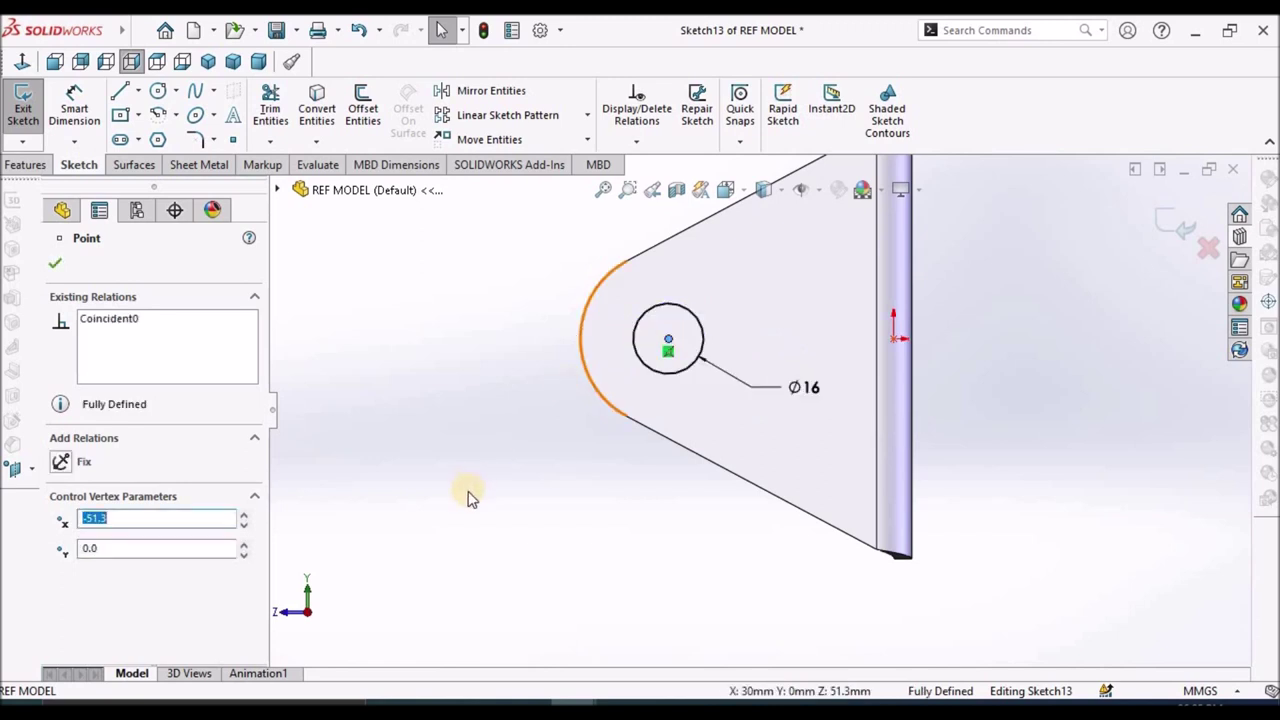
click(468, 491)
click(1166, 211)
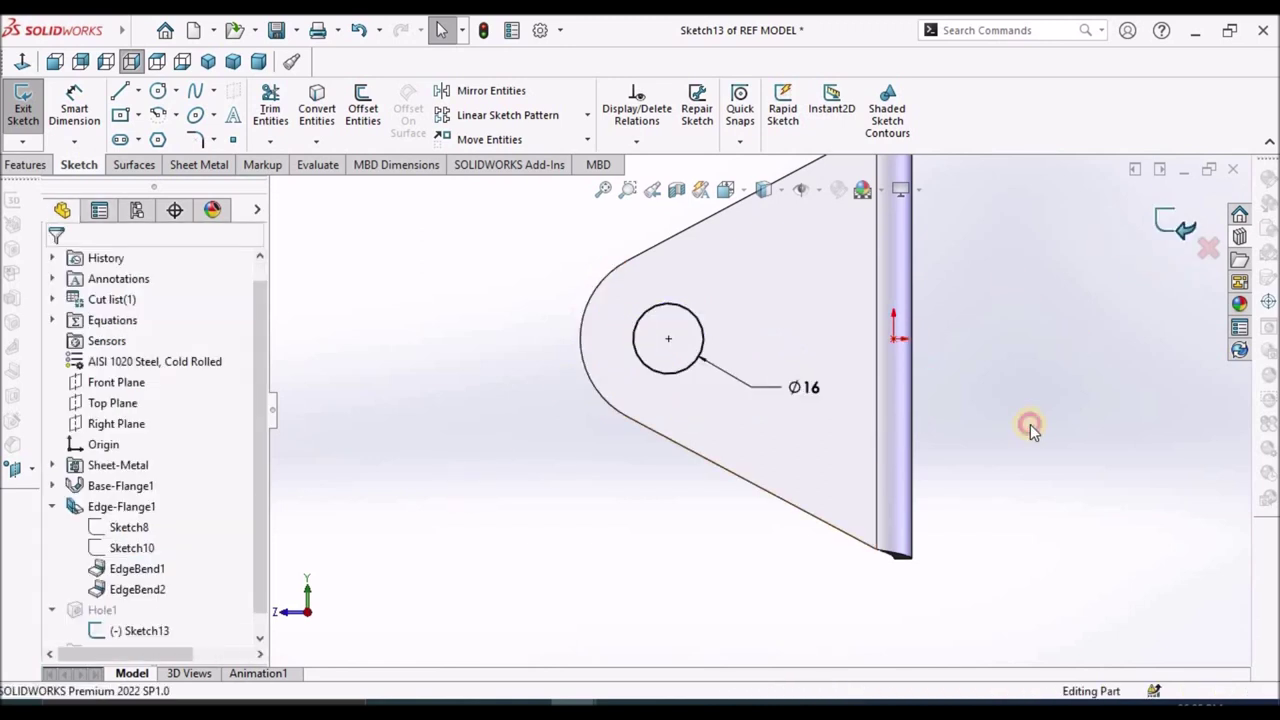
Start a new sketch on the Right Plane.
key(z)
middle_drag(850, 400, 971, 437)
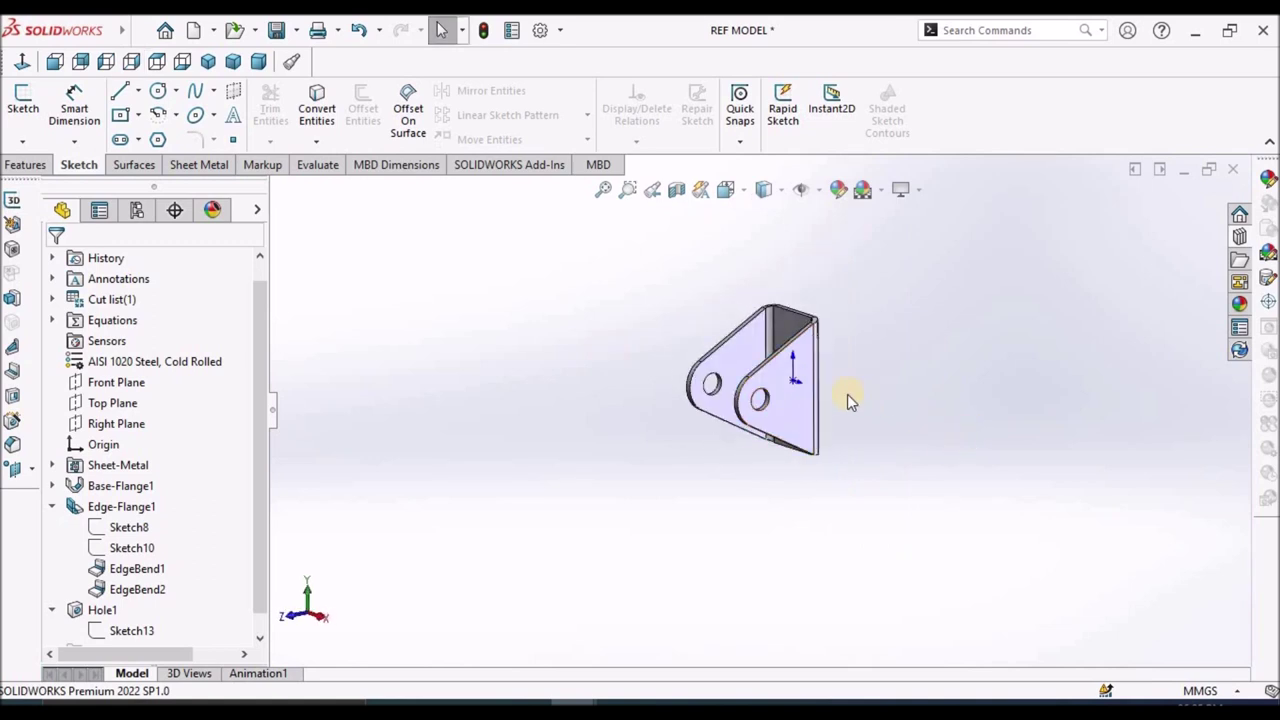
scroll(847, 400, down, 3)
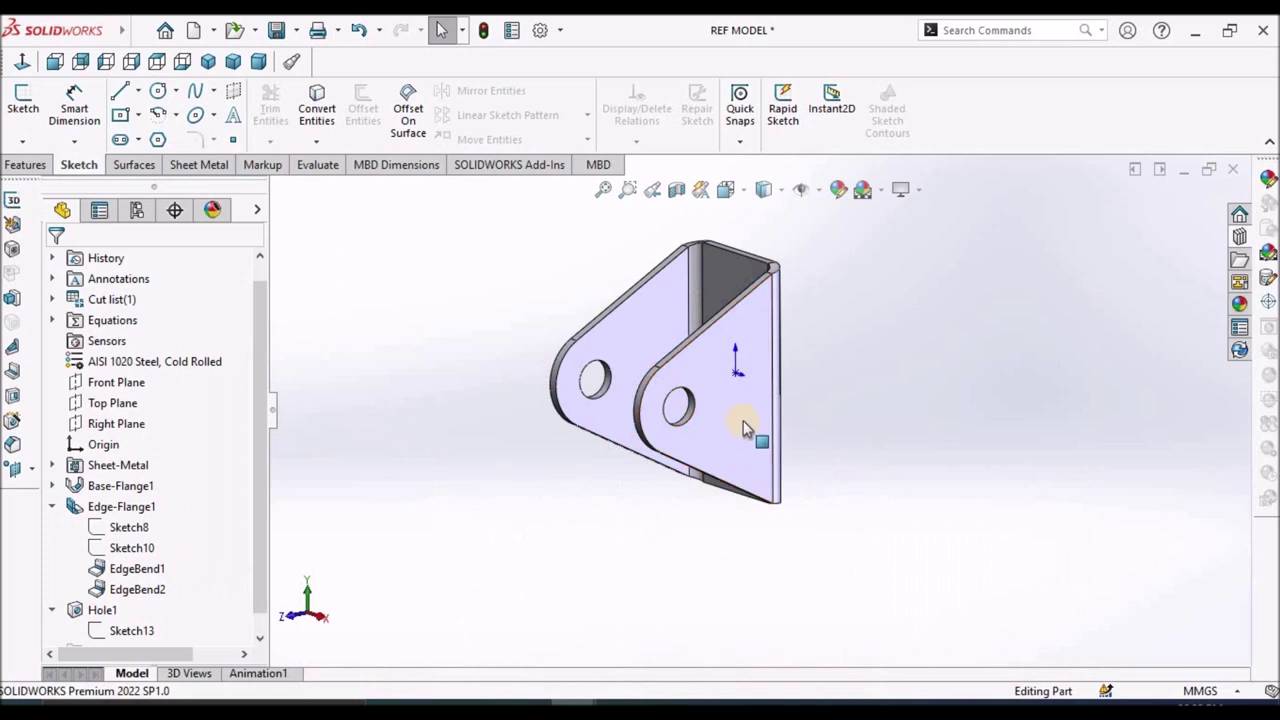
click(743, 418)
click(249, 563)
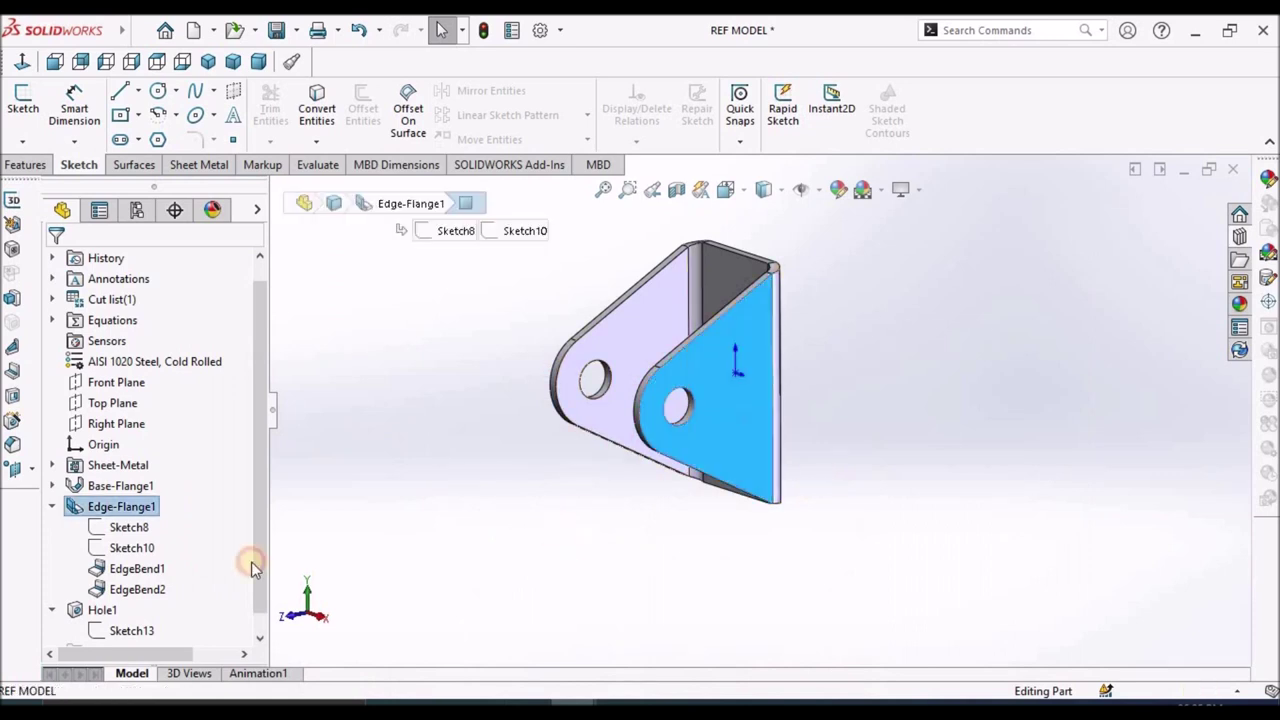
click(114, 424)
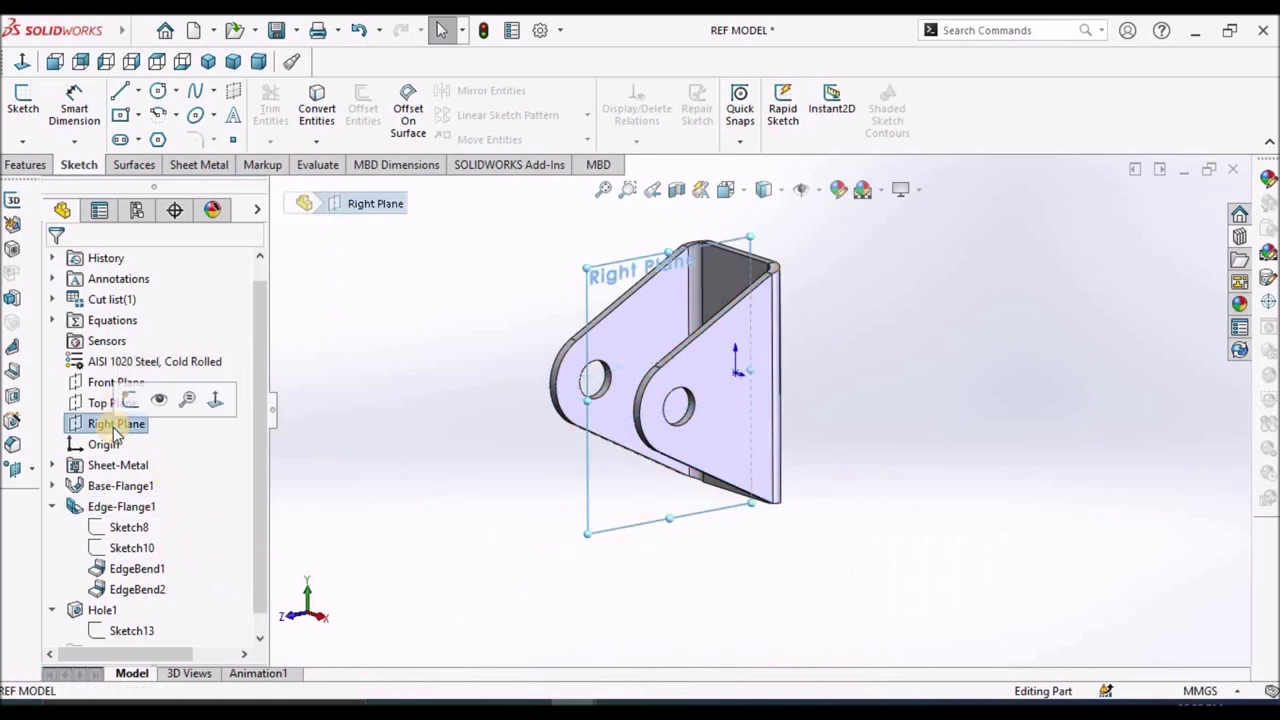
click(20, 106)
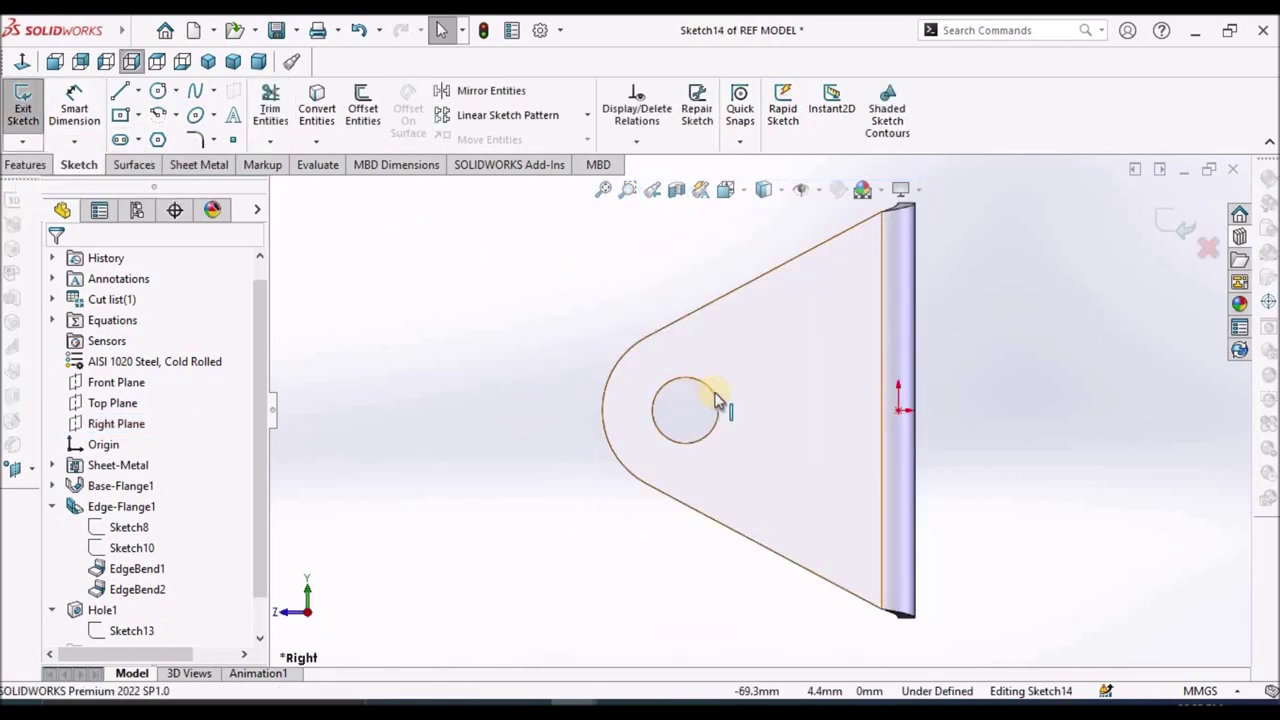
Sketch a centre-point arc around the hole's centre, between the hole and the bend, curving towards the base plate.
click(165, 116)
click(163, 116)
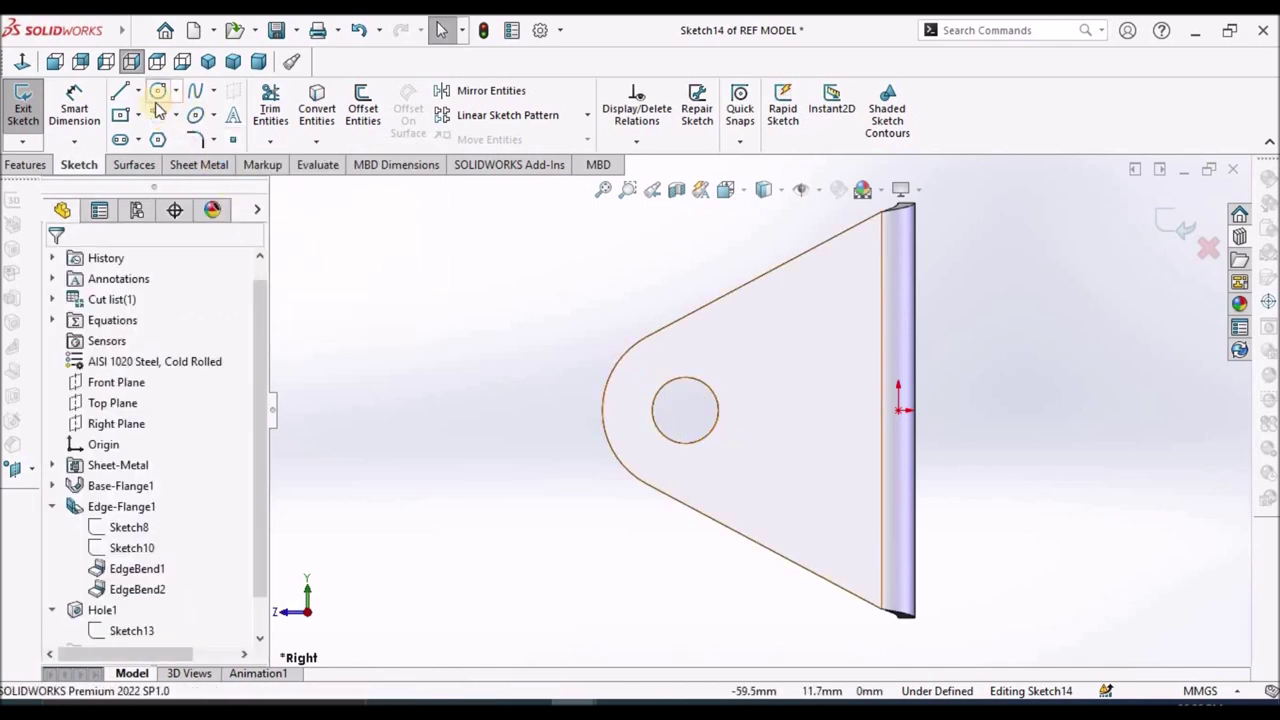
click(155, 117)
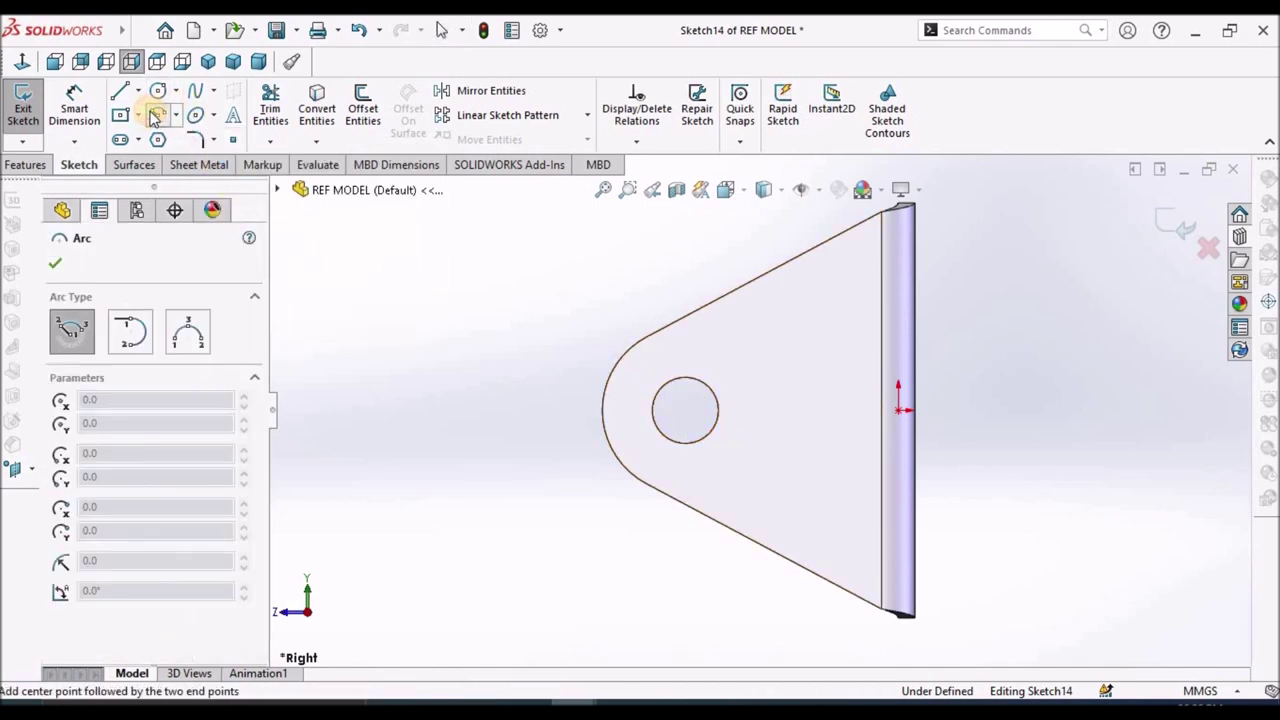
click(686, 410)
click(726, 343)
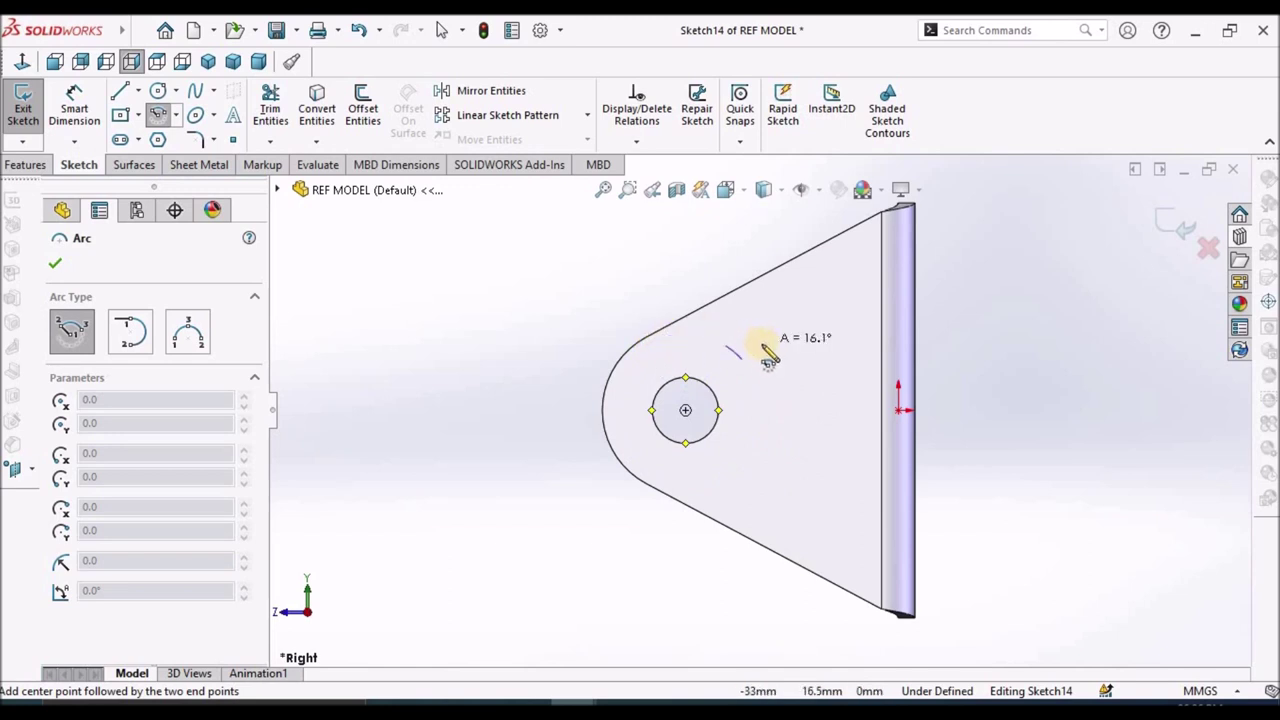
click(747, 458)
key(Escape)
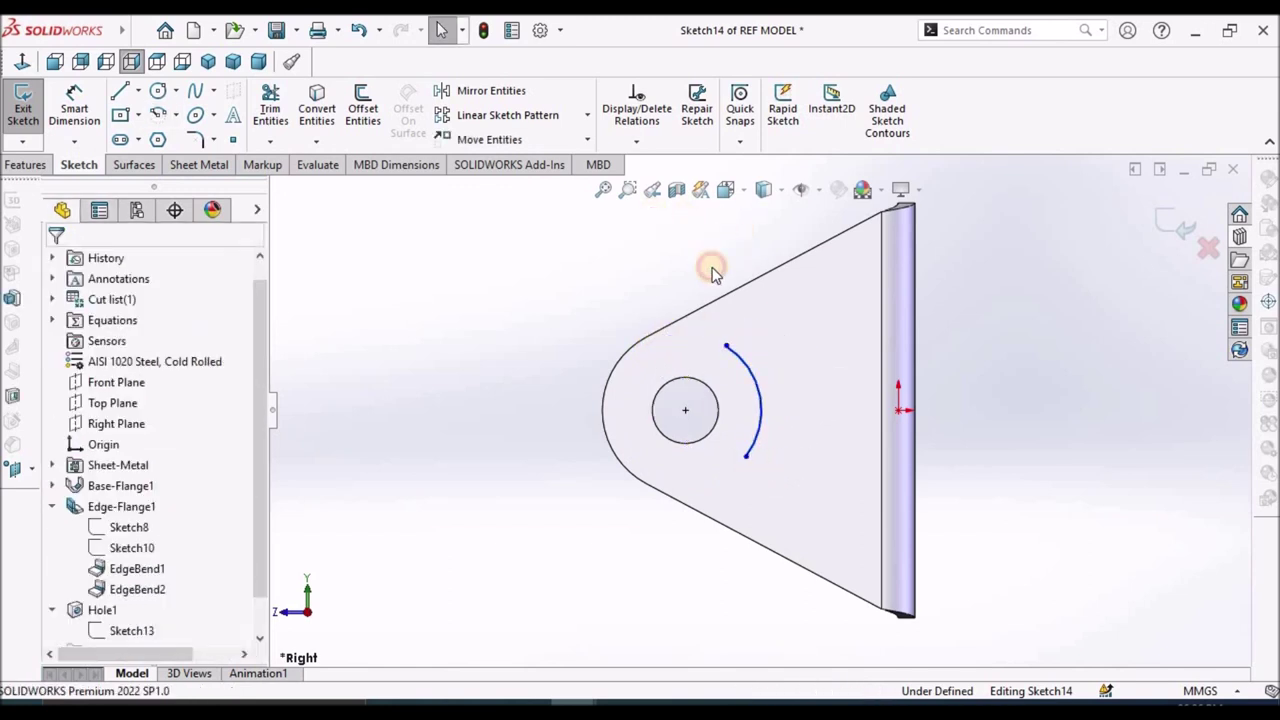
Offset the flange's upper and lower slanted edges 10 mm inward, reversing the direction of each offset.
click(763, 280)
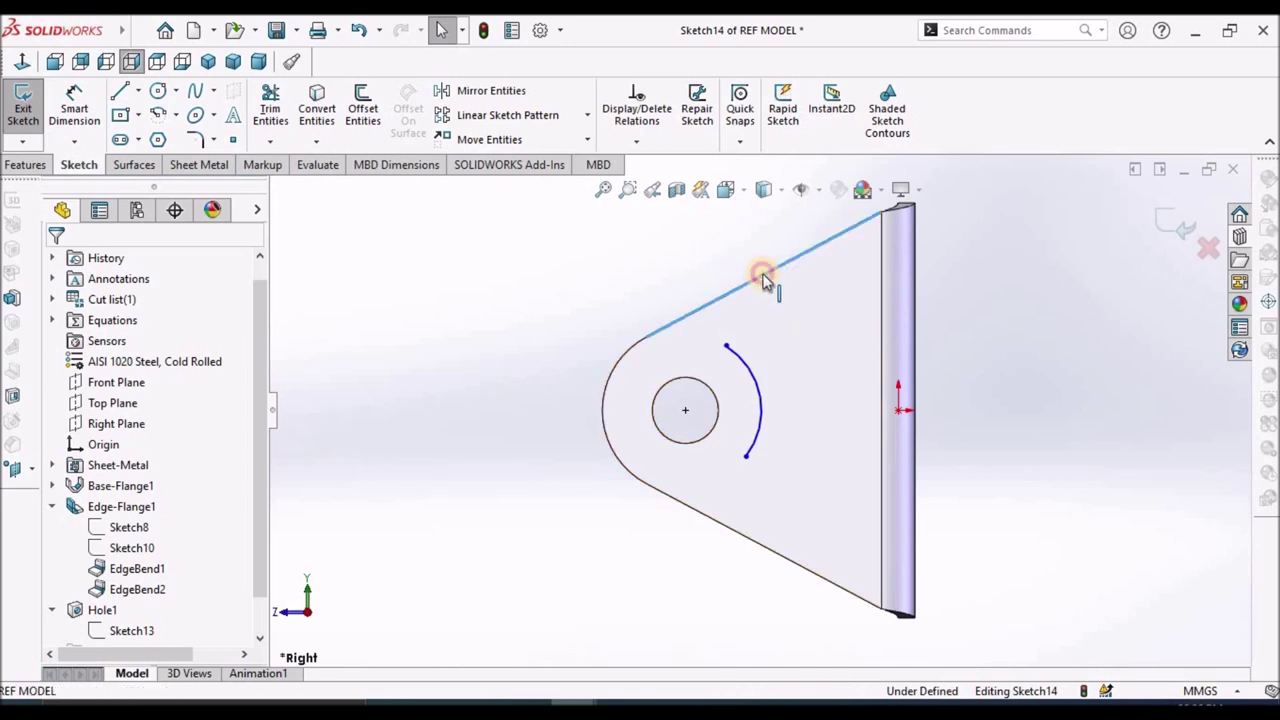
click(363, 112)
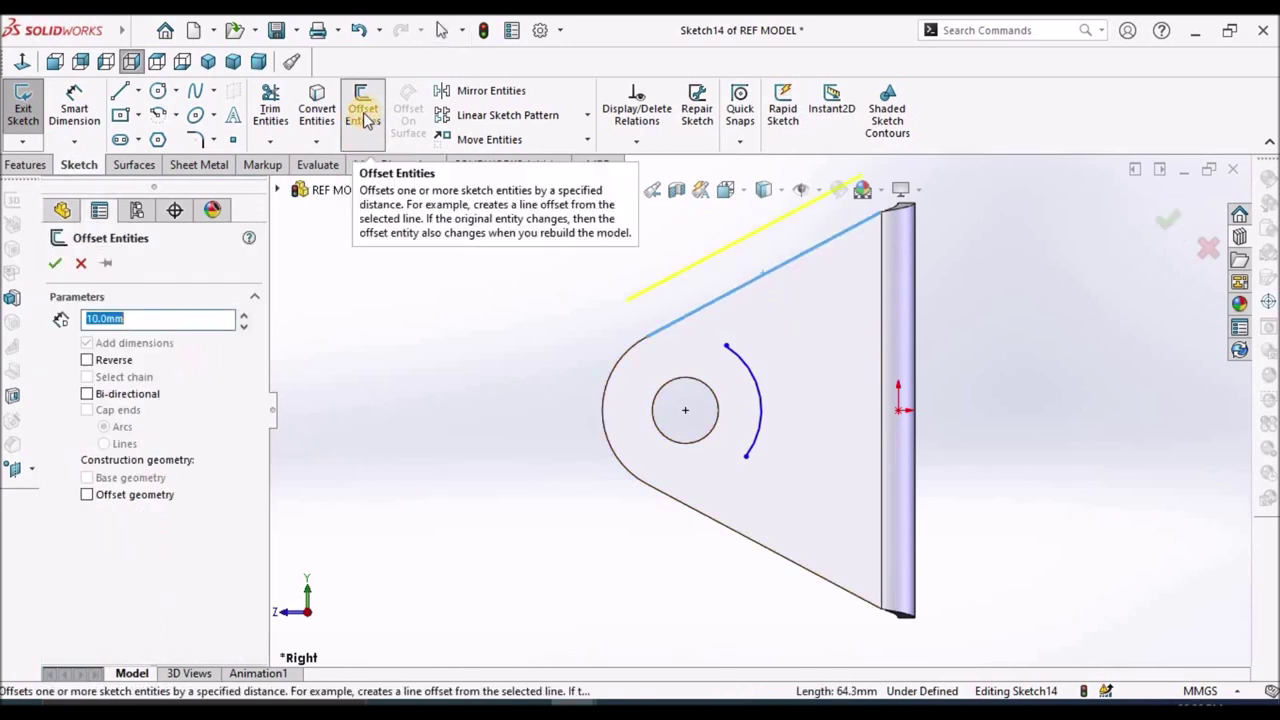
click(89, 361)
click(55, 263)
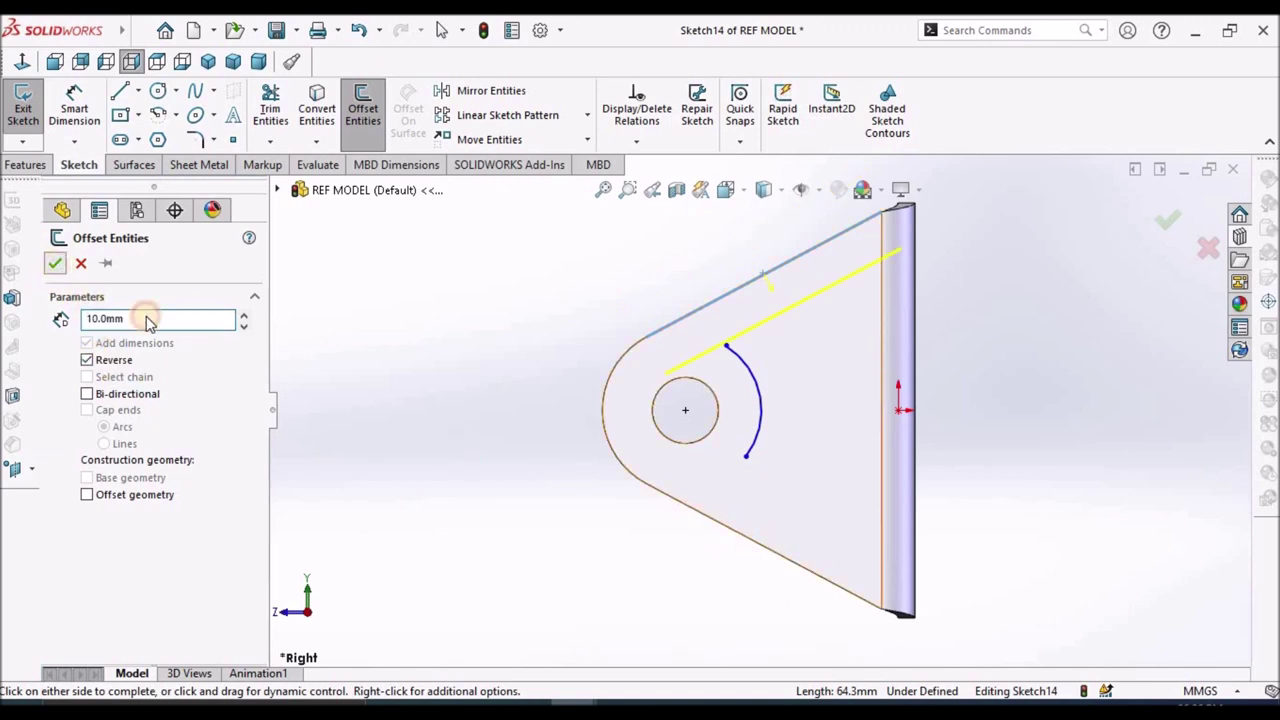
click(754, 543)
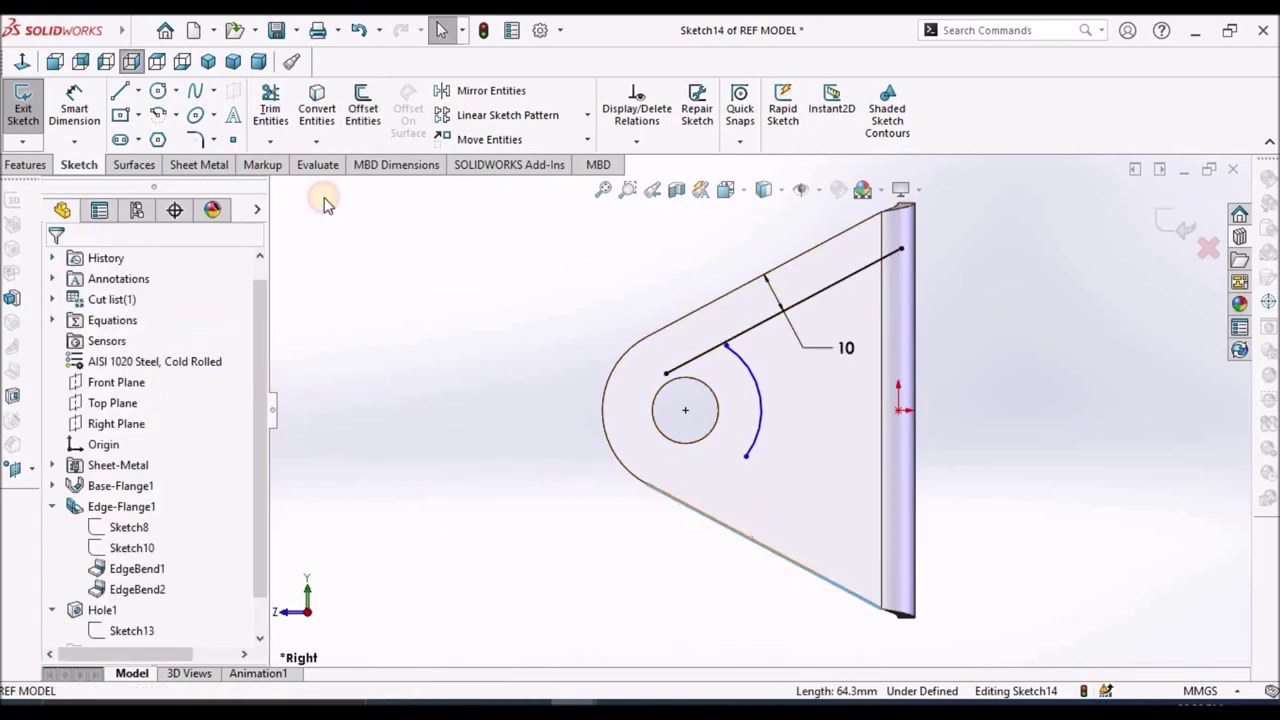
click(363, 107)
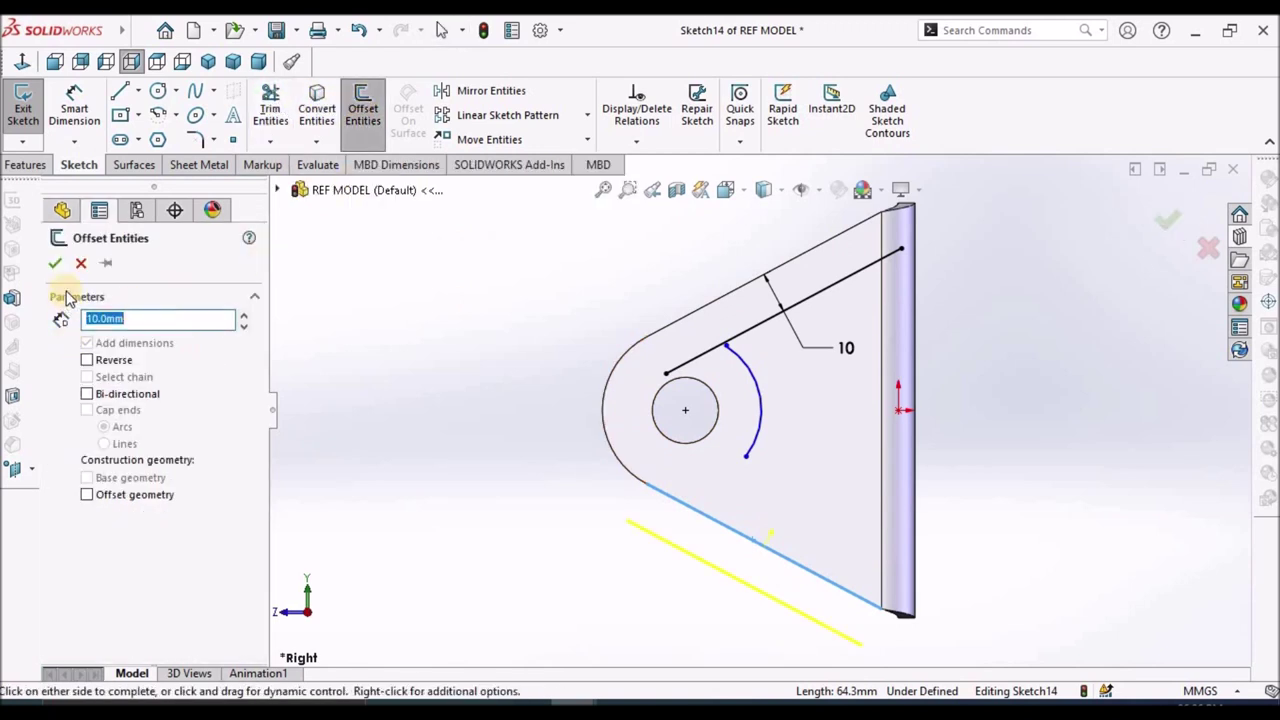
key(alt+r)
click(52, 262)
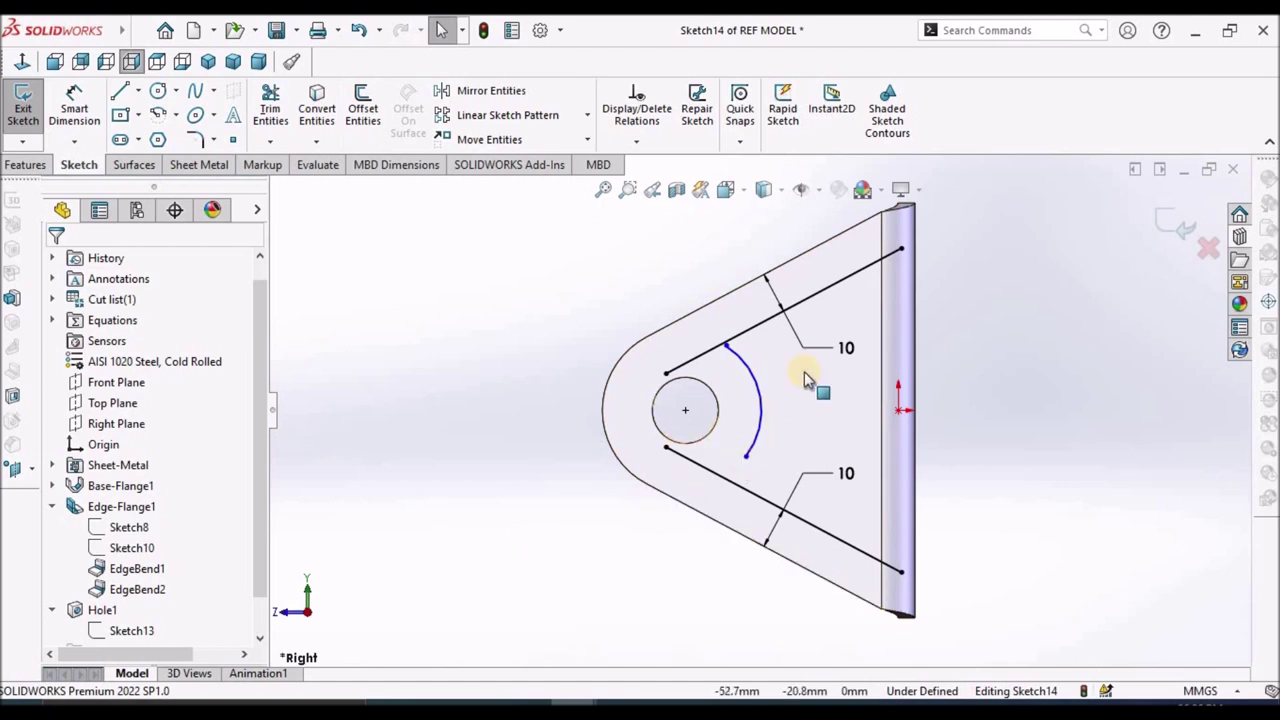
Set the offset distances of both the upper and lower slanted lines to 15 mm.
double_click(846, 347)
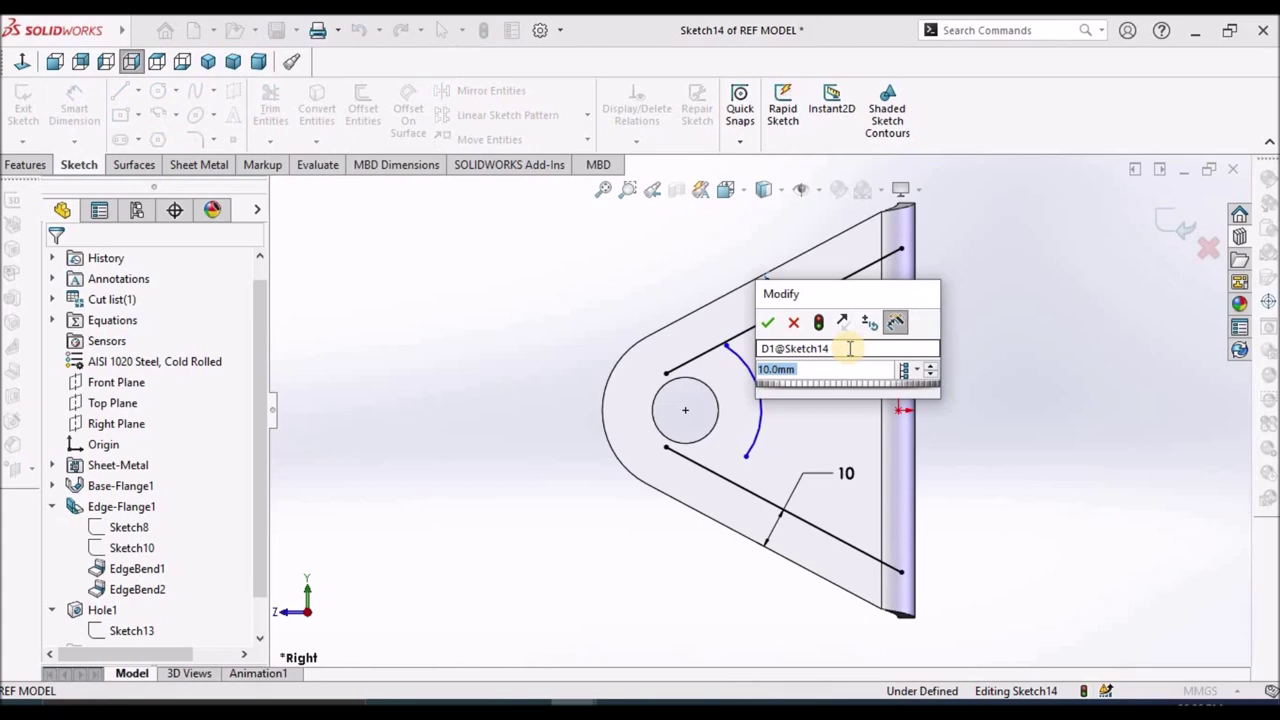
text(10)
key(Return)
click(846, 475)
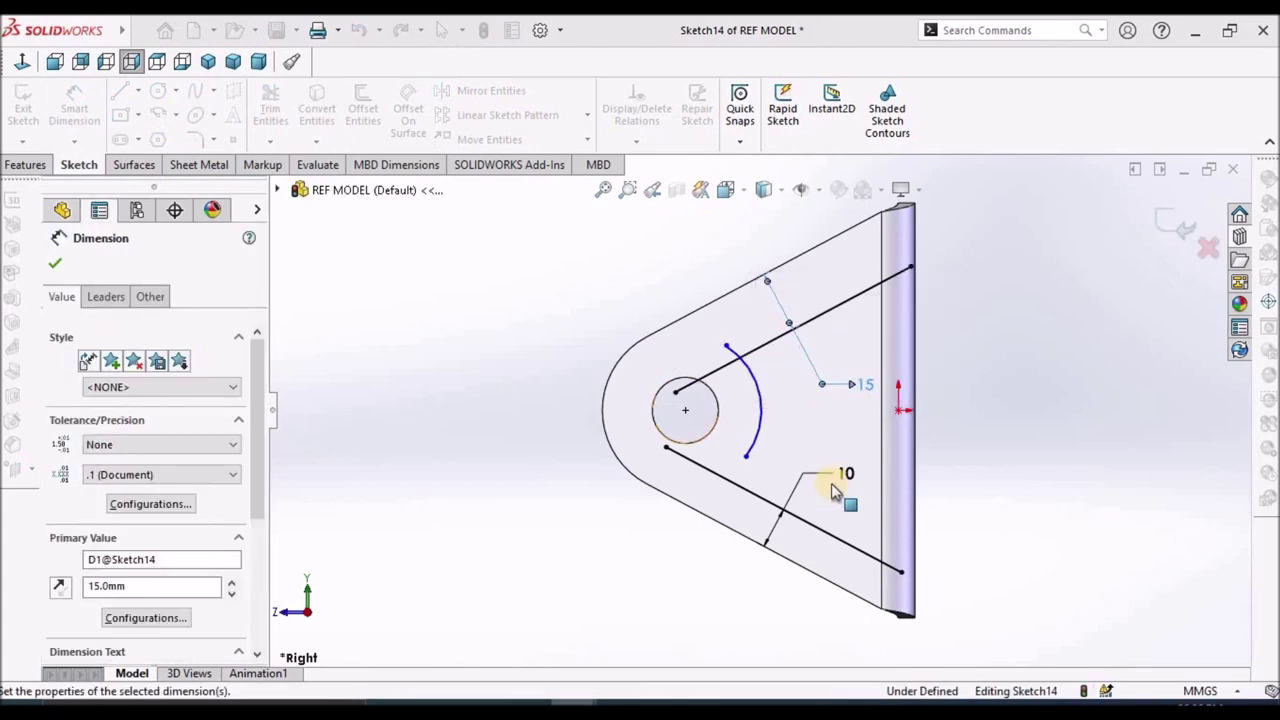
double_click(846, 475)
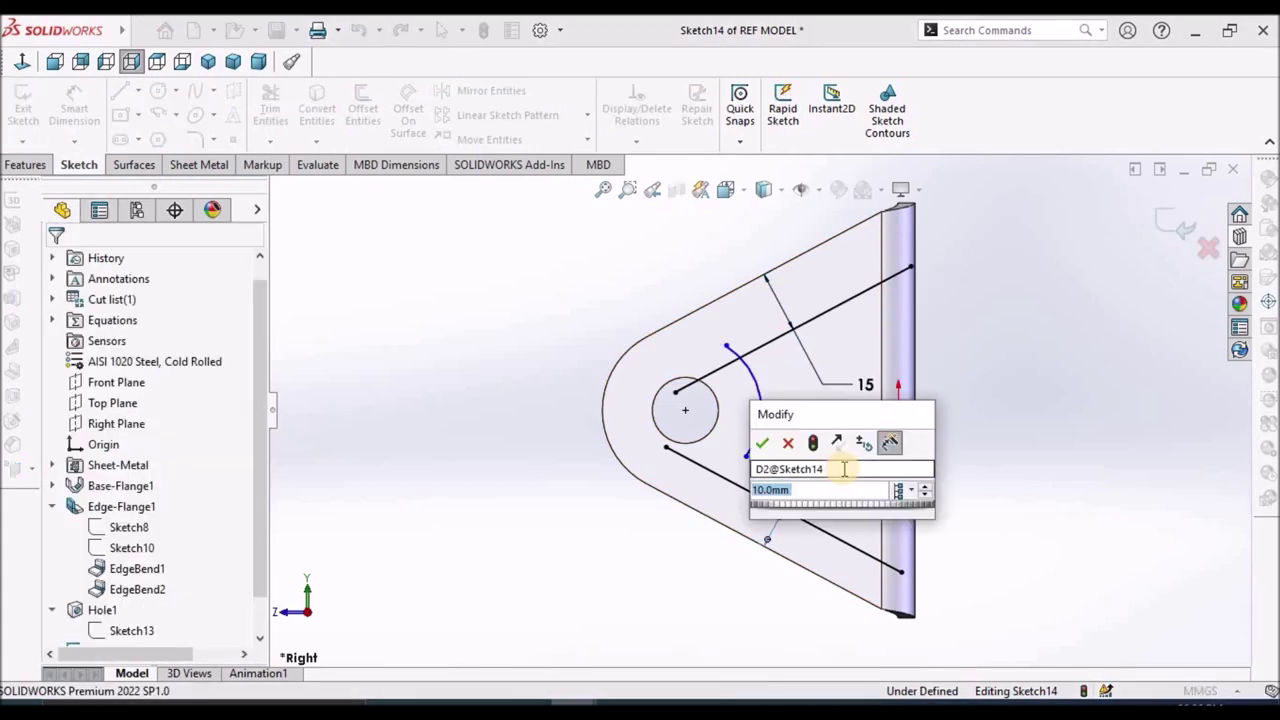
text(15)
key(Return)
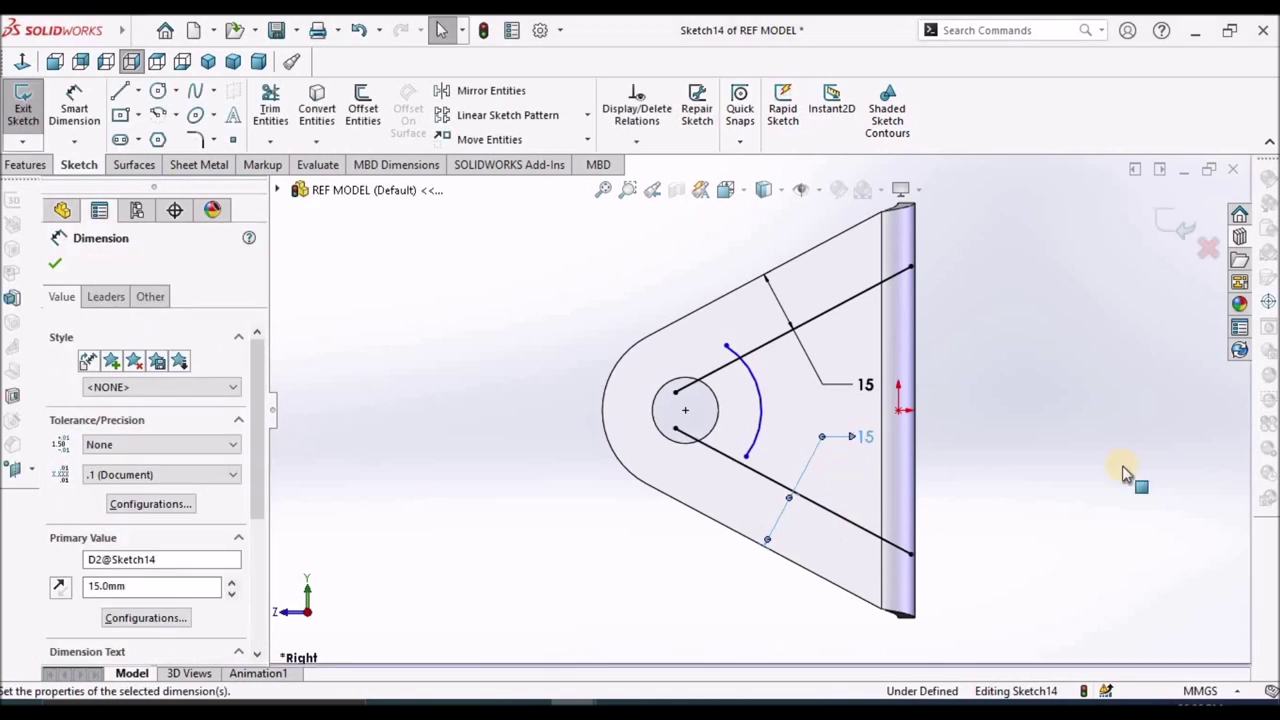
click(1046, 449)
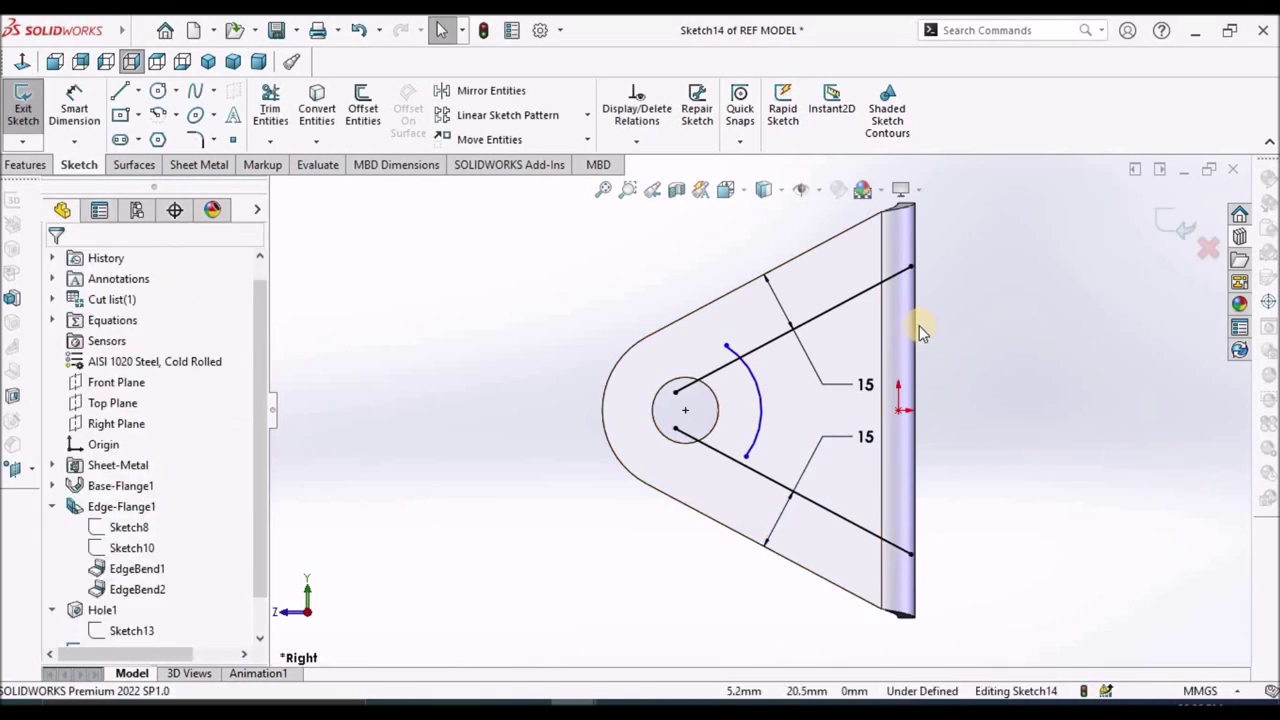
Offset the base plate's outer vertical edge 10 mm inward, towards the hole.
click(917, 326)
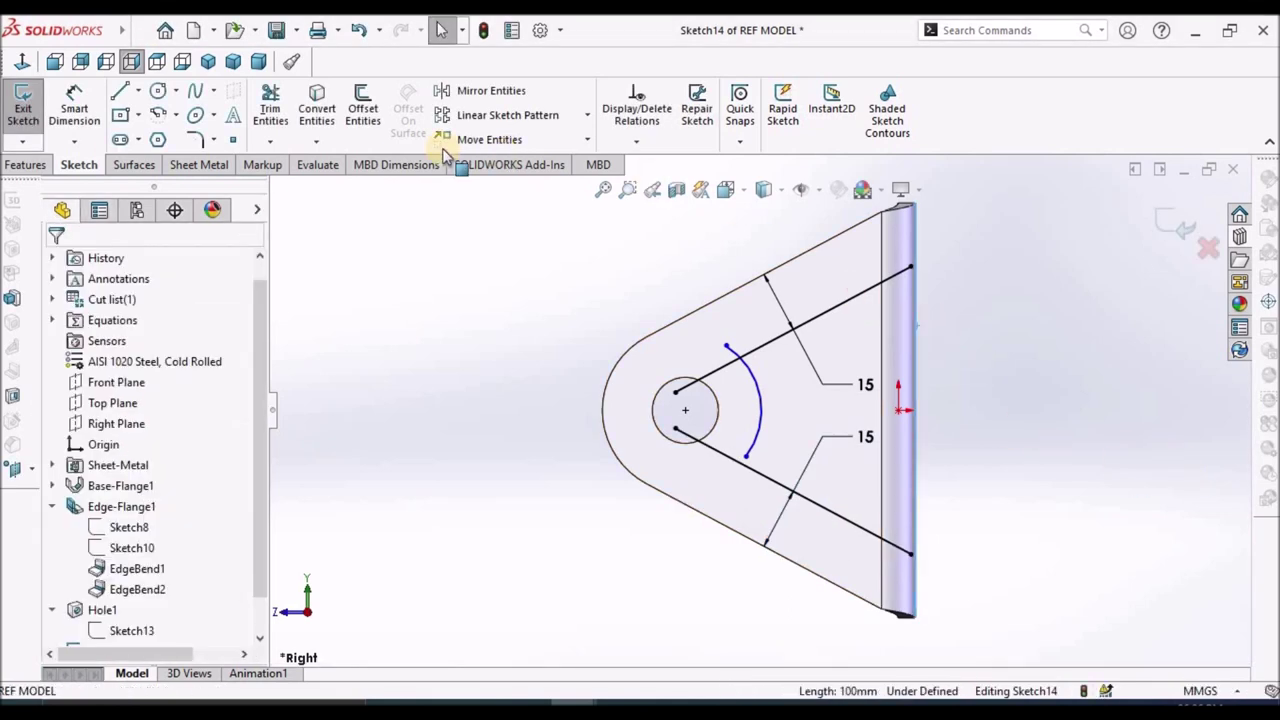
click(366, 125)
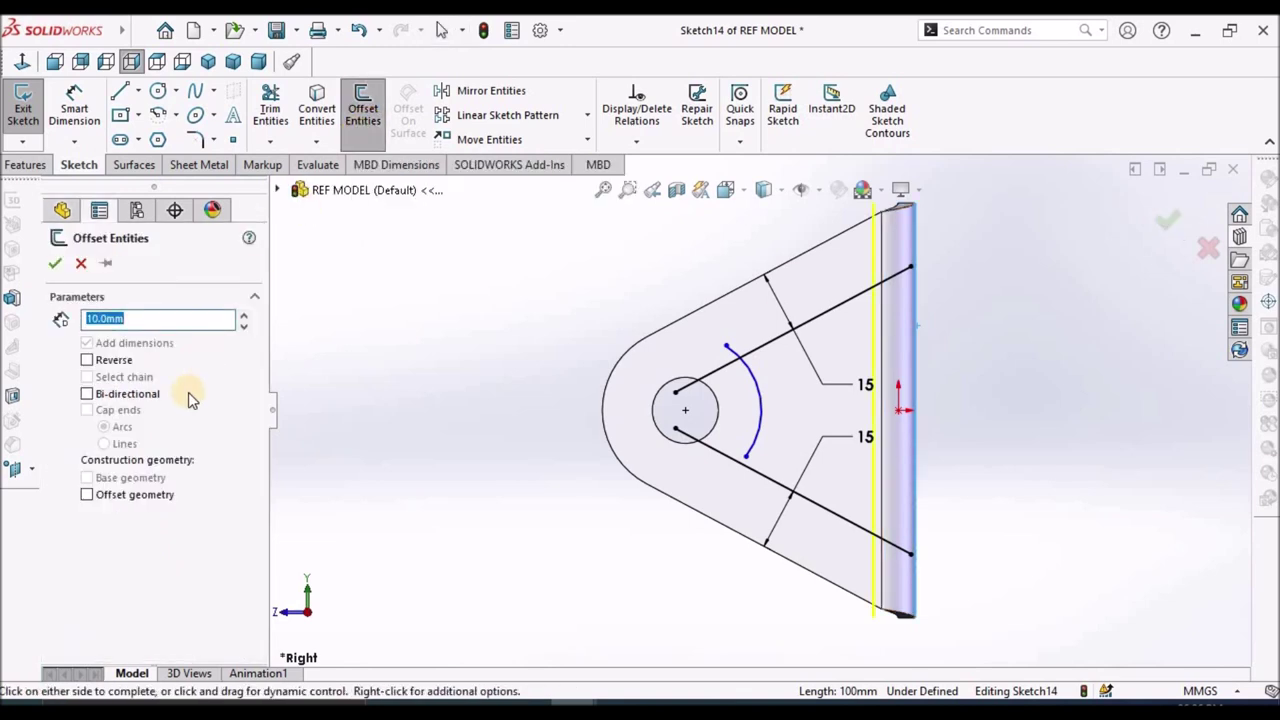
click(49, 264)
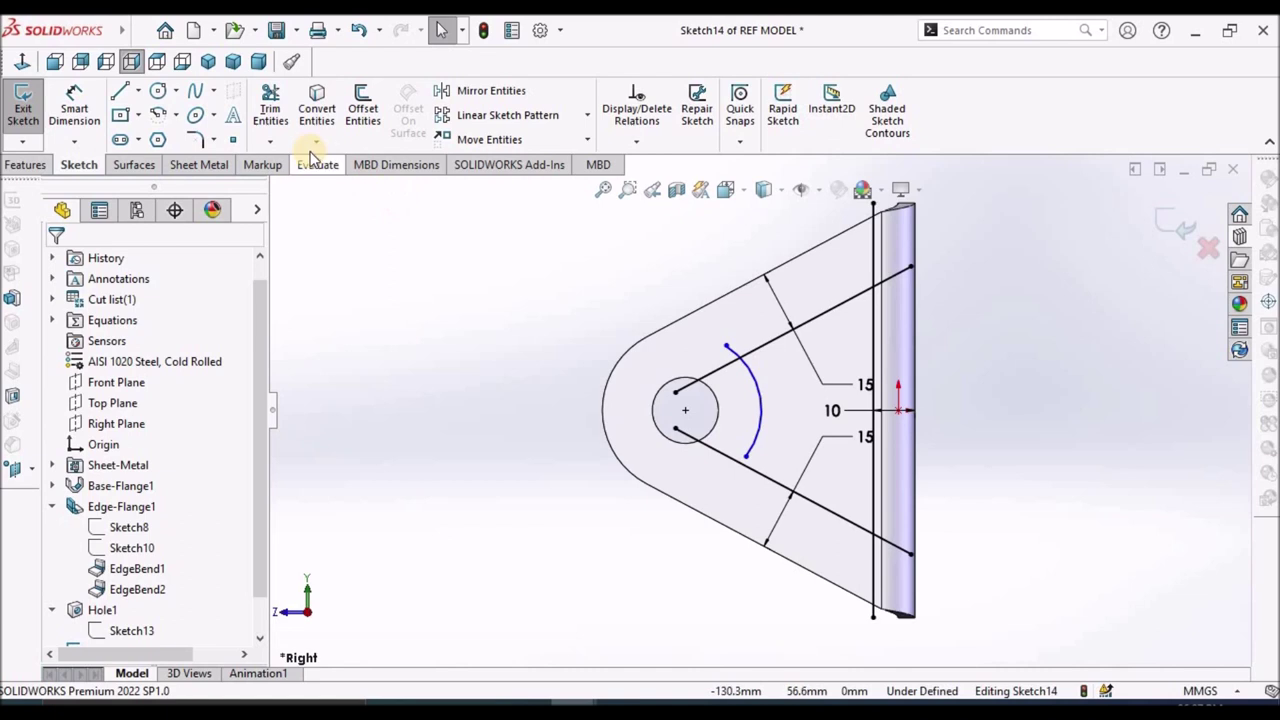
Trim the arc to corners with the upper and lower slanted offset lines.
click(280, 124)
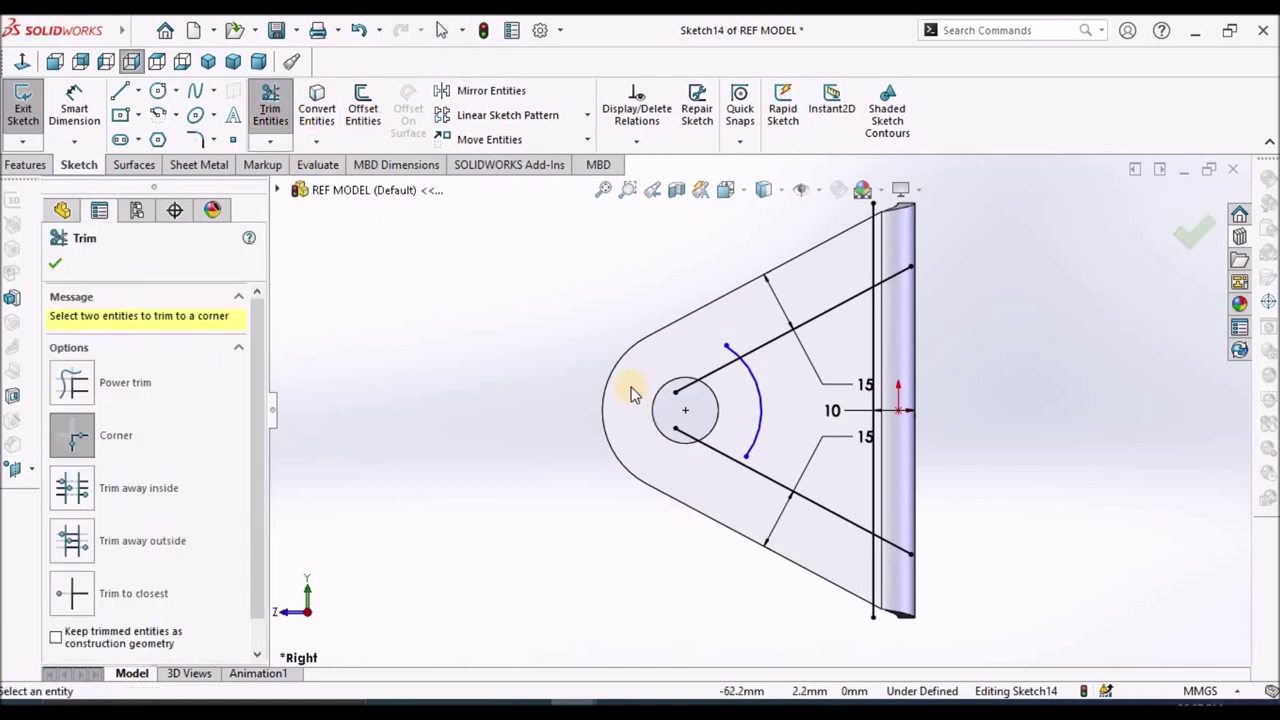
click(783, 342)
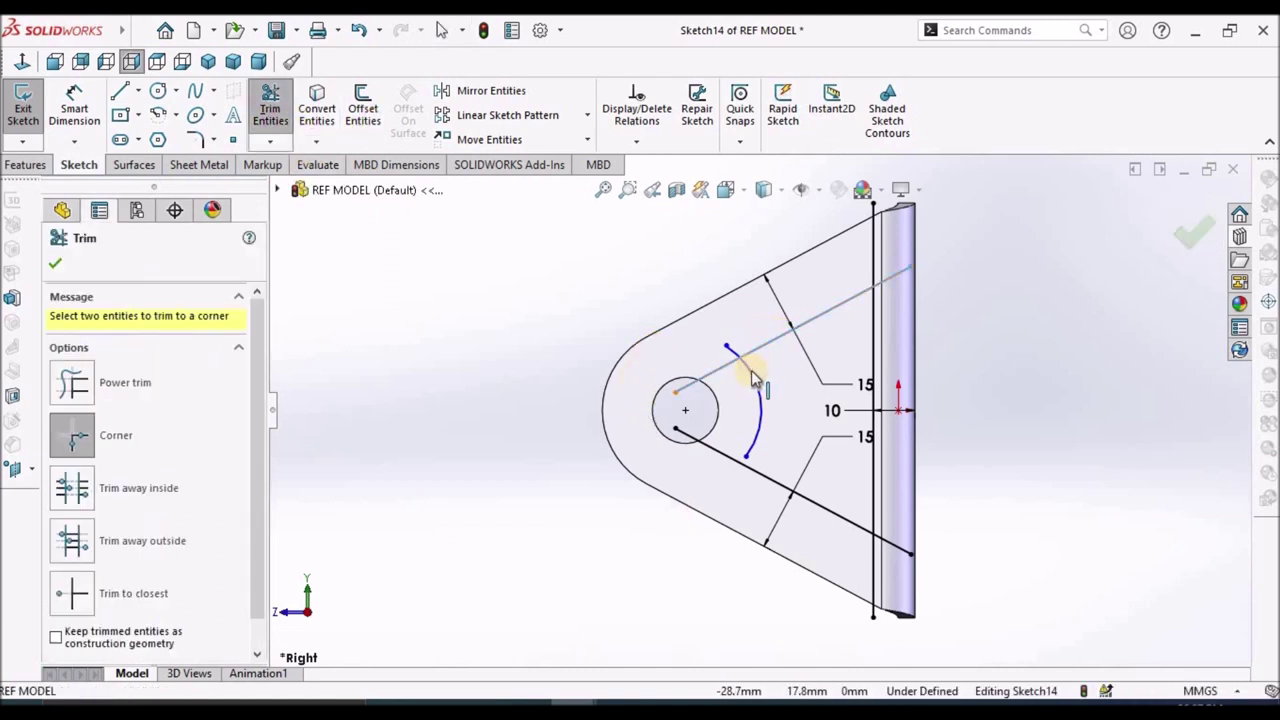
click(760, 385)
click(760, 387)
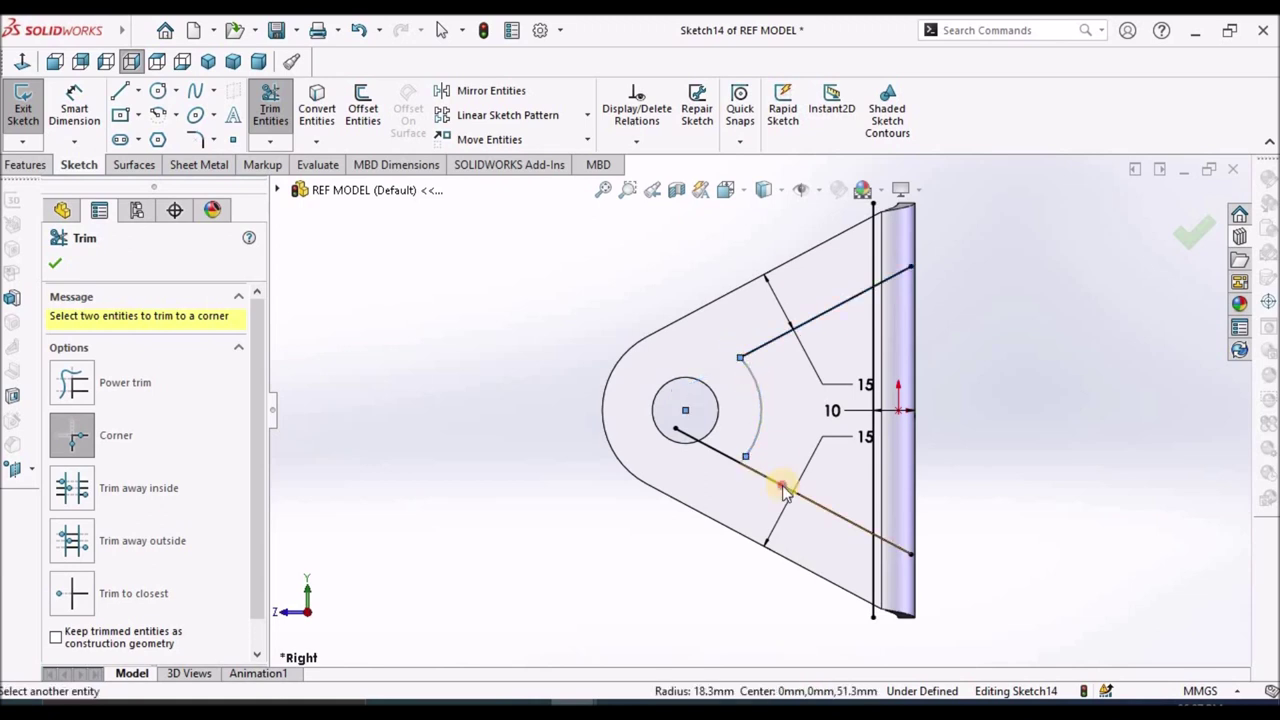
click(785, 492)
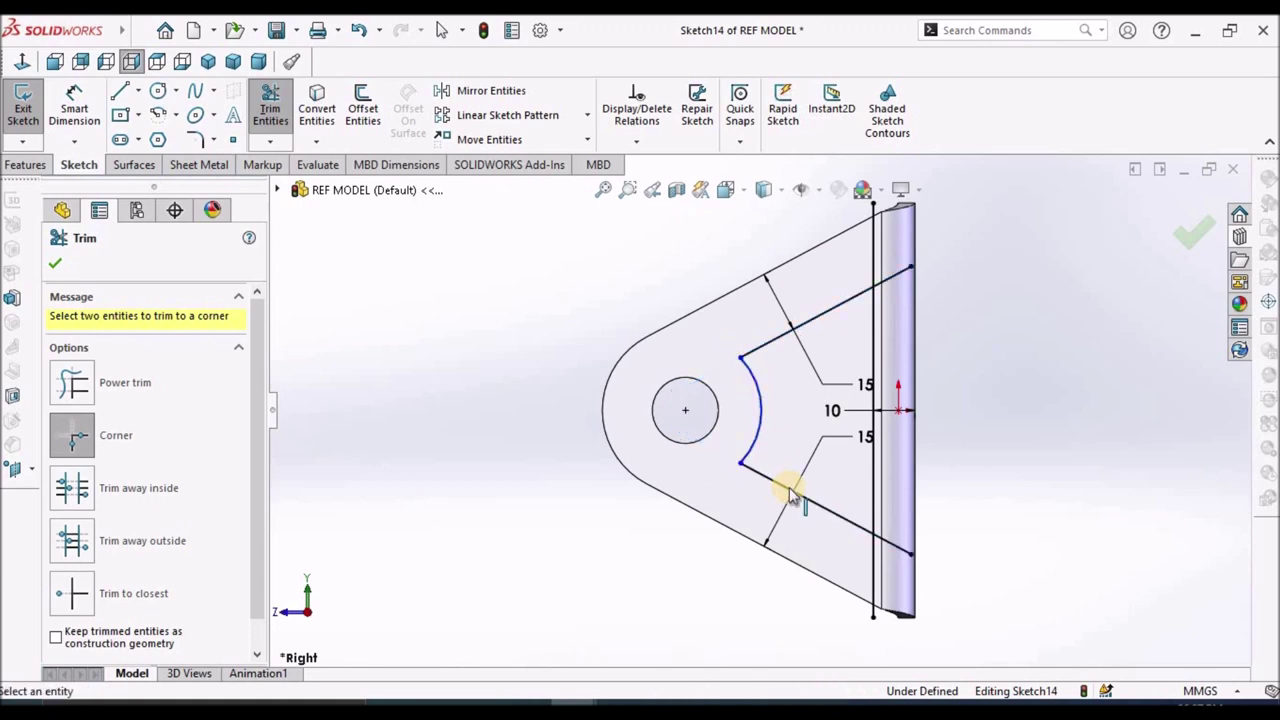
Trim the vertical offset line to corners with both slanted lines to close the cutout profile.
click(853, 508)
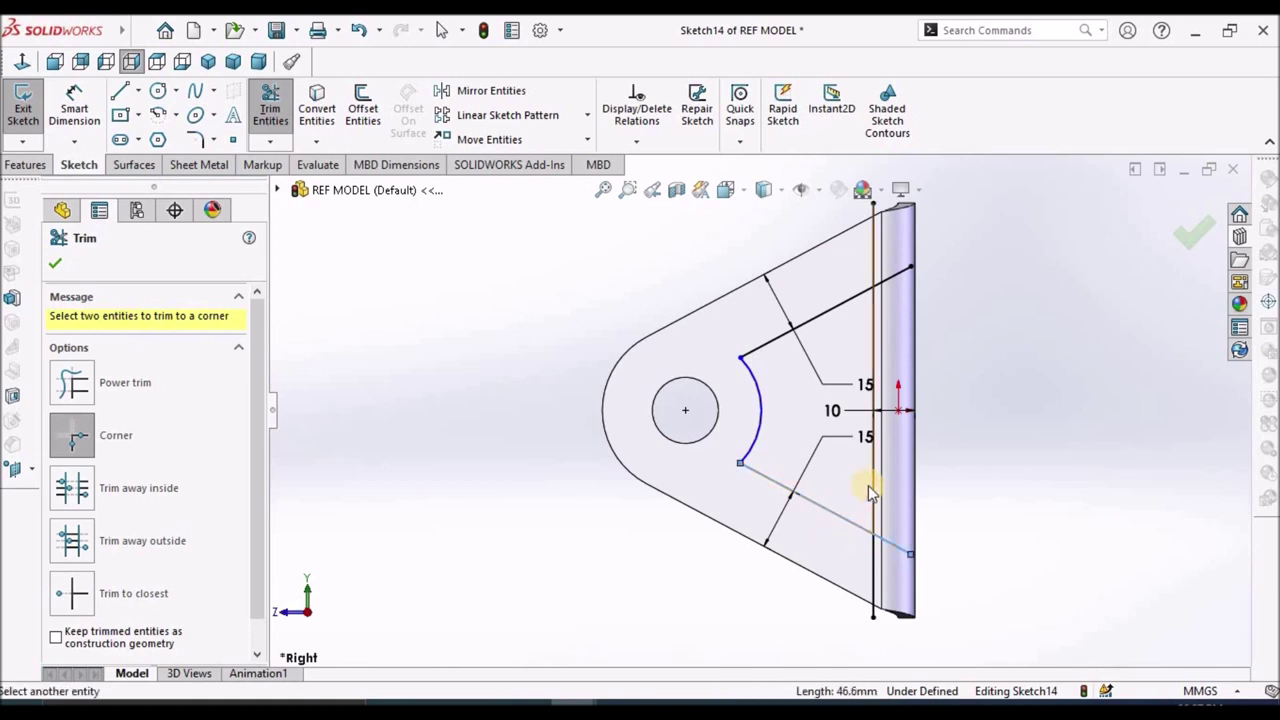
click(874, 488)
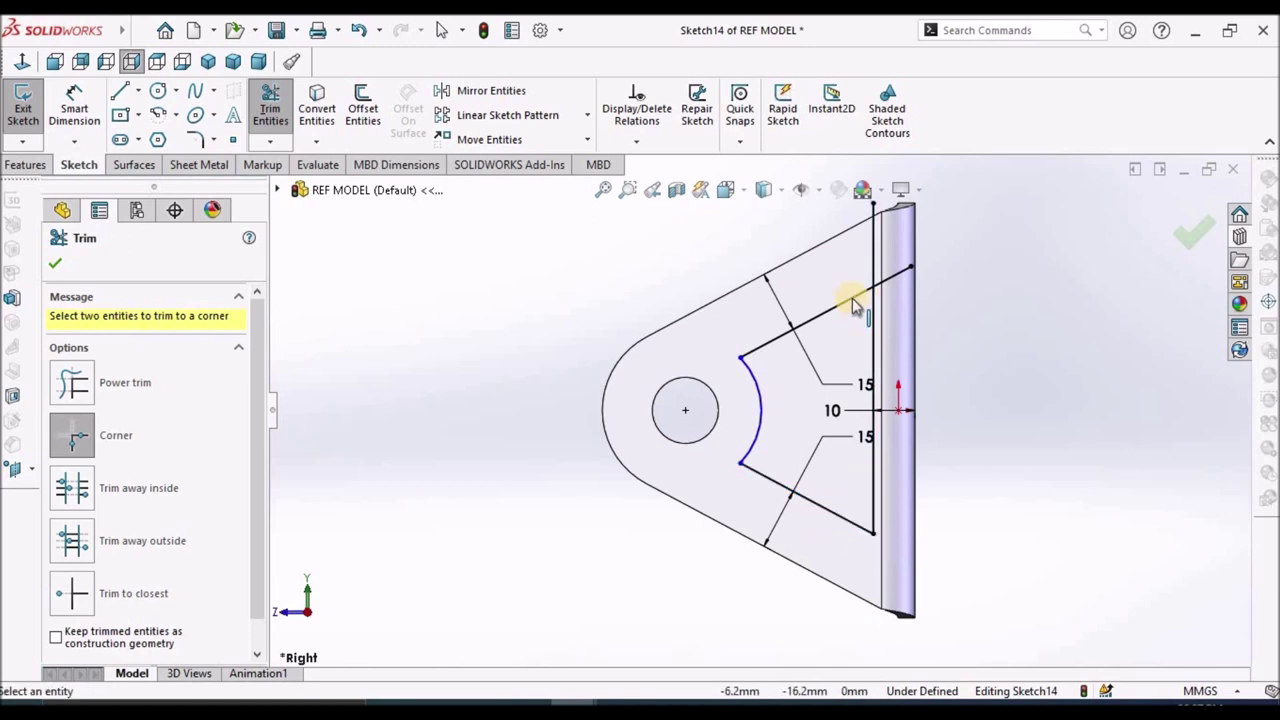
click(851, 296)
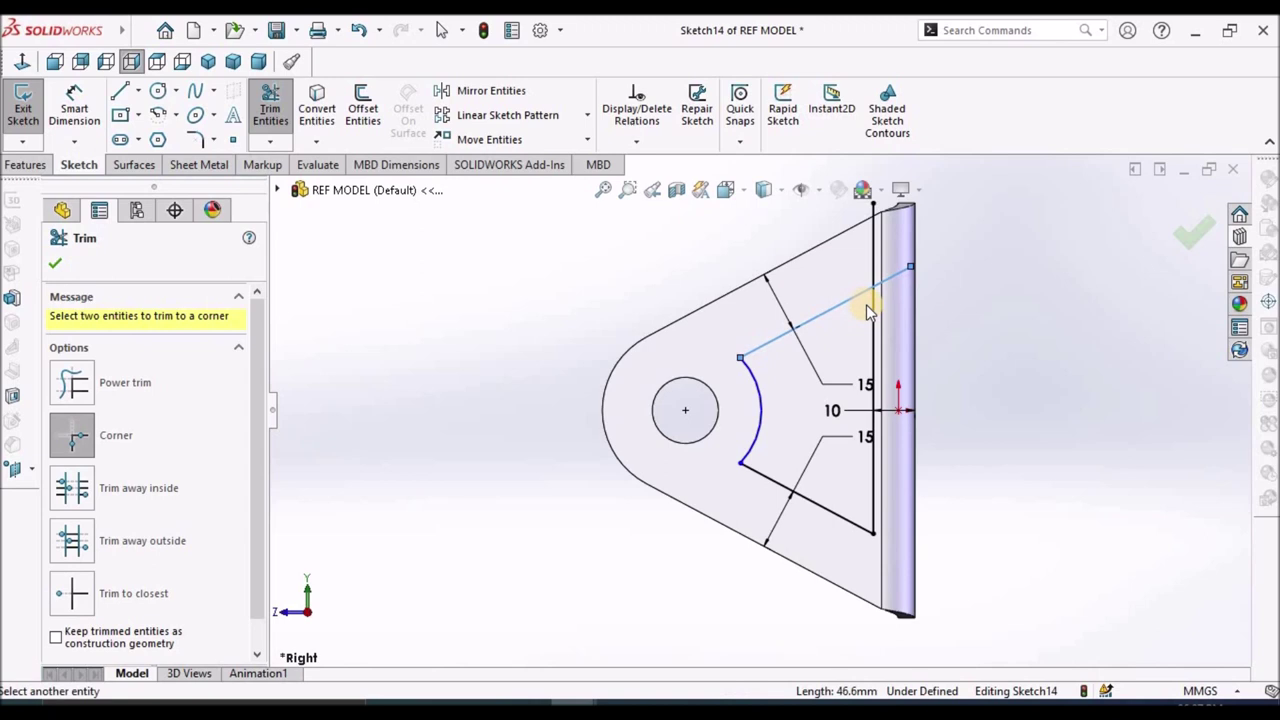
click(874, 312)
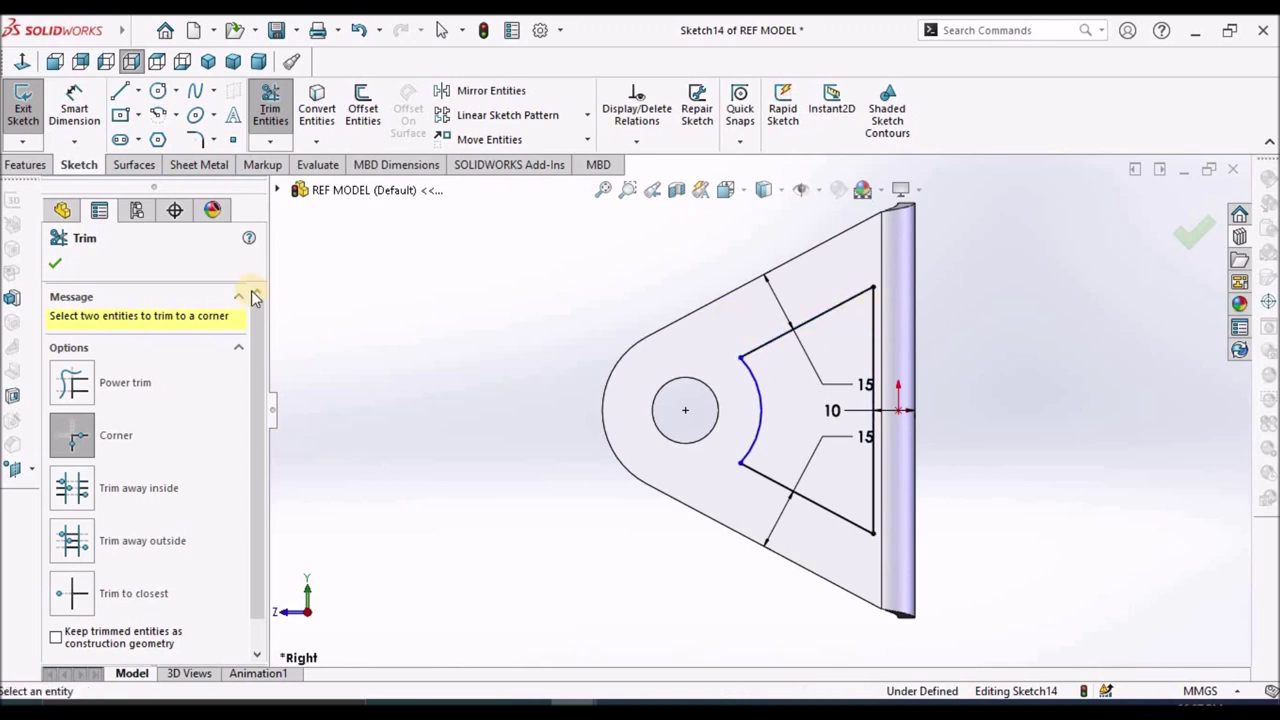
click(60, 262)
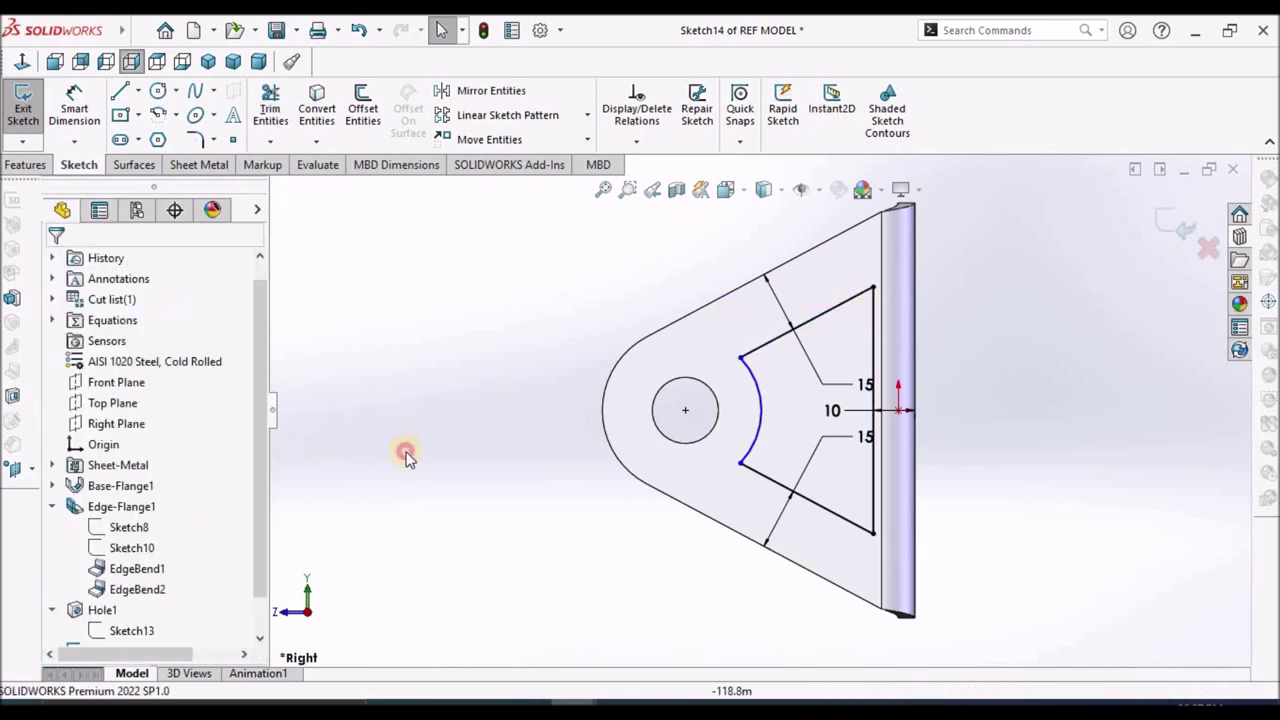
Dimension the cutout profile's arc with a 20 mm radius.
click(74, 110)
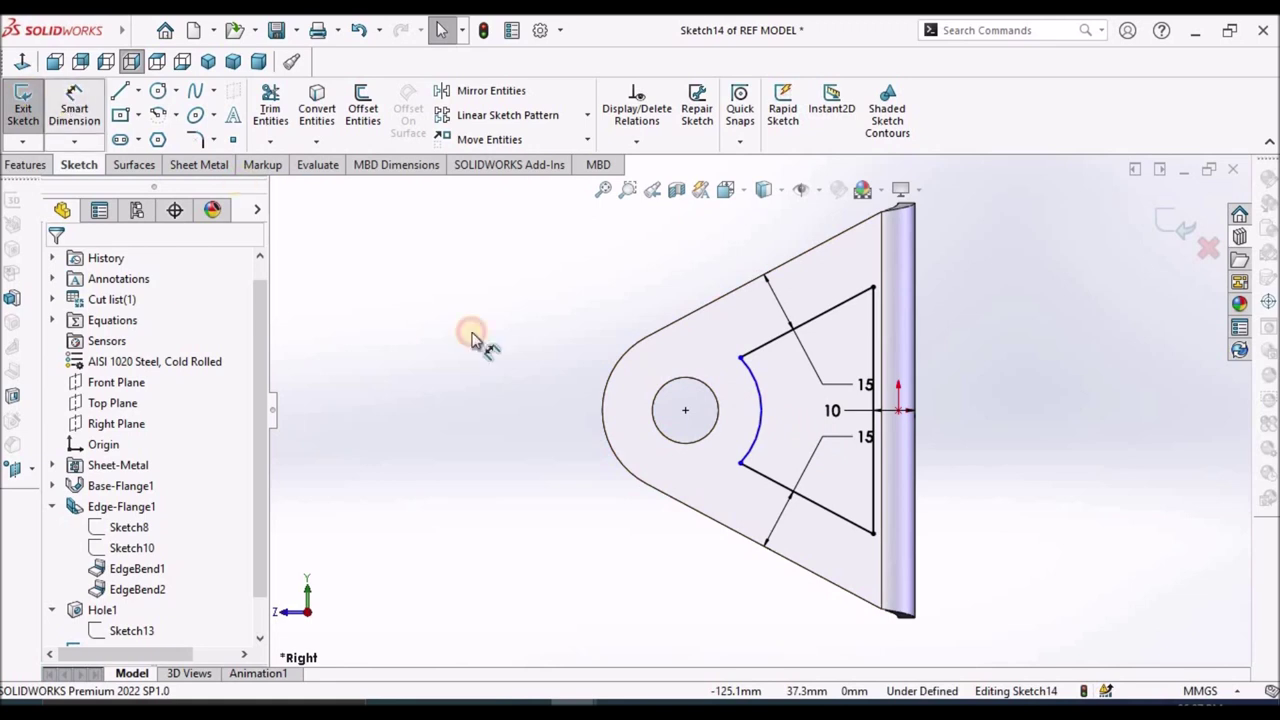
click(757, 395)
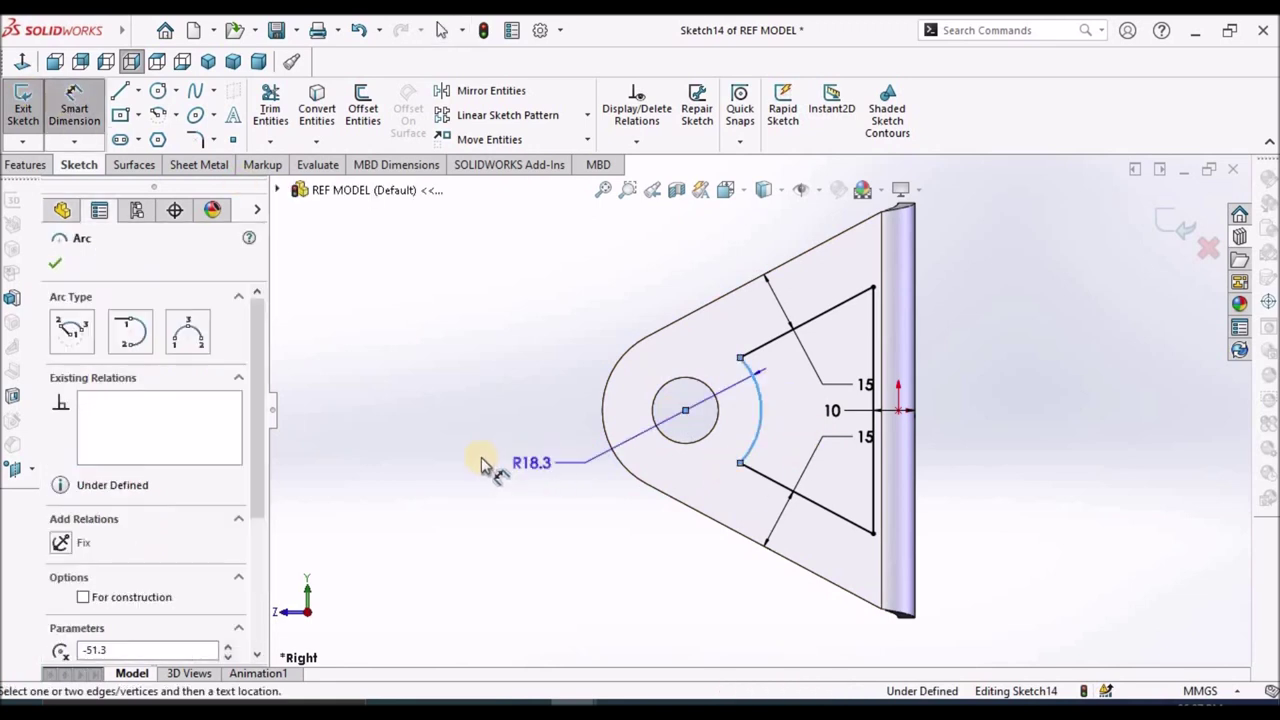
click(526, 299)
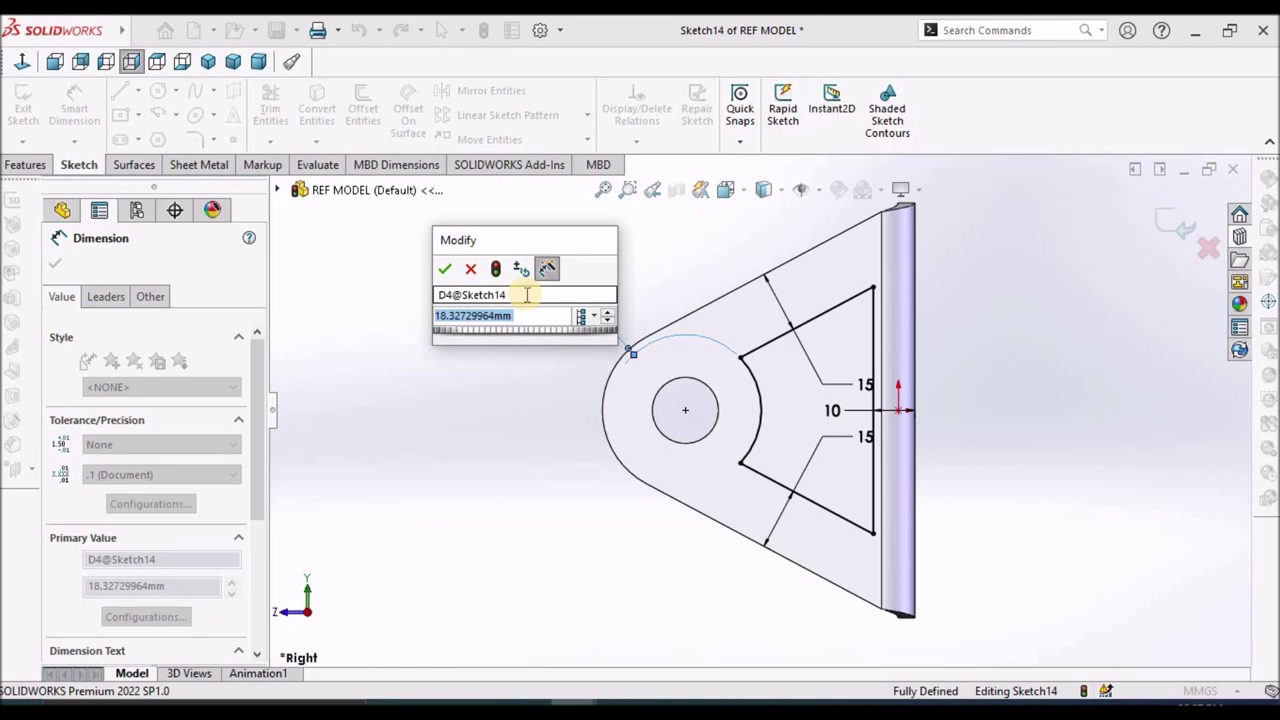
text(20)
key(Return)
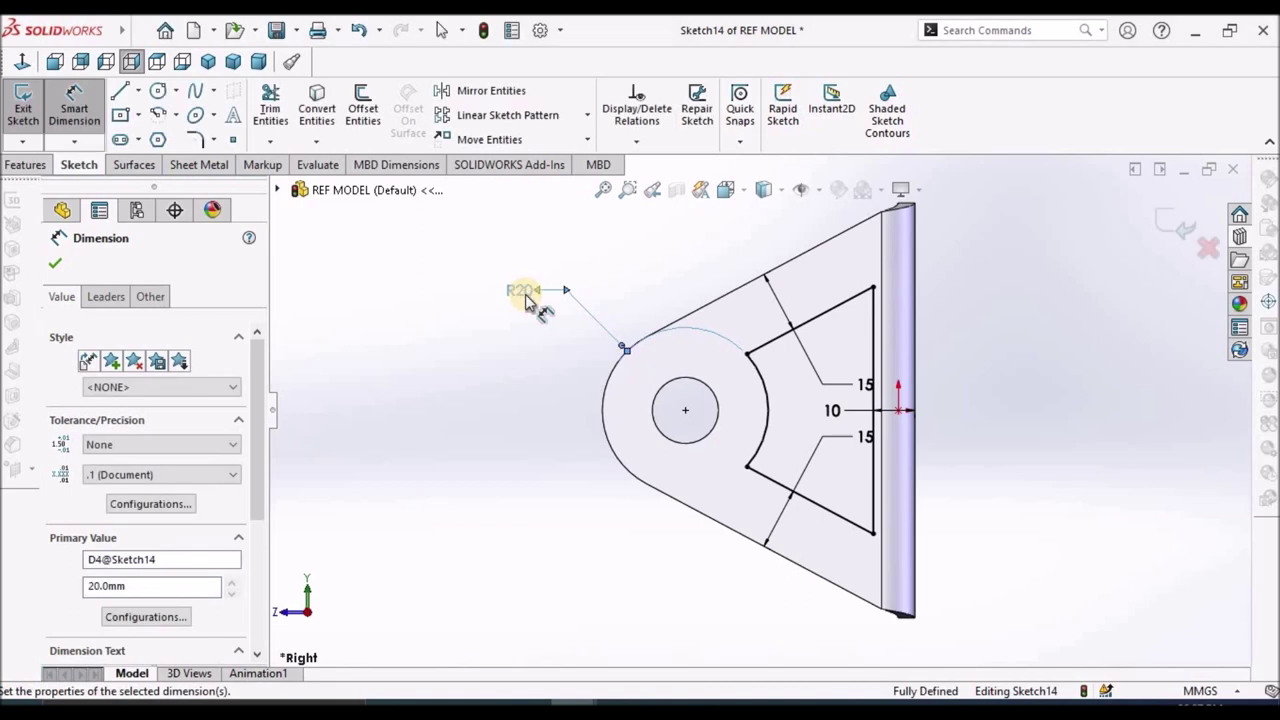
click(487, 366)
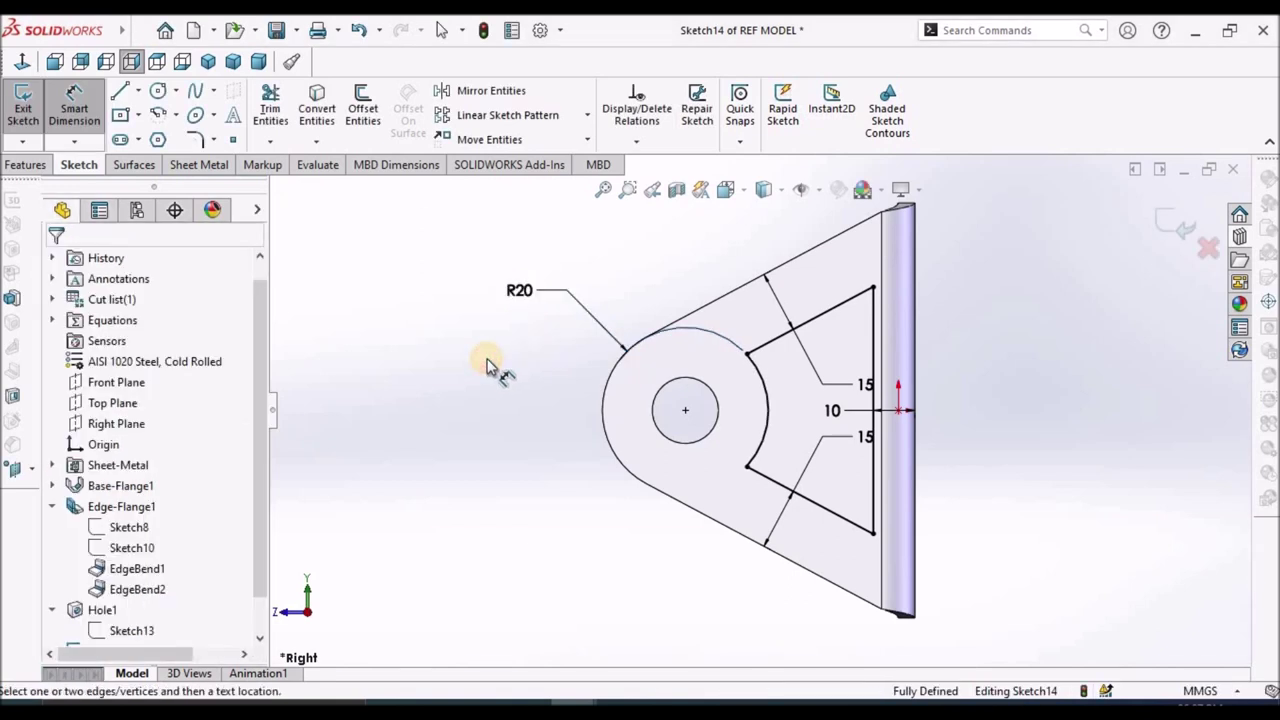
Make an extruded cut of the cutout profile using Through All - Both, passing through both flanges.
click(200, 165)
click(674, 90)
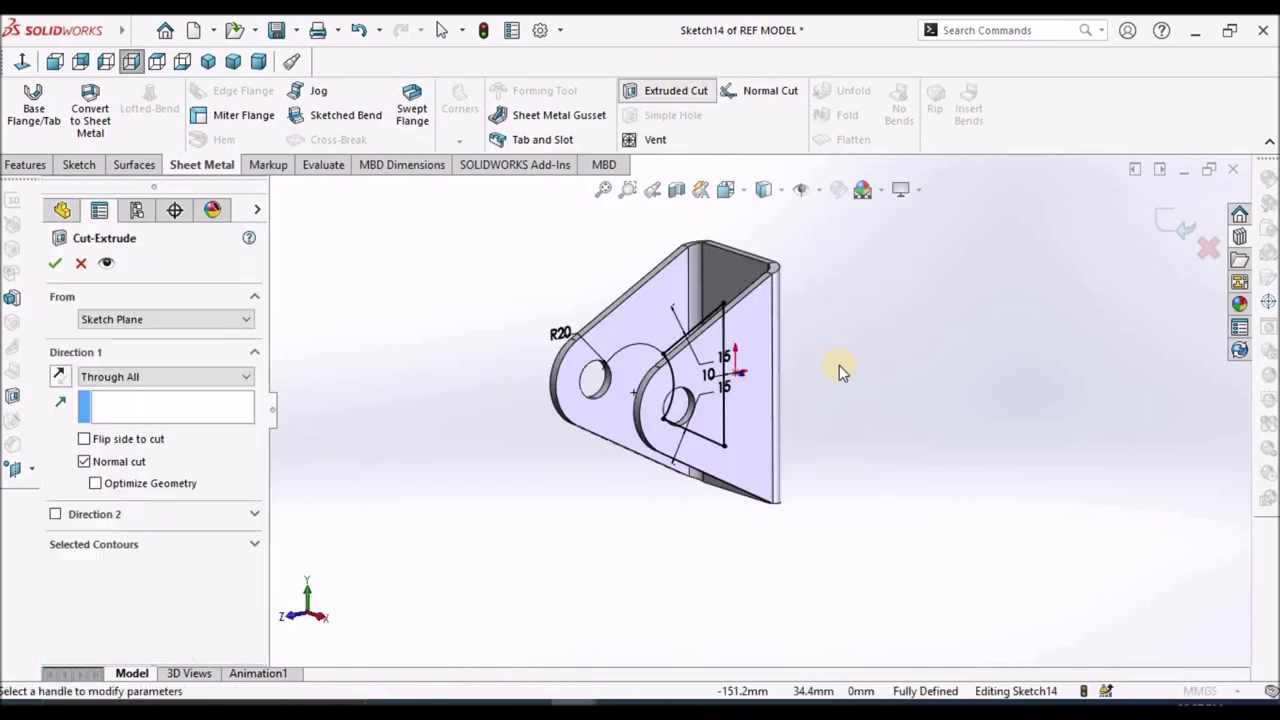
click(244, 377)
click(194, 423)
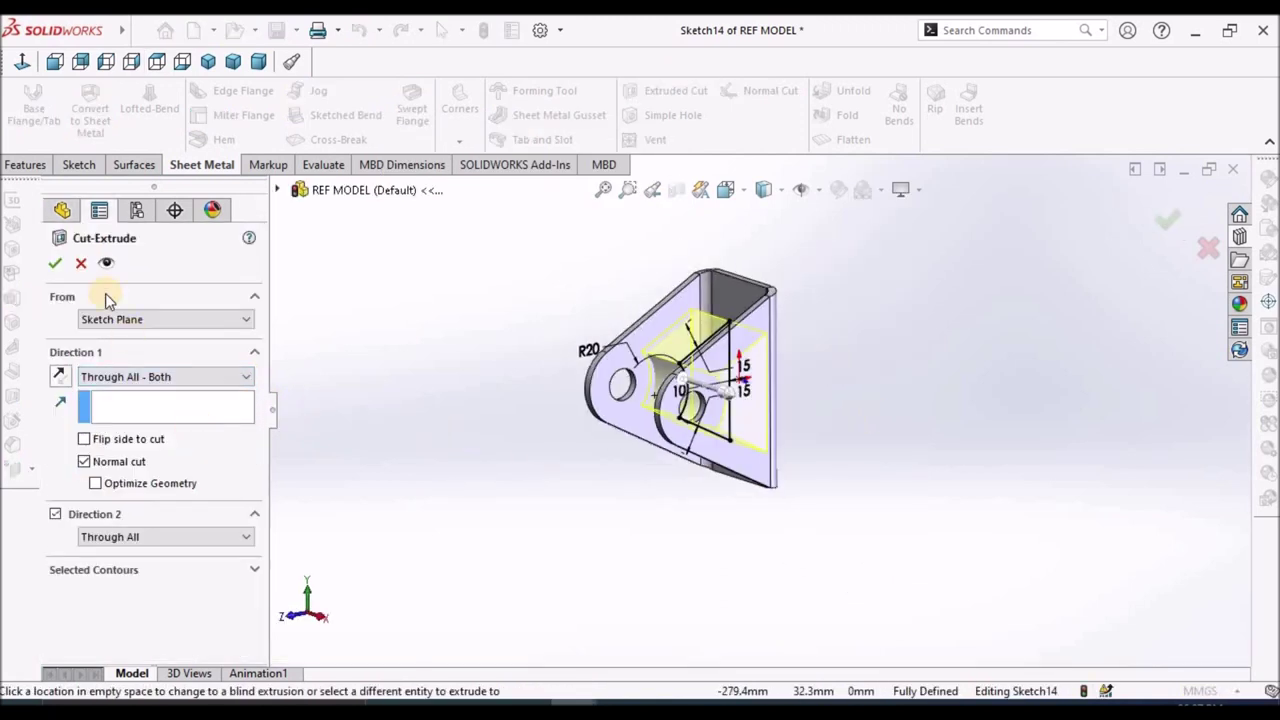
click(50, 264)
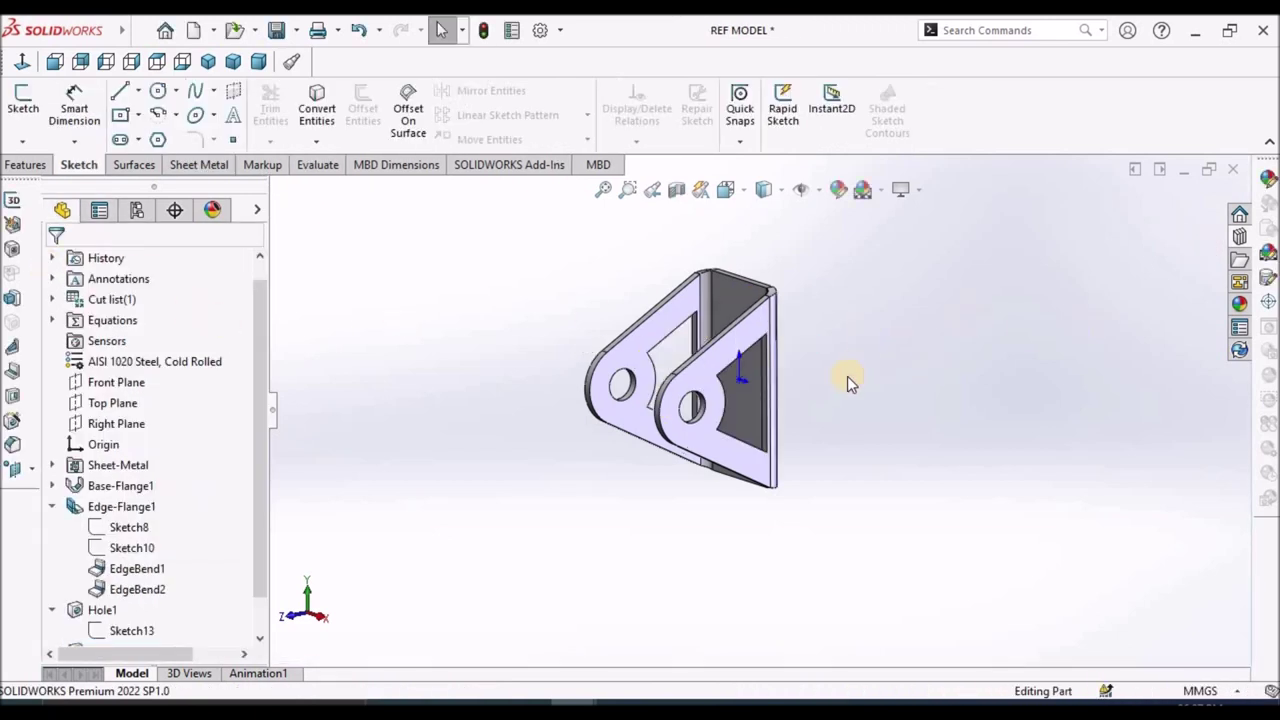
Start a new sketch on the base plate's inner face between the two flanges.
scroll(760, 400, down, 5)
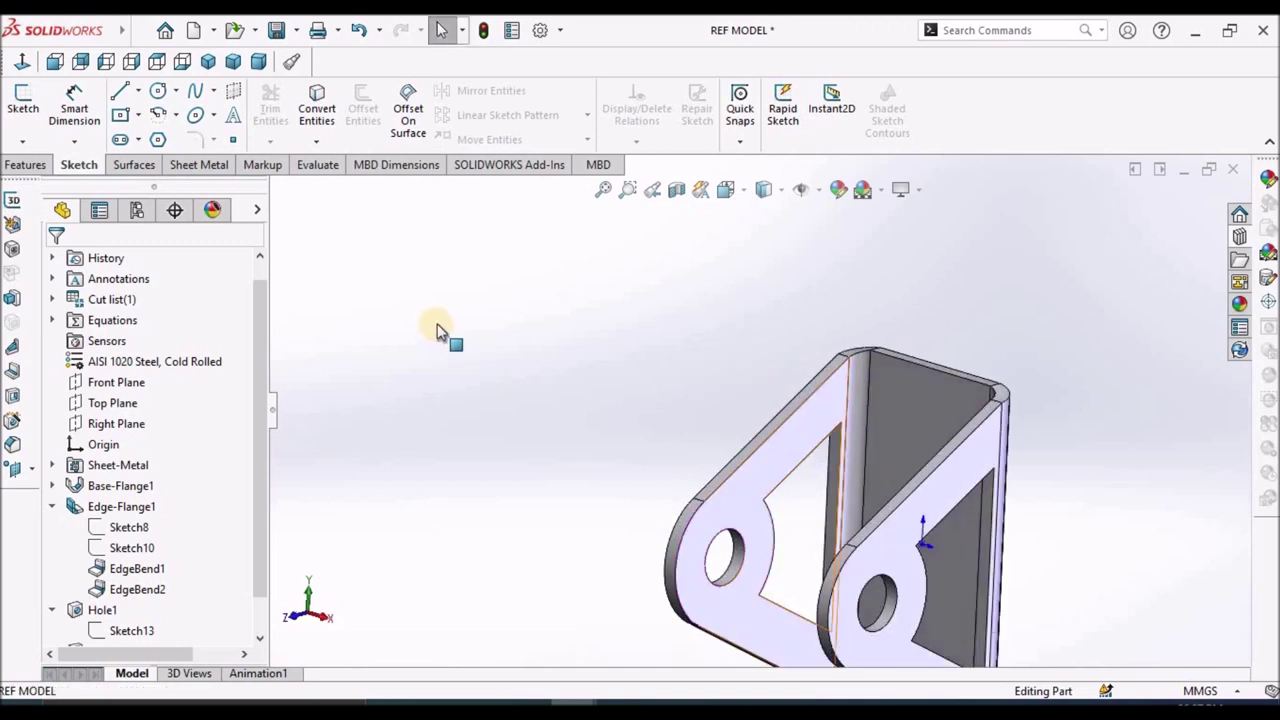
scroll(857, 457, up, 5)
middle_drag(857, 457, 886, 460)
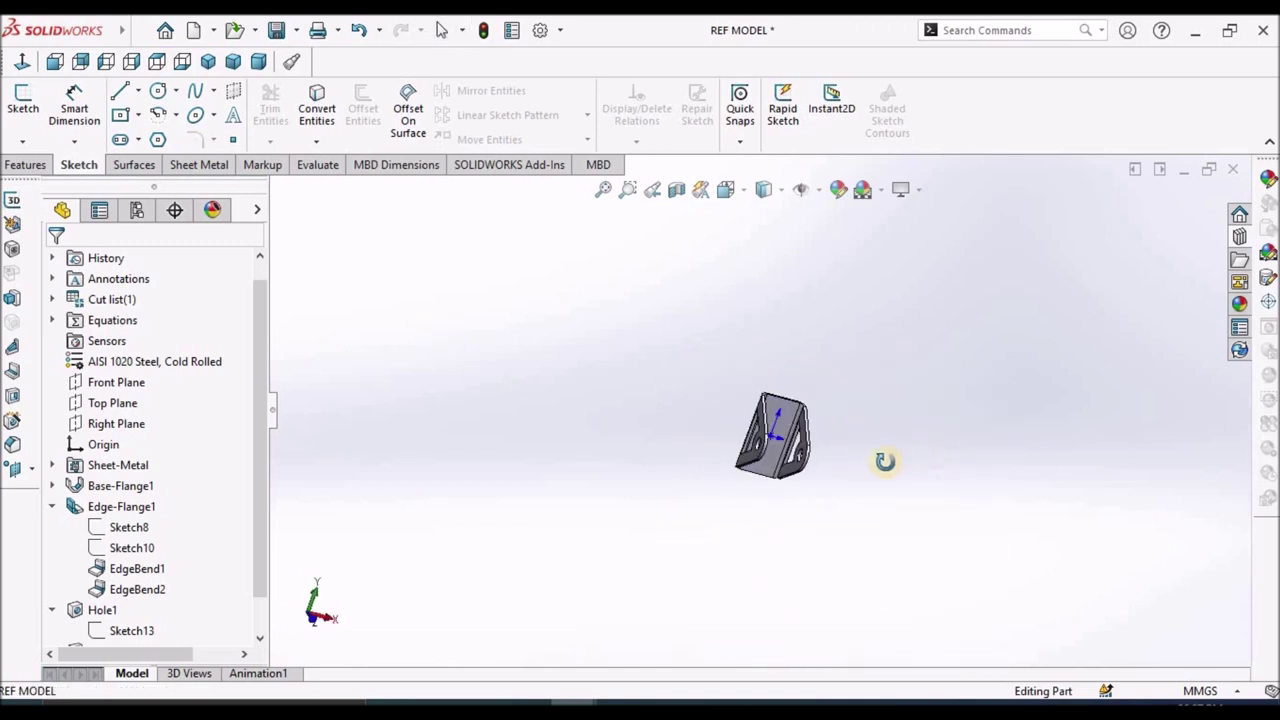
scroll(751, 446, down, 6)
middle_drag(751, 378, 697, 331)
scroll(697, 331, up, 3)
scroll(666, 517, down, 4)
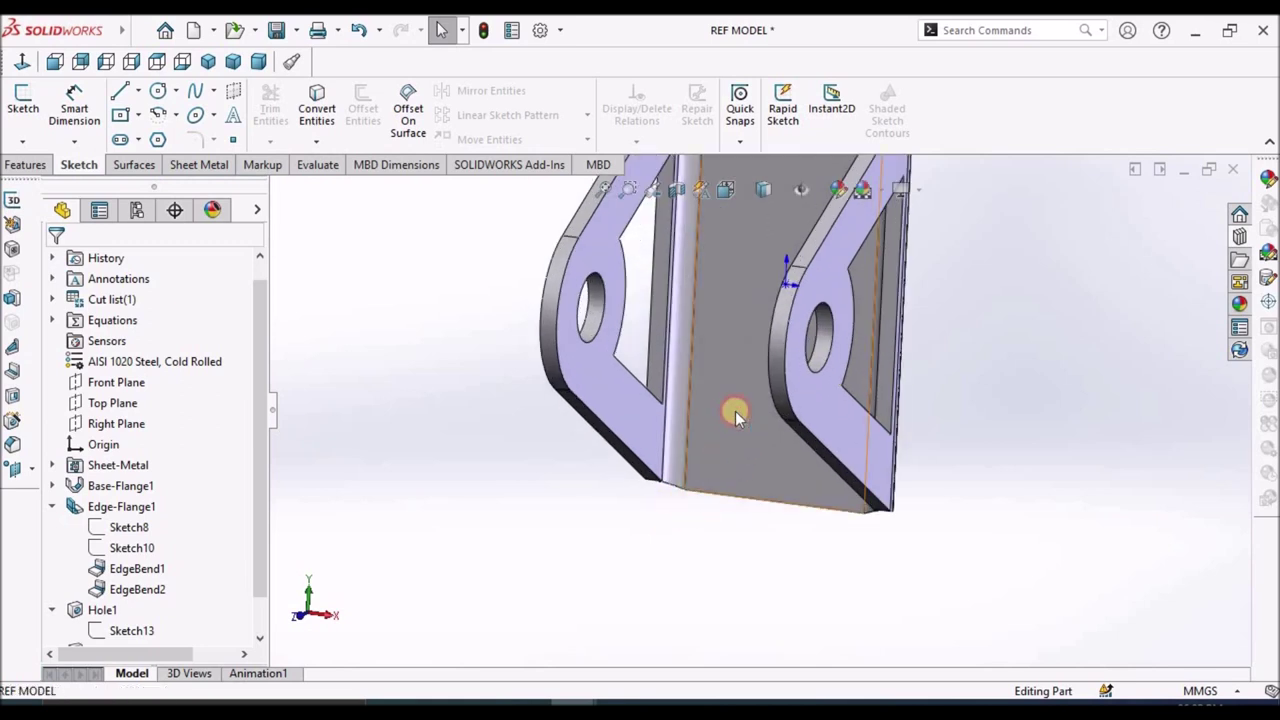
click(735, 411)
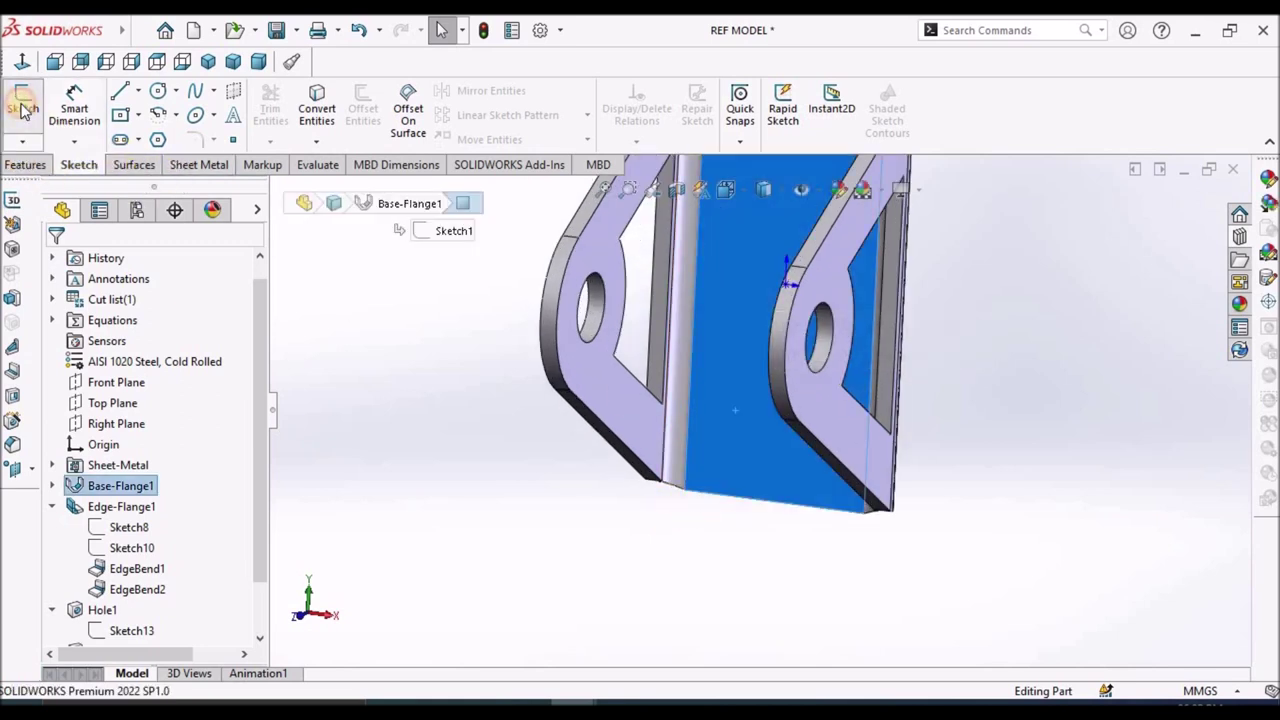
click(24, 110)
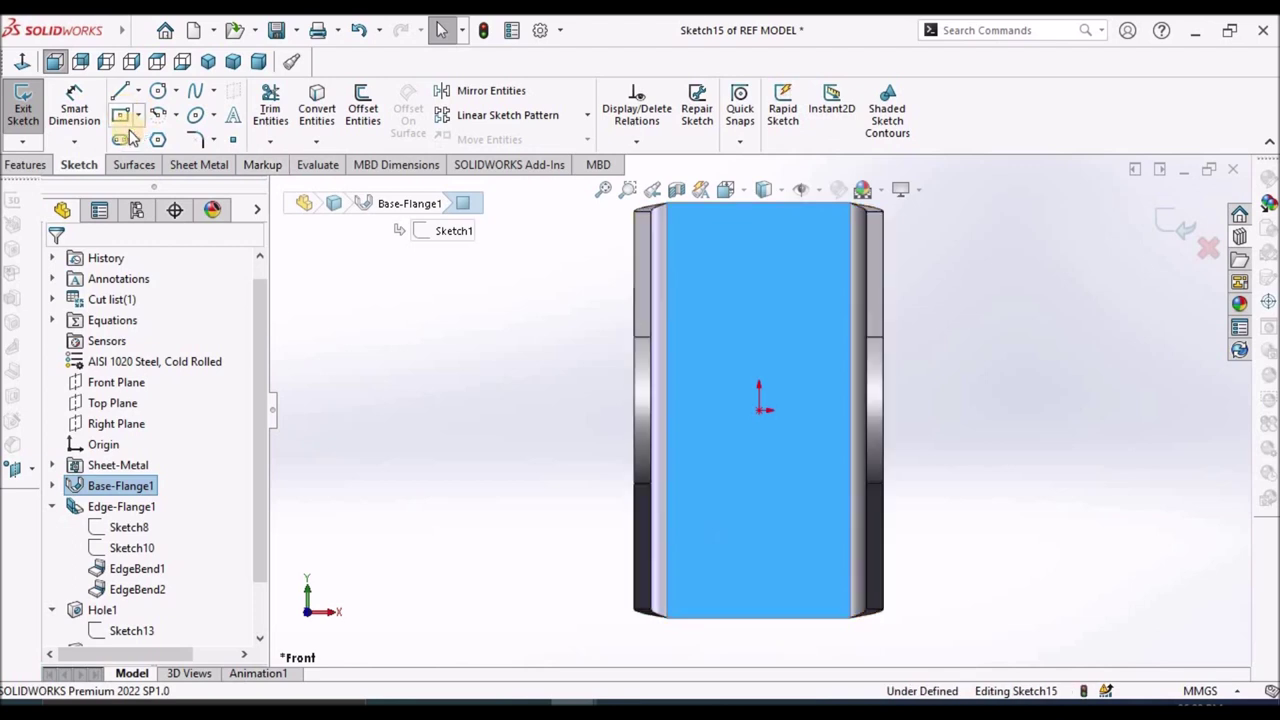
key(Escape)
Sketch a centre rectangle about 20 mm wide and 53 mm high, centred on the origin.
click(121, 115)
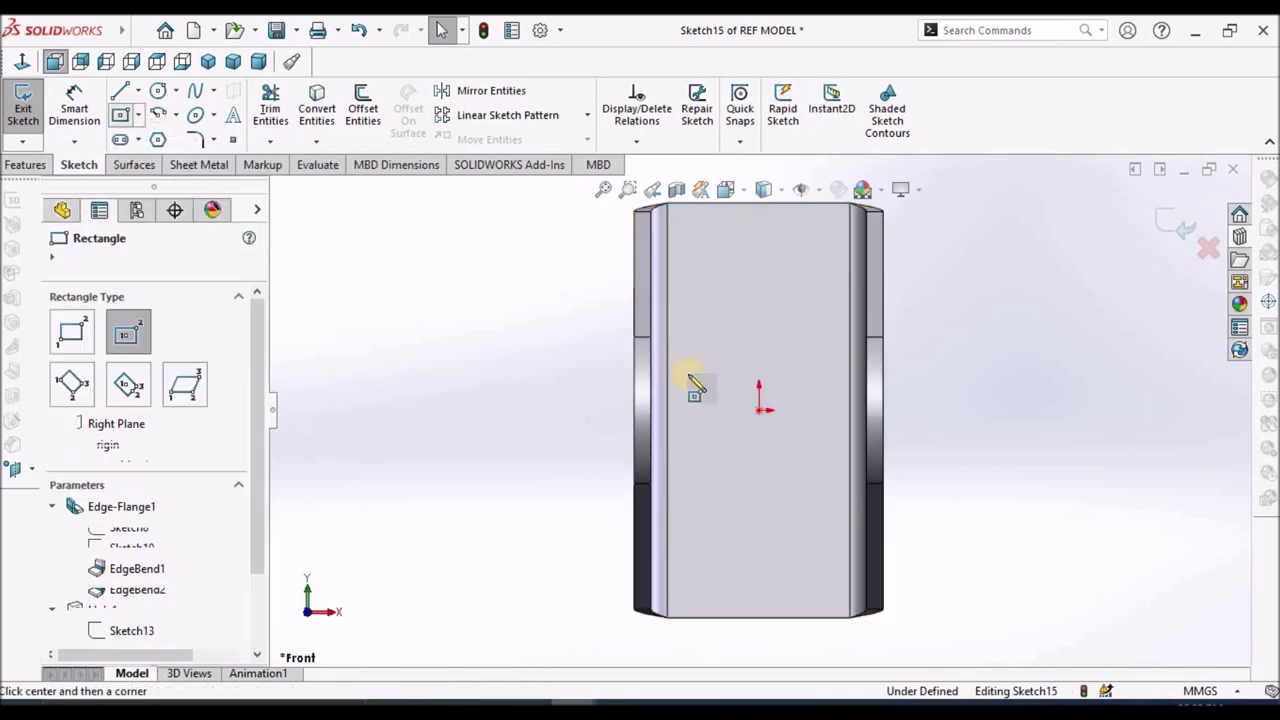
click(759, 410)
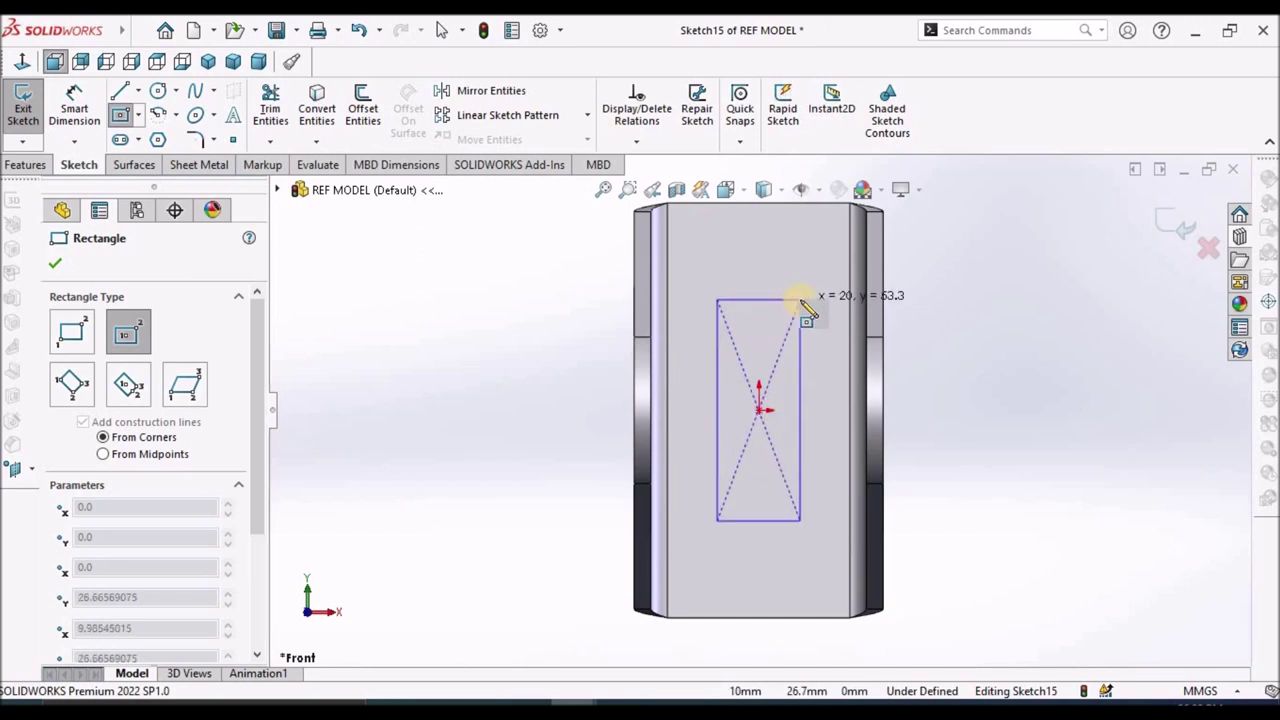
click(800, 299)
right_click(530, 352)
key(Escape)
Dimension the centre rectangle on the base plate 30 mm high and 25 mm wide.
click(74, 108)
click(716, 397)
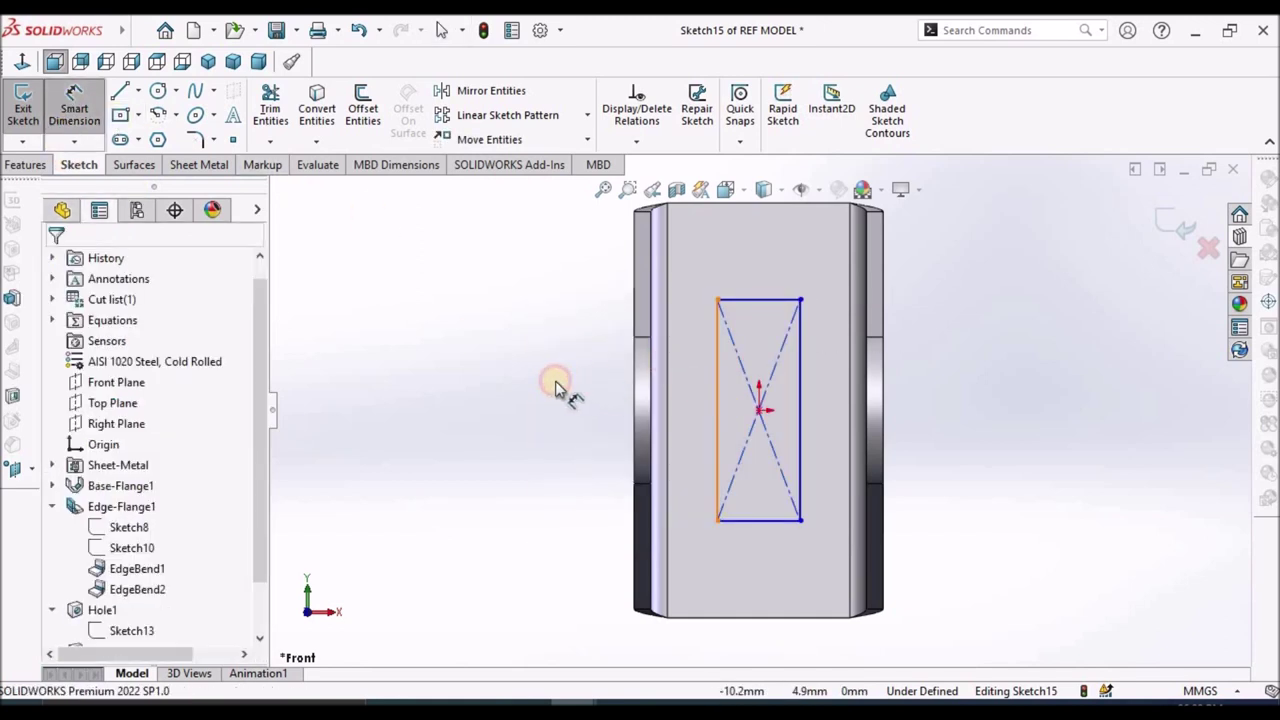
click(557, 383)
text(30)
key(Return)
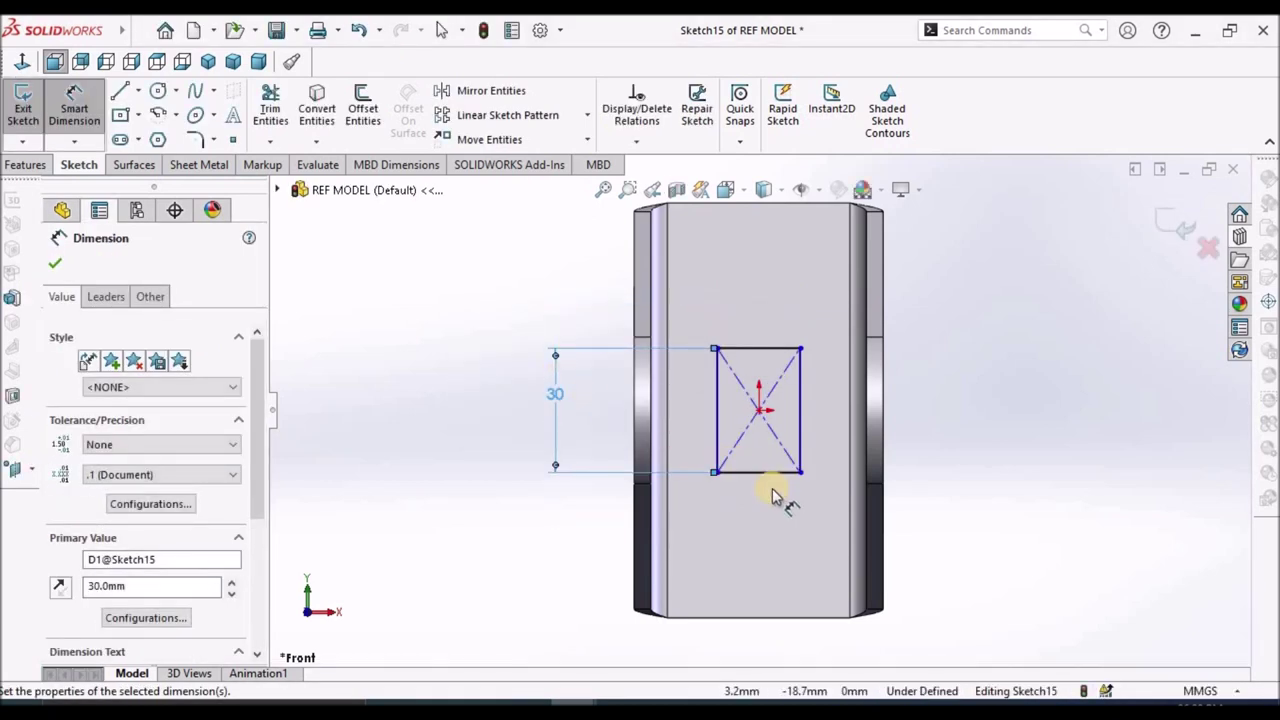
click(765, 473)
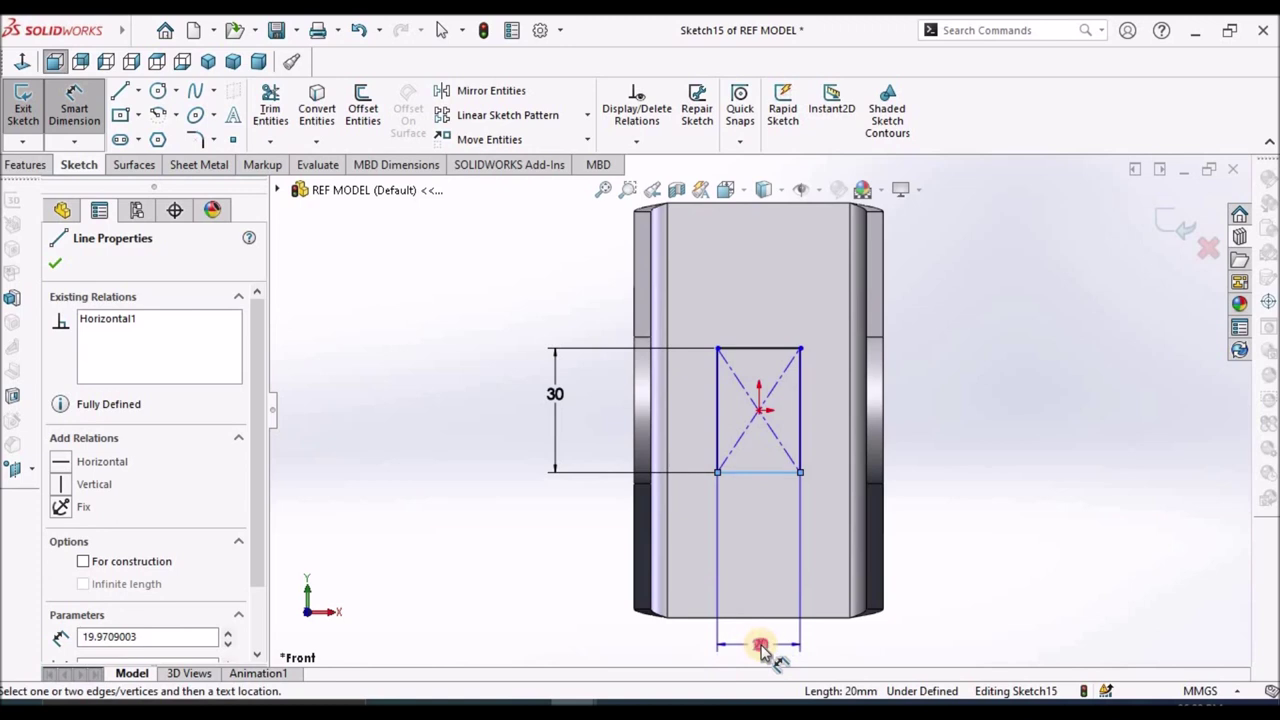
click(761, 648)
text(25)
key(Return)
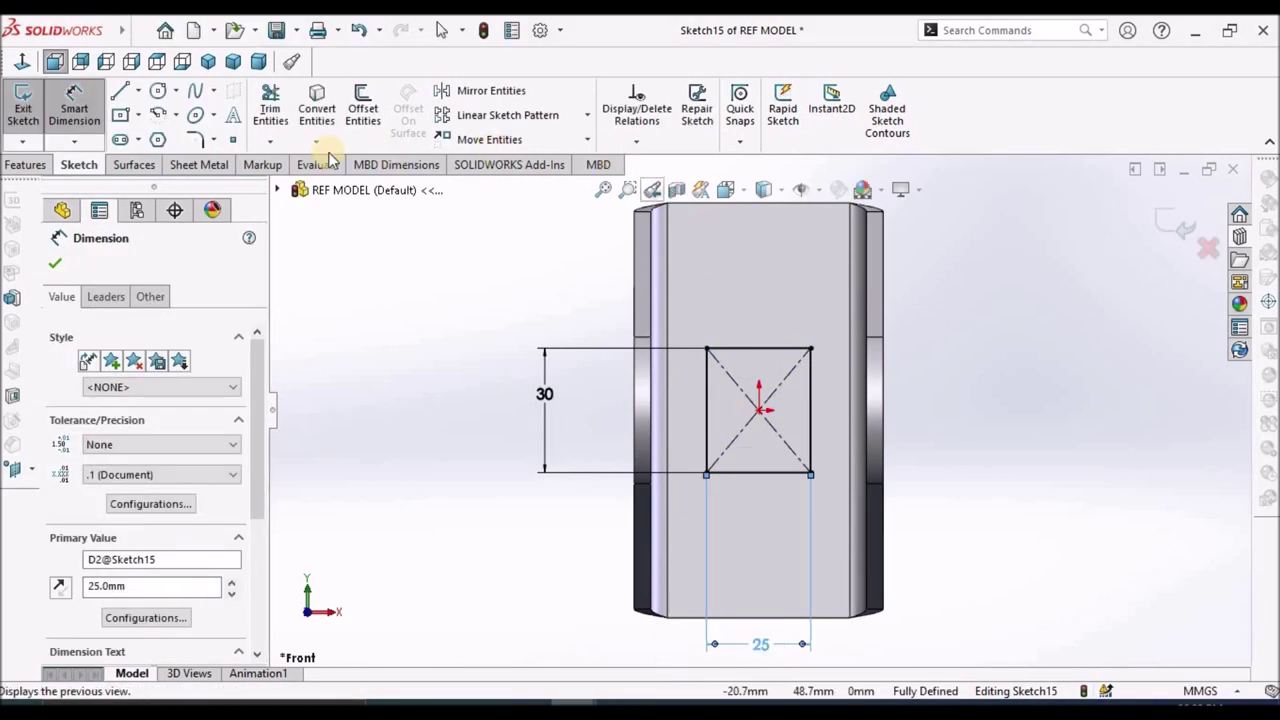
Make a Blind extruded cut of the rectangle through the base plate, linked to thickness, with Normal cut kept on.
click(192, 164)
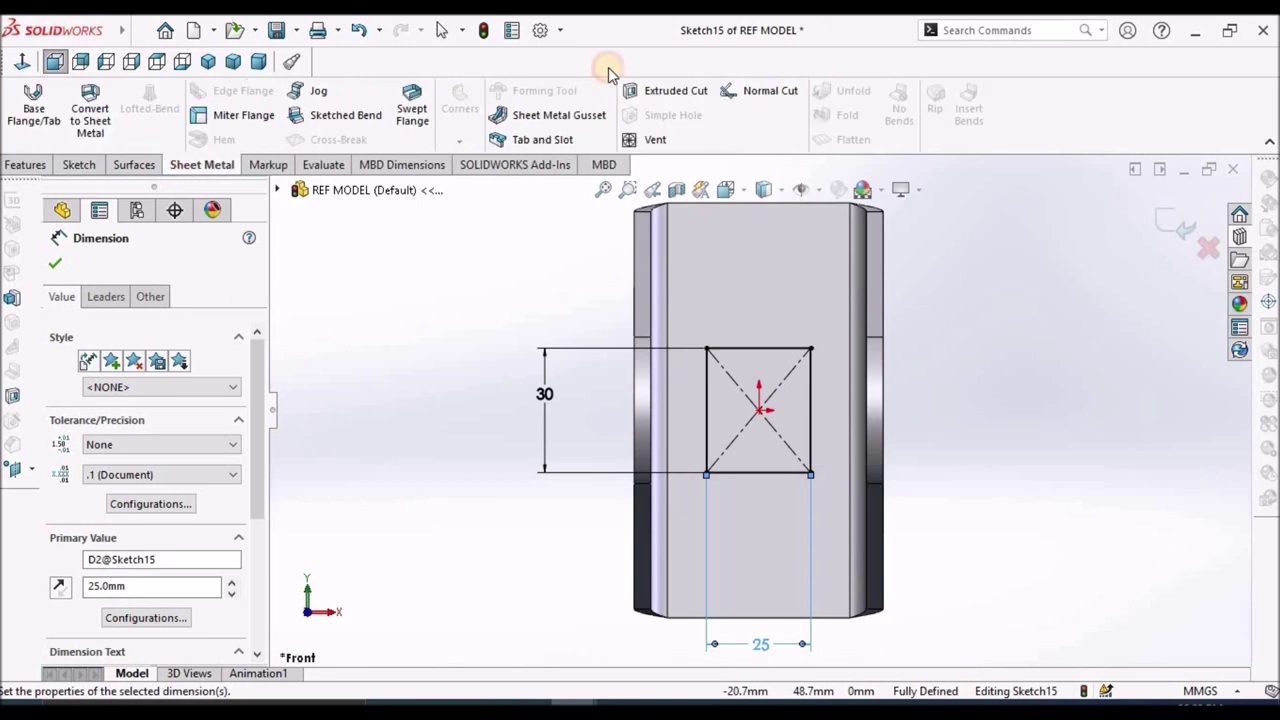
click(660, 92)
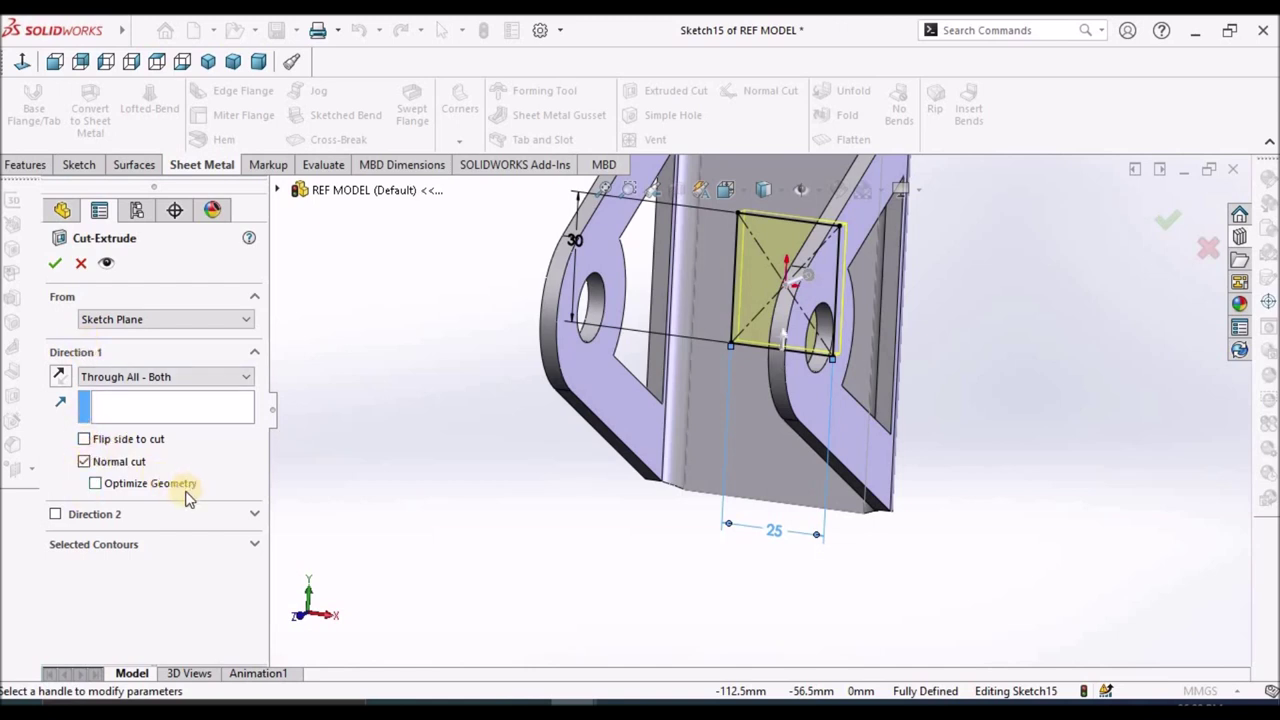
click(200, 380)
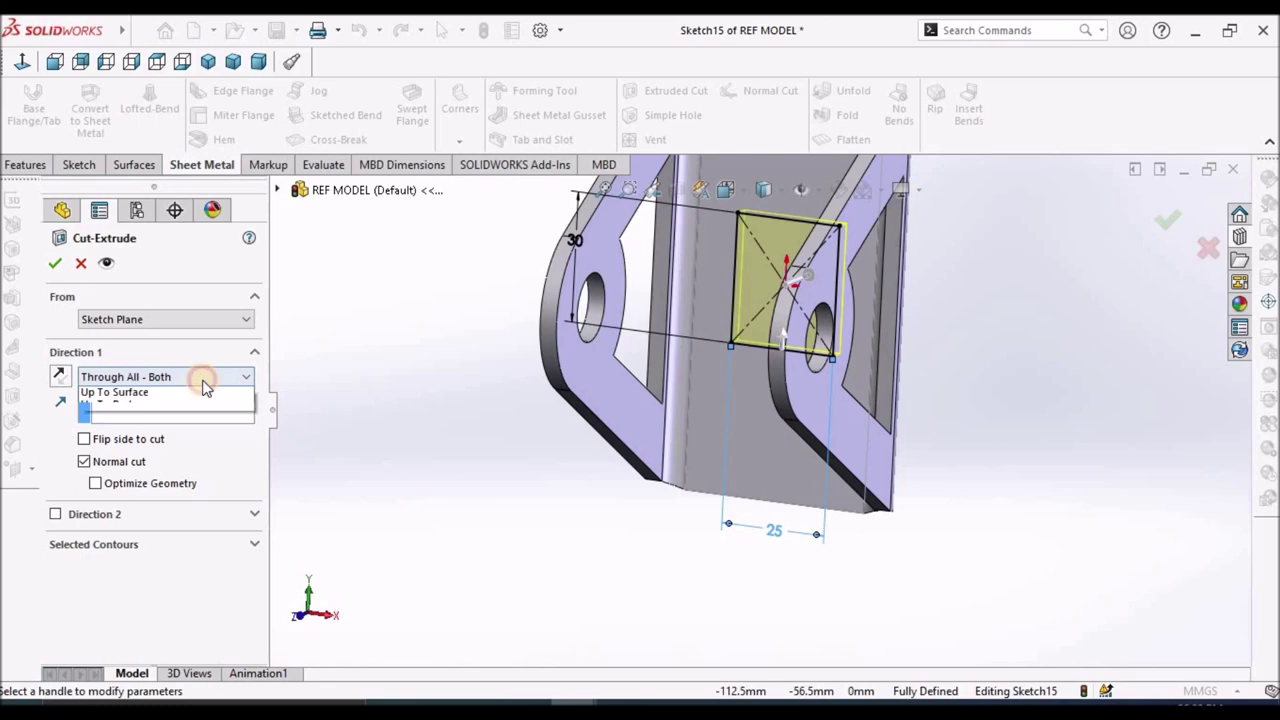
click(100, 394)
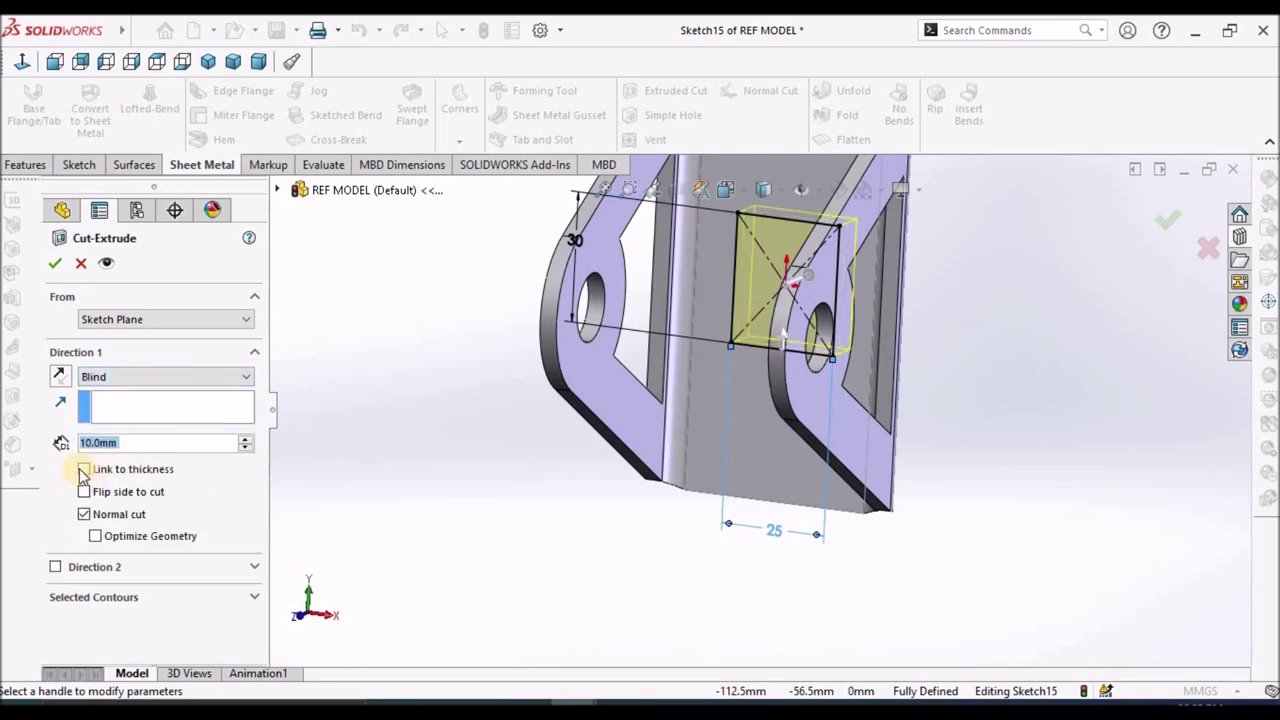
click(84, 469)
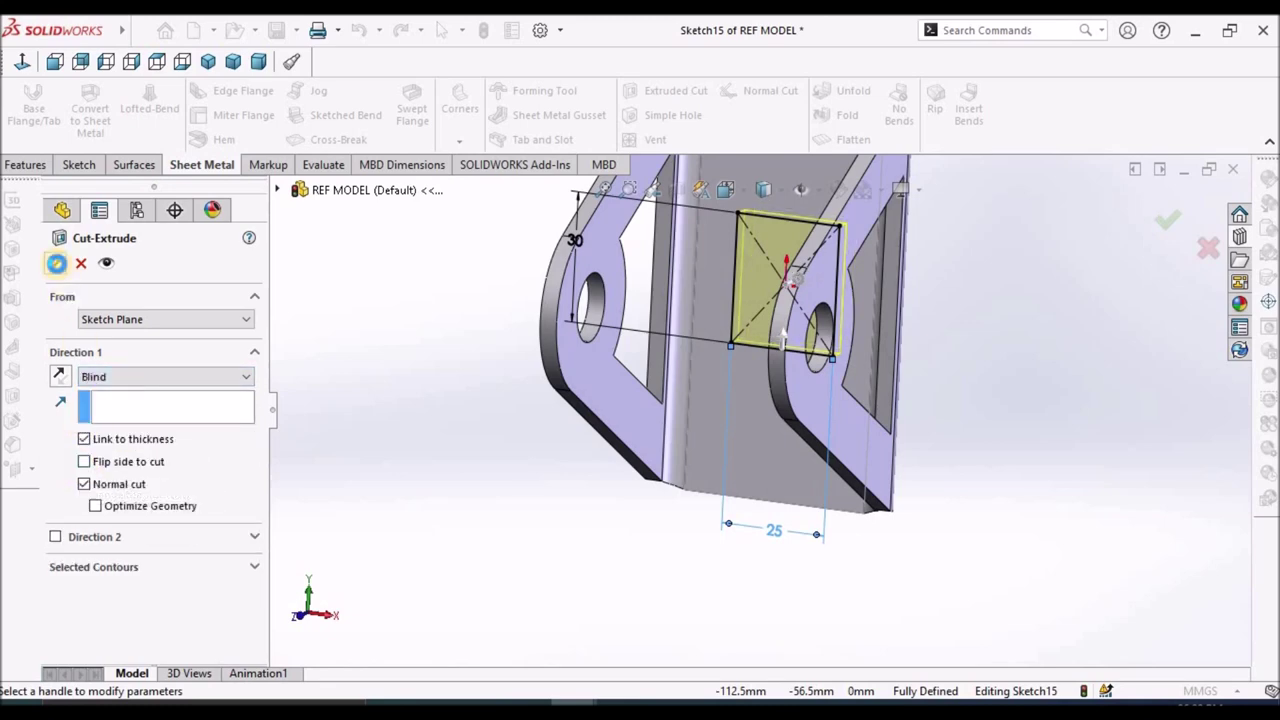
click(56, 265)
scroll(879, 395, up, 3)
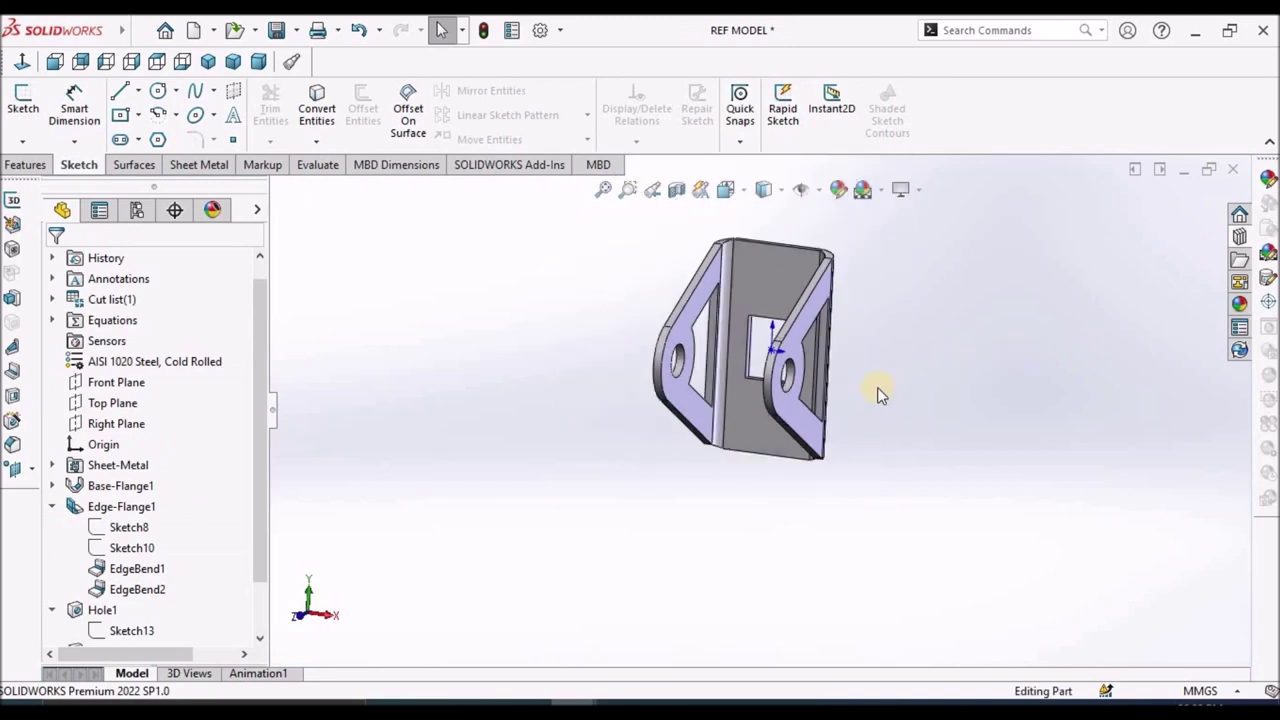
Place a 10 mm Simple Hole, Blind and linked to thickness, on the base plate above the rectangular cutout.
middle_drag(897, 368, 911, 349)
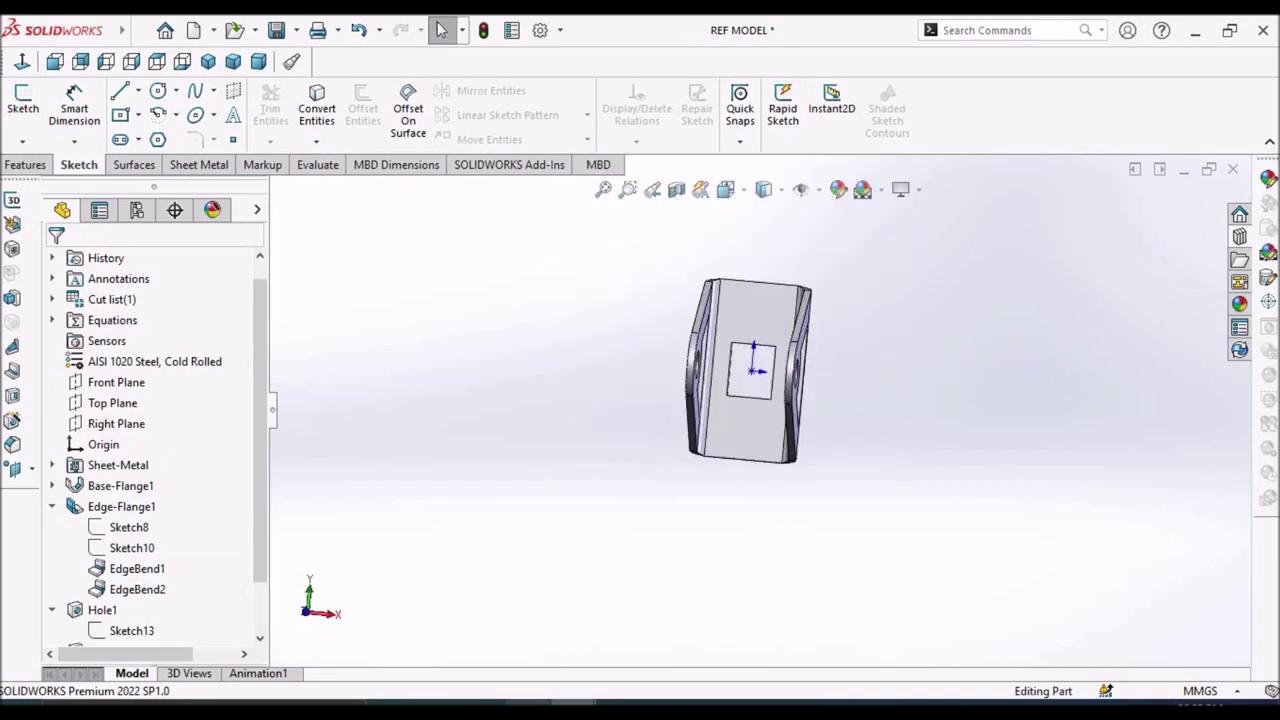
key(alt+Tab)
click(190, 167)
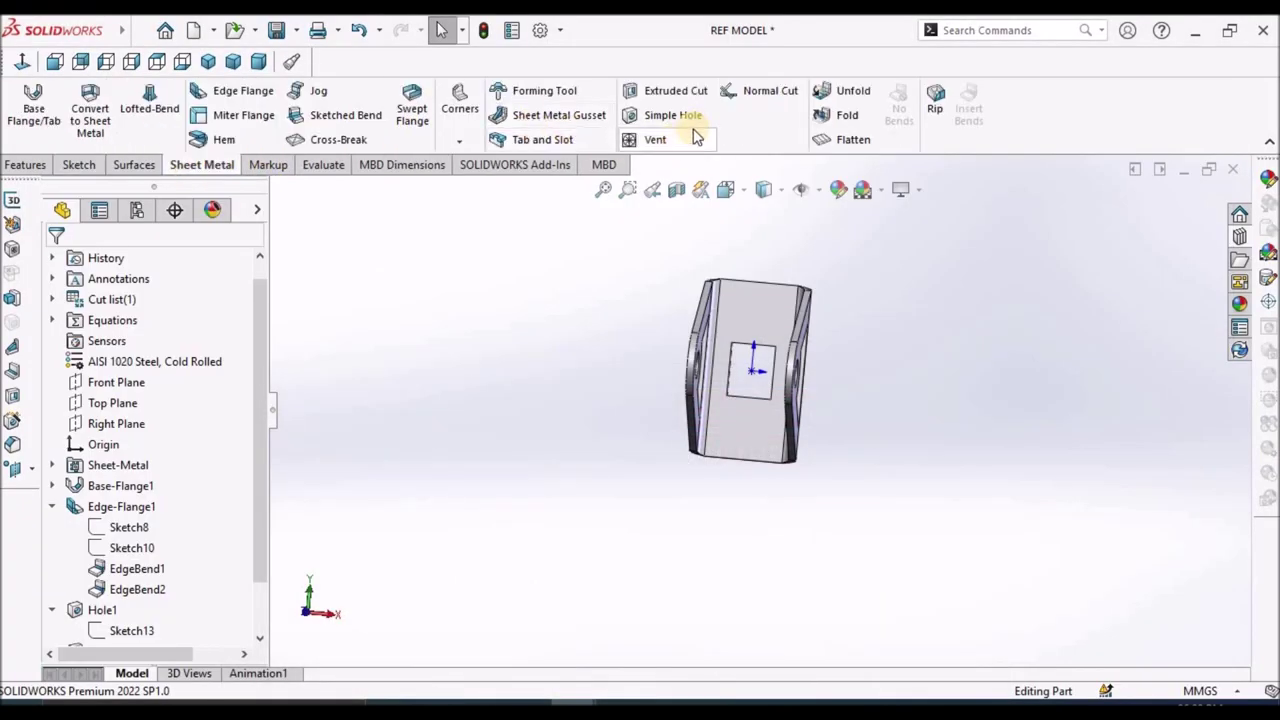
click(705, 116)
click(748, 313)
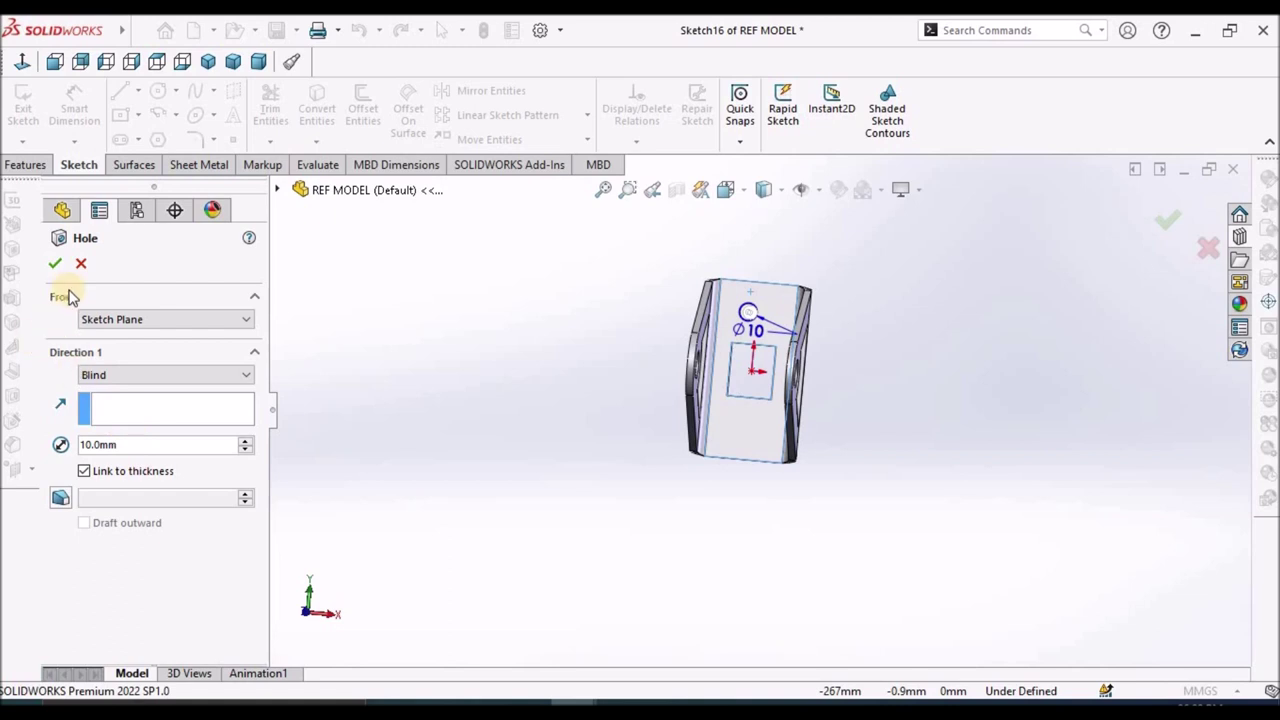
click(55, 262)
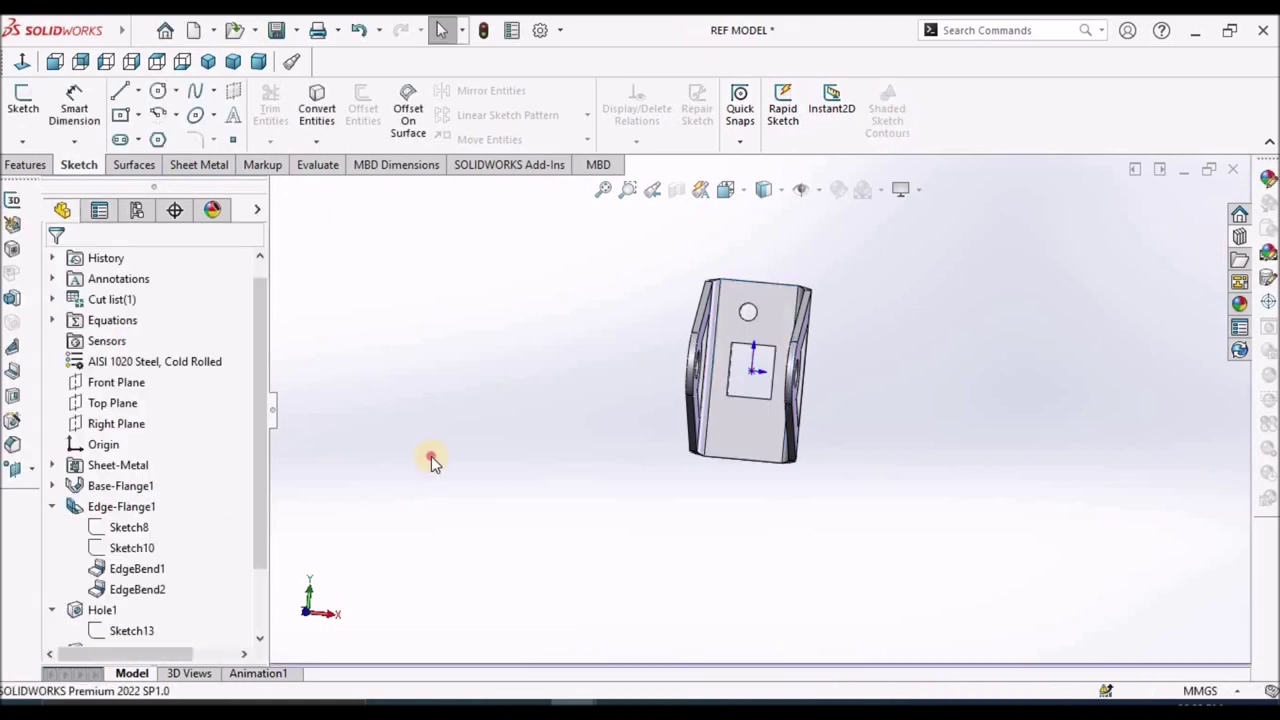
click(133, 631)
click(148, 570)
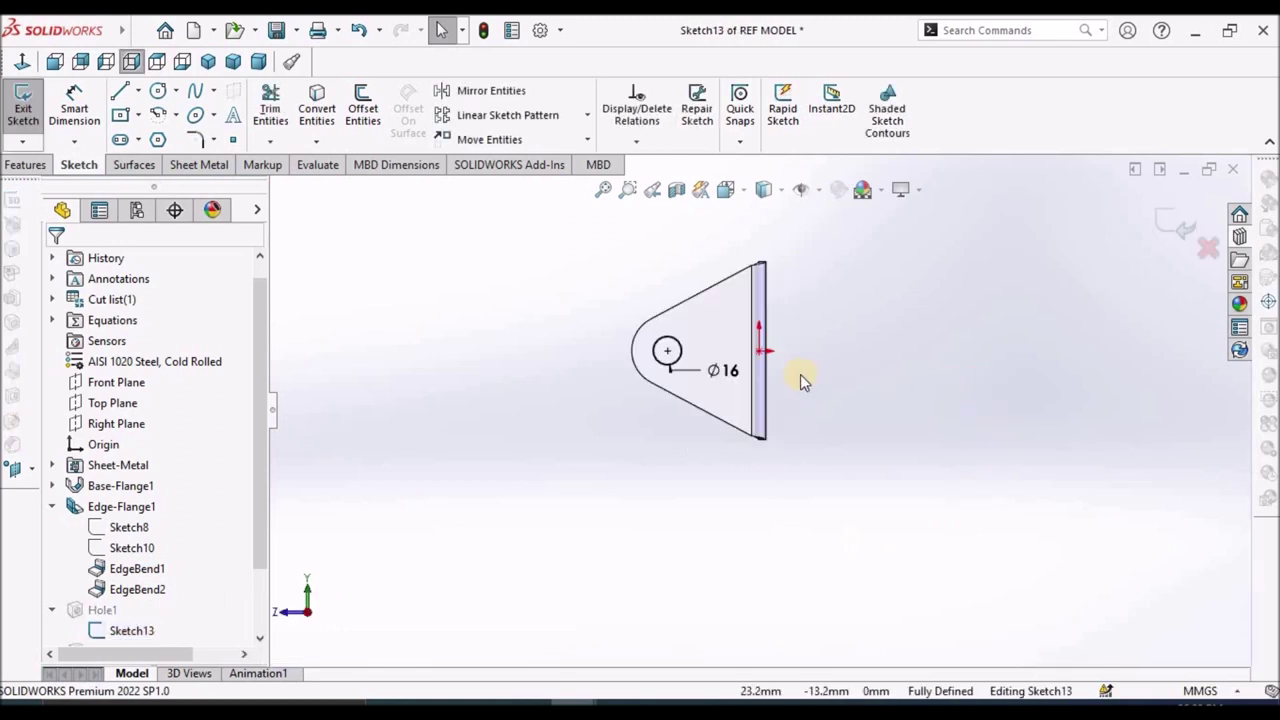
click(1063, 263)
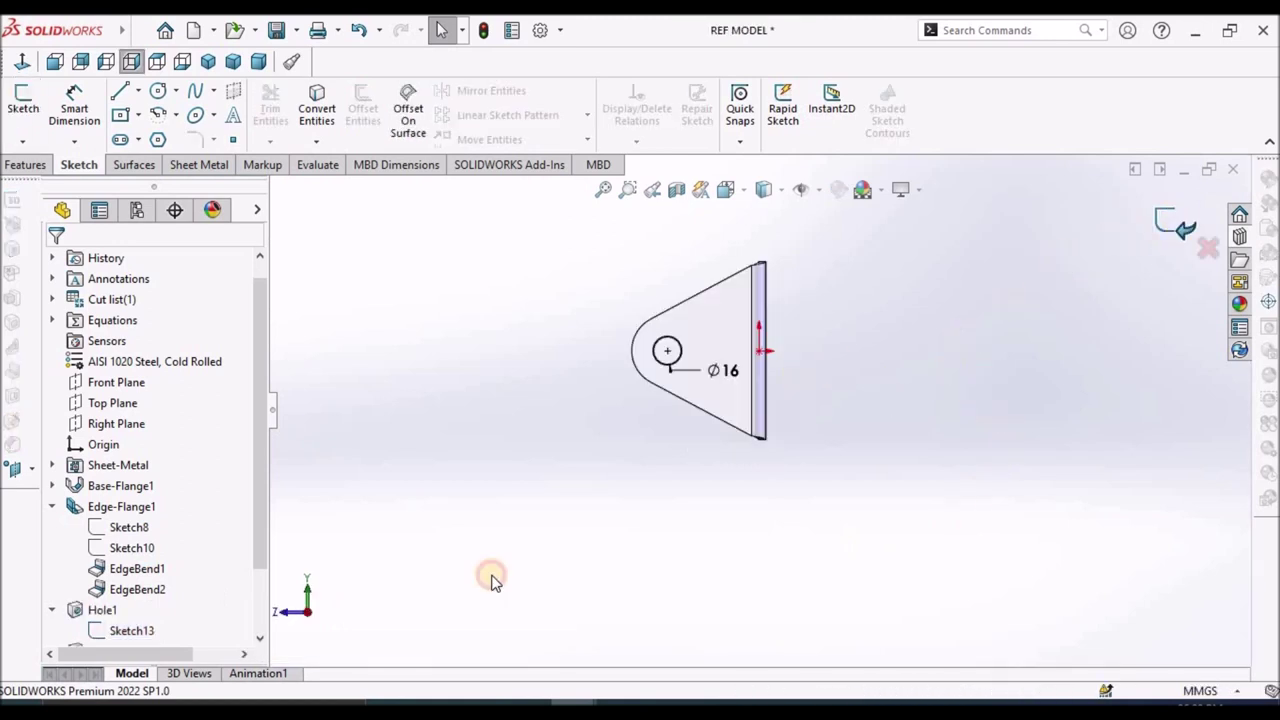
Open the sketch of the 10 mm base plate hole for editing.
scroll(260, 580, down, 2)
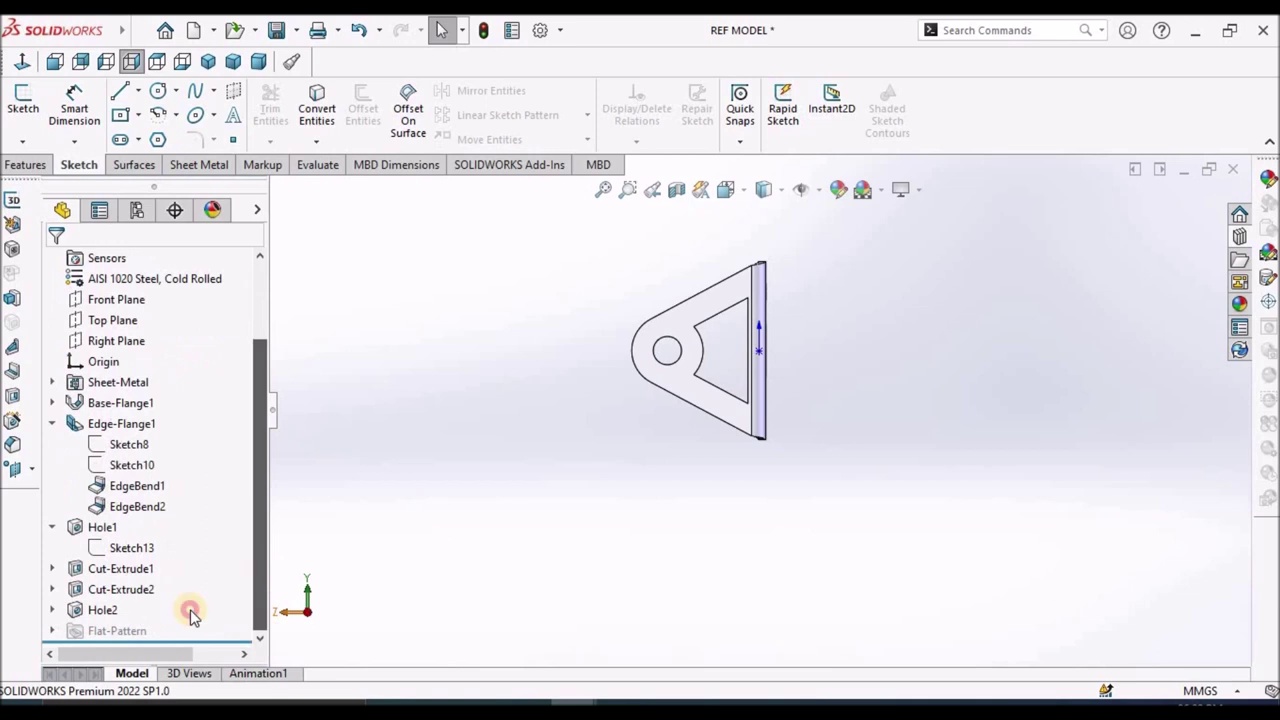
click(53, 610)
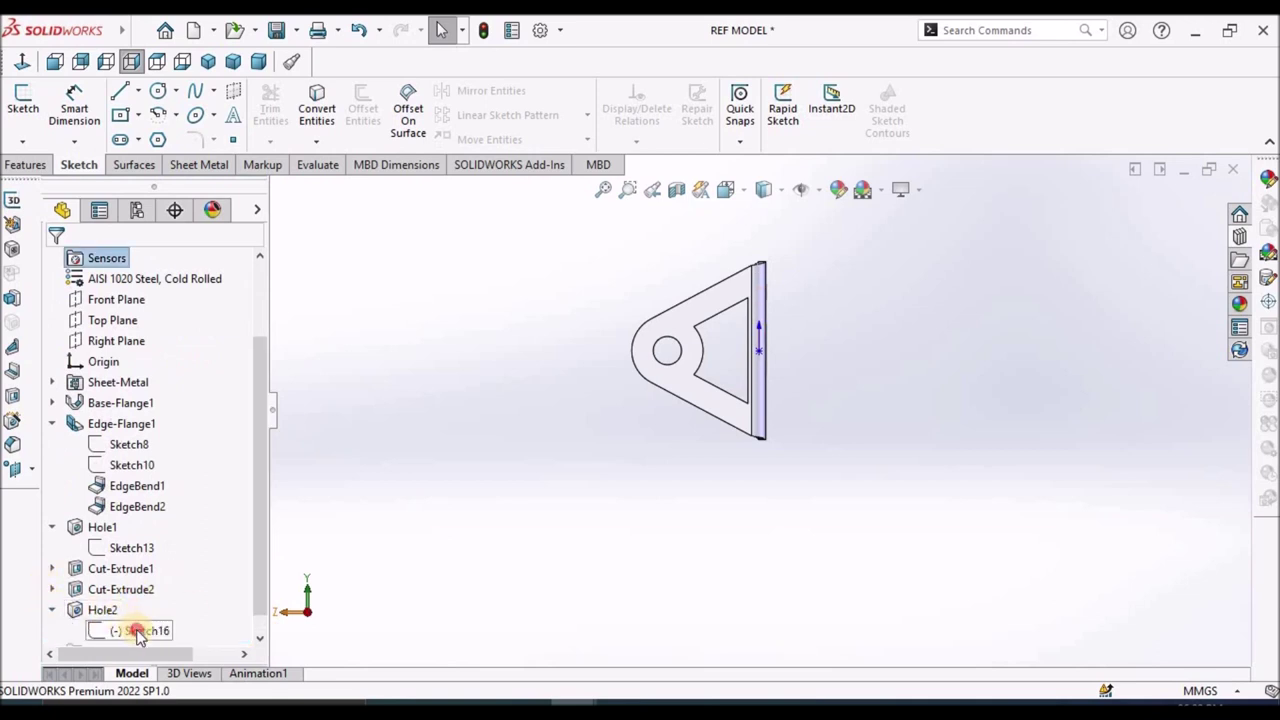
click(138, 632)
click(152, 570)
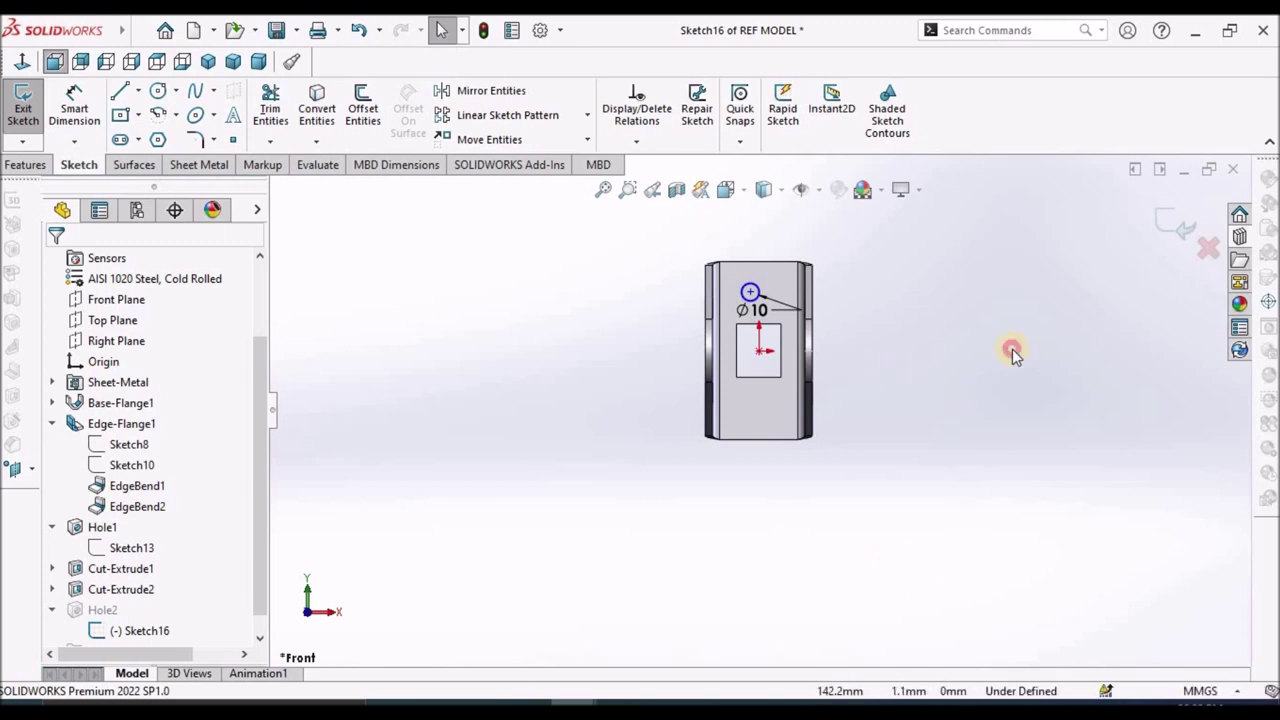
scroll(804, 332, down, 2)
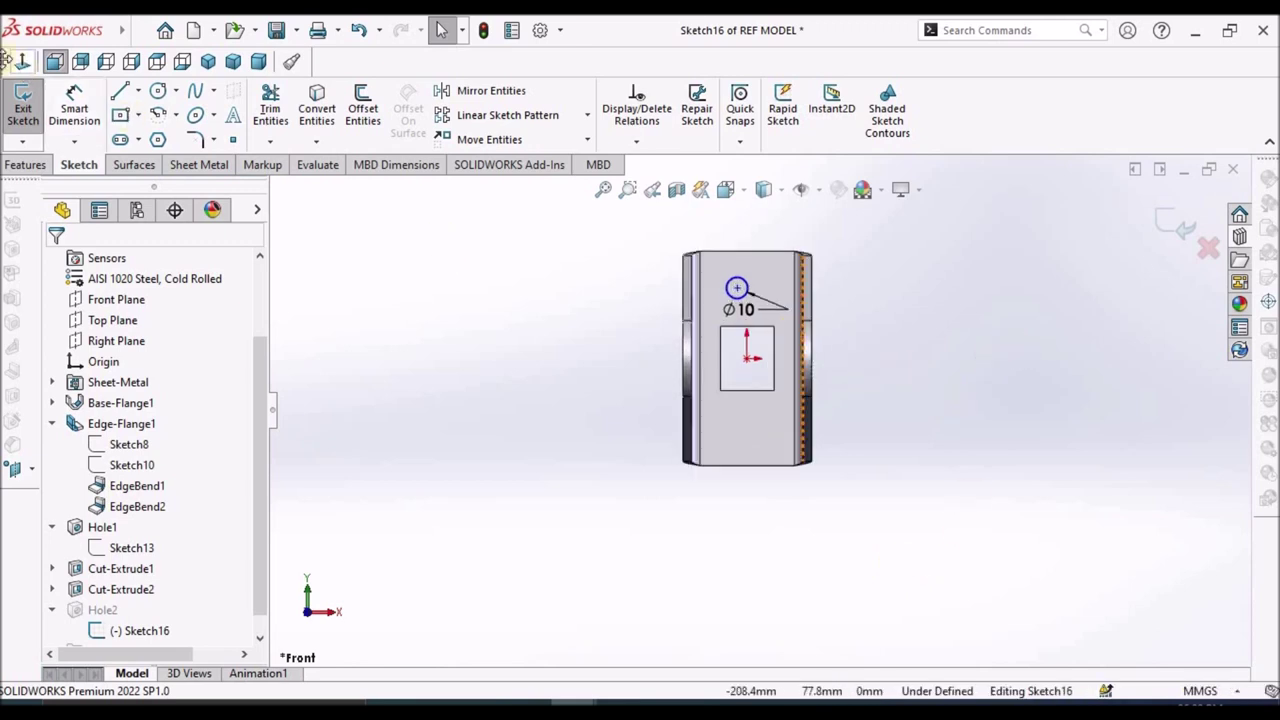
Draw a horizontal centerline from the origin out past the plate's edge, removing the extra slanted segment.
click(138, 91)
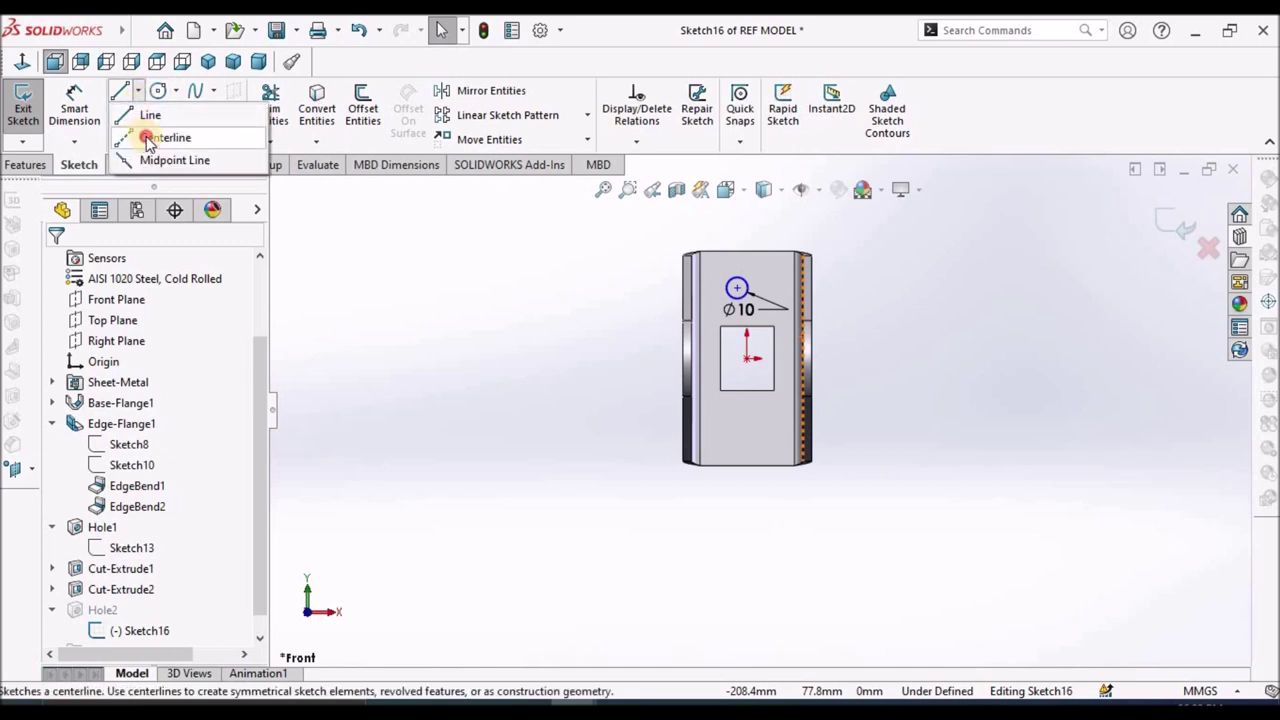
click(152, 134)
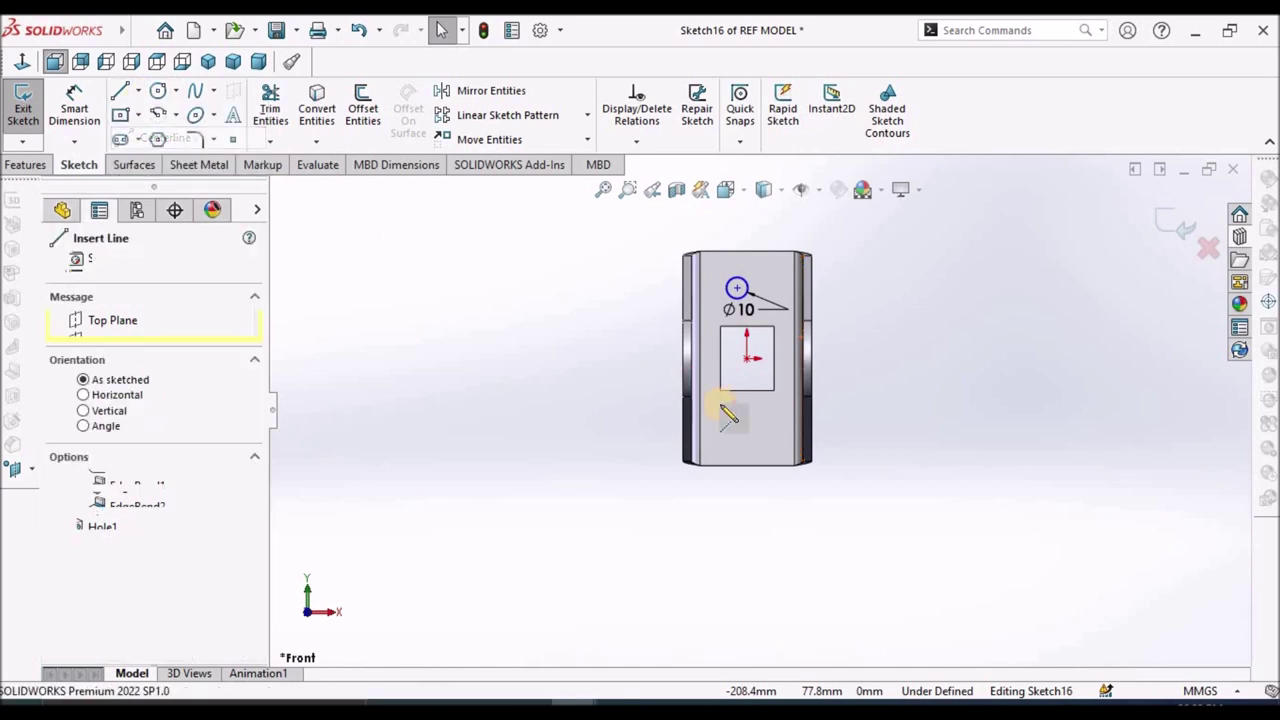
click(748, 357)
click(912, 358)
click(943, 479)
right_click(943, 480)
click(974, 494)
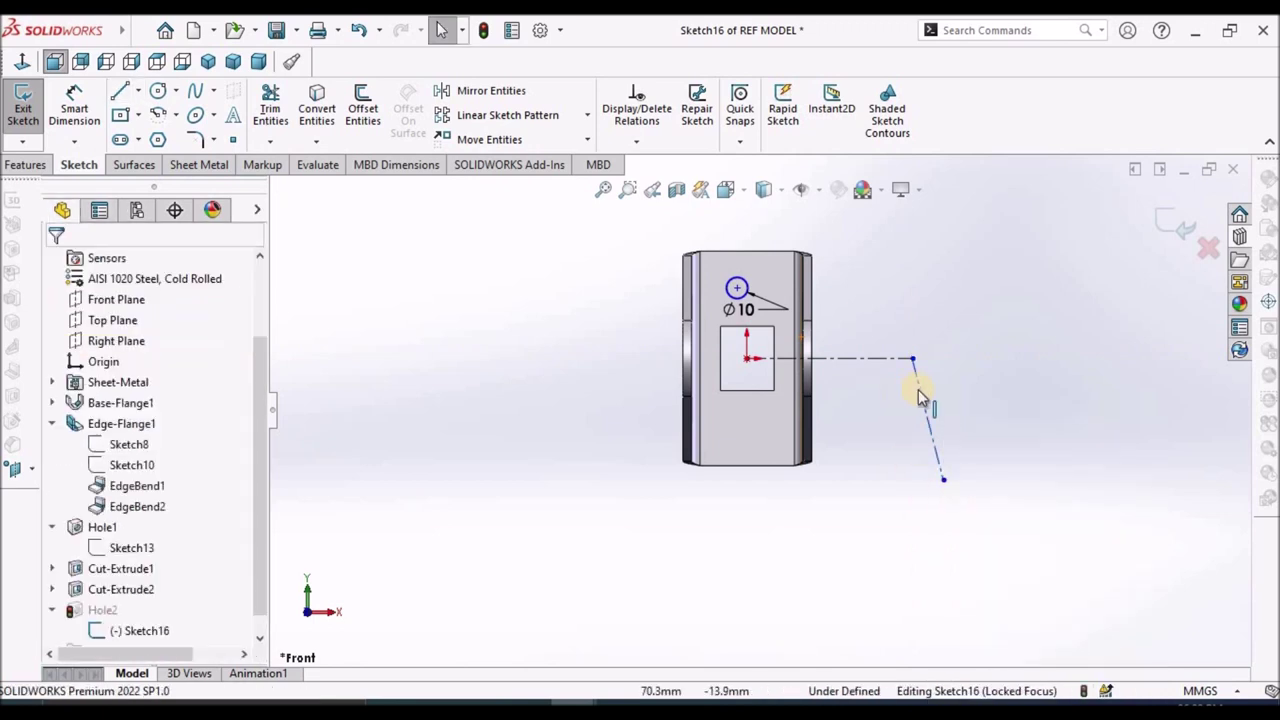
click(926, 400)
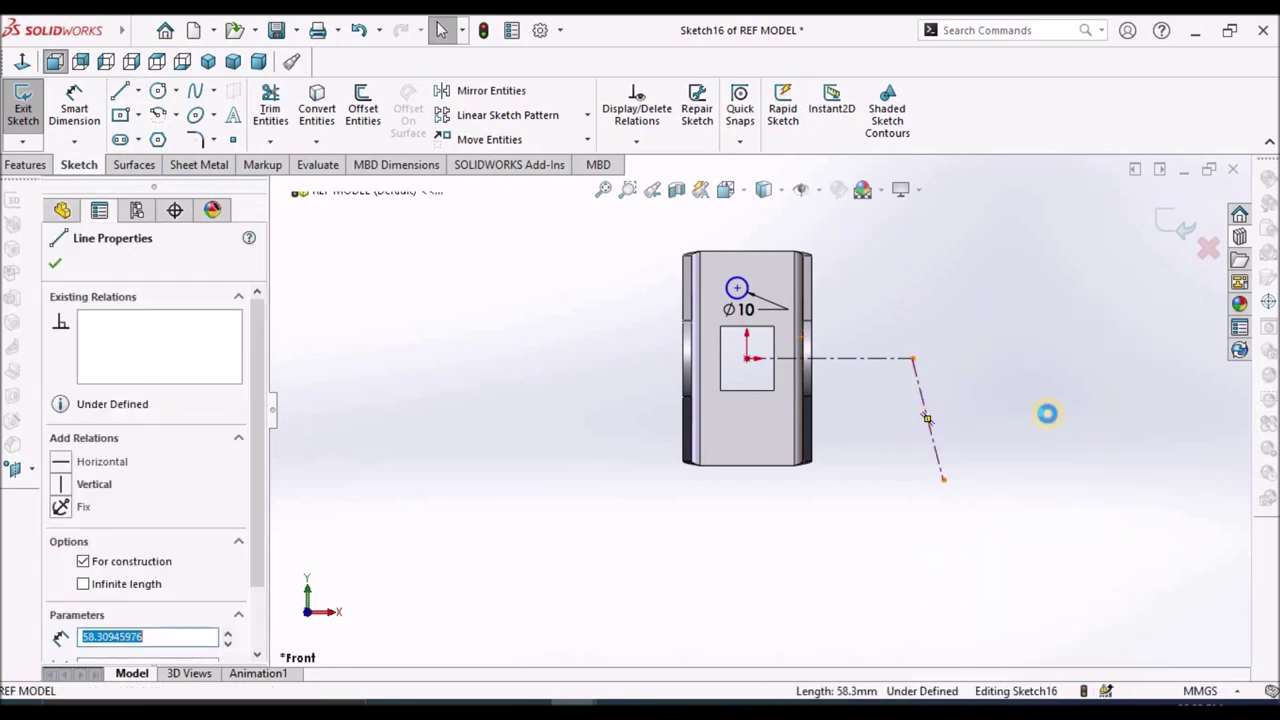
key(Delete)
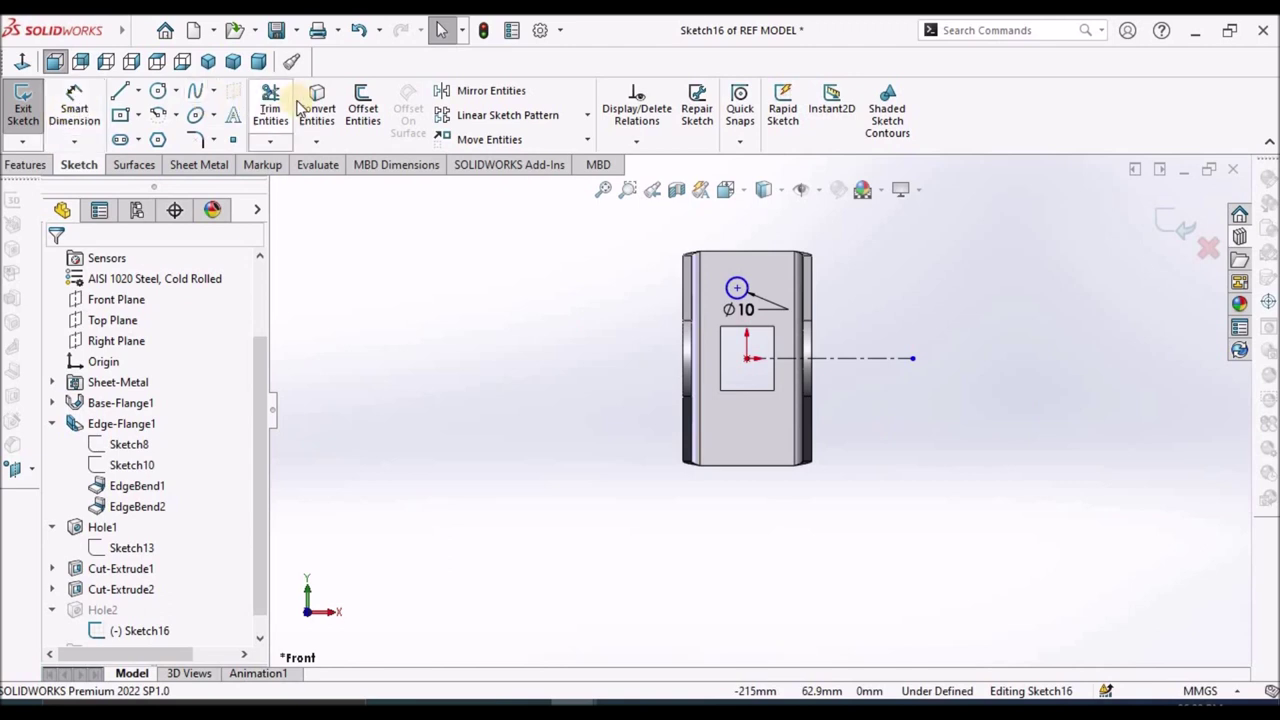
Mirror the 10 mm hole circle about the horizontal centerline, keeping the original.
click(488, 93)
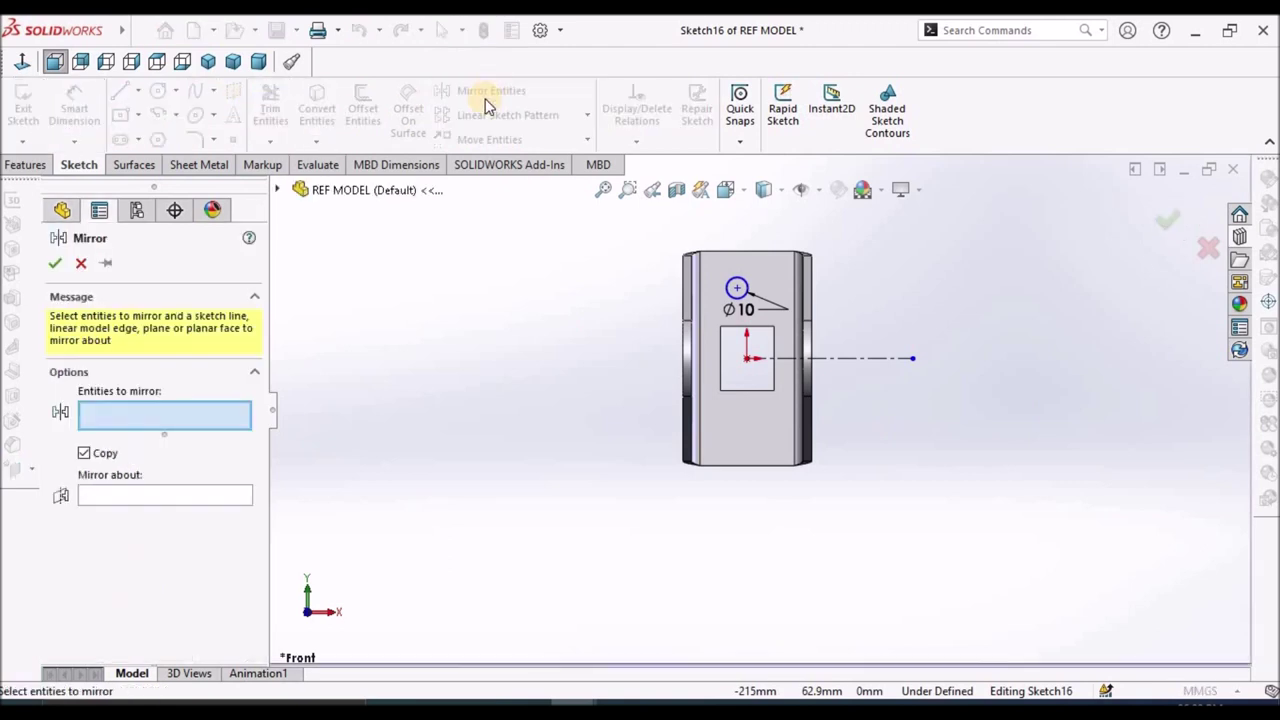
drag(673, 238, 890, 340)
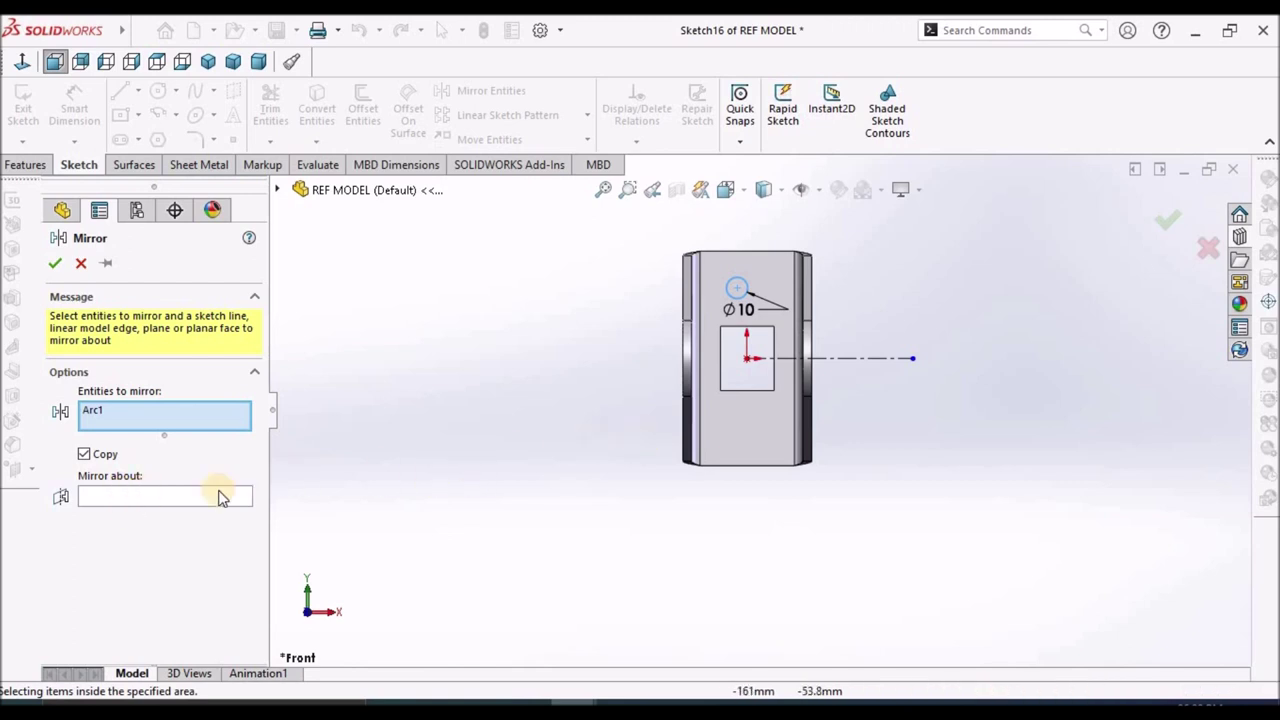
click(168, 506)
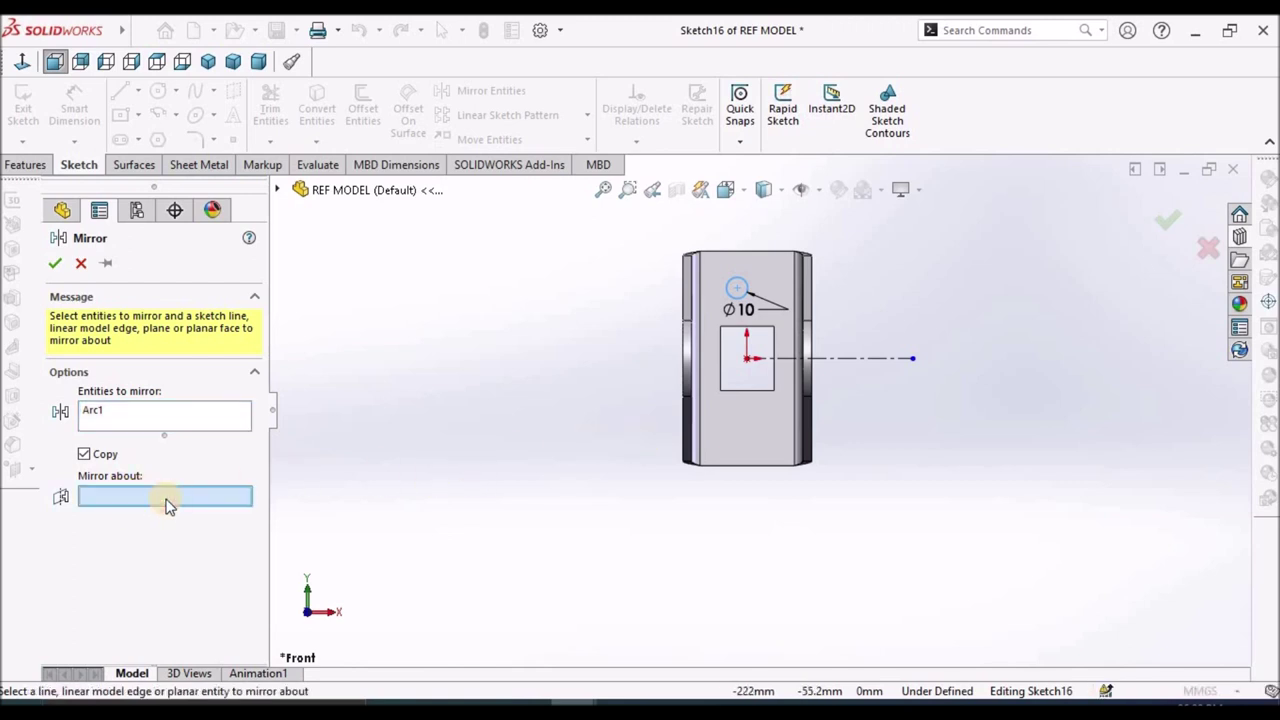
click(836, 358)
click(60, 263)
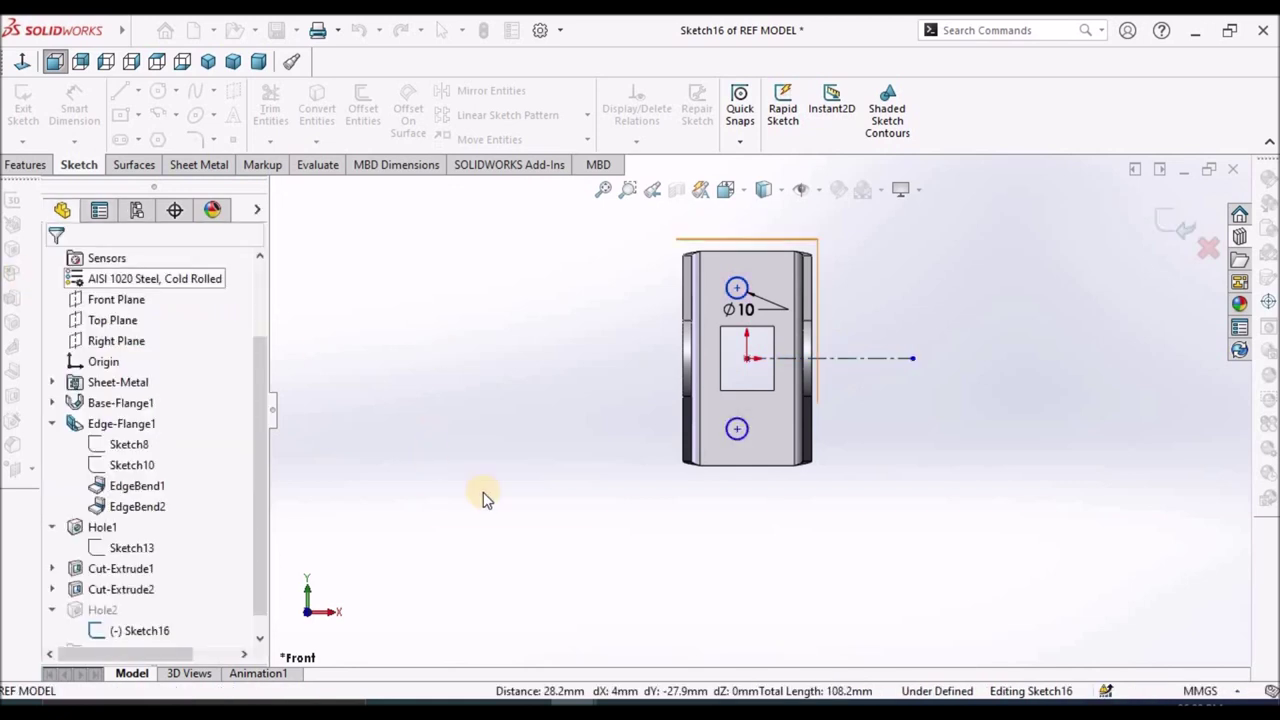
Add a Vertical relation between both hole centres and the origin.
click(736, 289)
ctrl+click(736, 429)
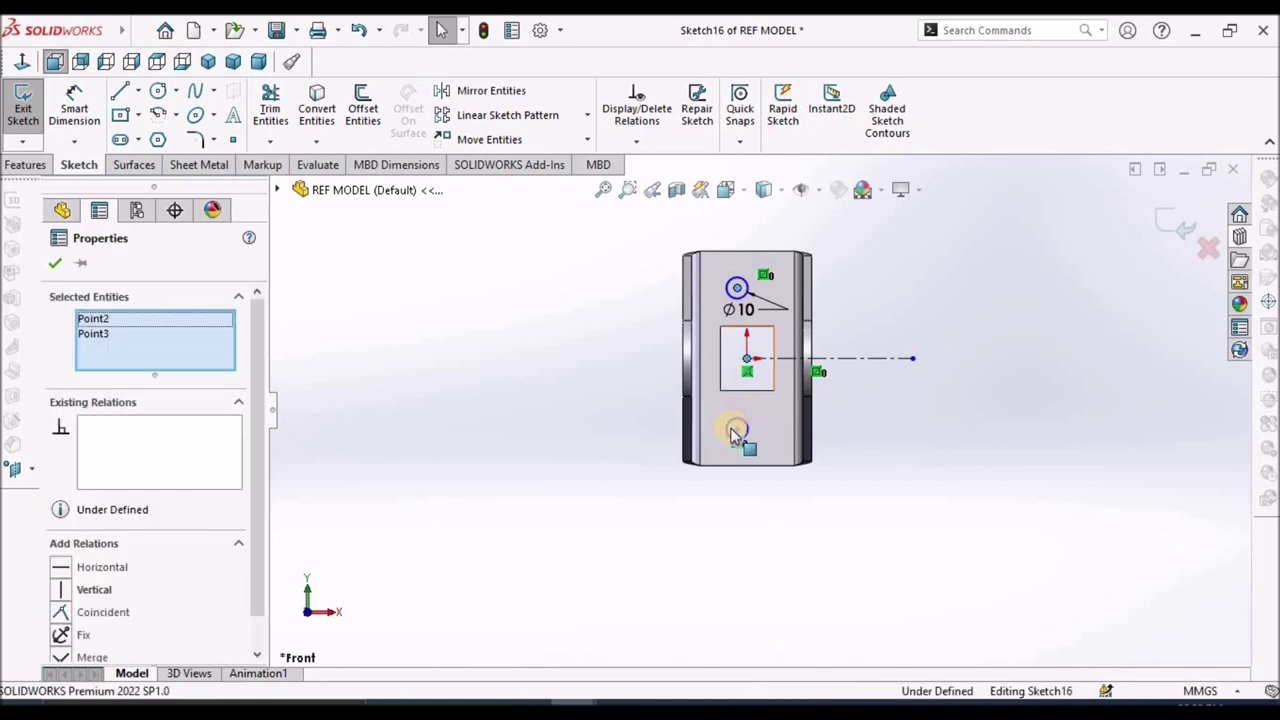
ctrl+click(735, 430)
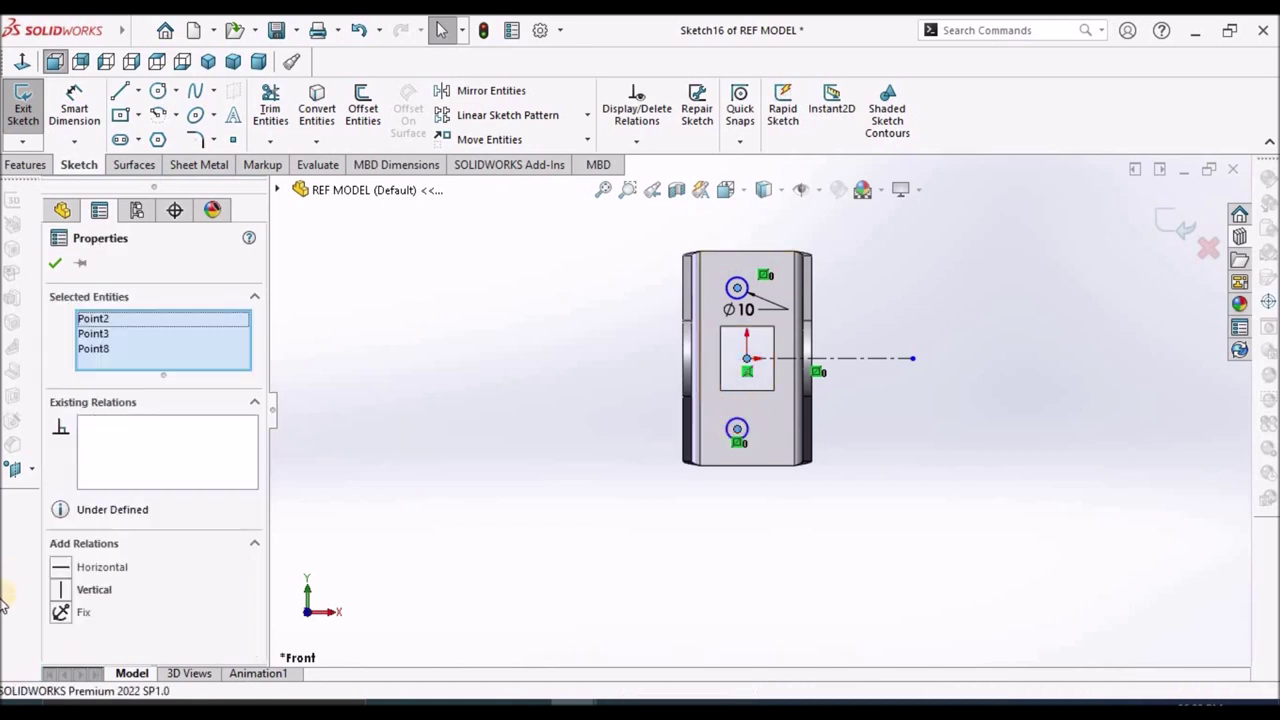
click(59, 590)
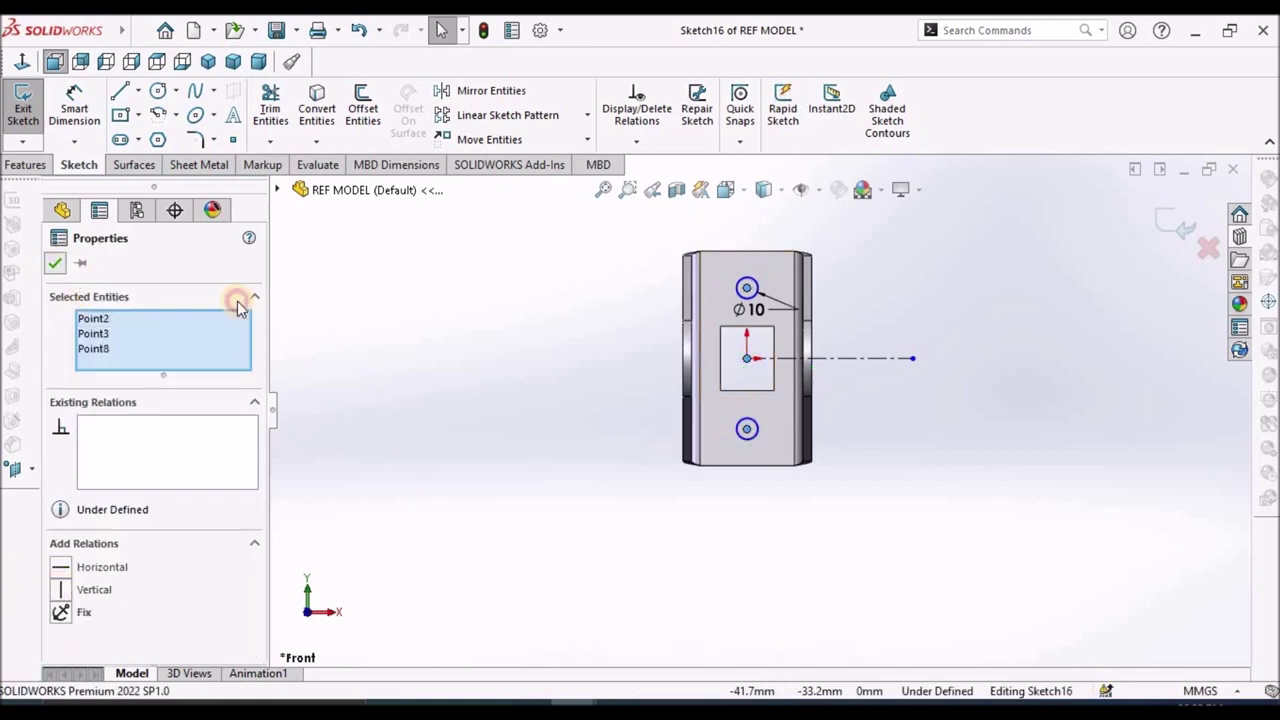
click(51, 263)
Dimension the vertical distance between the two base plate hole centres as 75 mm and exit the sketch.
click(74, 110)
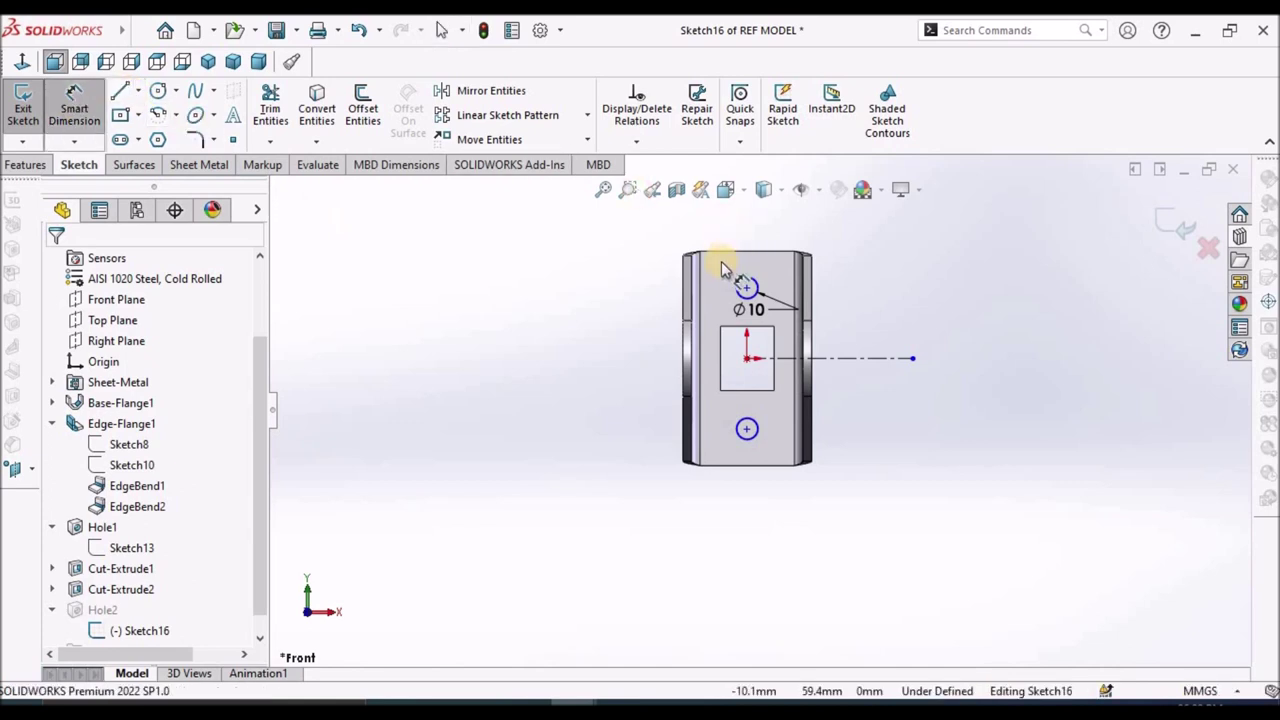
click(747, 290)
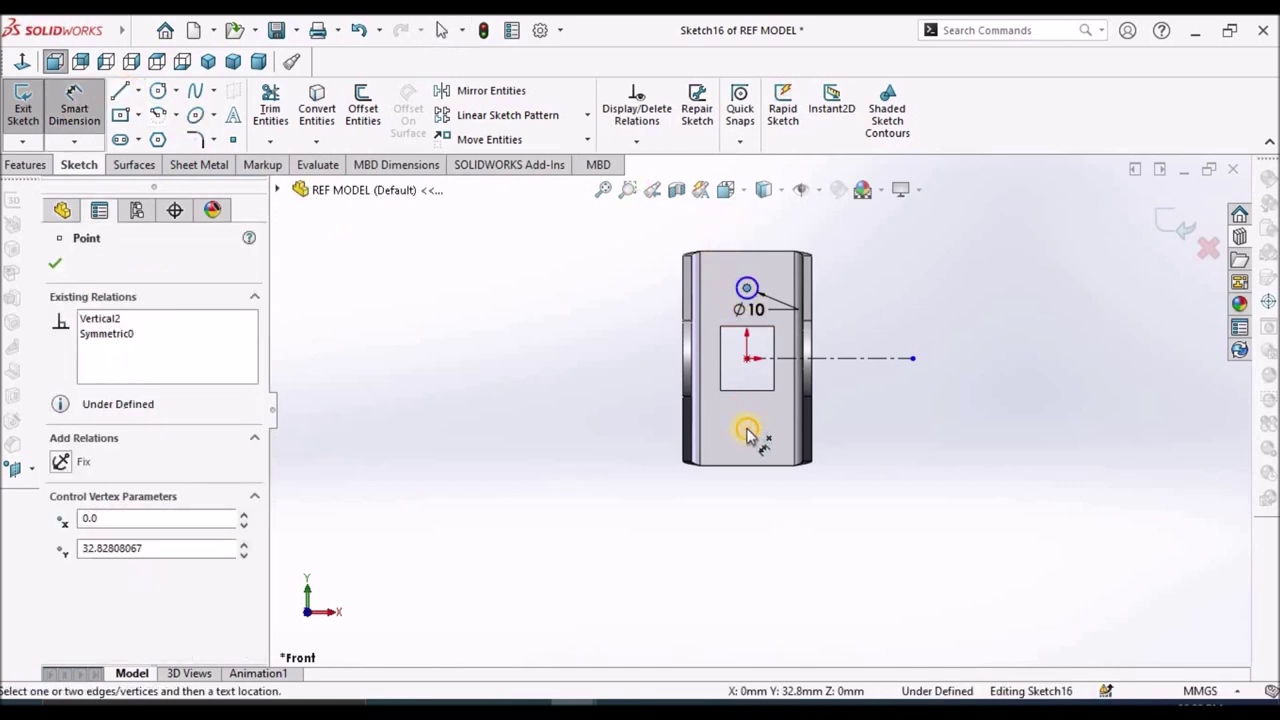
click(750, 430)
click(580, 352)
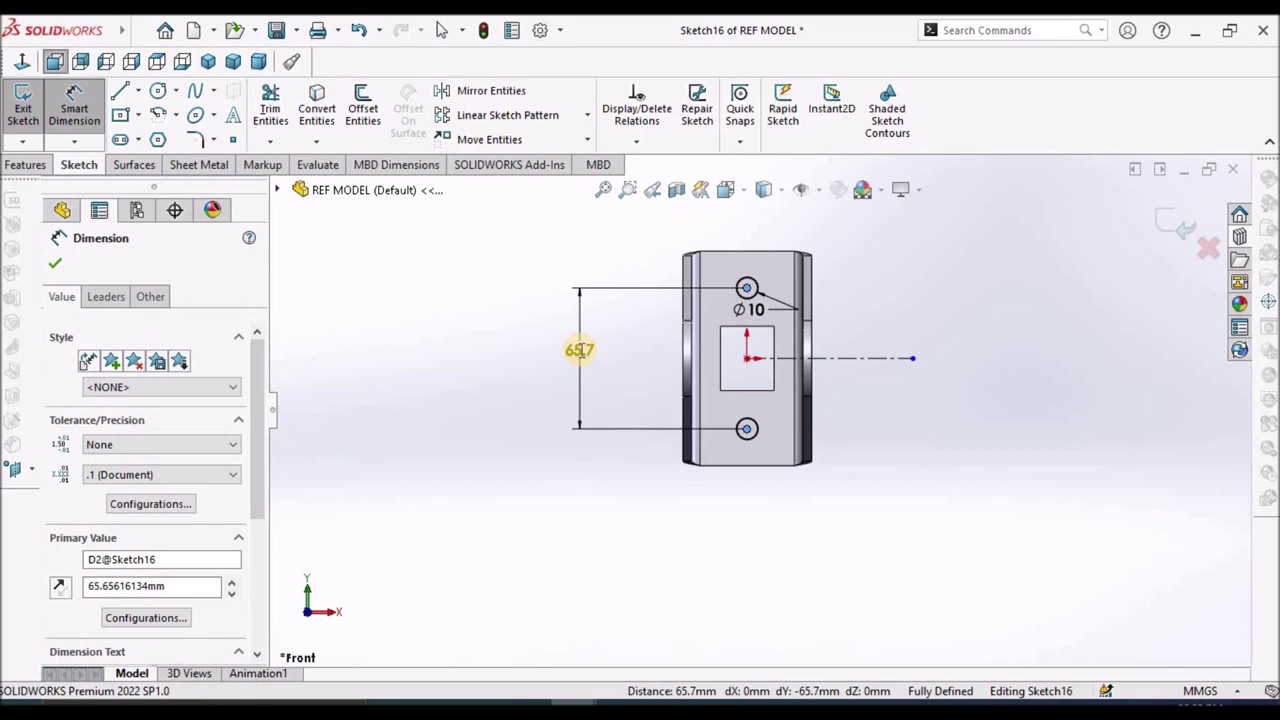
text(75)
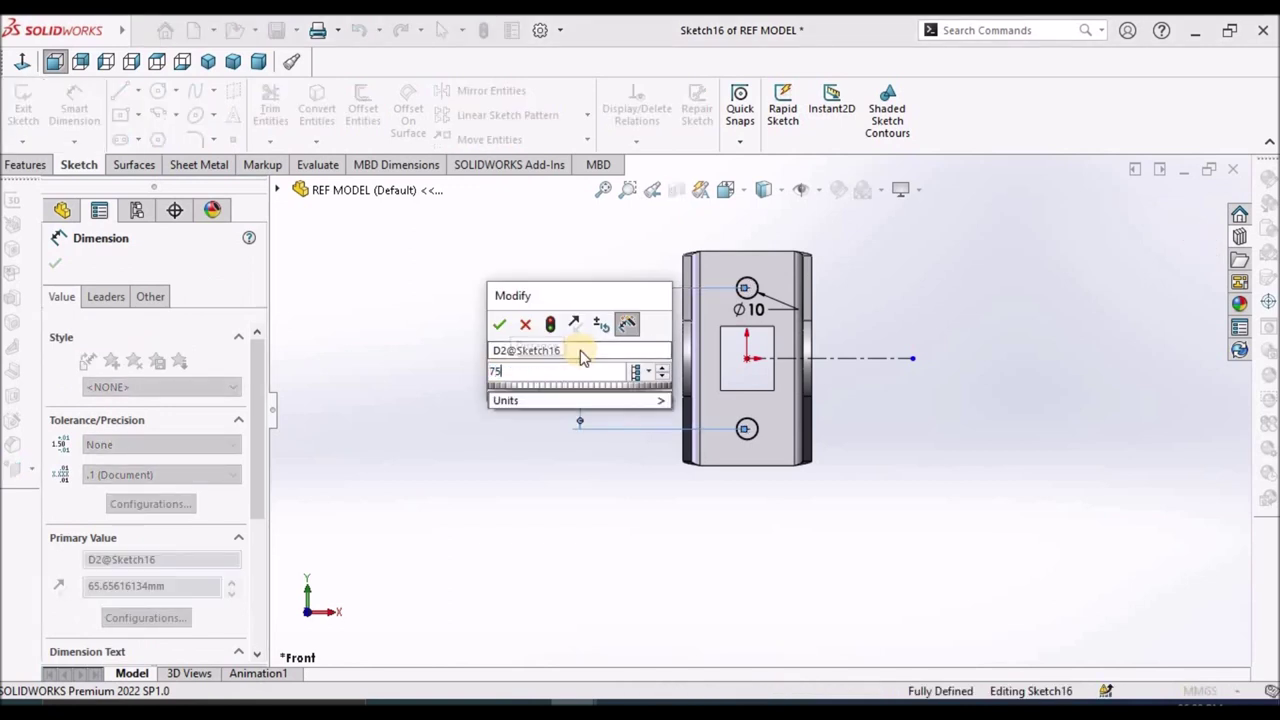
key(Return)
click(1066, 457)
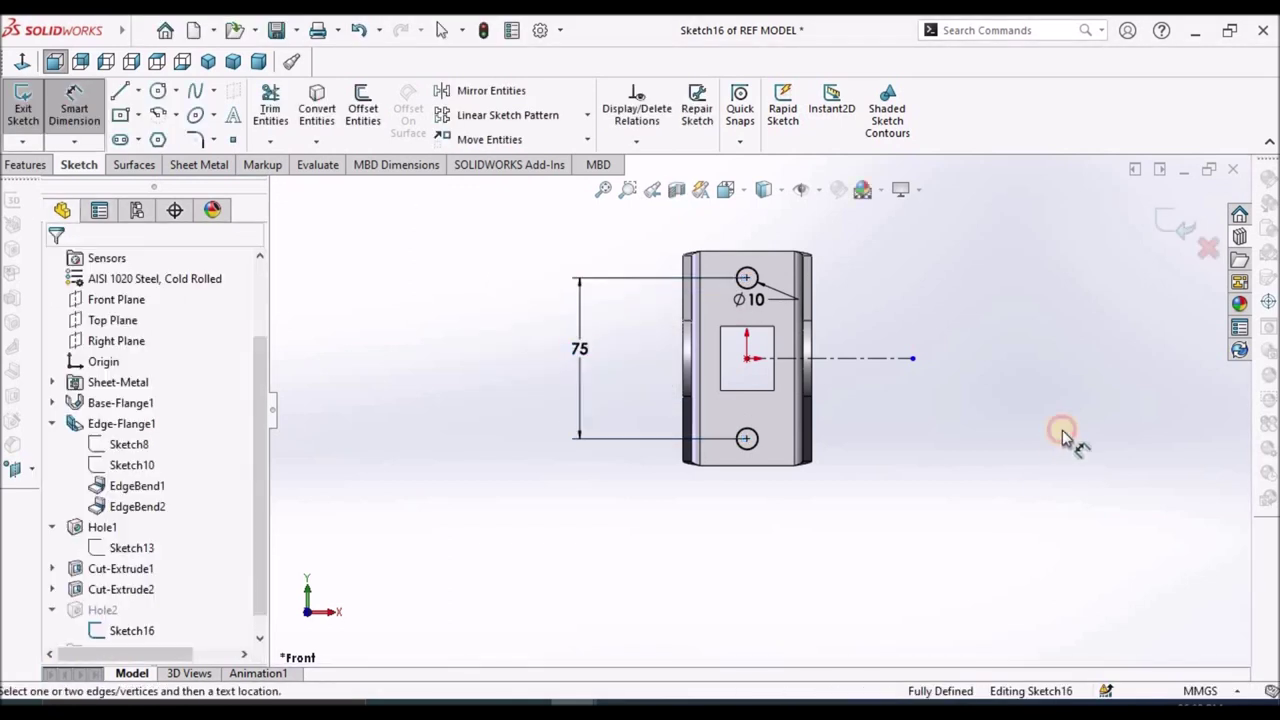
click(1176, 222)
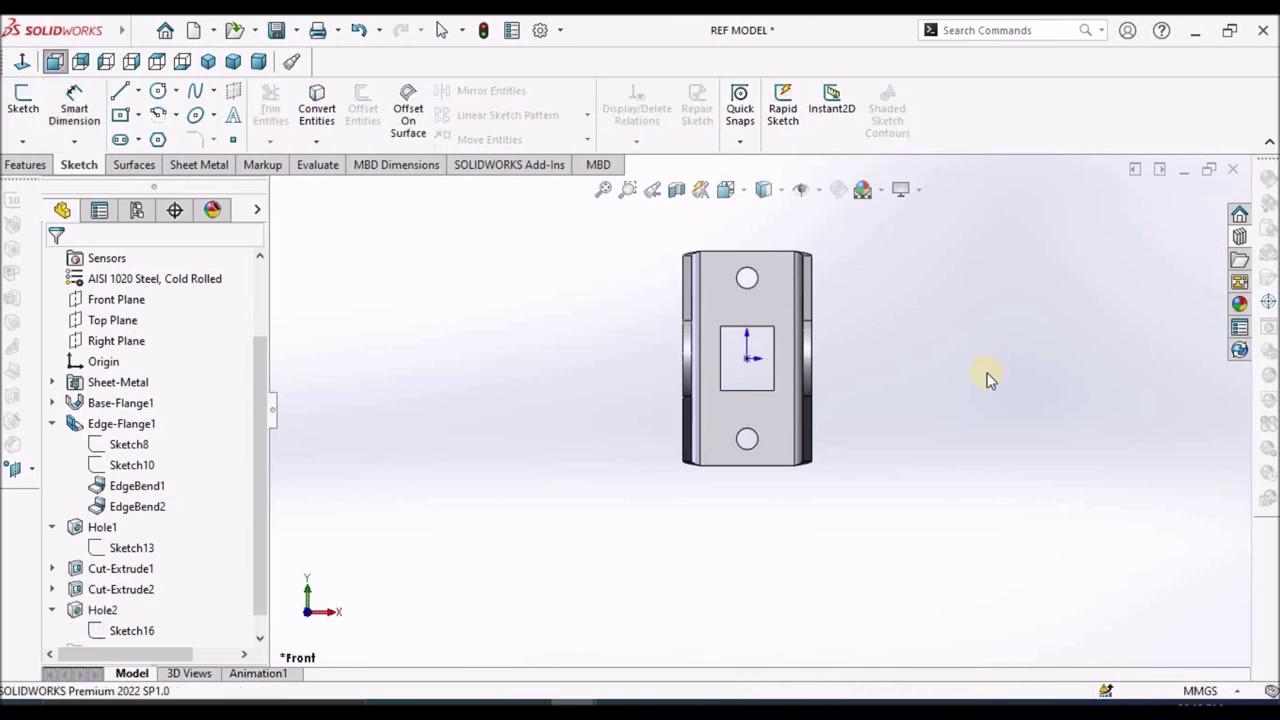
Show the bracket in isometric view and collapse the base plate hole feature in the model tree.
middle_drag(889, 403, 810, 470)
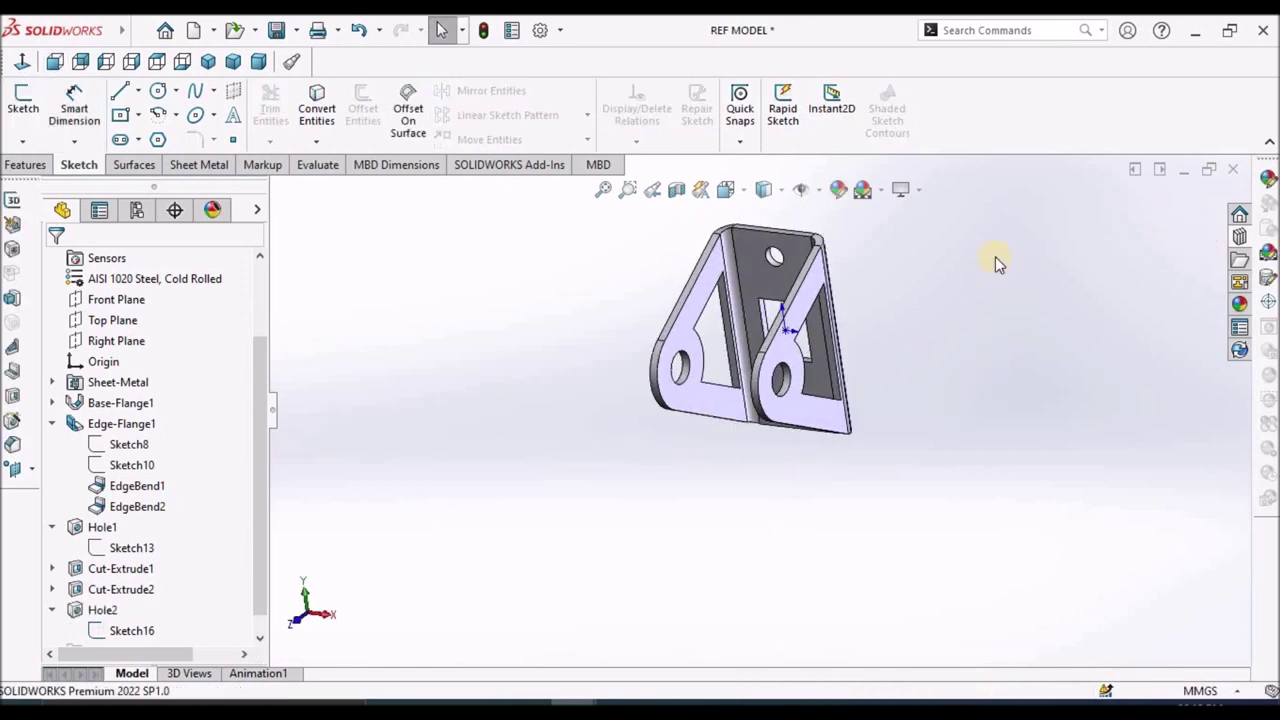
key(space)
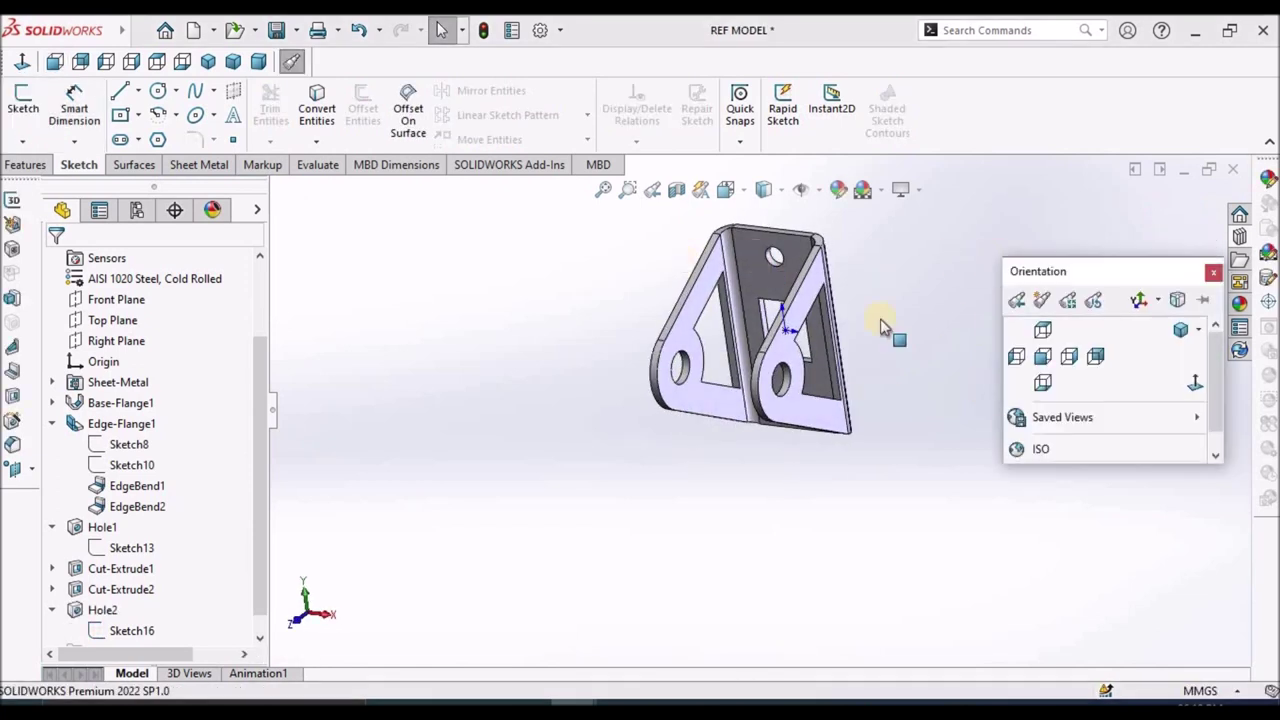
click(1176, 328)
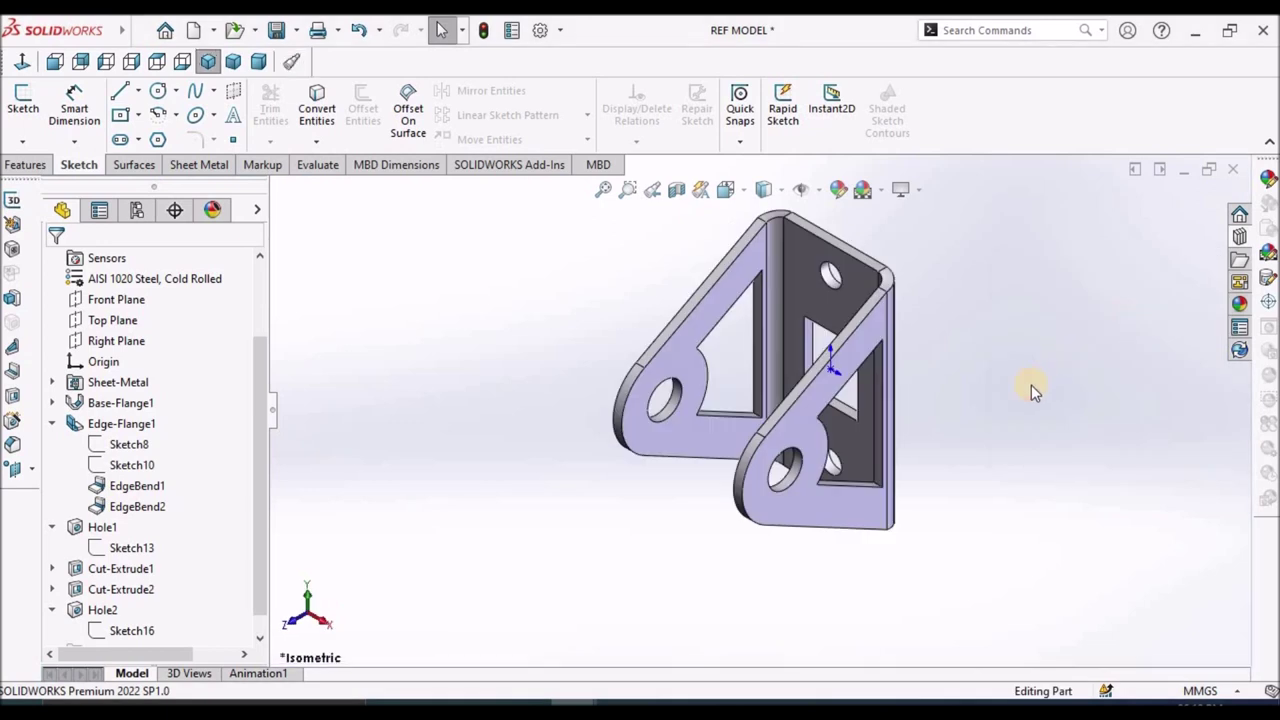
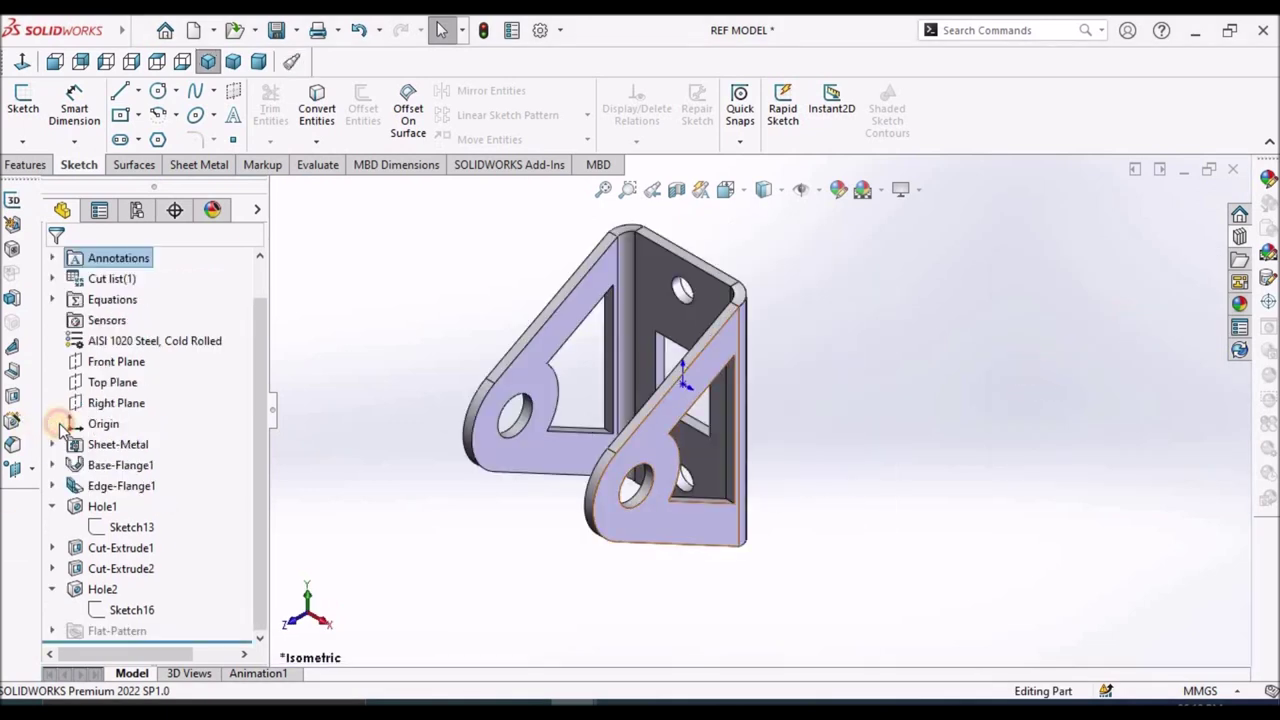
click(53, 589)
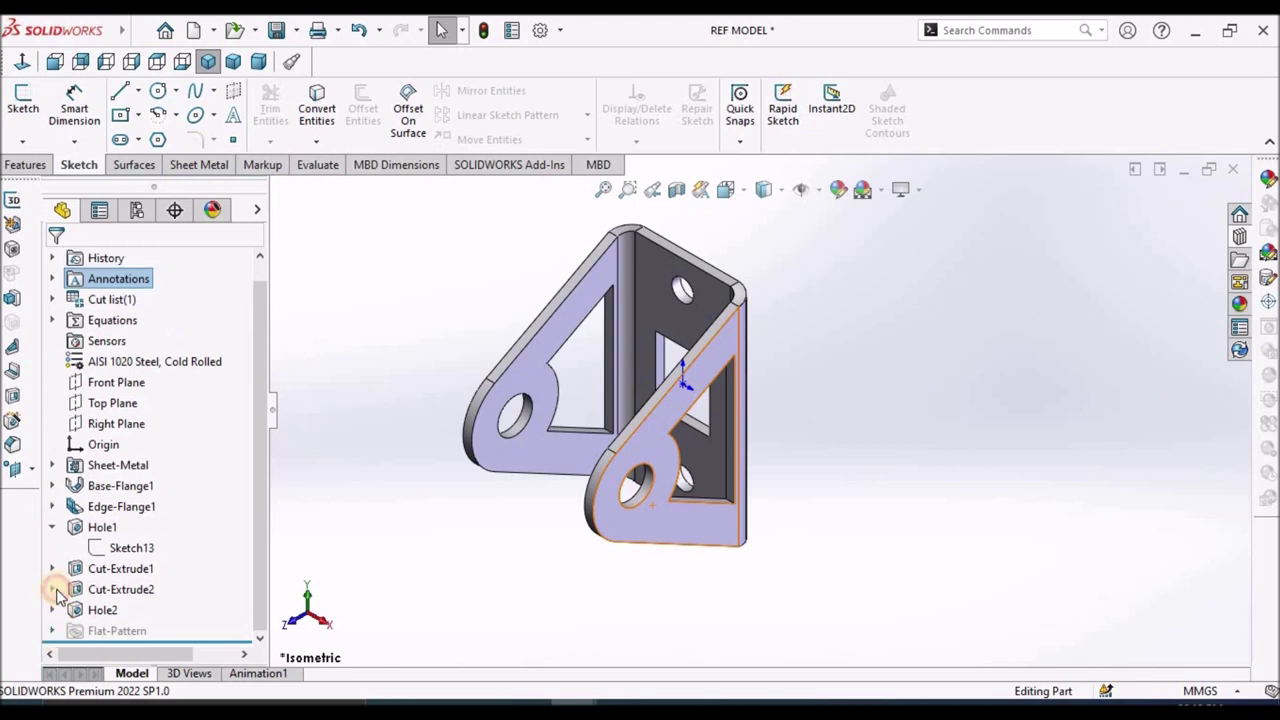
click(180, 166)
click(459, 140)
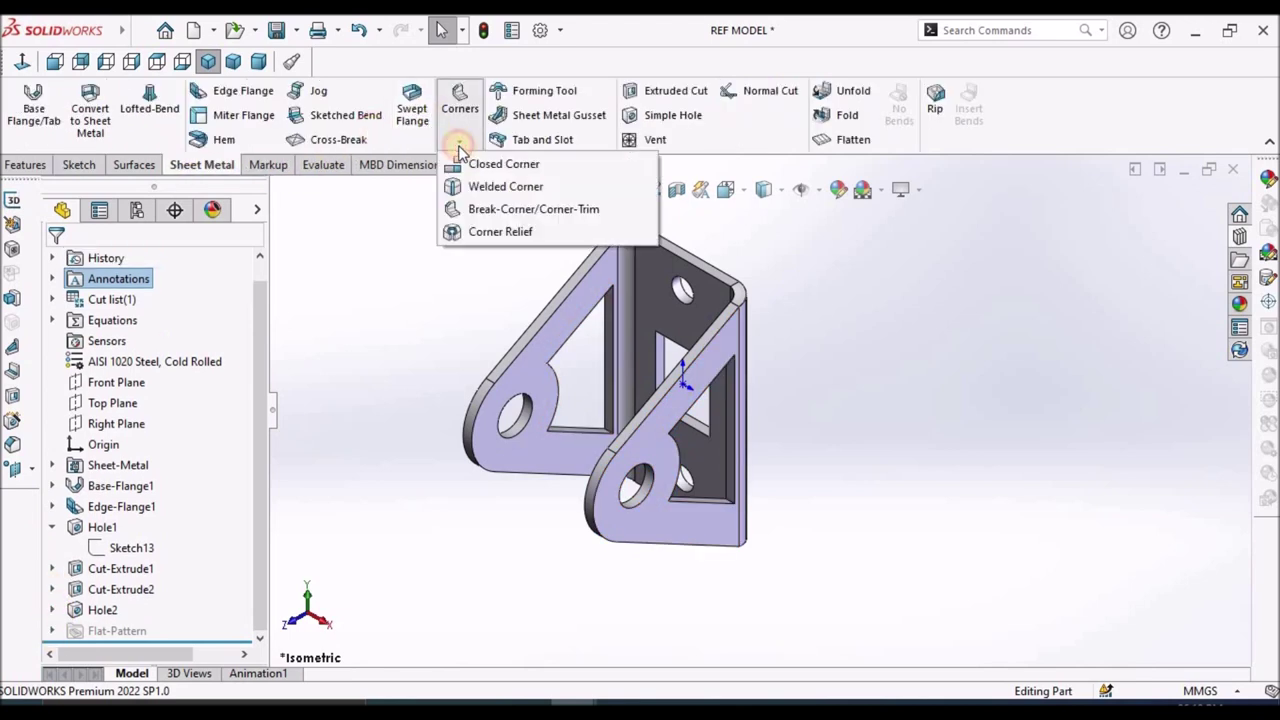
click(525, 210)
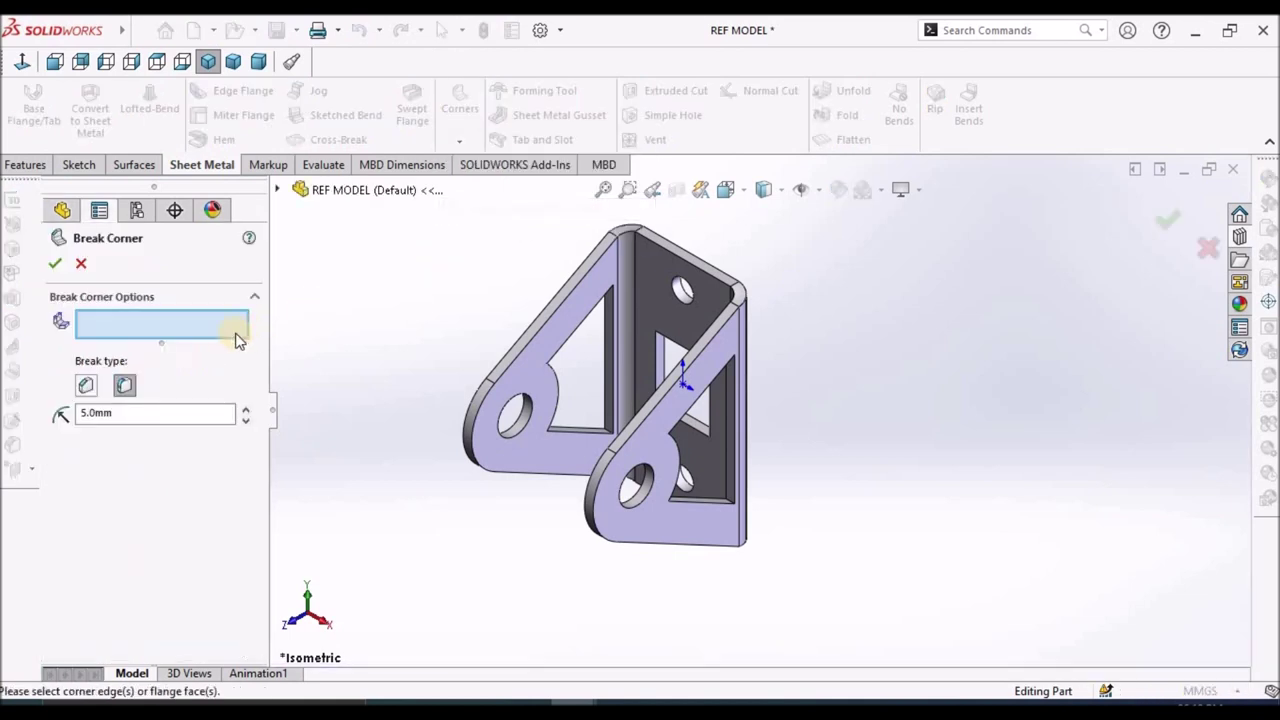
click(125, 387)
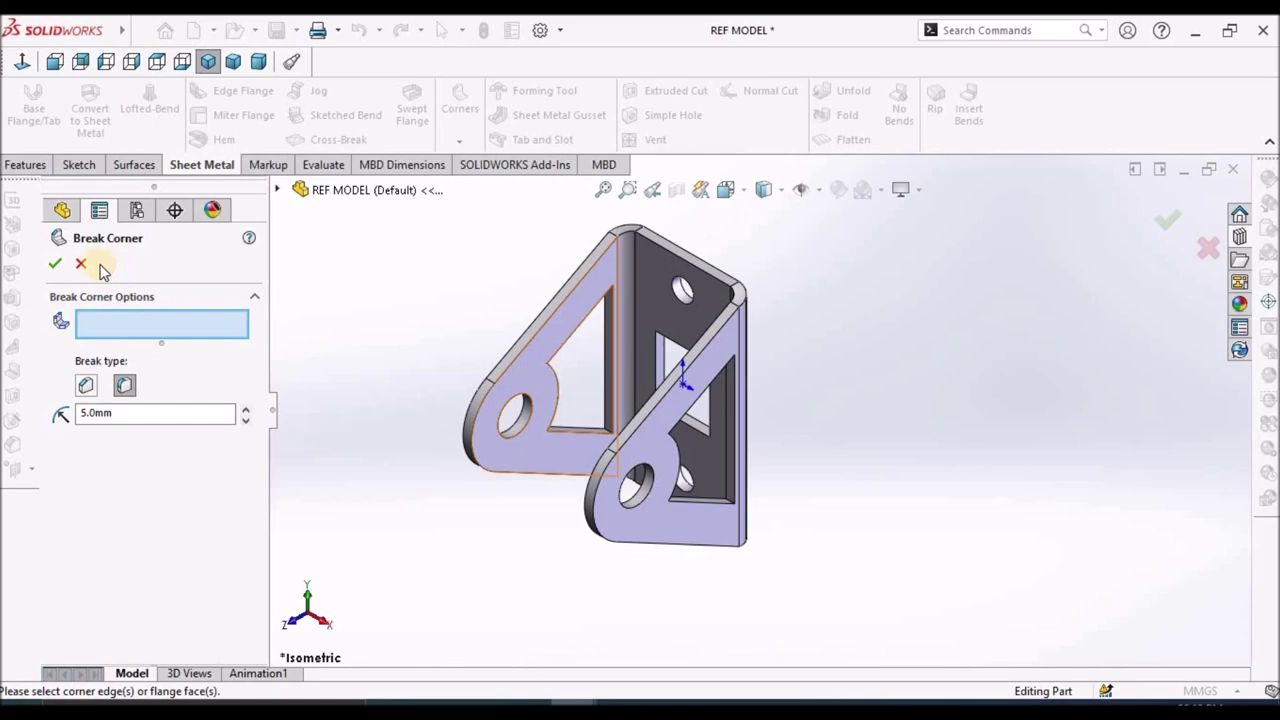
scroll(566, 367, down, 5)
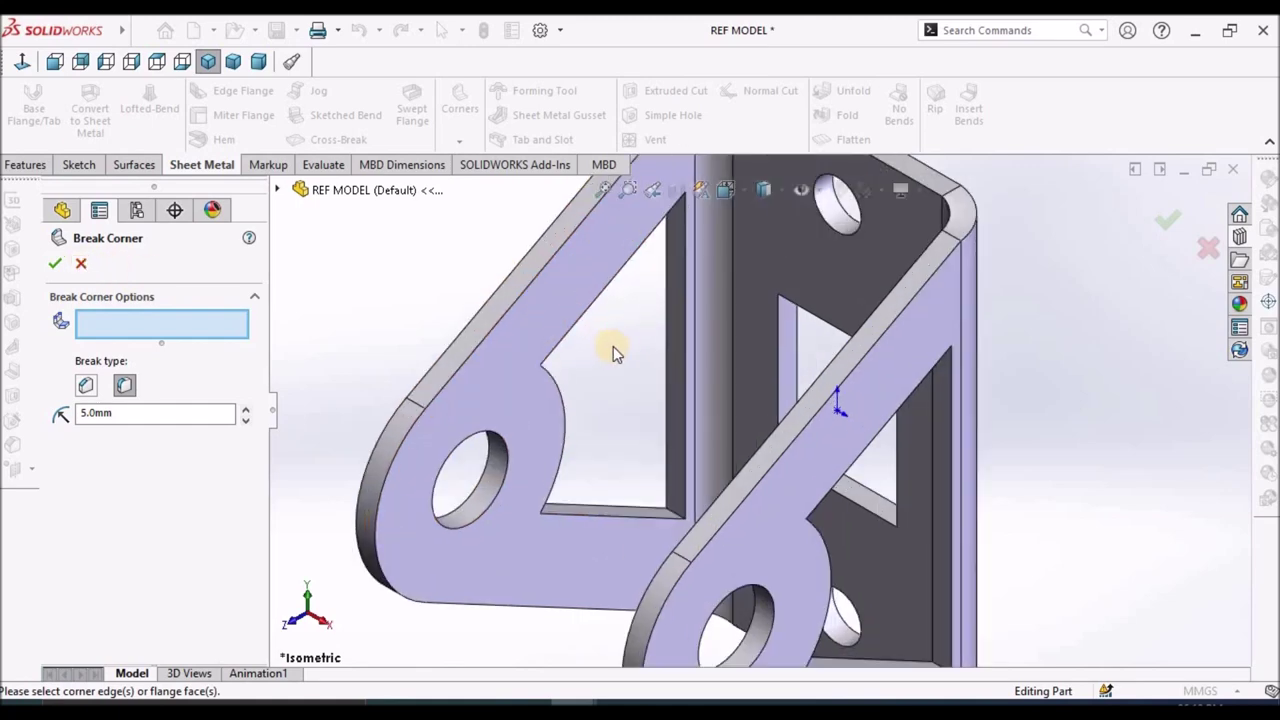
key(f)
scroll(700, 398, up, 2)
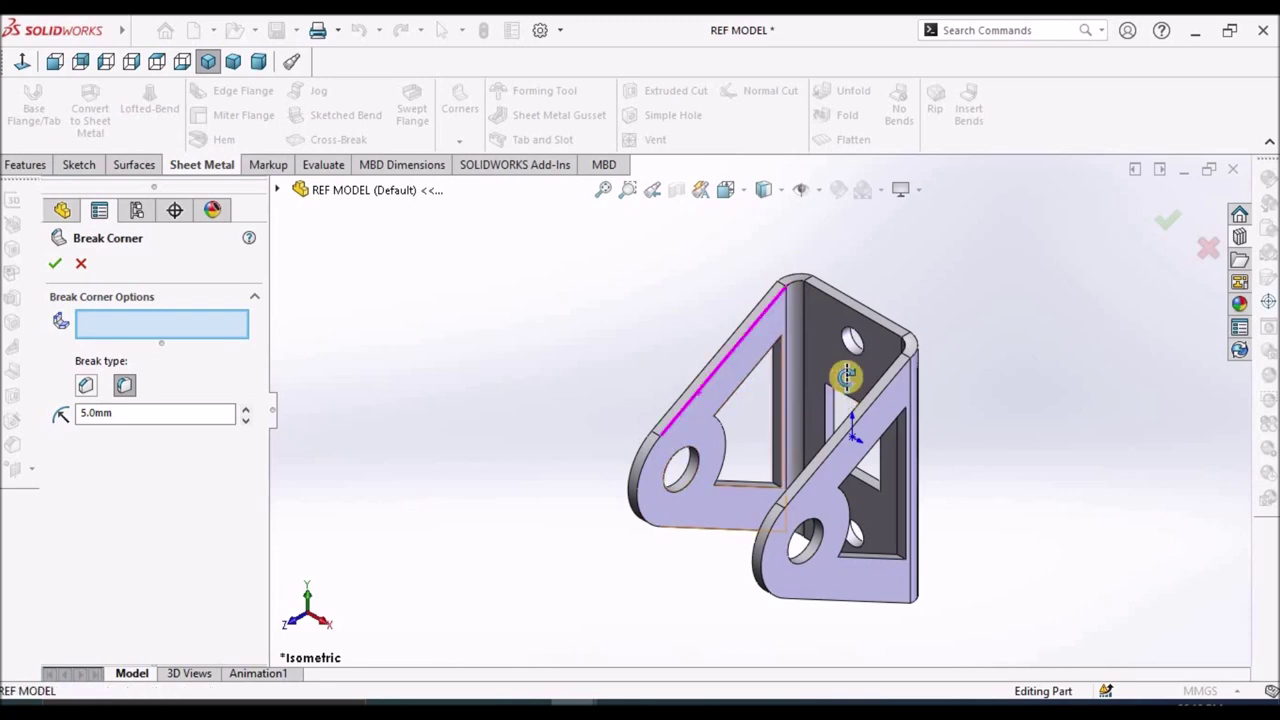
middle_drag(851, 380, 751, 531)
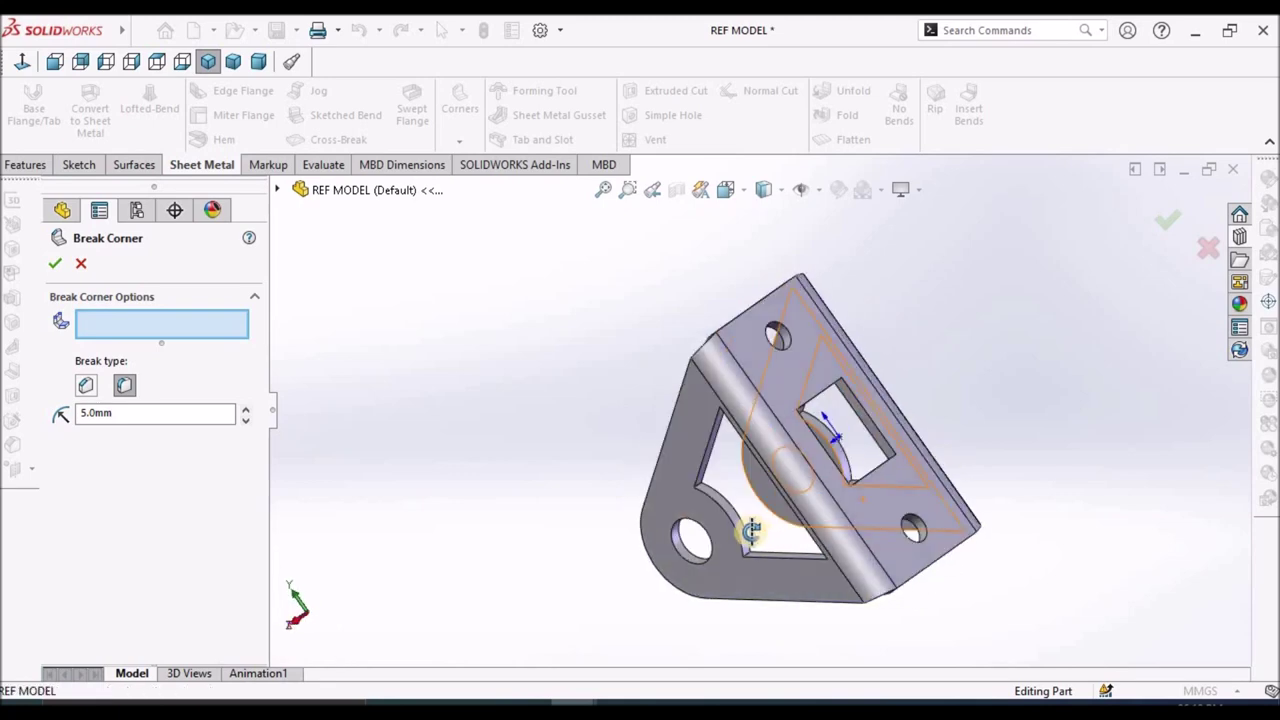
scroll(751, 531, down, 3)
scroll(746, 541, down, 3)
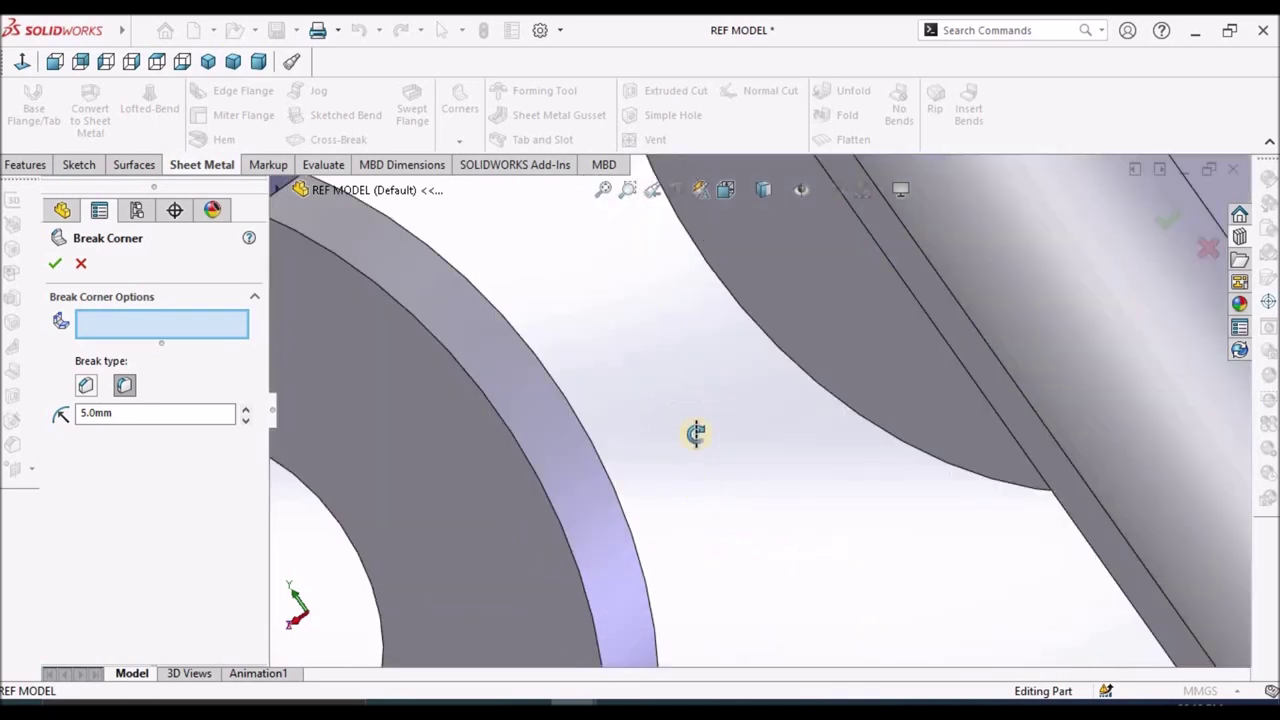
middle_drag(696, 432, 696, 432)
key(Escape)
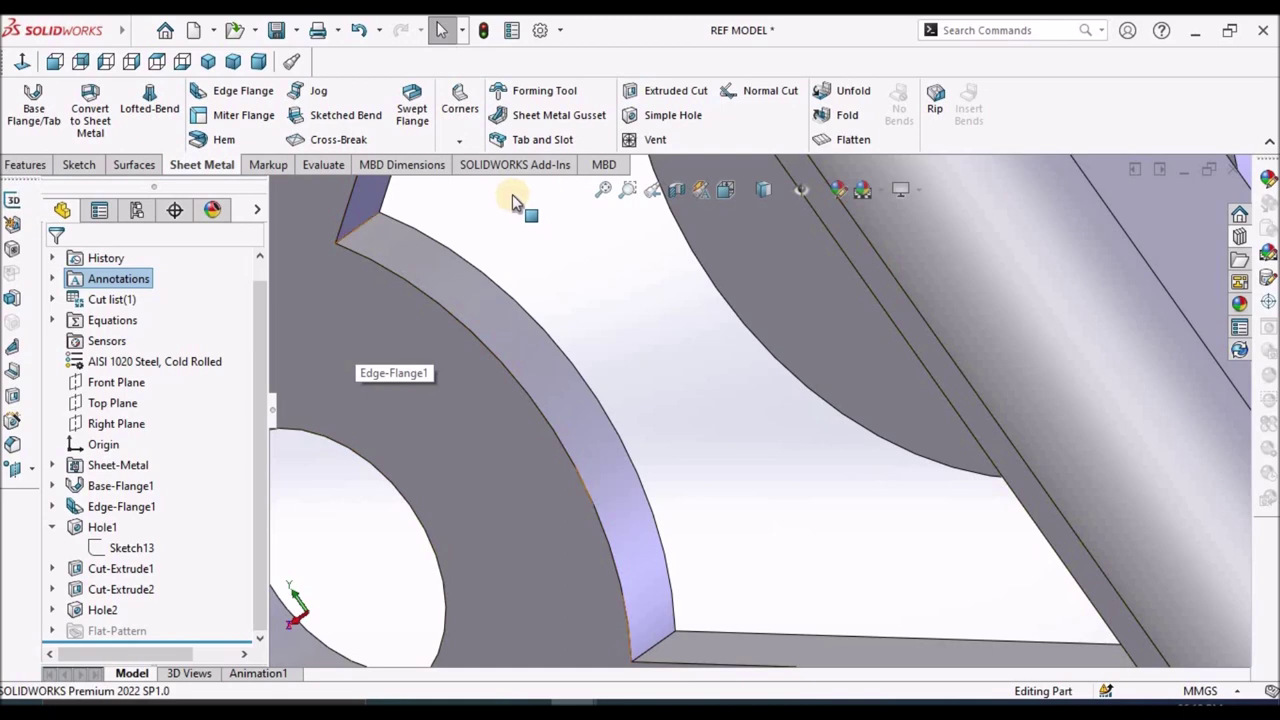
click(468, 143)
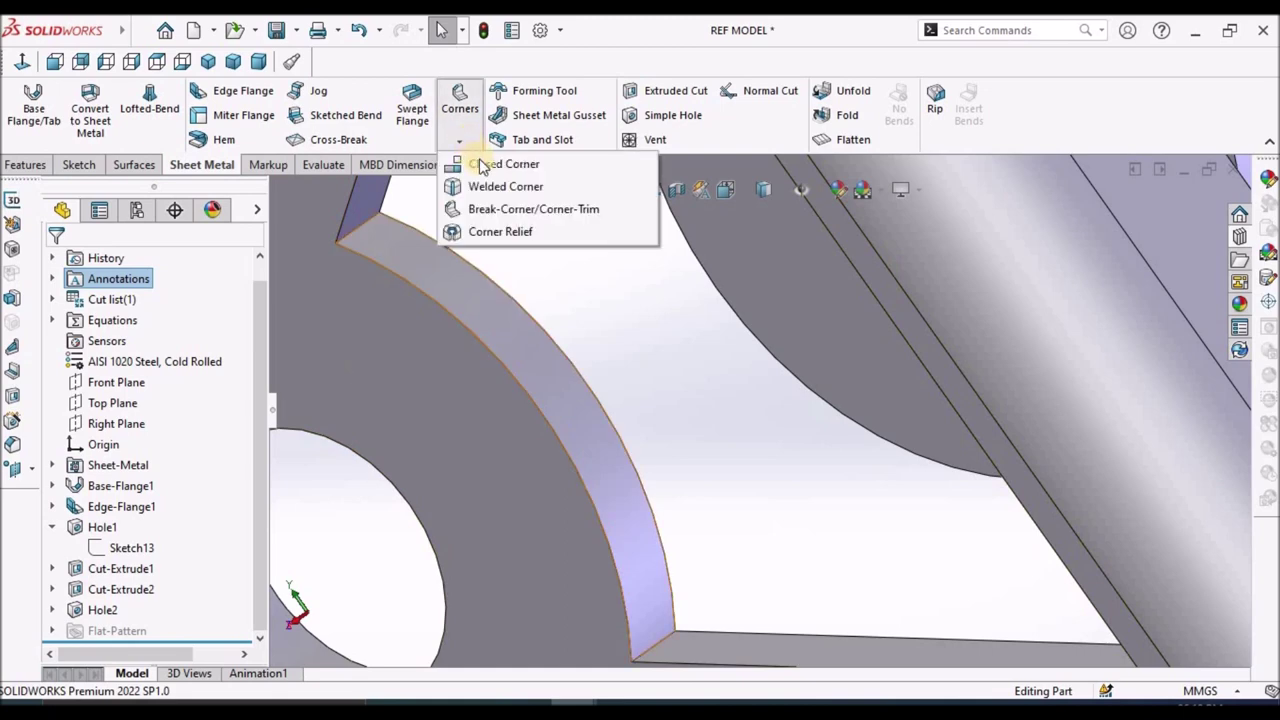
click(489, 208)
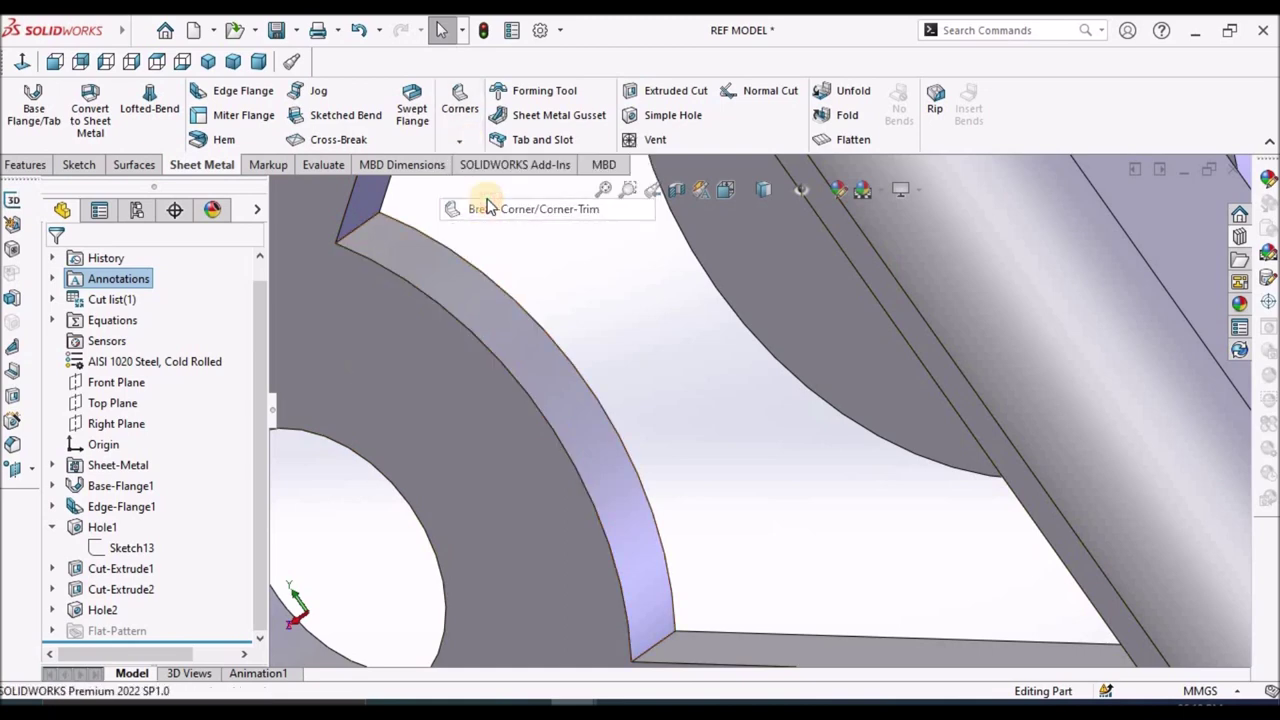
click(649, 649)
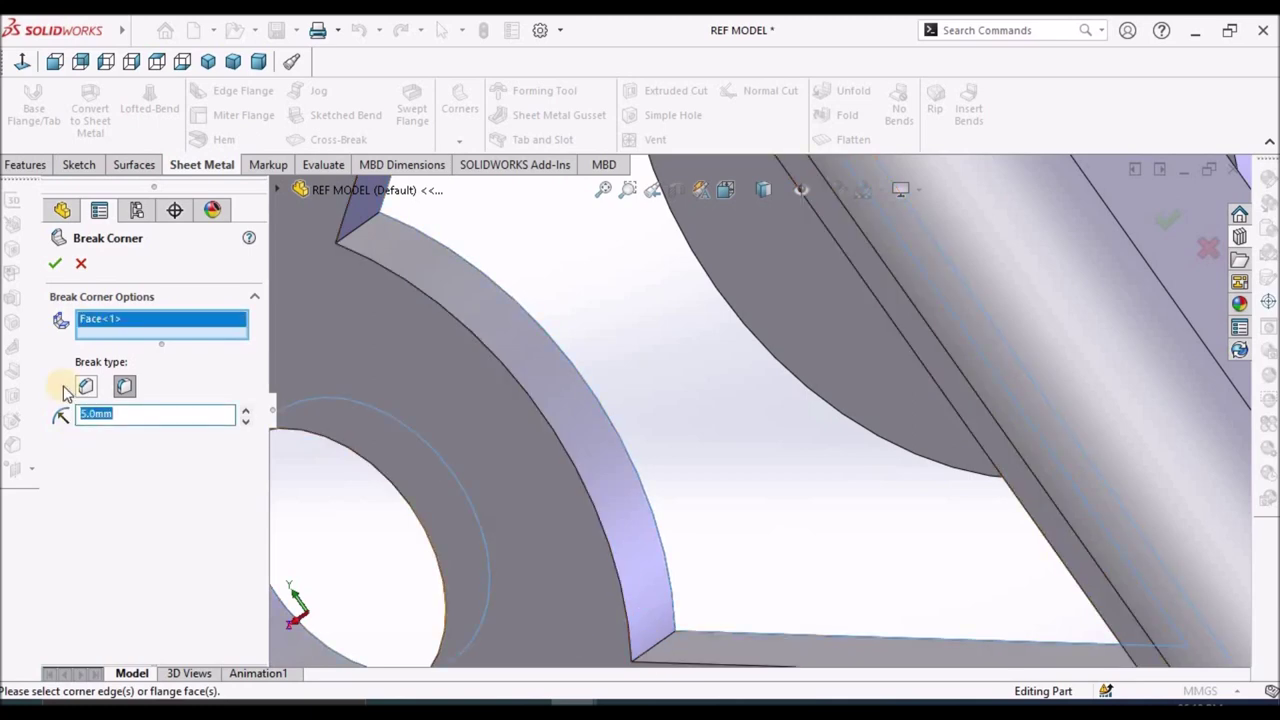
click(88, 266)
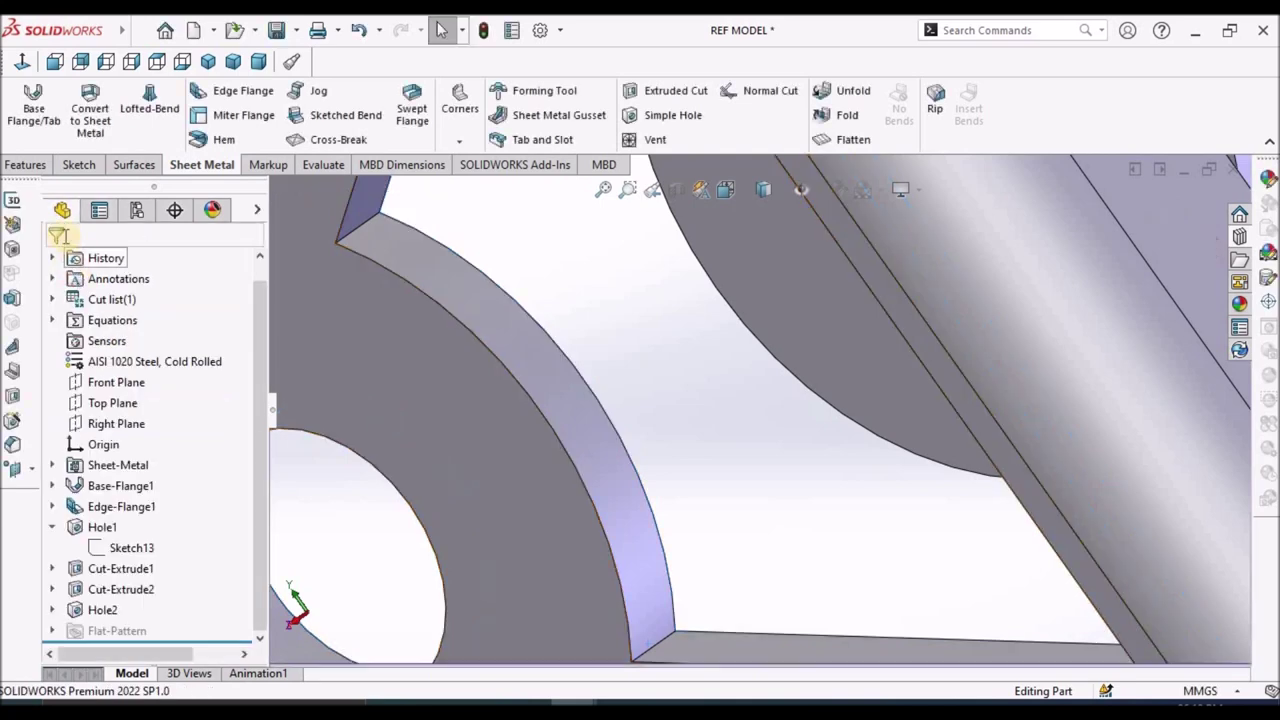
Start a Fillet on the flange cutout's upper corner edge where the slanted side meets the arc, clearing the mistakenly selected face.
click(24, 164)
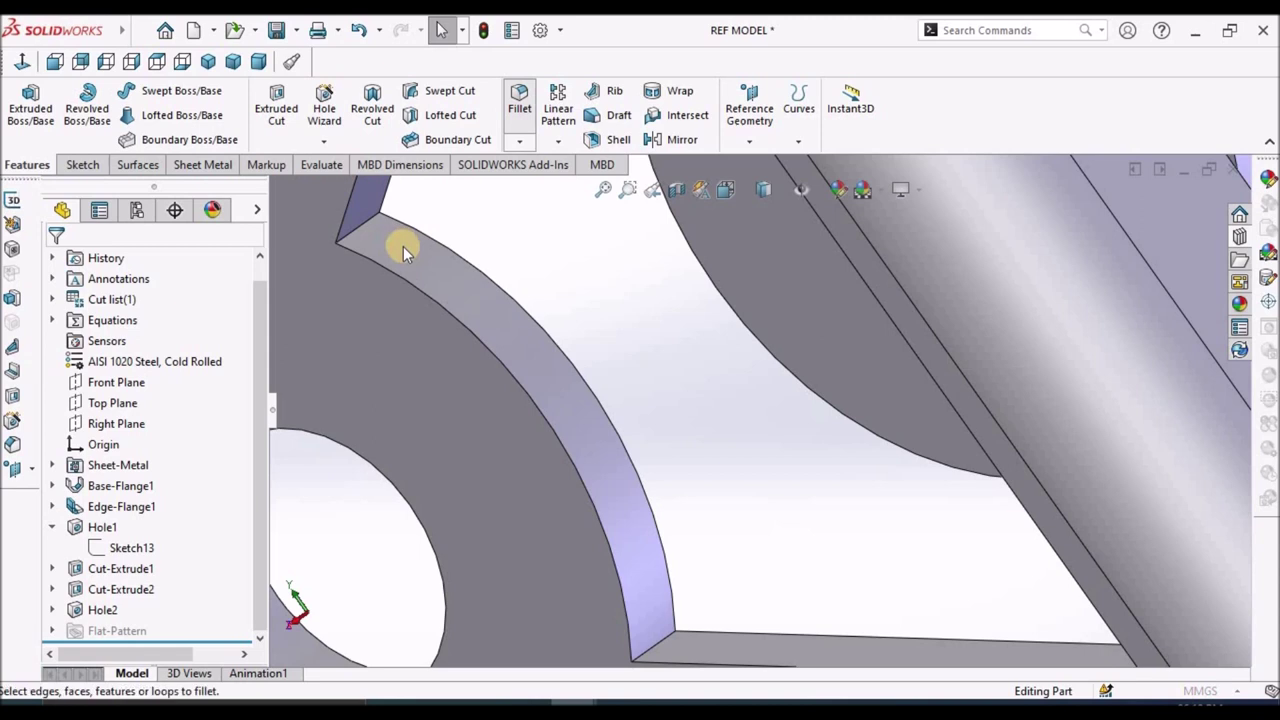
click(355, 223)
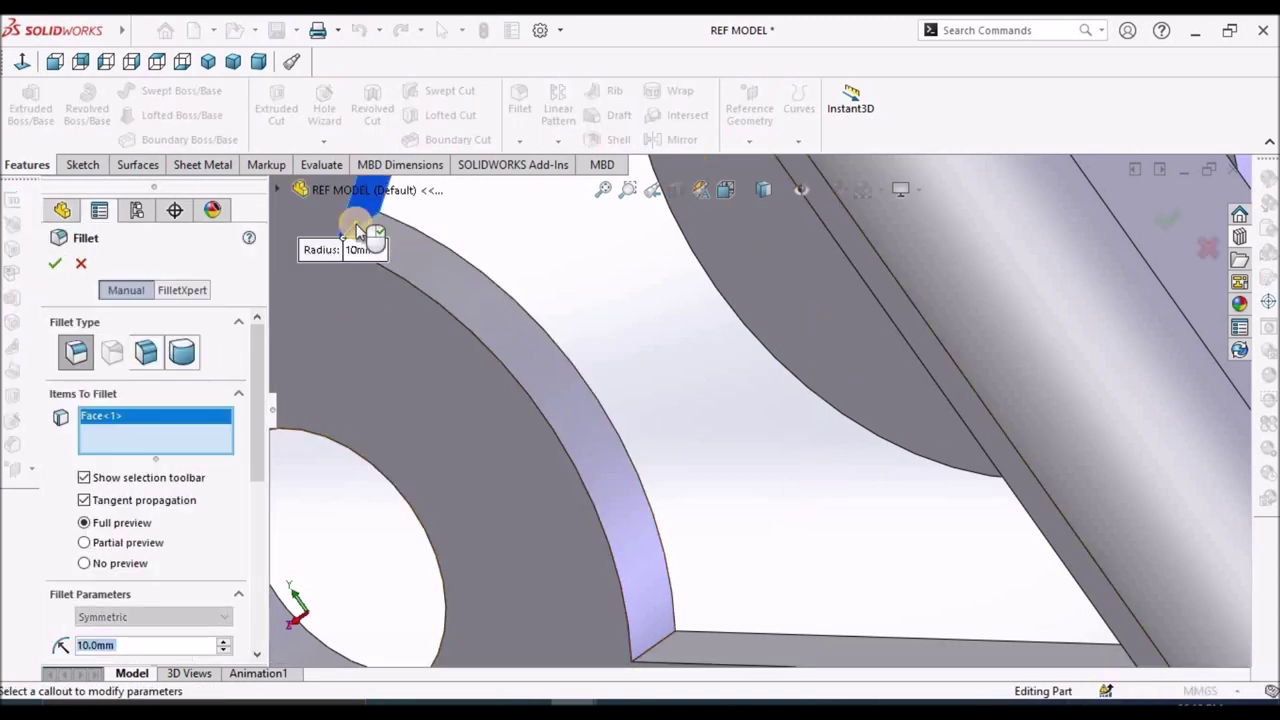
right_click(129, 425)
click(185, 437)
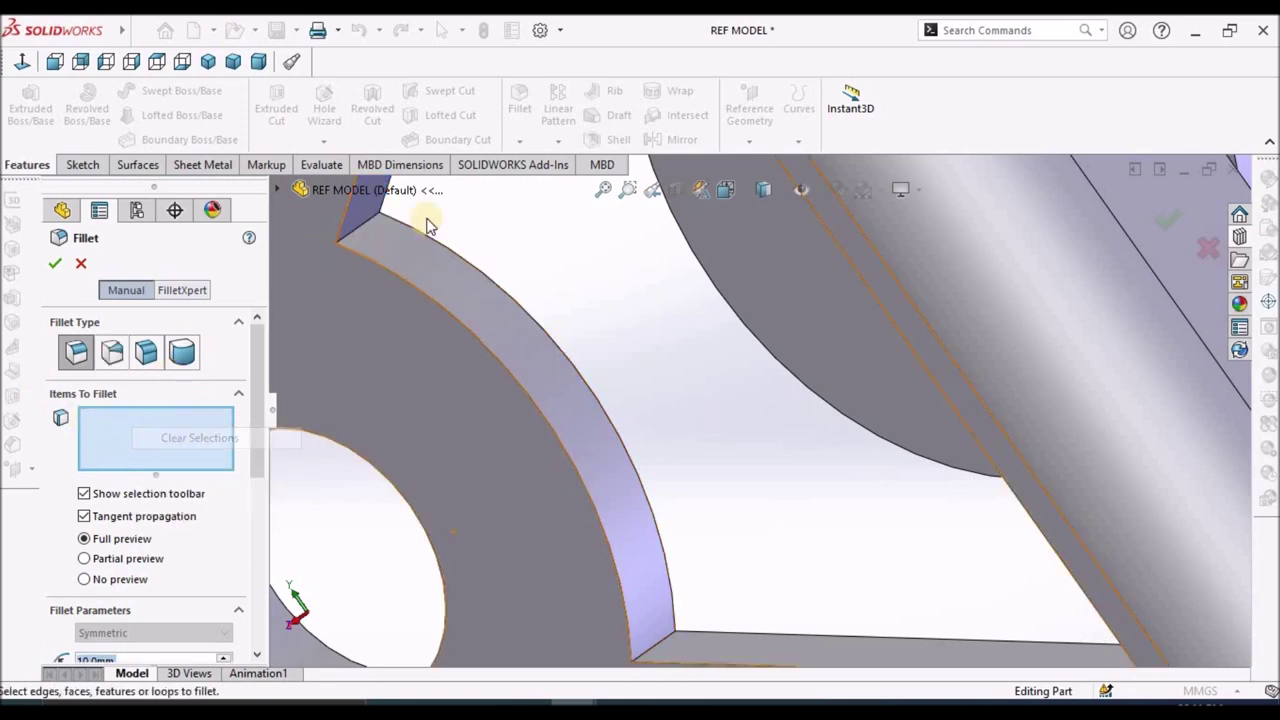
click(360, 228)
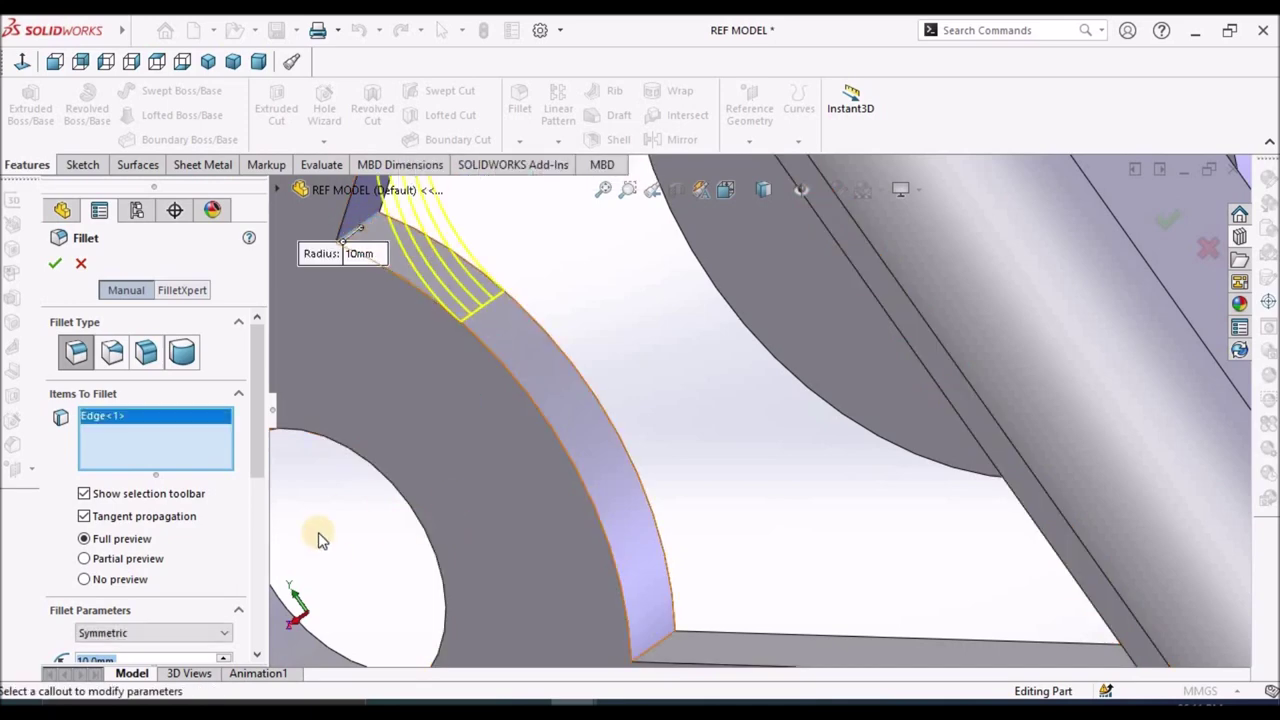
Set the symmetric fillet radius to 5 mm.
scroll(735, 490, up, 5)
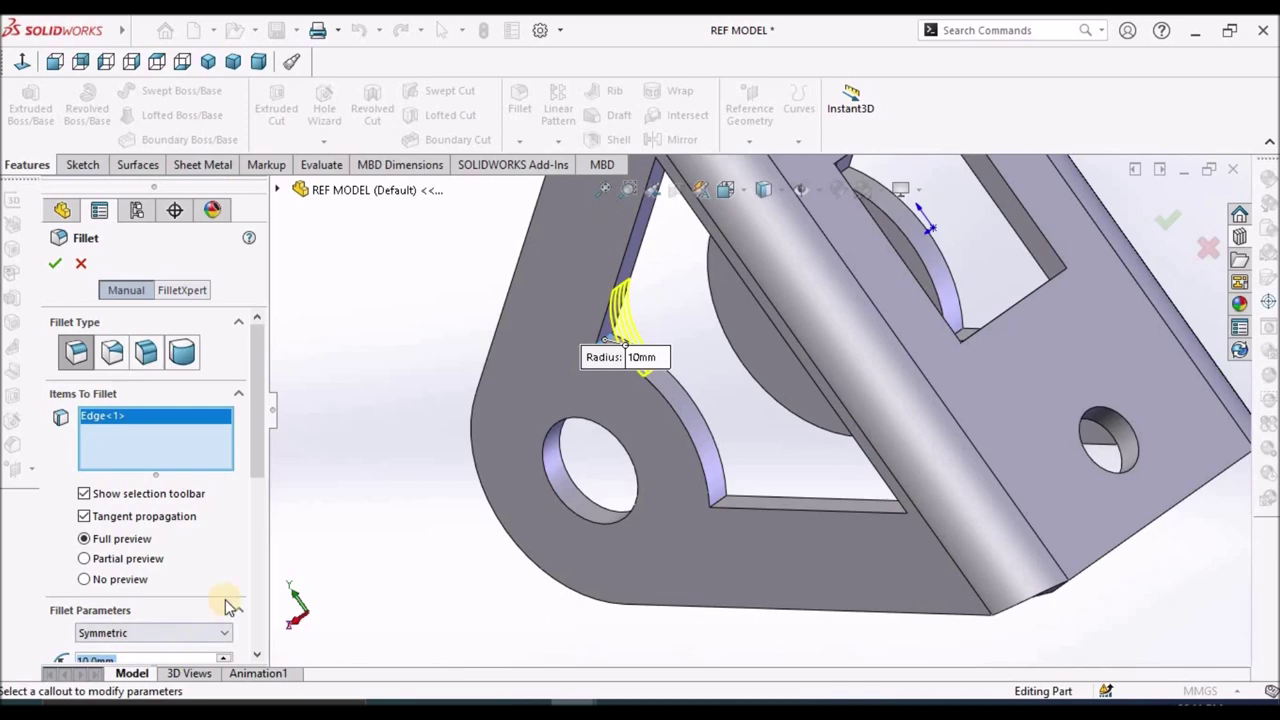
click(256, 538)
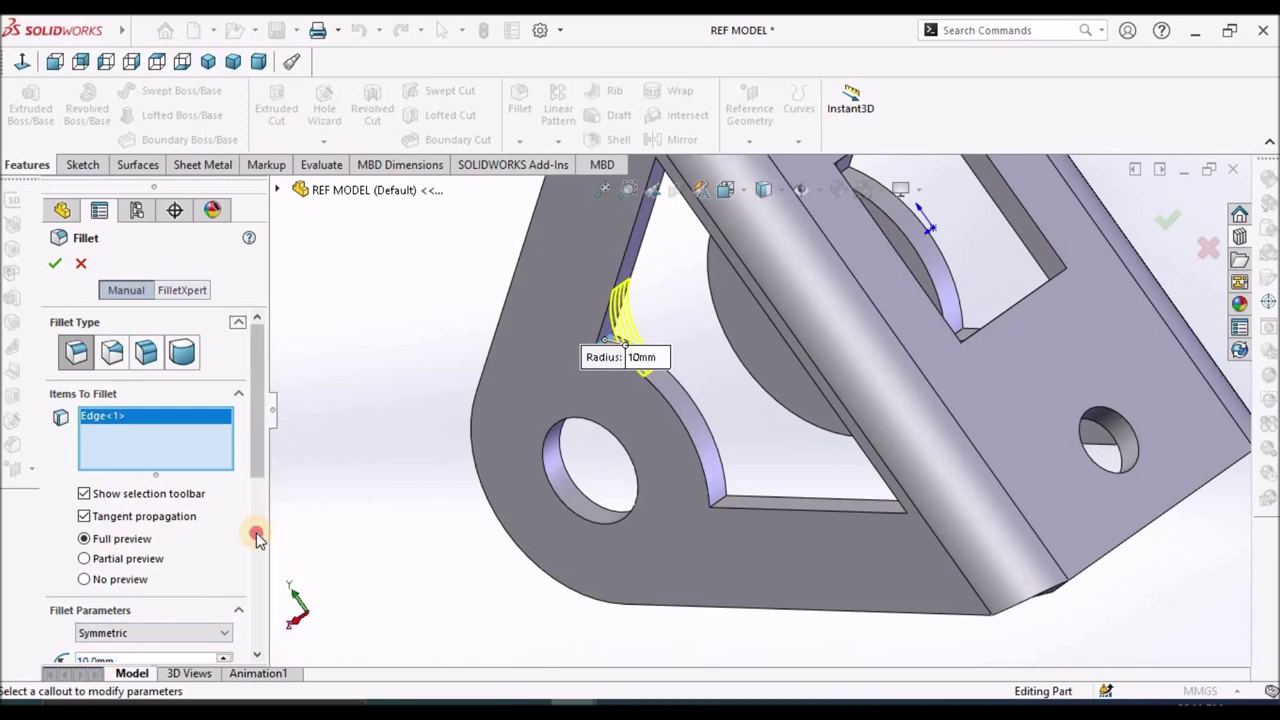
click(254, 476)
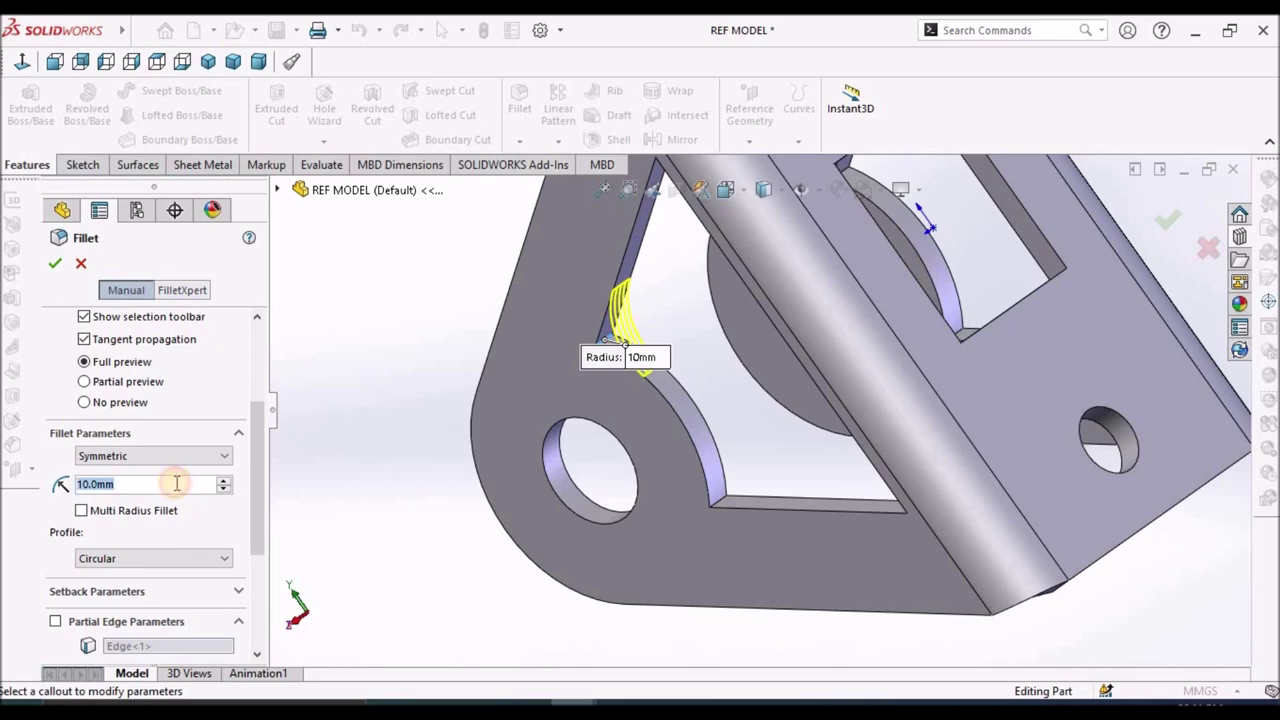
text(5)
key(Return)
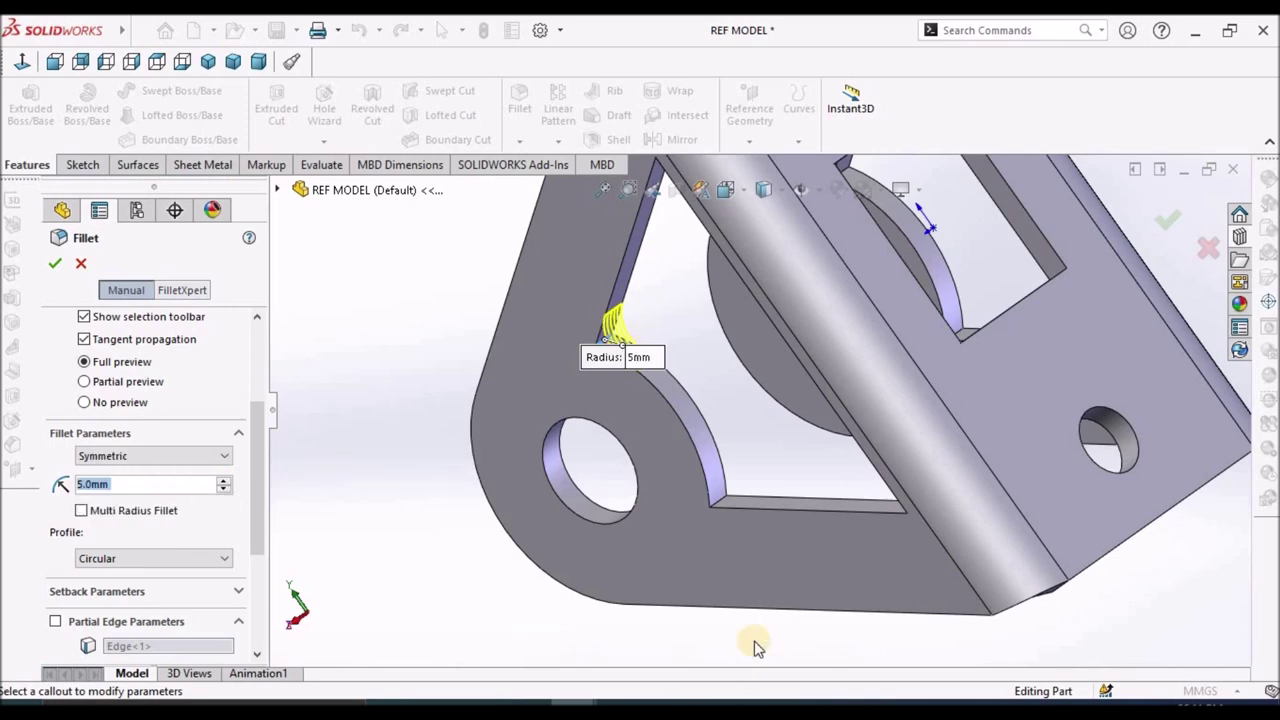
Add the flange cutout's corner edges at the arc's lower end and beside the bend to the 5 mm fillet.
scroll(771, 630, down, 3)
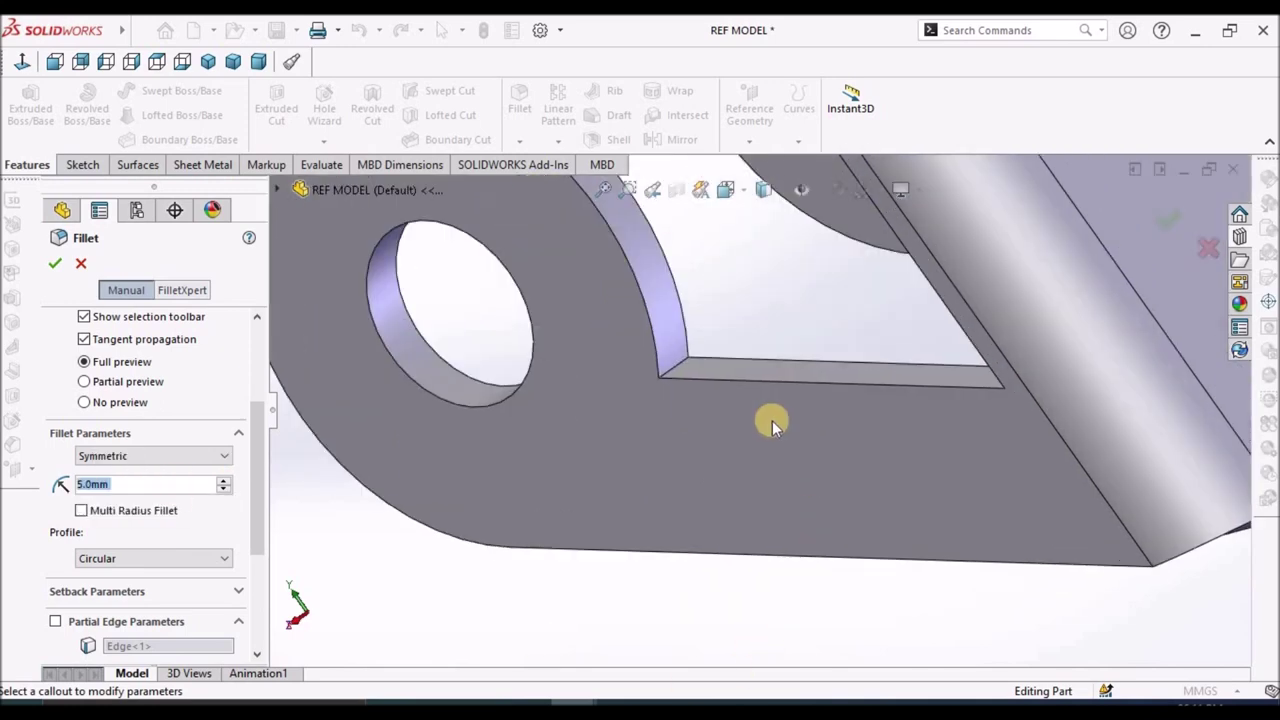
click(674, 368)
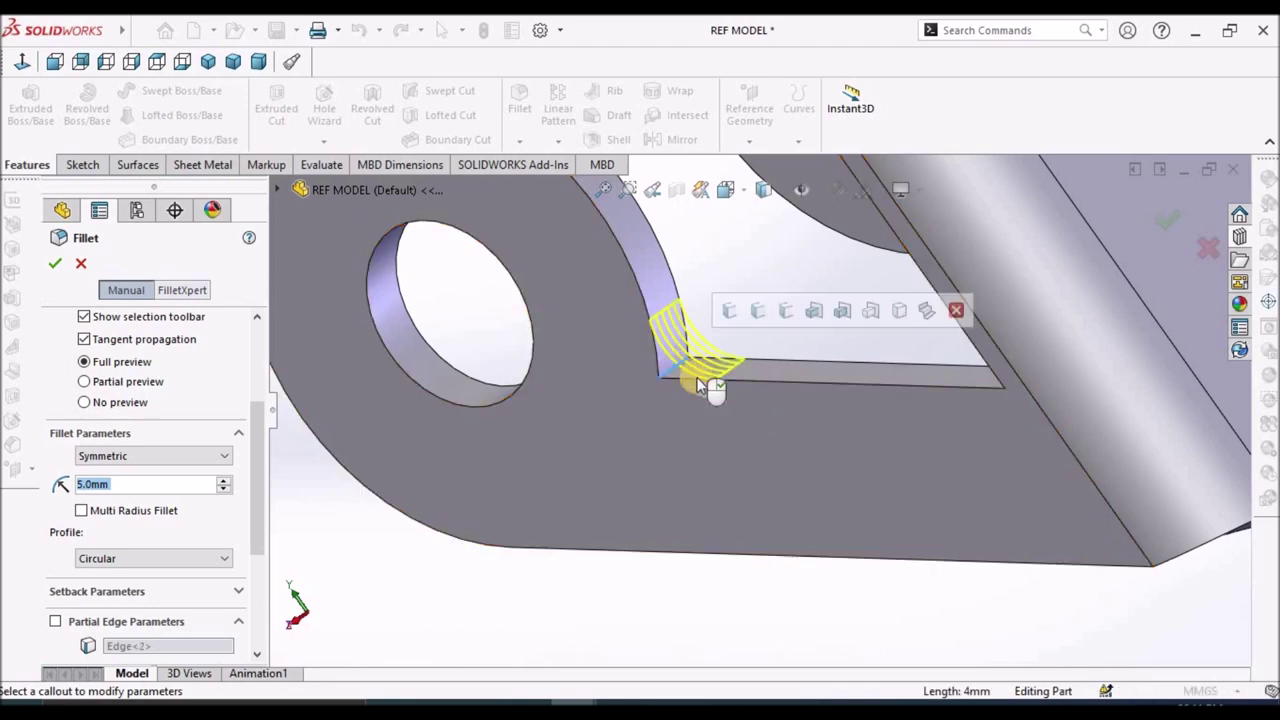
scroll(863, 375, up, 3)
middle_drag(863, 375, 871, 471)
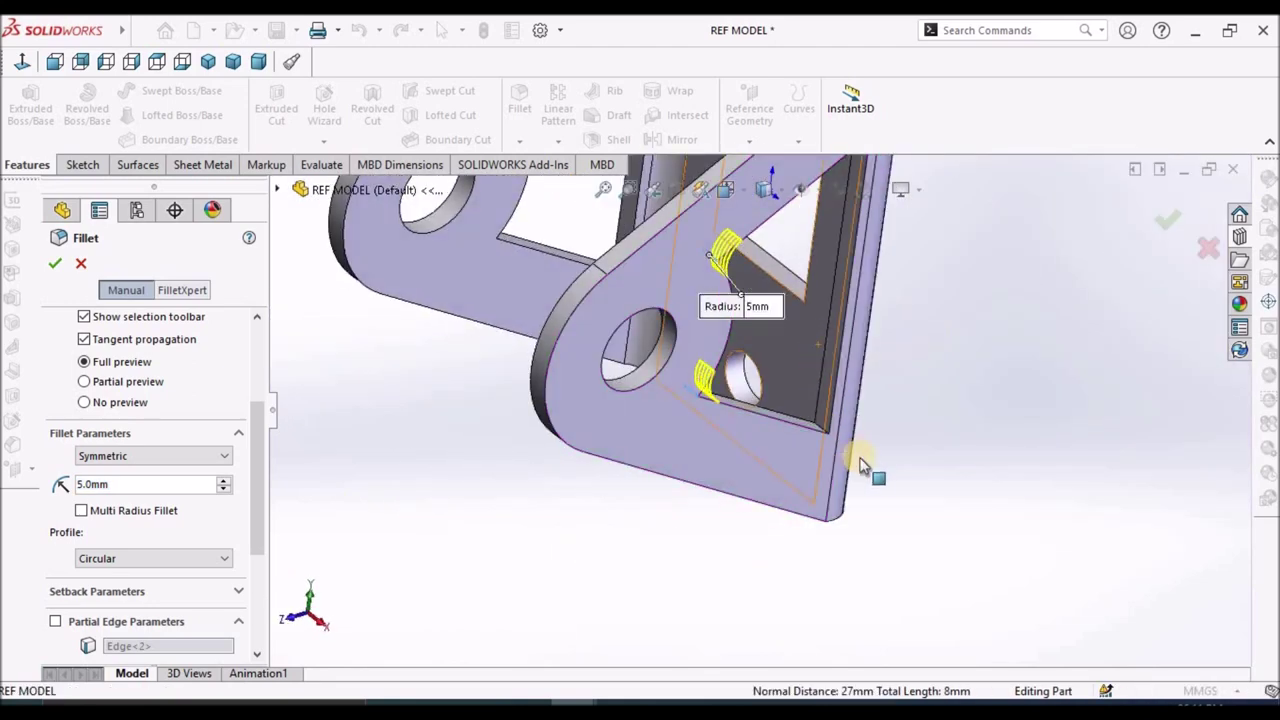
scroll(757, 393, down, 3)
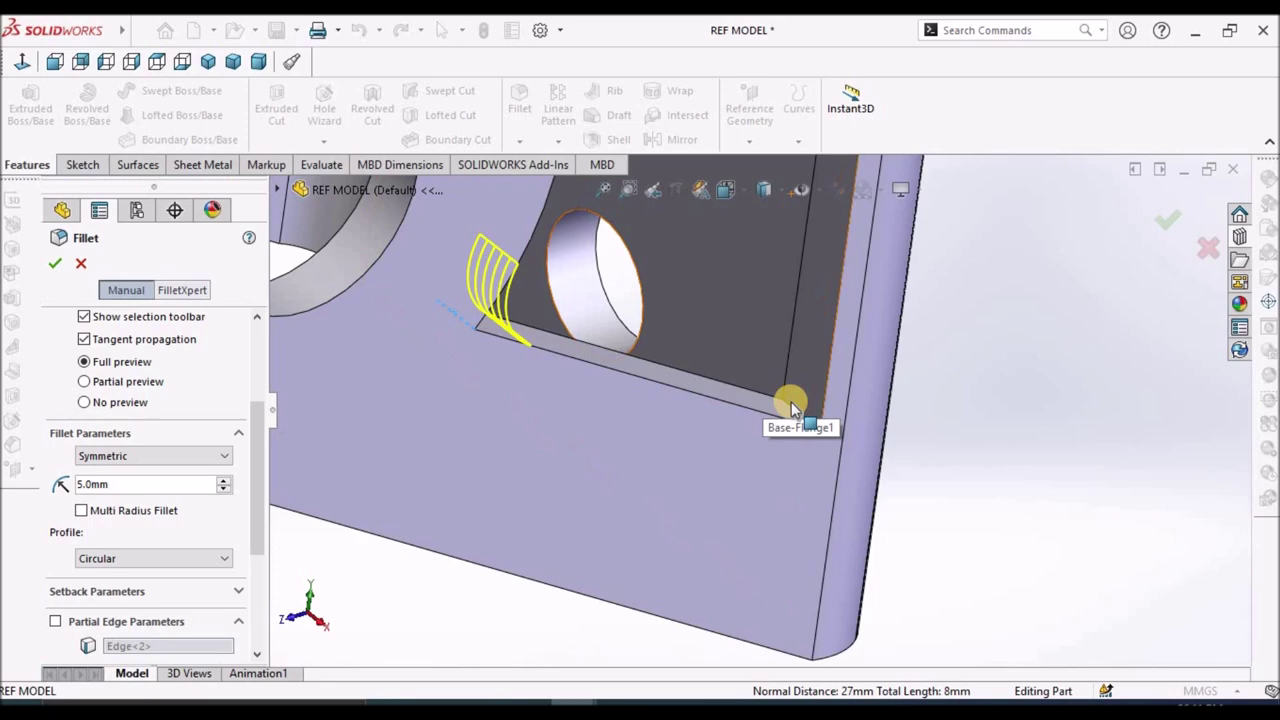
click(797, 412)
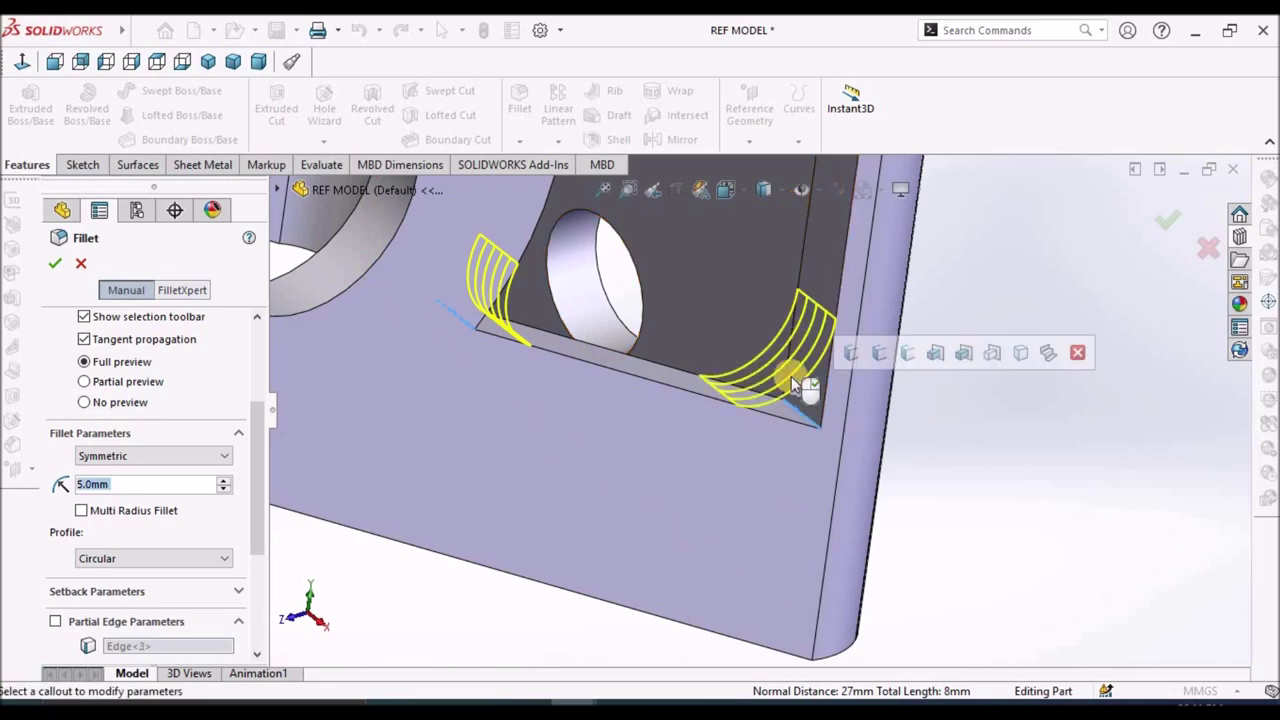
Add the remaining flange cutout corner edges and one corner edge of the base plate's rectangular cutout to the fillet.
scroll(785, 350, up, 3)
scroll(773, 328, up, 3)
middle_drag(770, 300, 790, 261)
scroll(800, 265, down, 5)
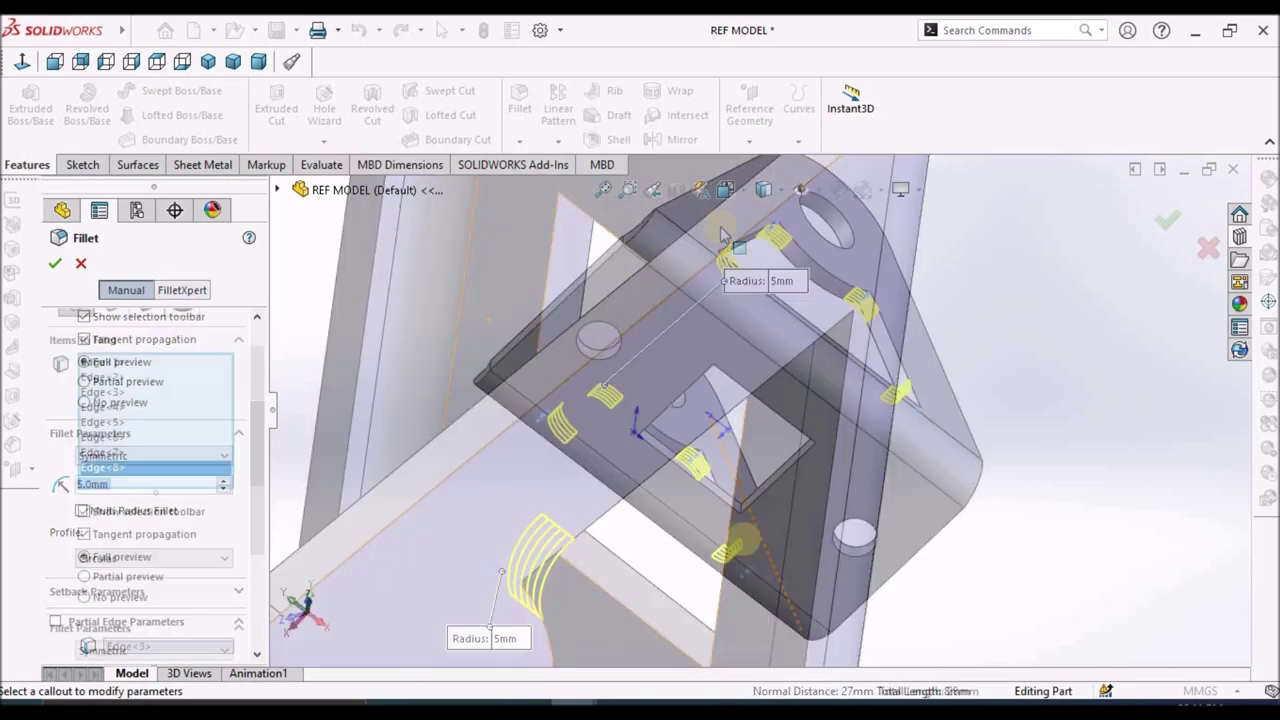
scroll(751, 429, down, 5)
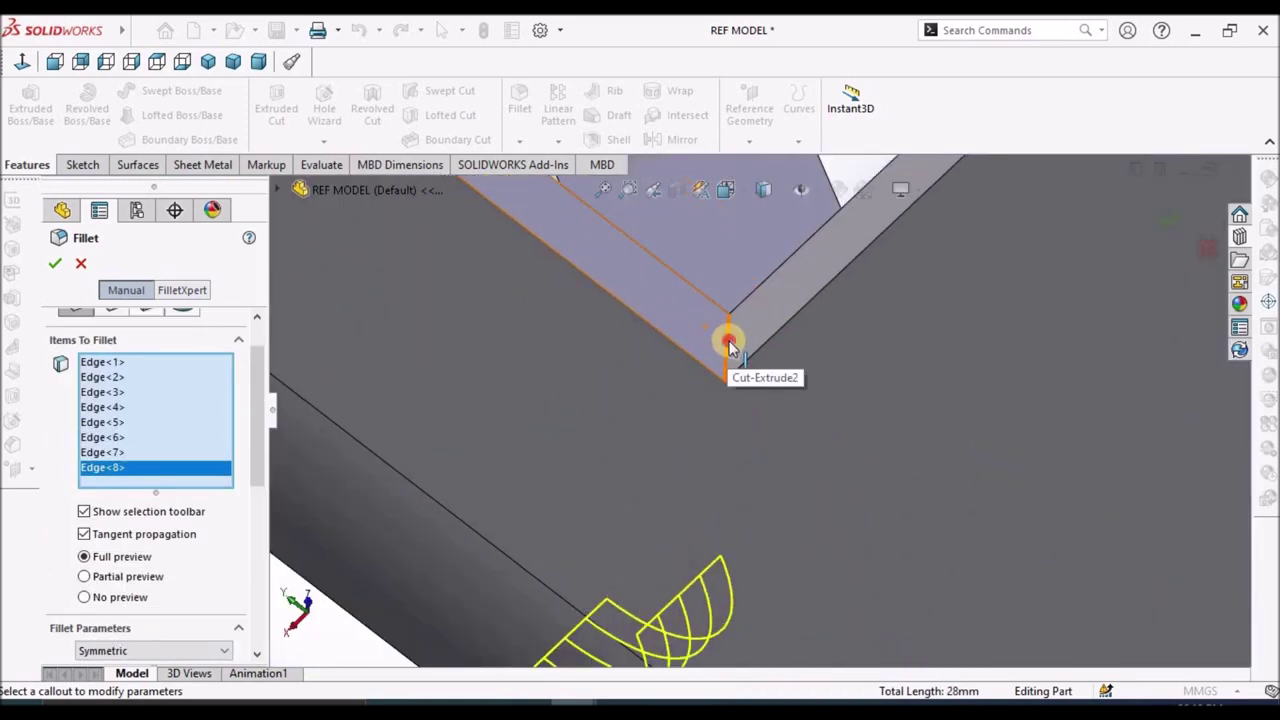
click(729, 345)
Add two more corner edges of the base plate's rectangular cutout to the fillet.
scroll(735, 348, up, 5)
middle_drag(665, 280, 701, 323)
scroll(701, 323, down, 5)
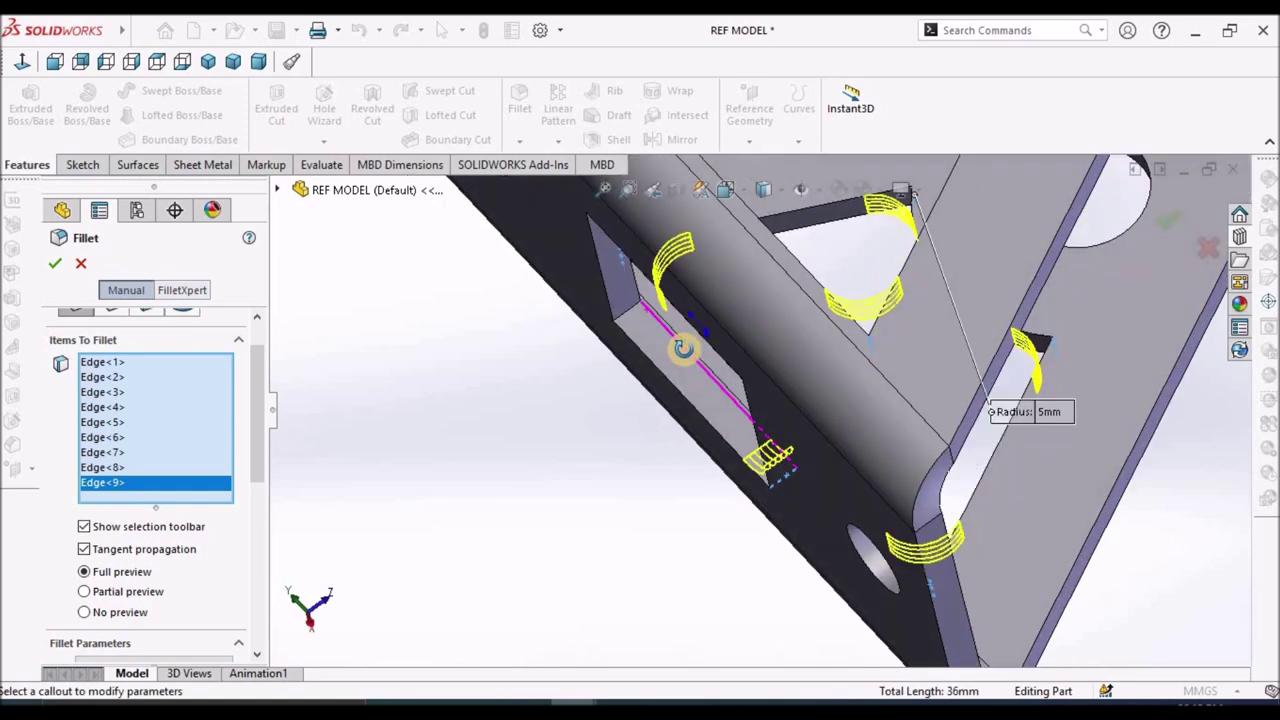
scroll(574, 296, down, 3)
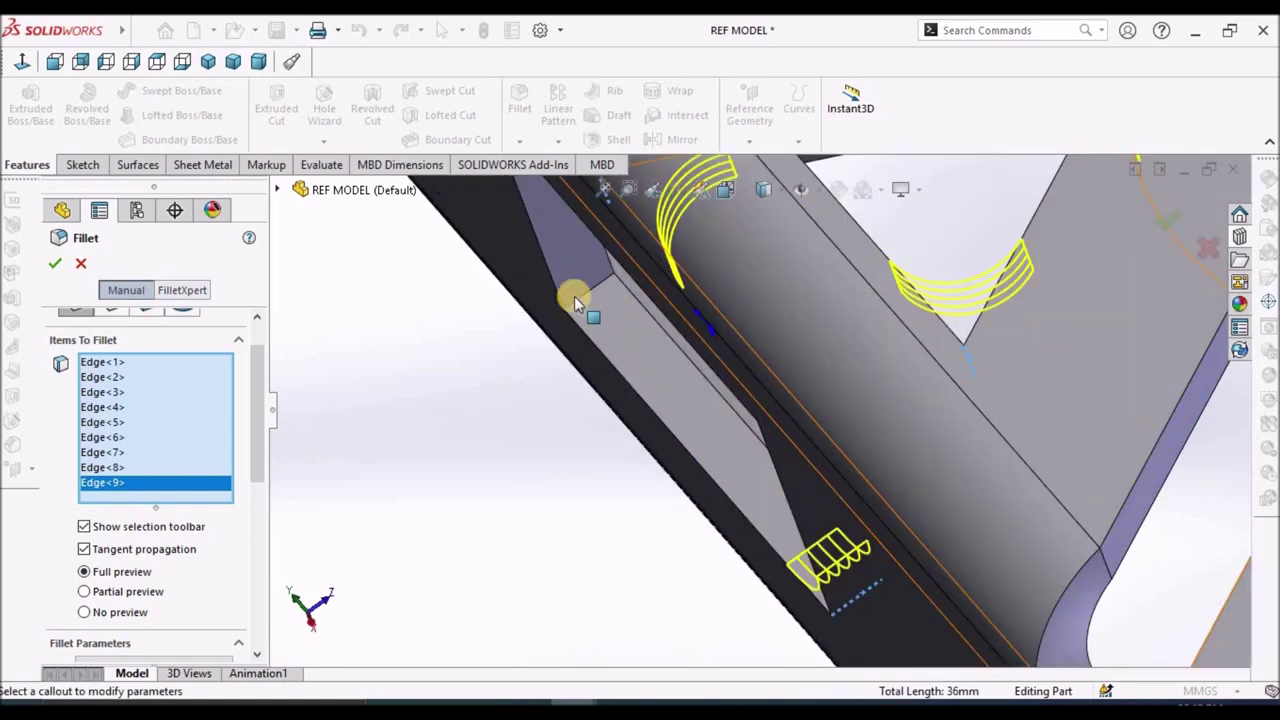
click(584, 303)
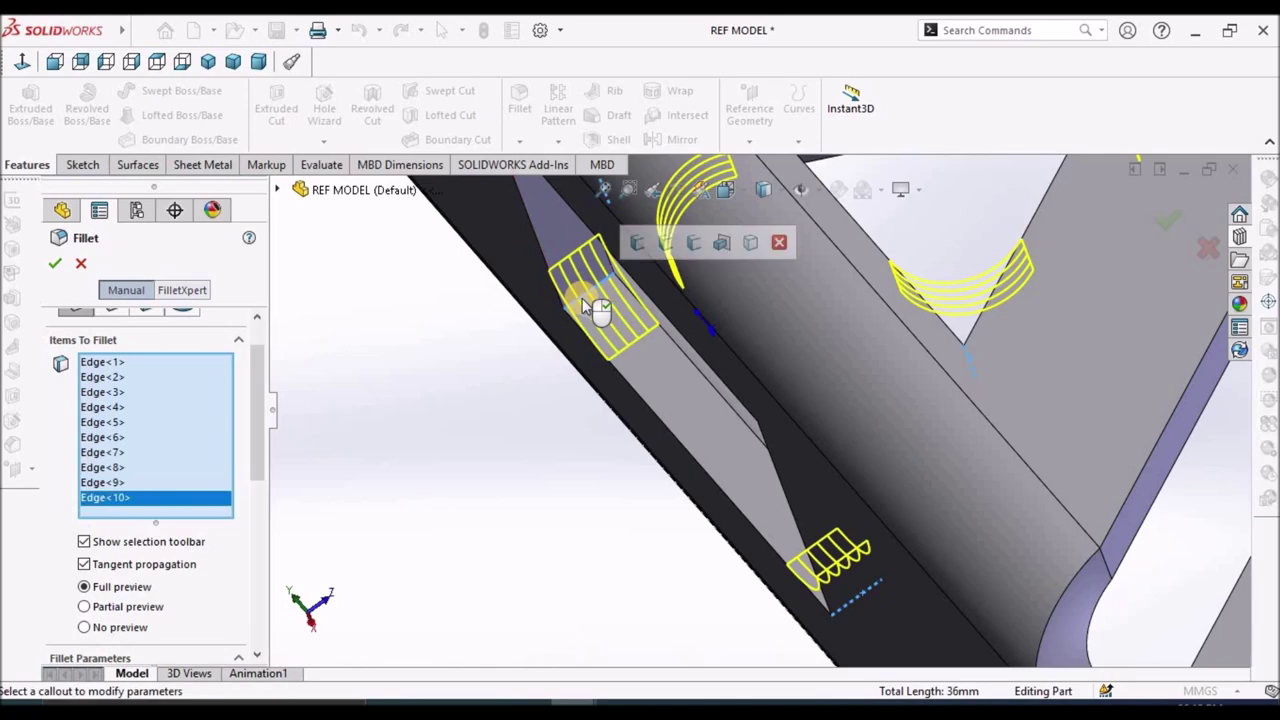
scroll(582, 298, up, 5)
middle_drag(639, 323, 462, 276)
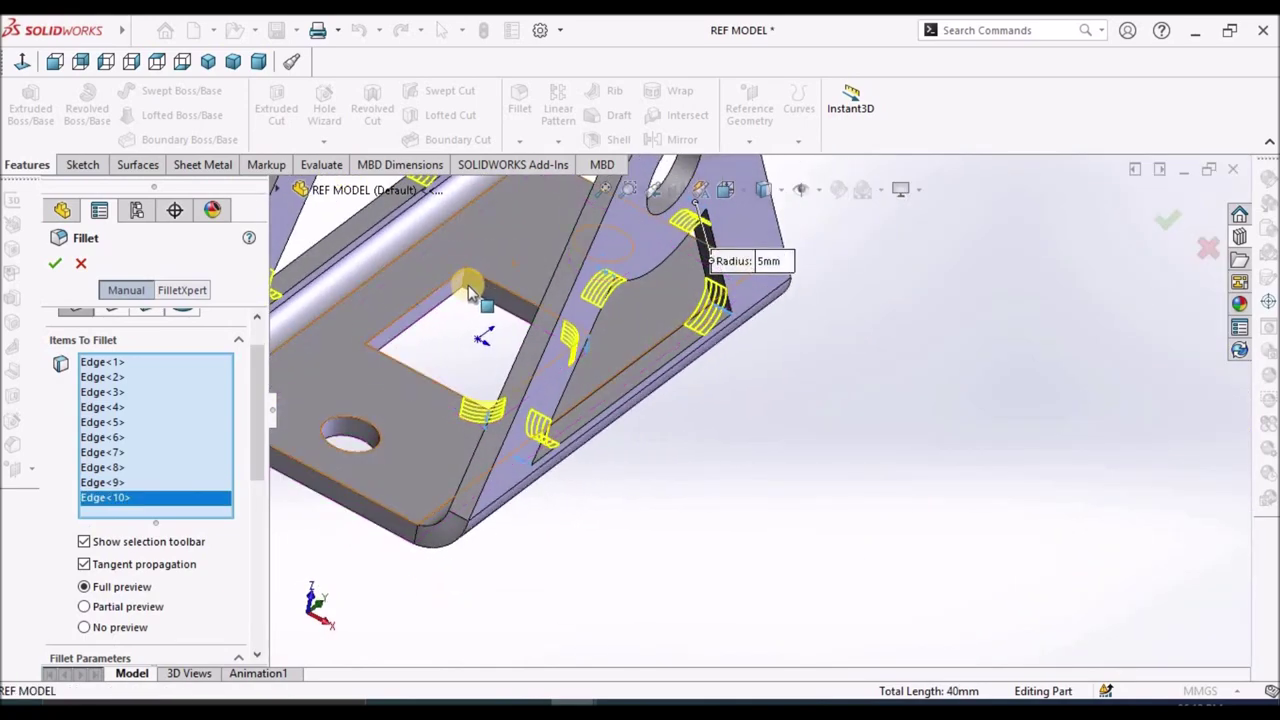
scroll(490, 289, down, 6)
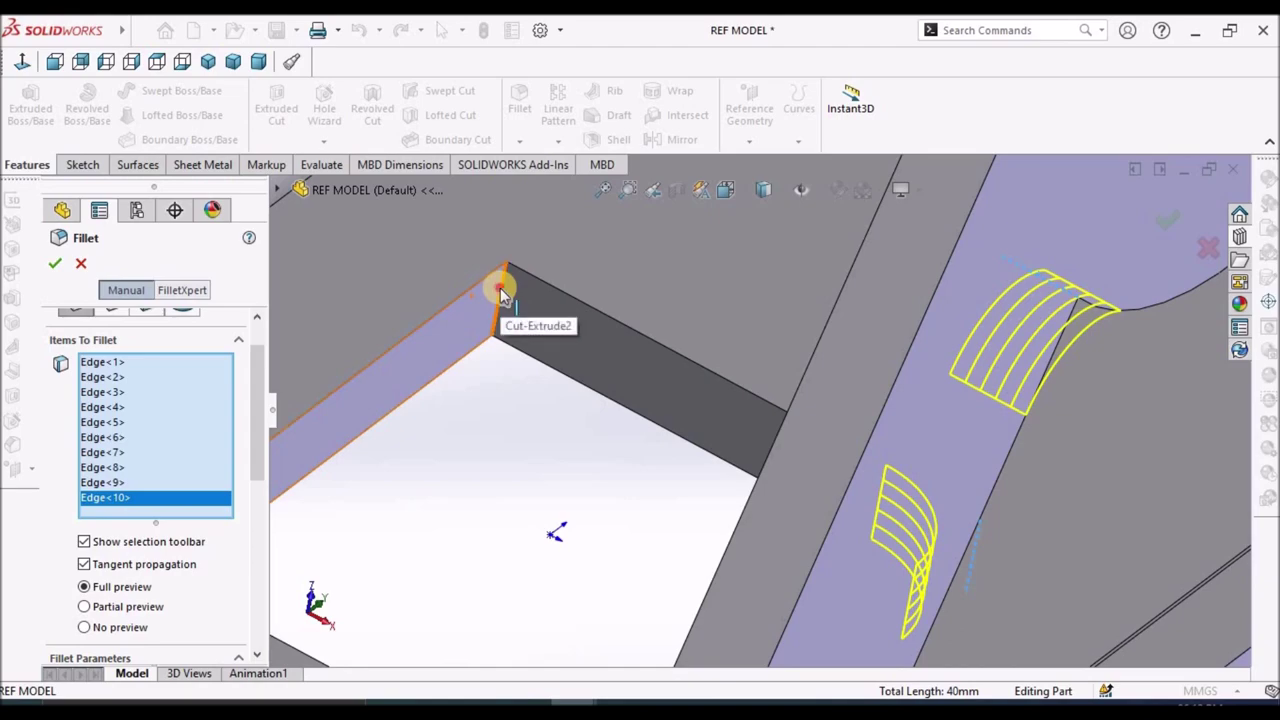
click(500, 288)
Add the last corner edge of the base plate cutout and apply the 5 mm fillet.
scroll(500, 288, up, 8)
middle_drag(529, 389, 529, 497)
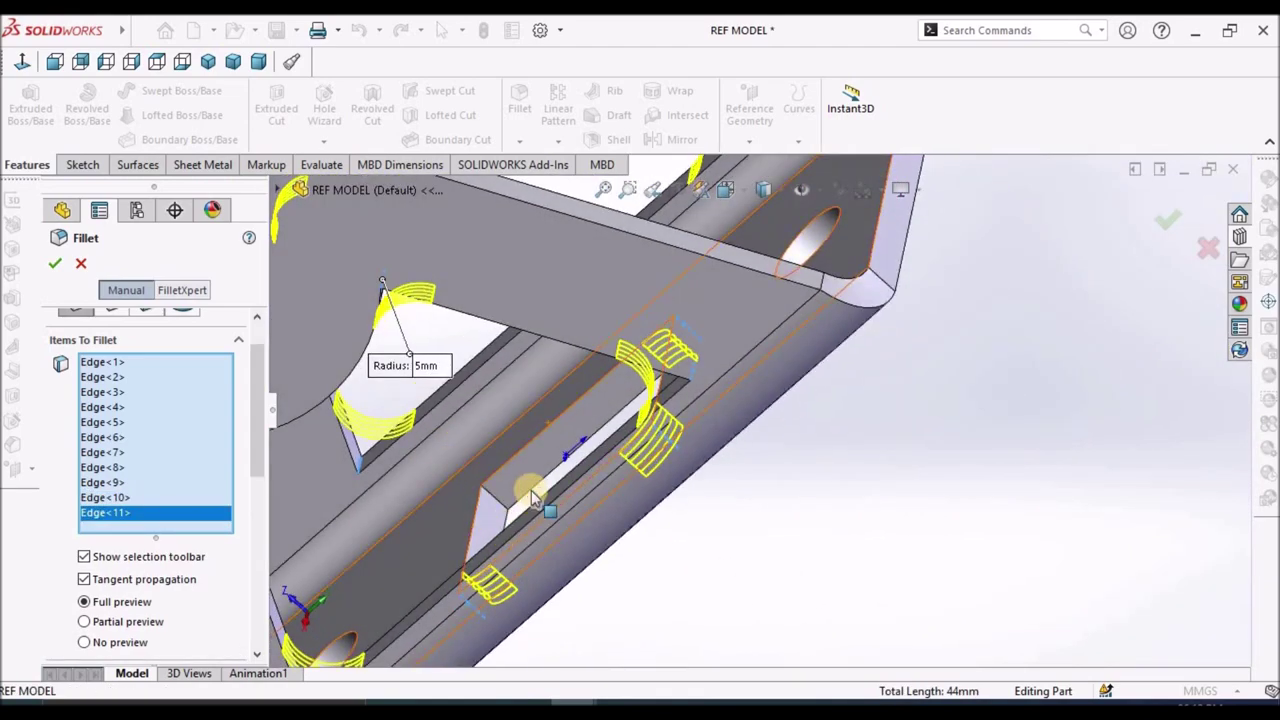
scroll(520, 502, down, 3)
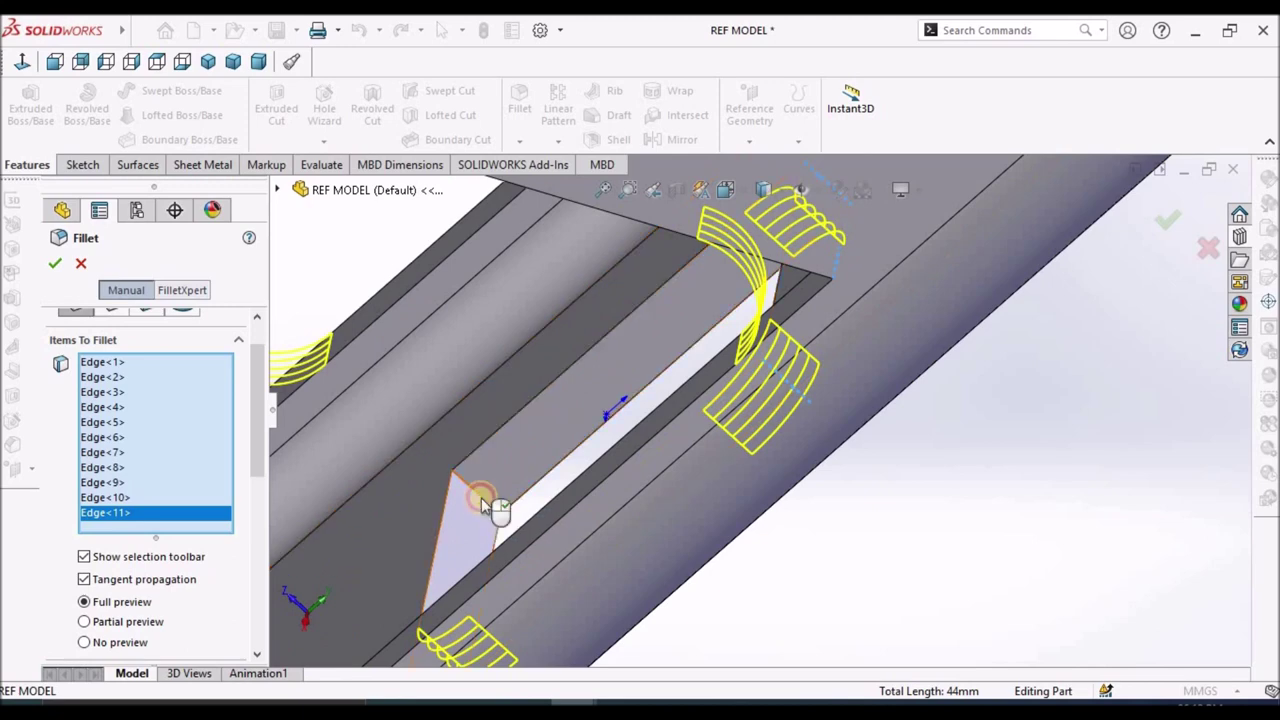
click(481, 503)
key(f)
middle_drag(632, 363, 728, 555)
scroll(728, 555, up, 1)
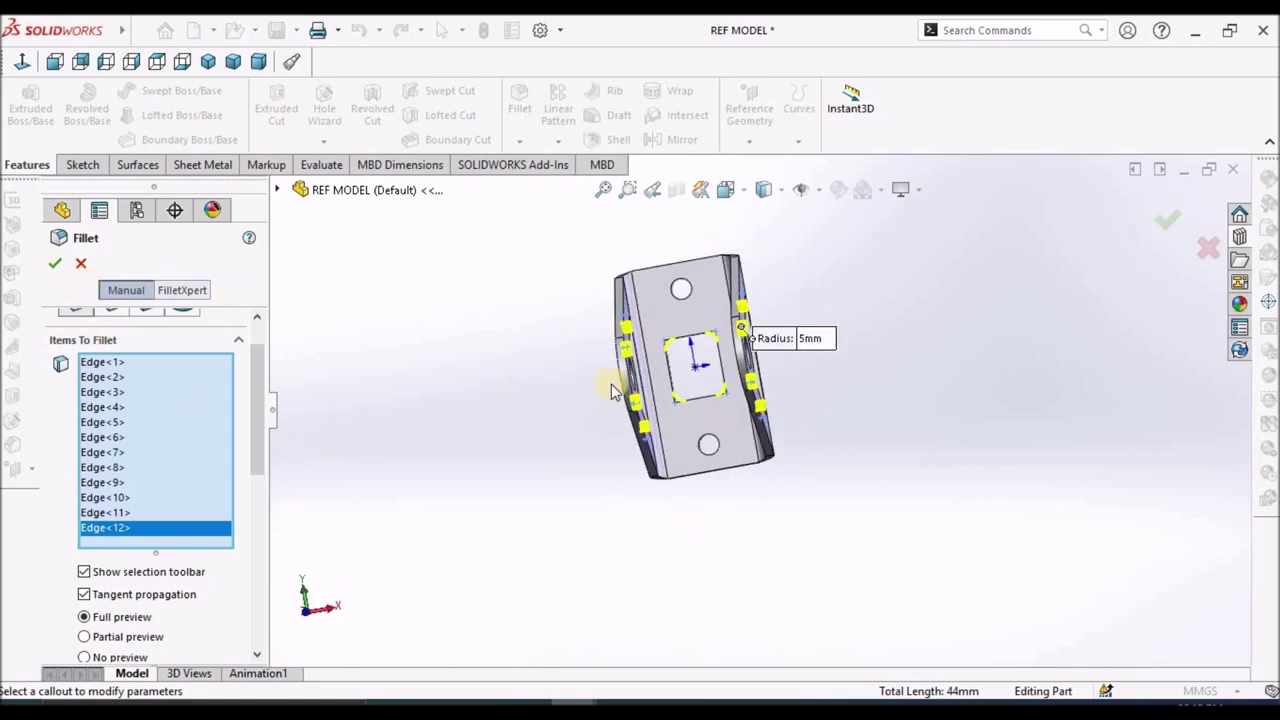
scroll(743, 425, down, 4)
middle_drag(743, 425, 660, 460)
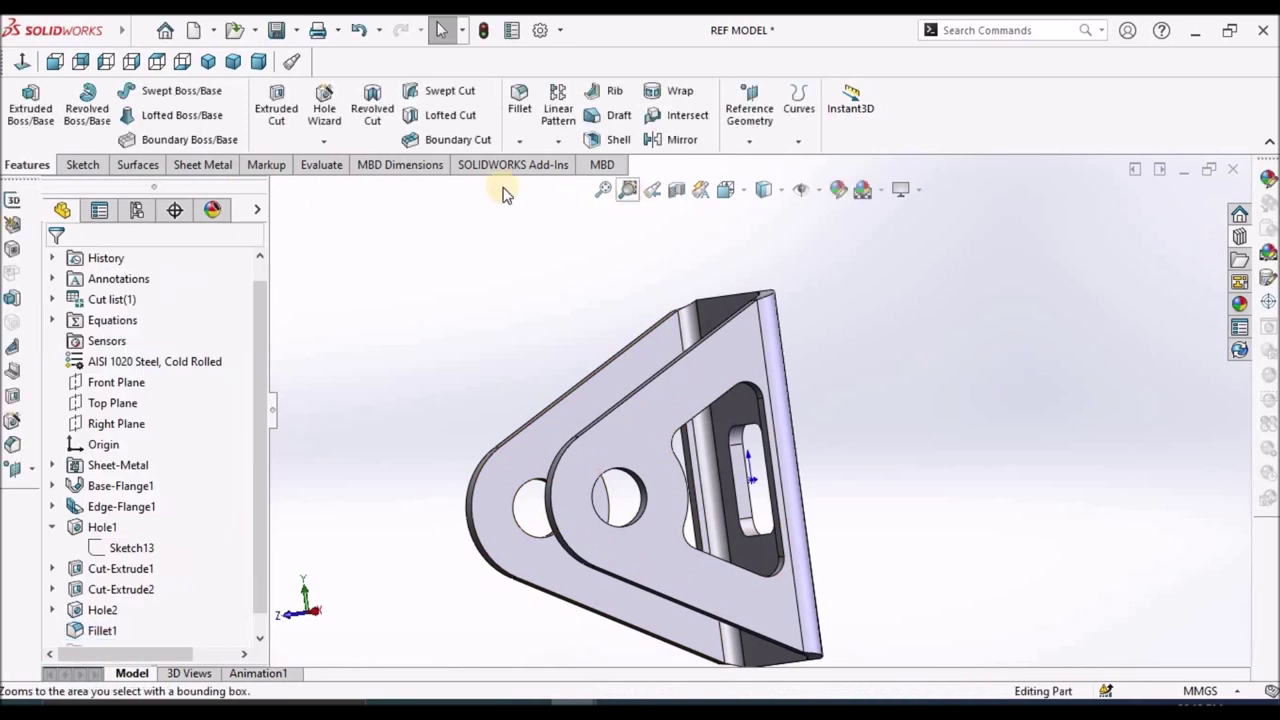
Show the bracket in trimetric view and save the part.
click(233, 61)
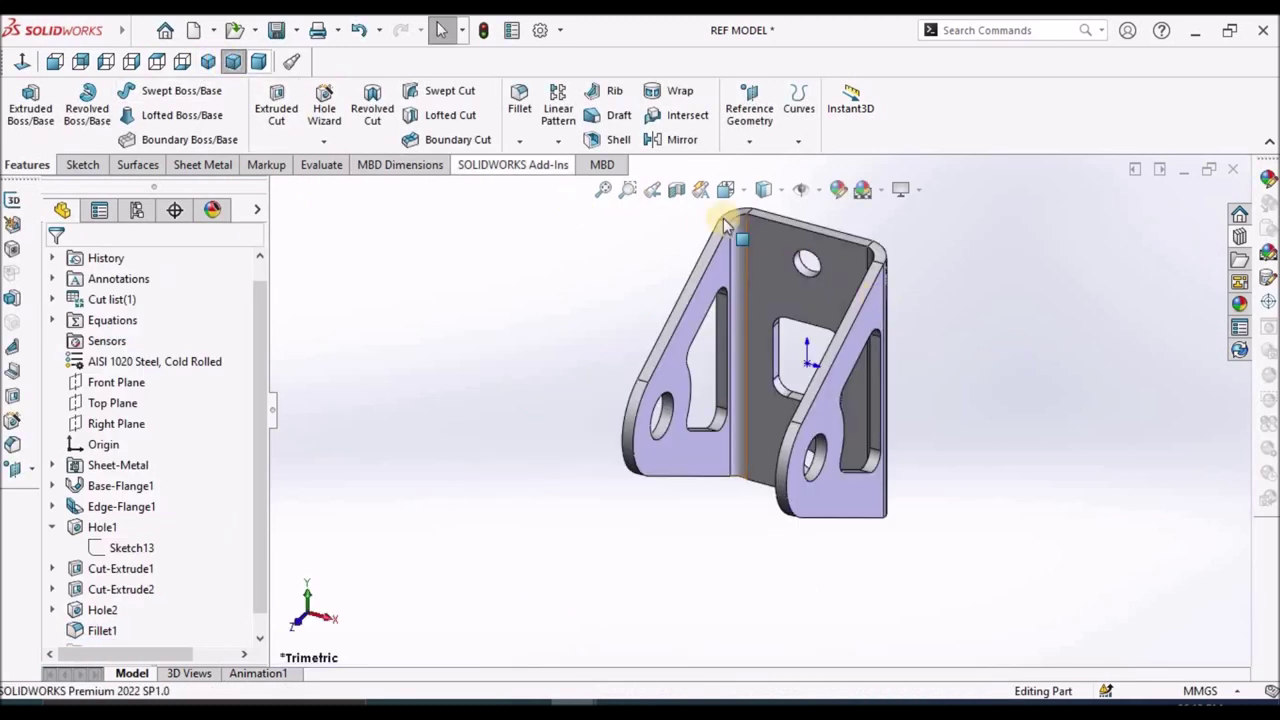
click(280, 31)
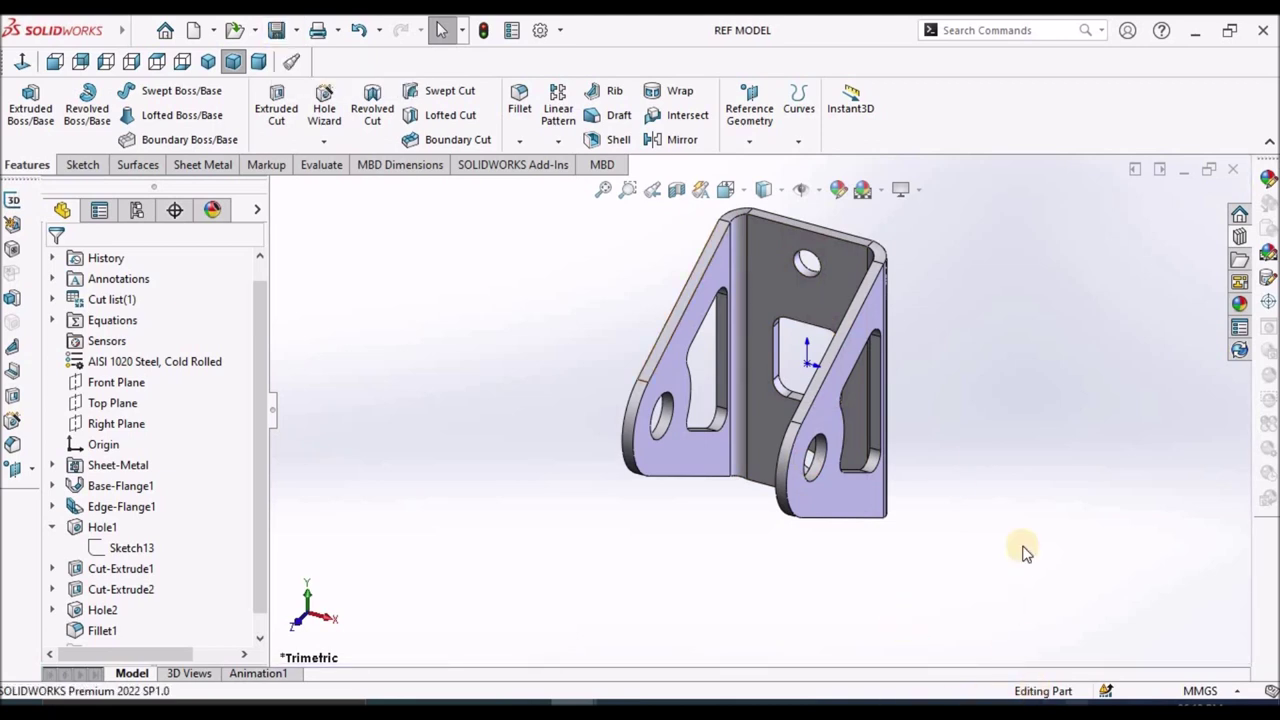
ctrl+middle_drag(862, 351, 804, 383)
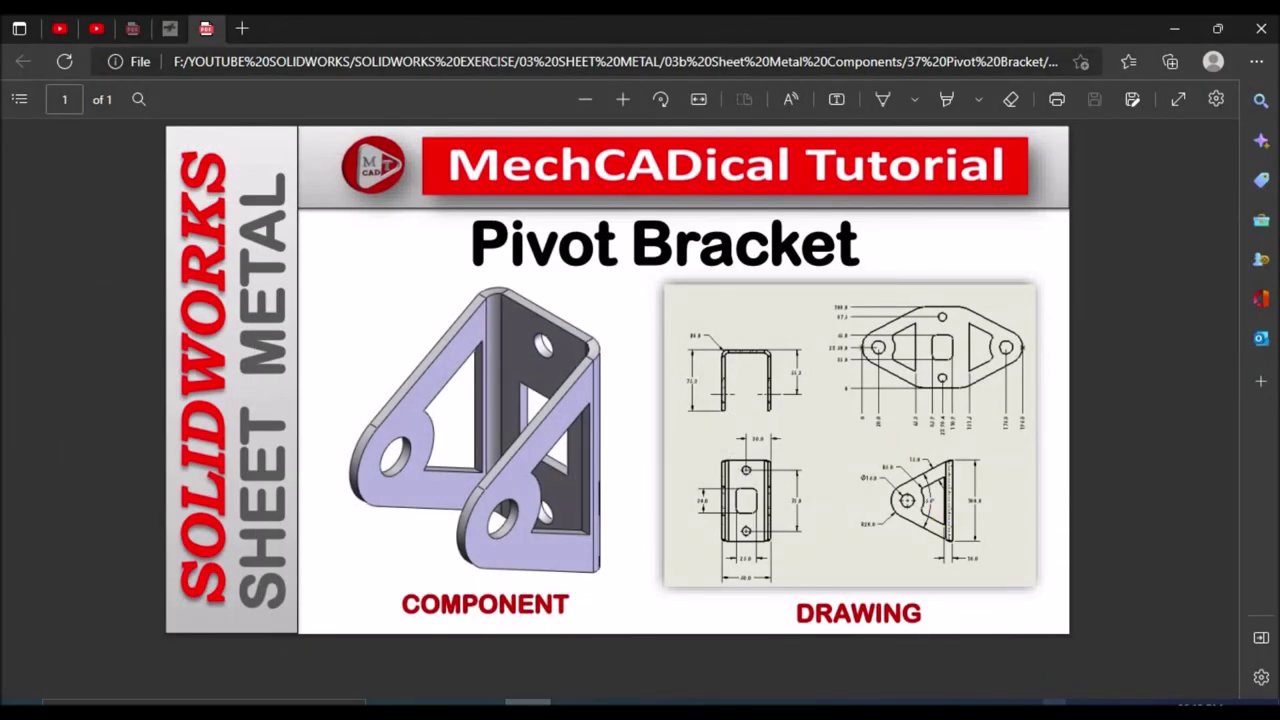
Switch to REF Drawing and place a model view of REF MODEL on the left half of the sheet.
click(1060, 706)
click(1055, 636)
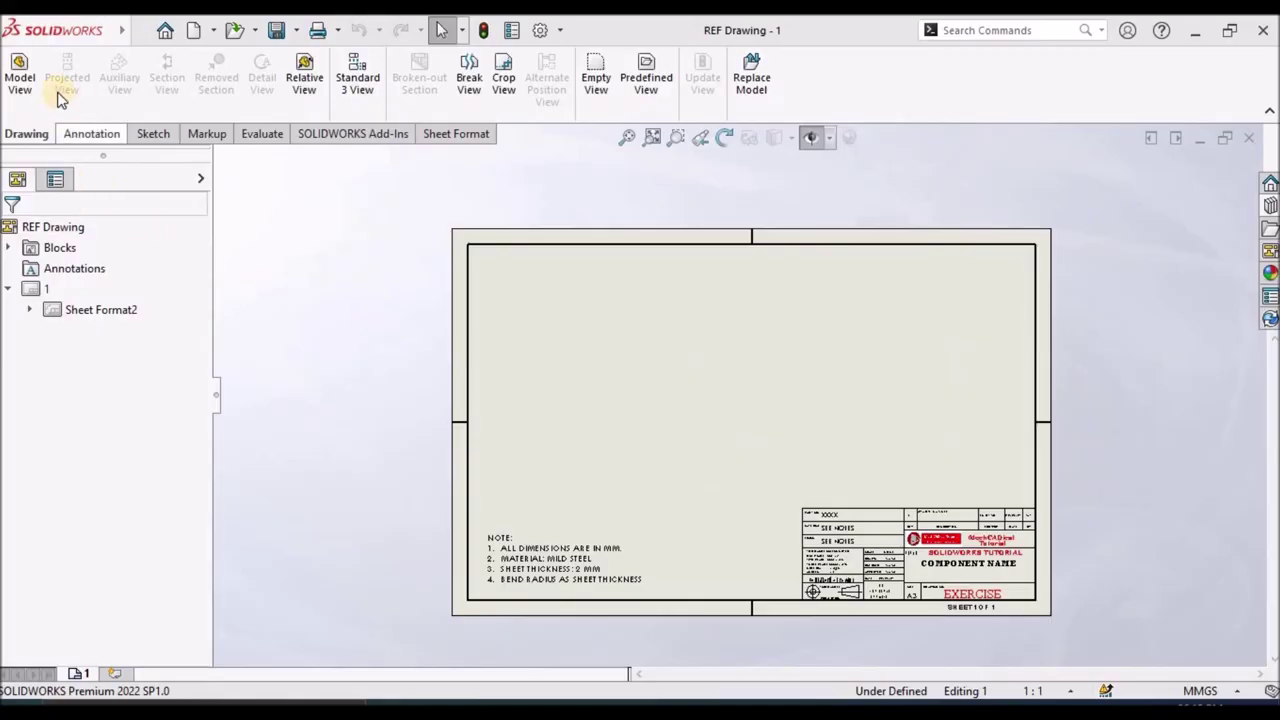
click(22, 78)
click(90, 372)
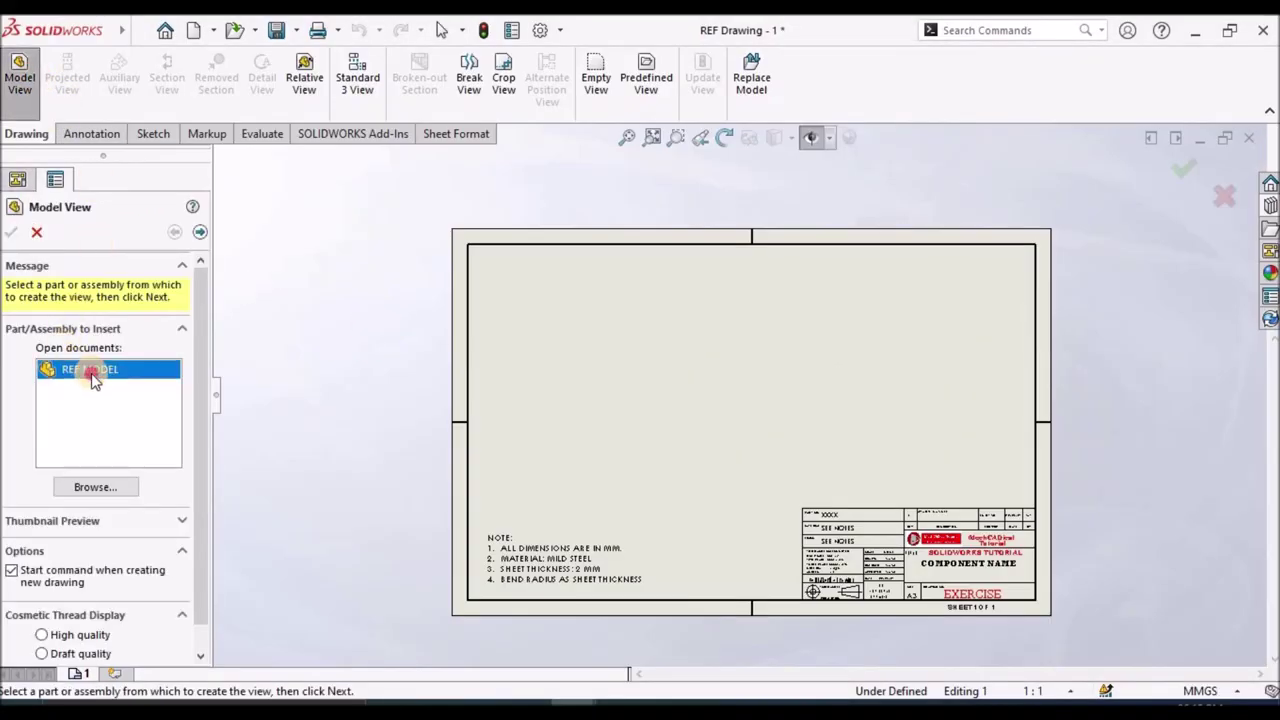
click(603, 406)
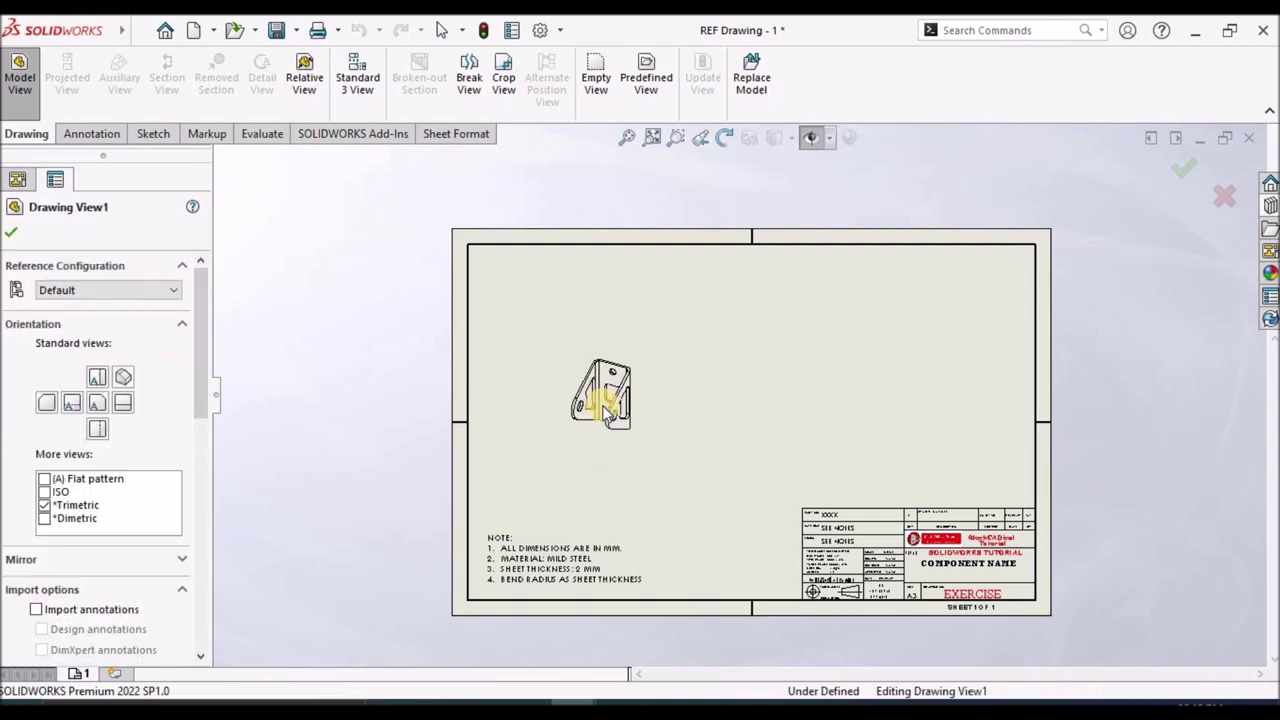
Set the placed view's orientation to Front and close its properties.
click(53, 491)
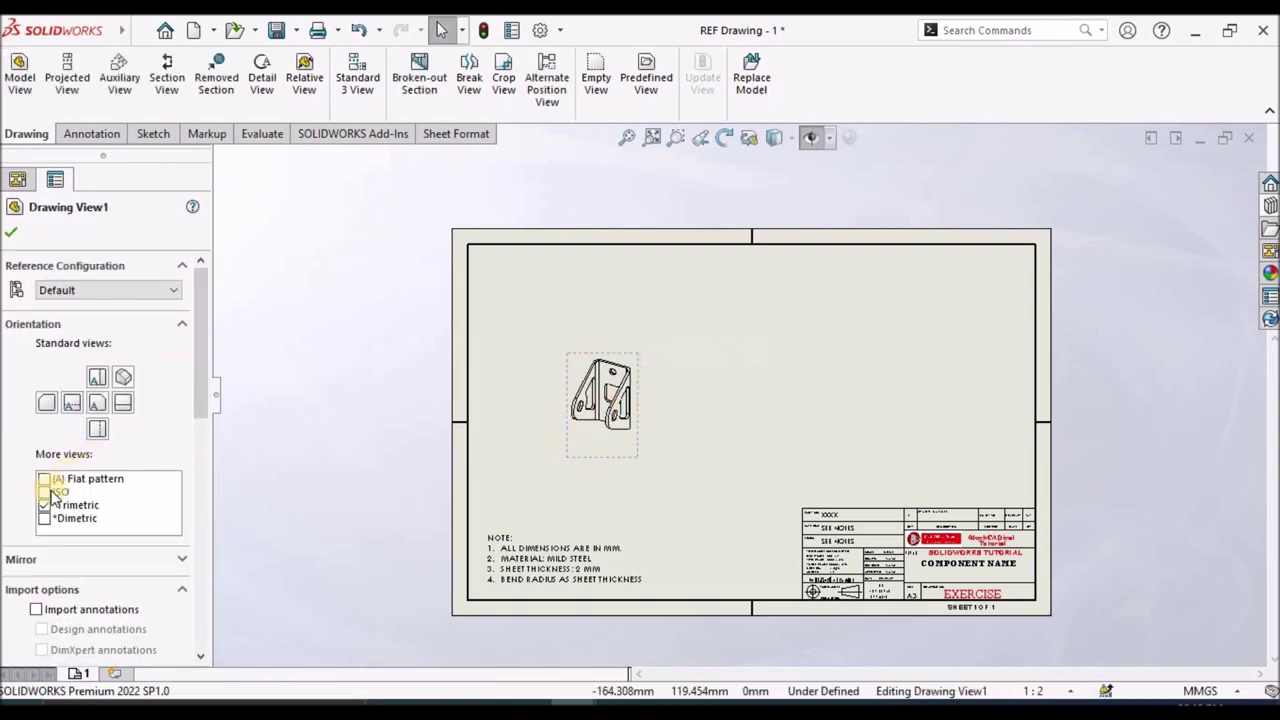
click(94, 404)
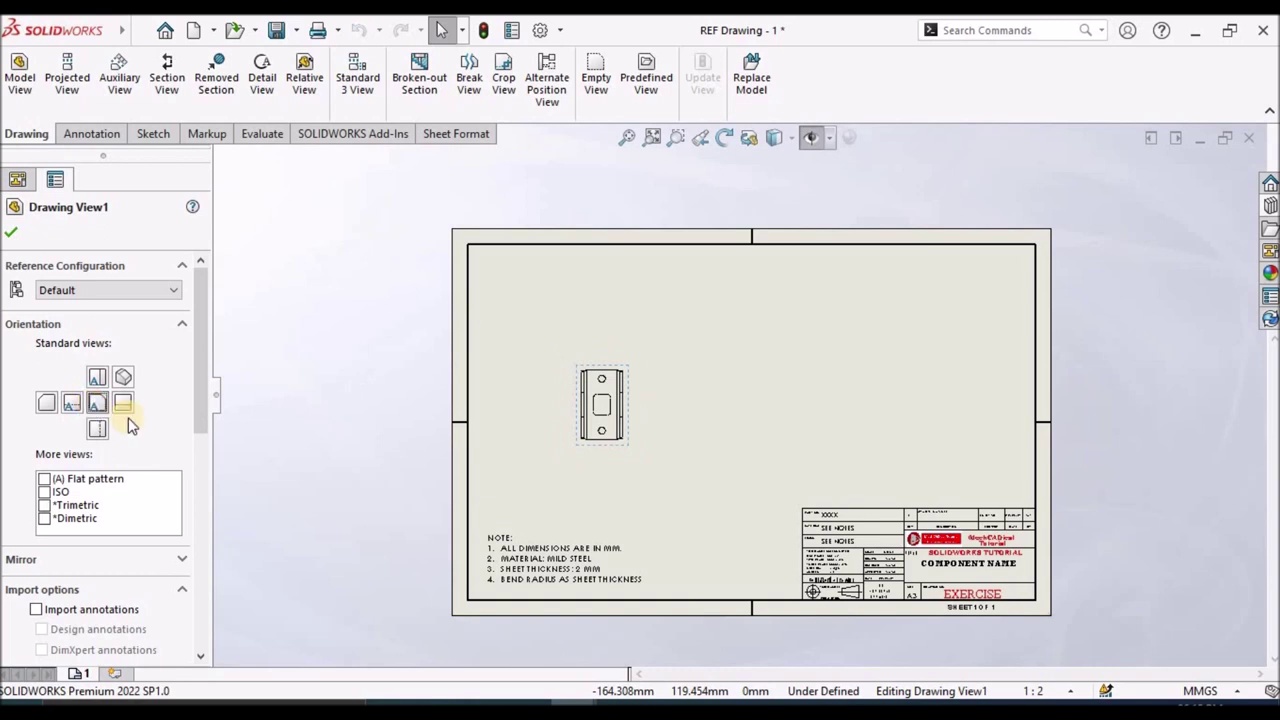
drag(205, 423, 232, 578)
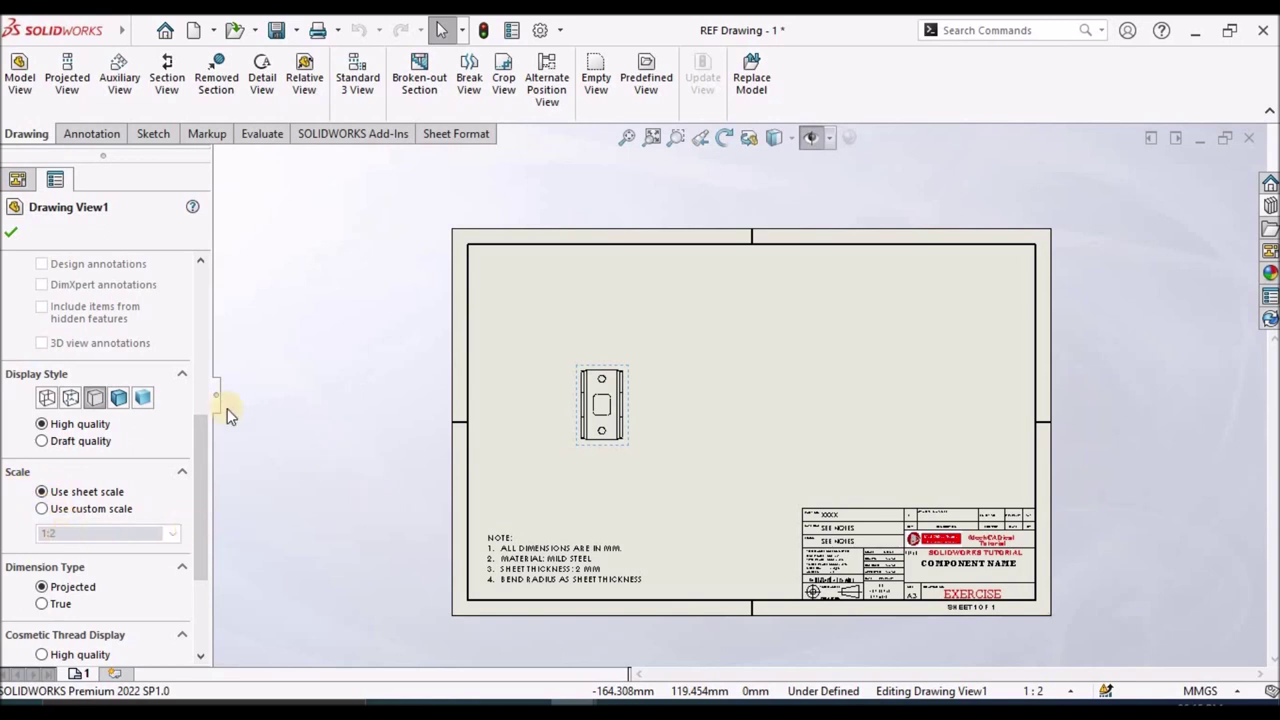
click(7, 236)
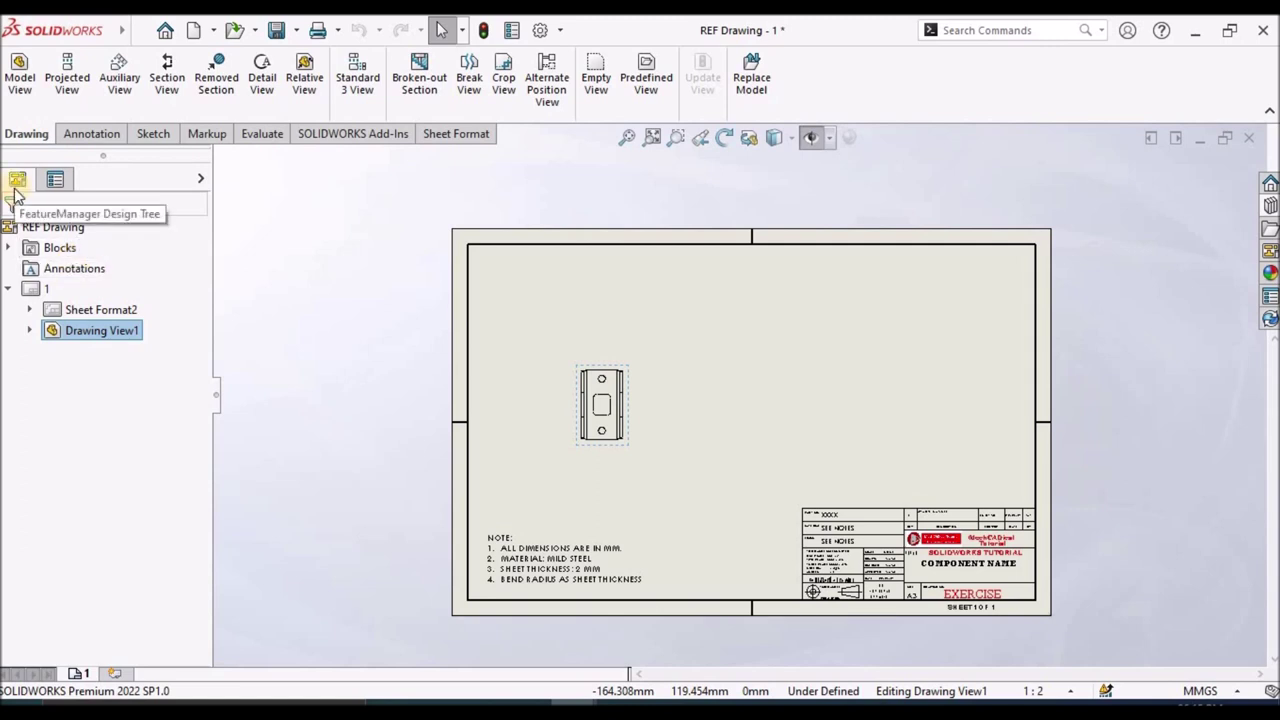
click(896, 370)
Project a side view to the right of the front view and a top view above it.
click(67, 80)
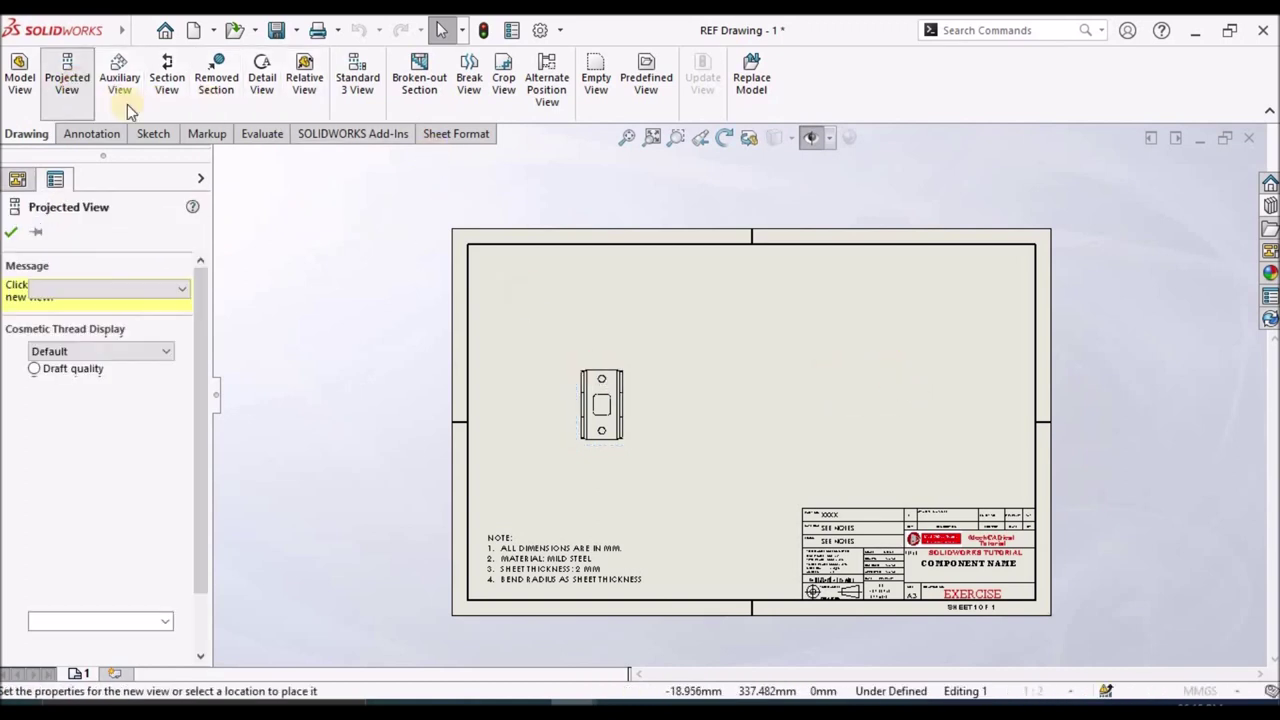
scroll(670, 410, down, 2)
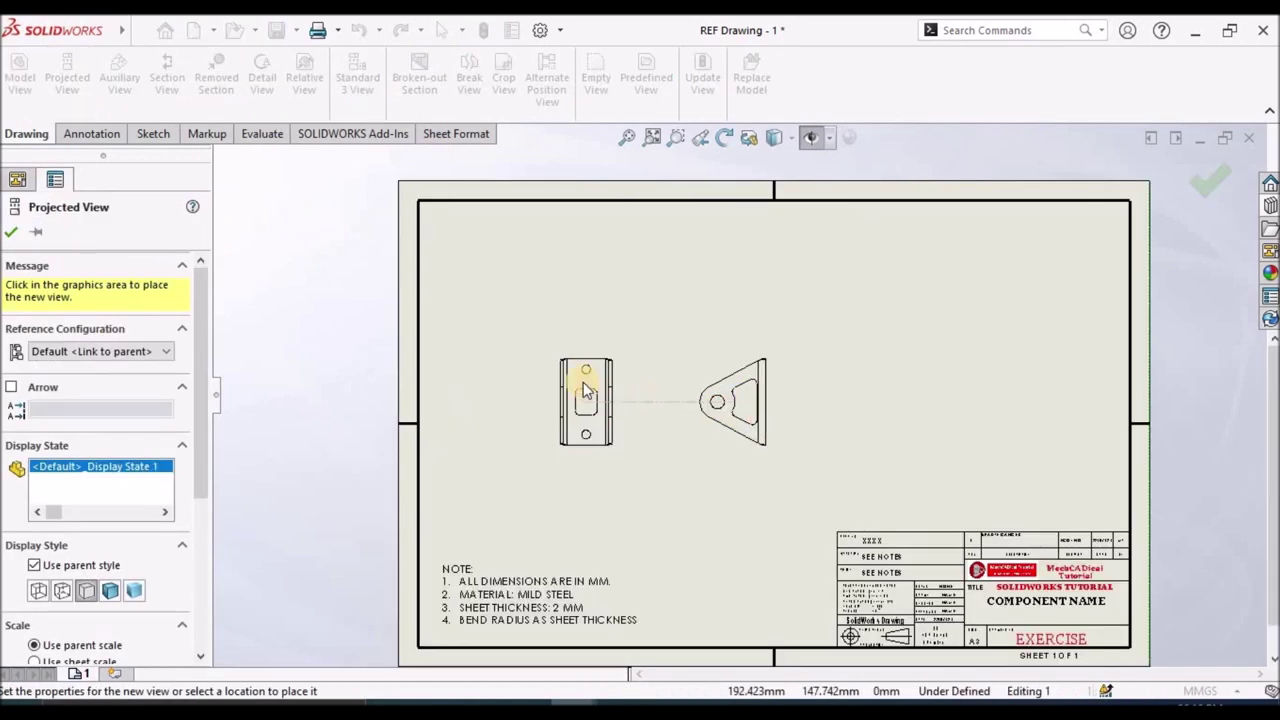
key(Escape)
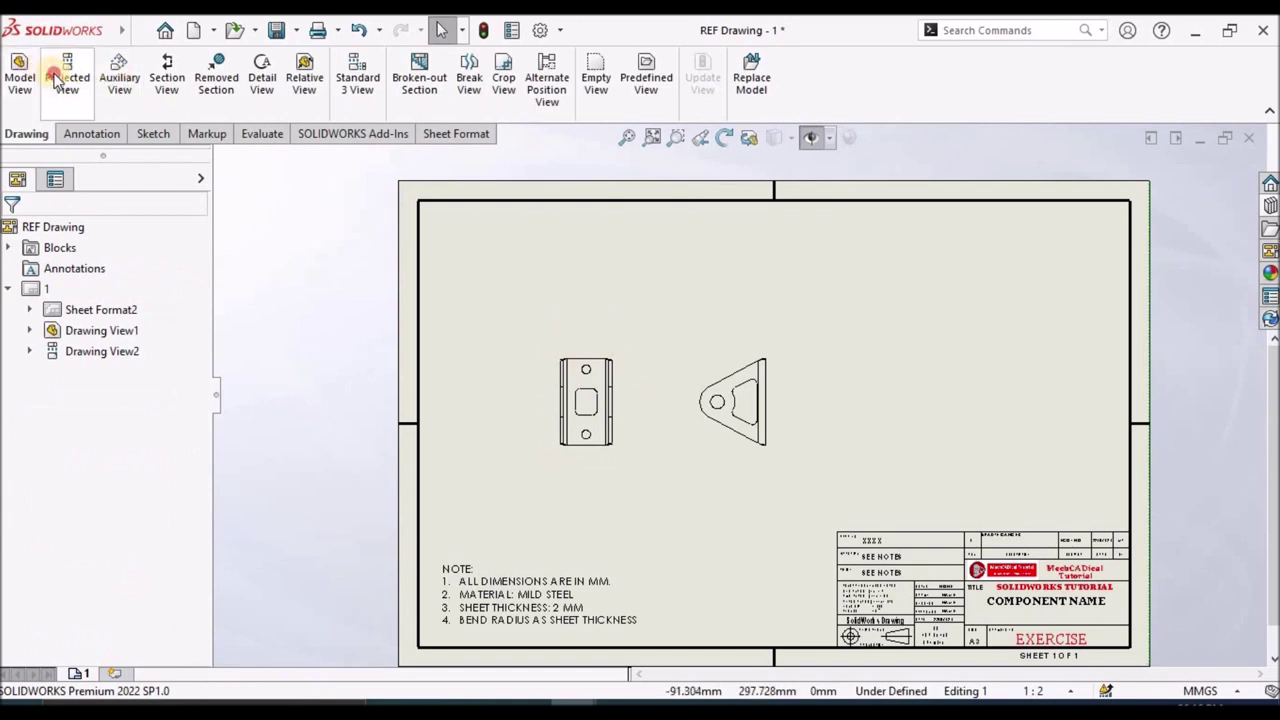
click(67, 80)
click(580, 380)
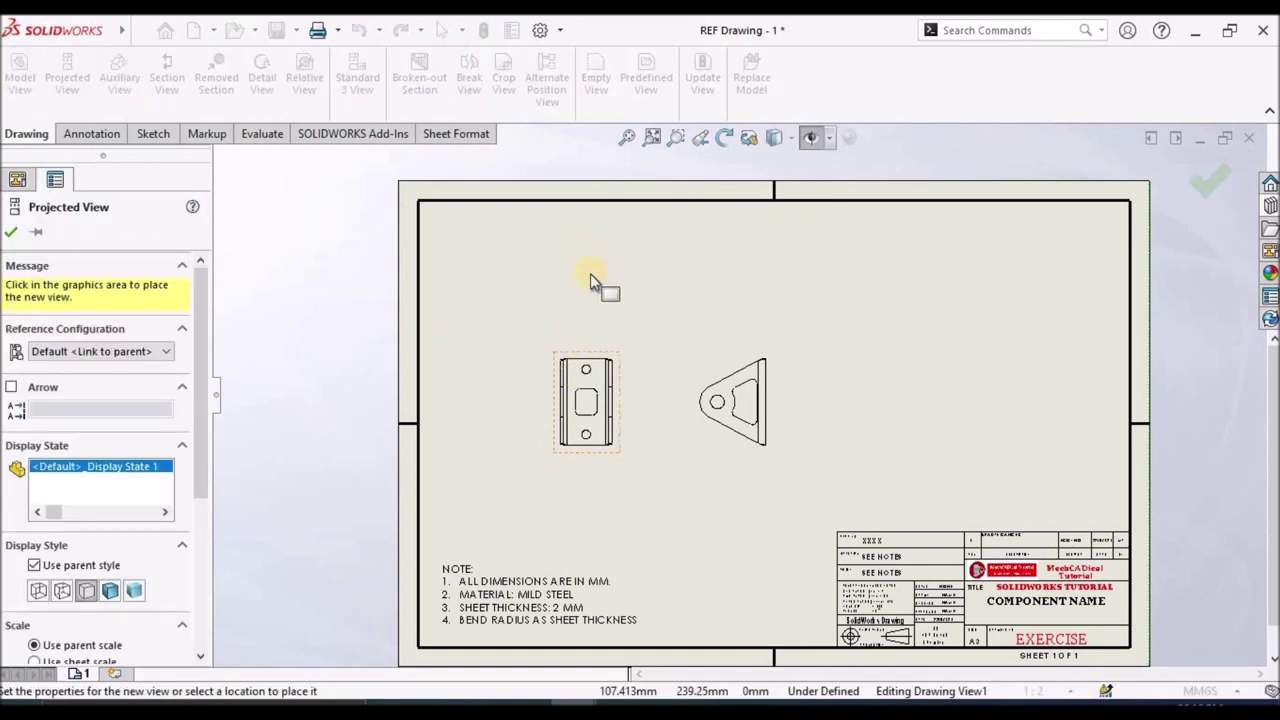
click(597, 266)
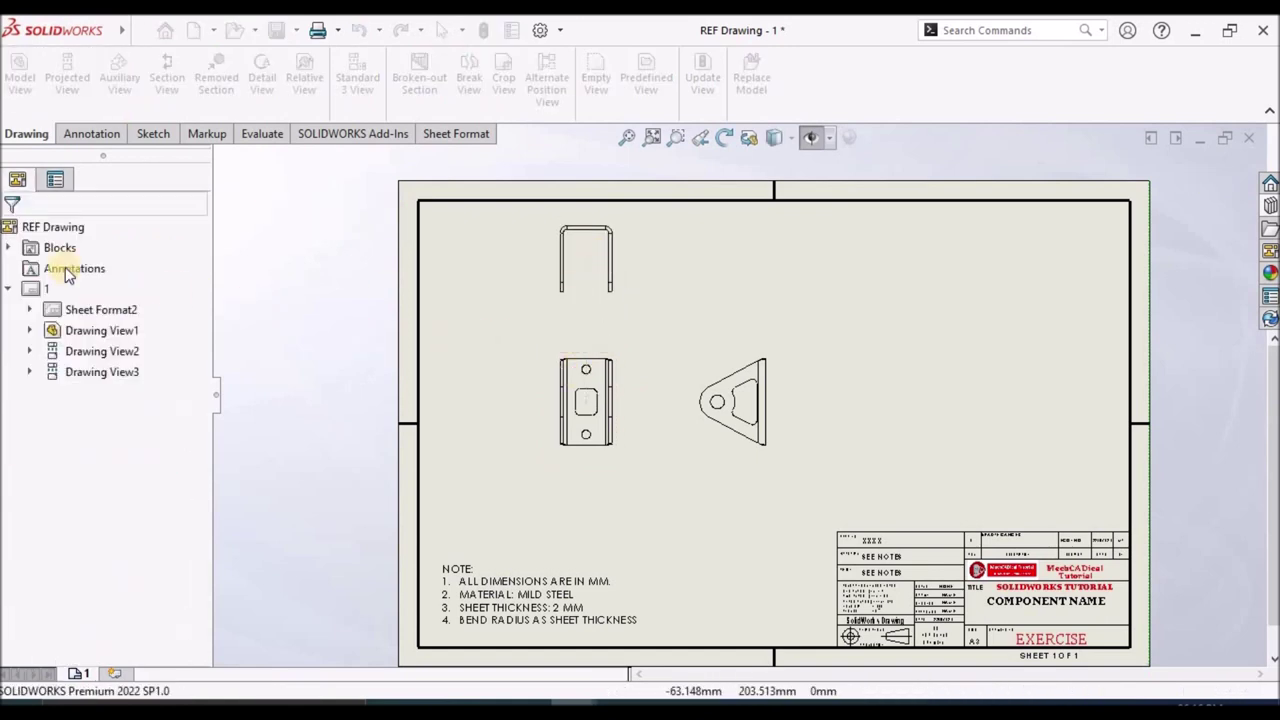
Place a trimetric model view of REF MODEL above the side view, displayed as Shaded With Edges.
click(22, 78)
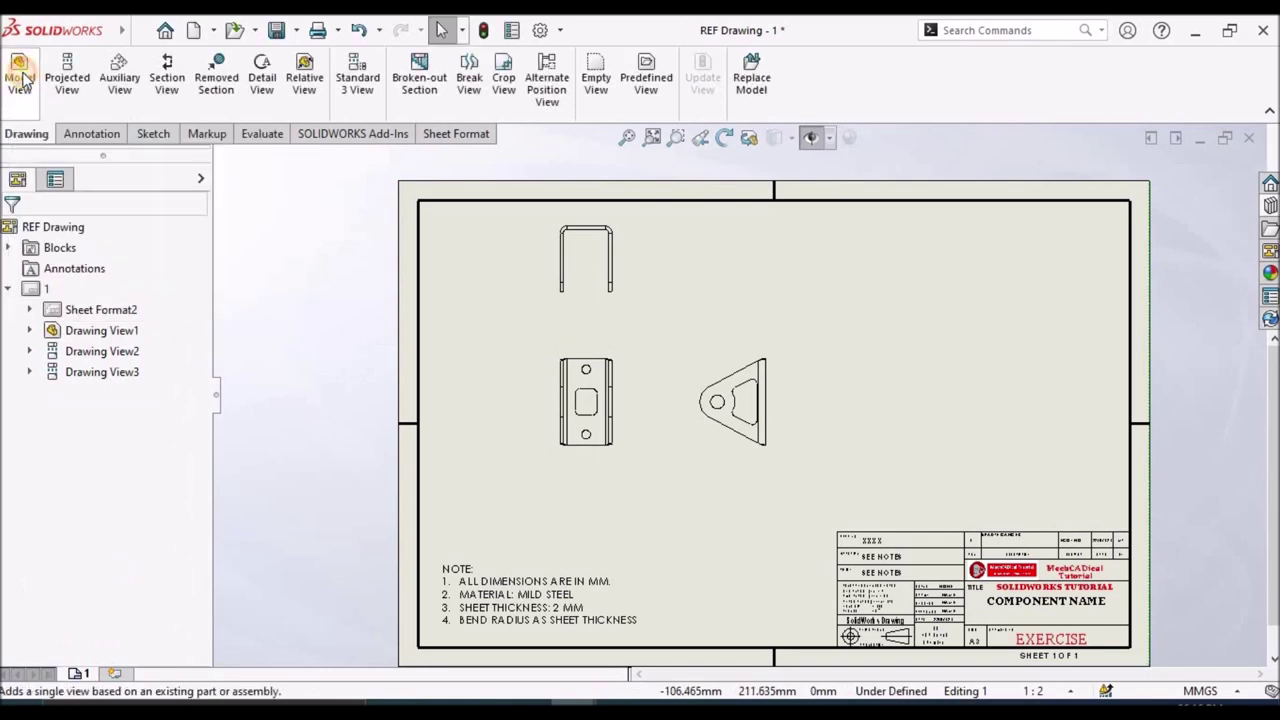
double_click(99, 370)
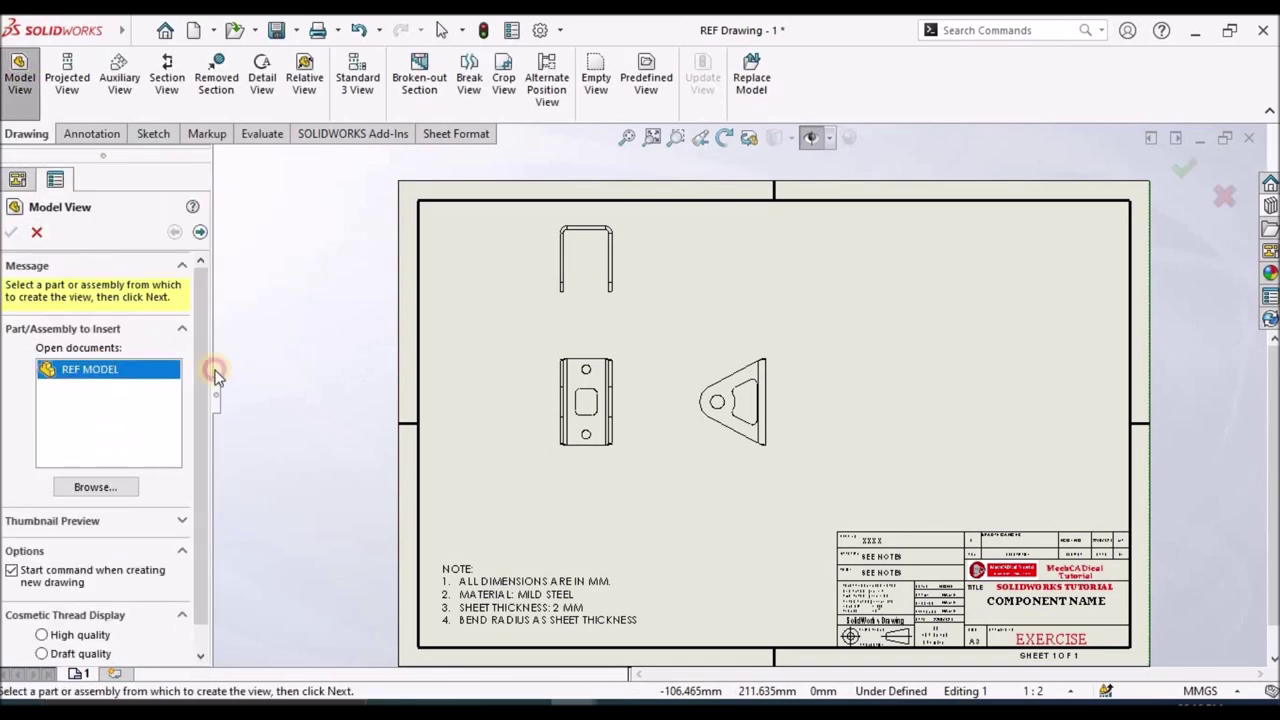
click(778, 262)
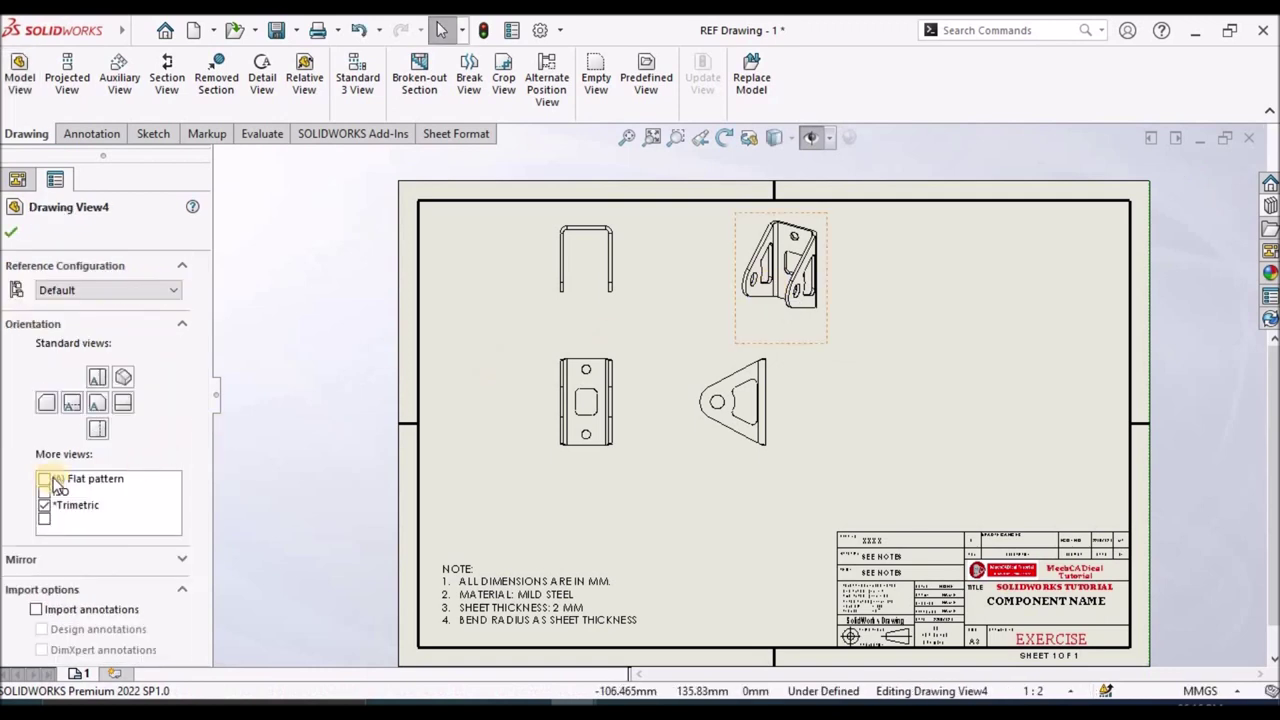
drag(206, 410, 206, 555)
click(119, 477)
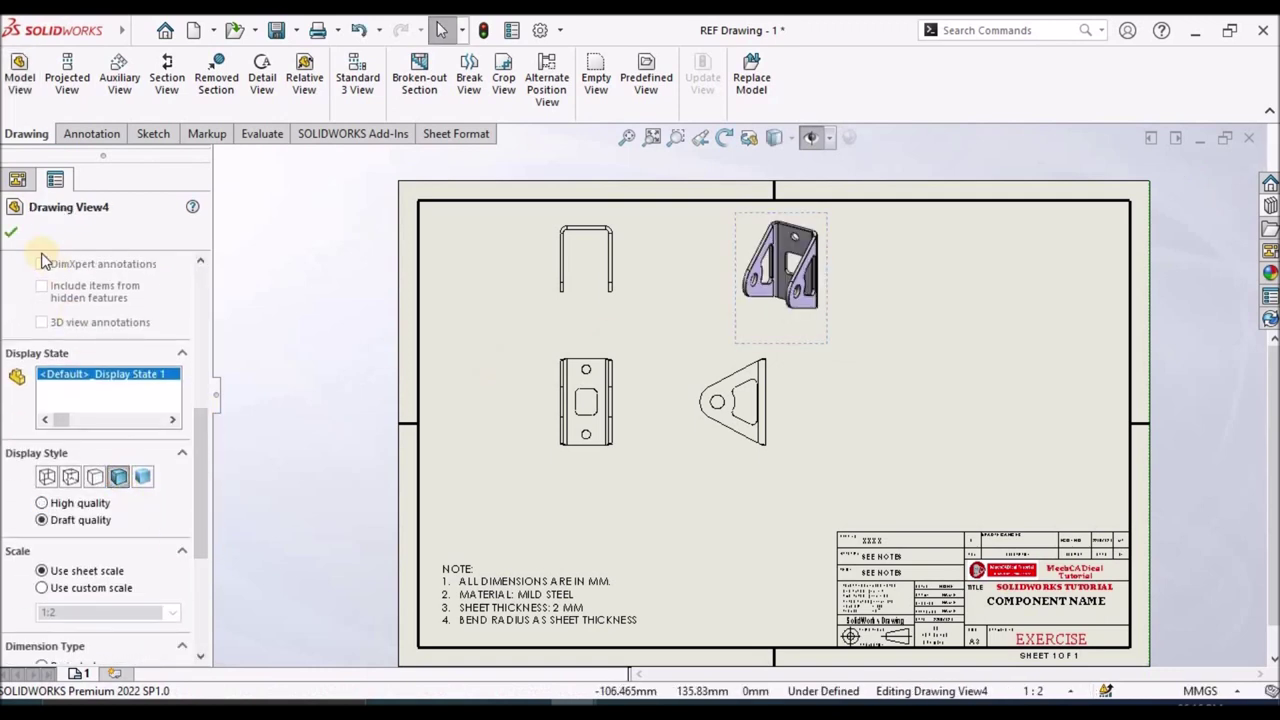
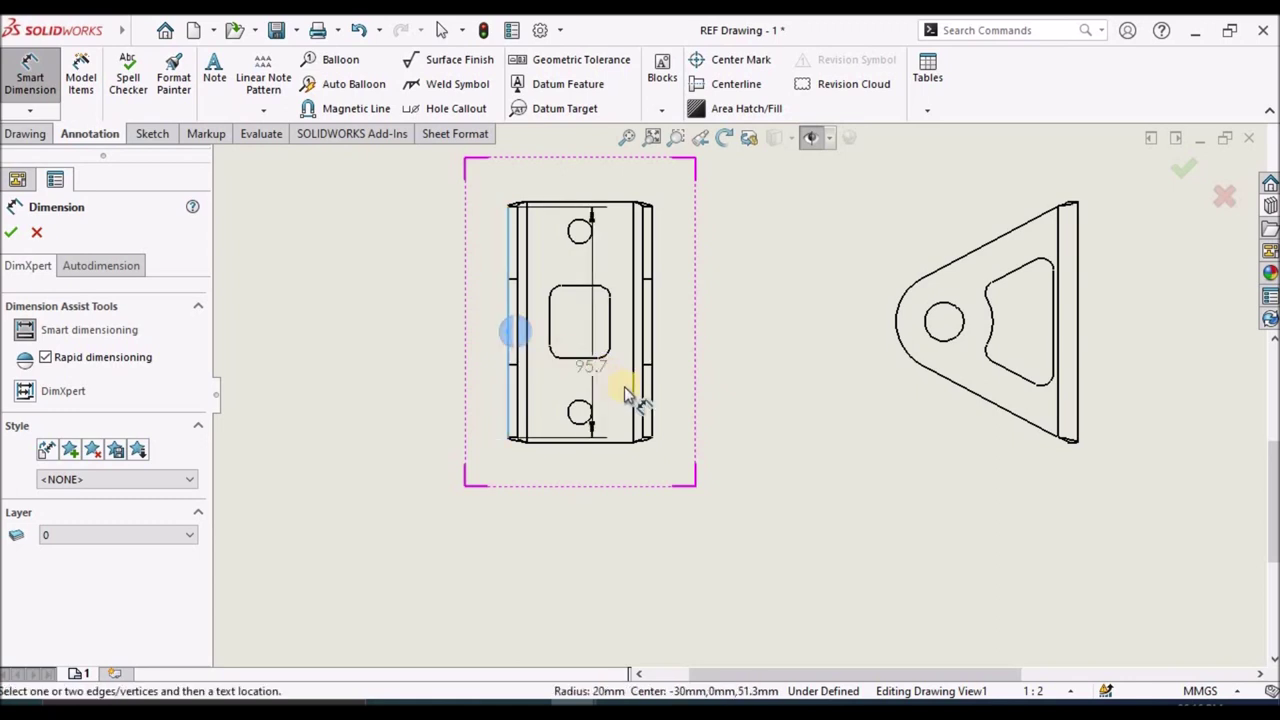
Dimension the front view's overall width and the rectangular cutout's width, placing both dimensions below the view.
click(655, 410)
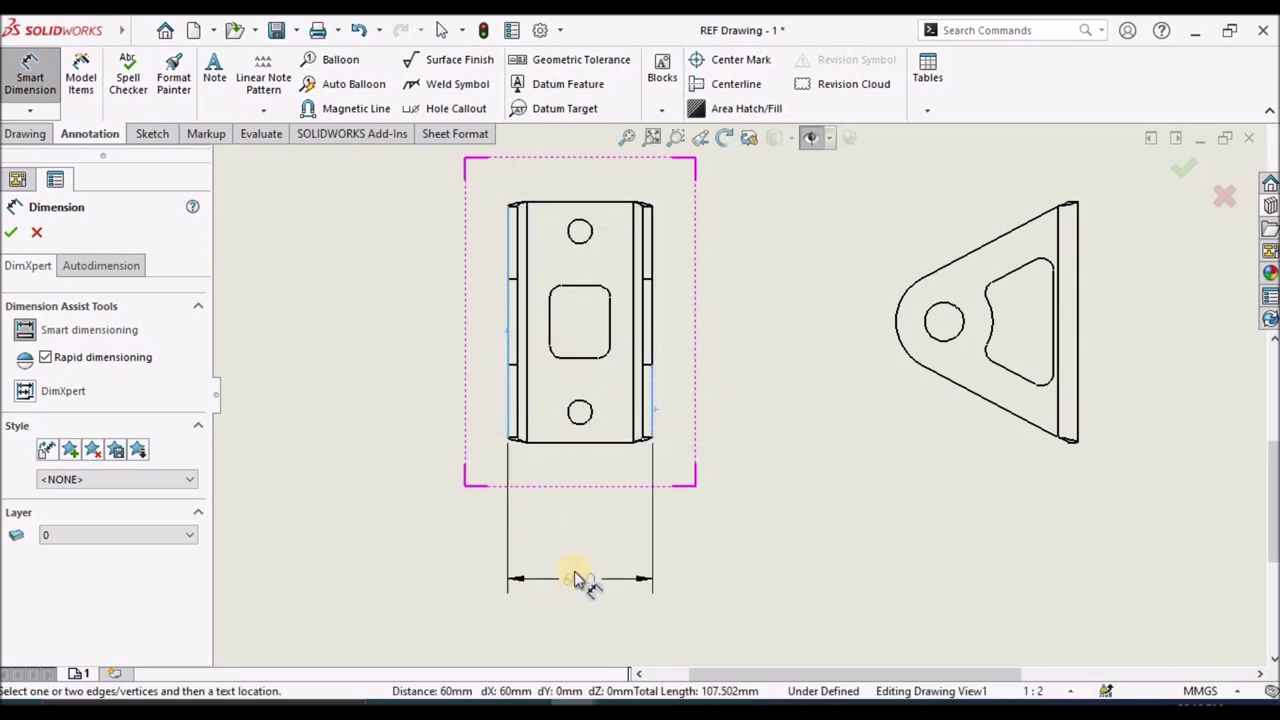
click(574, 597)
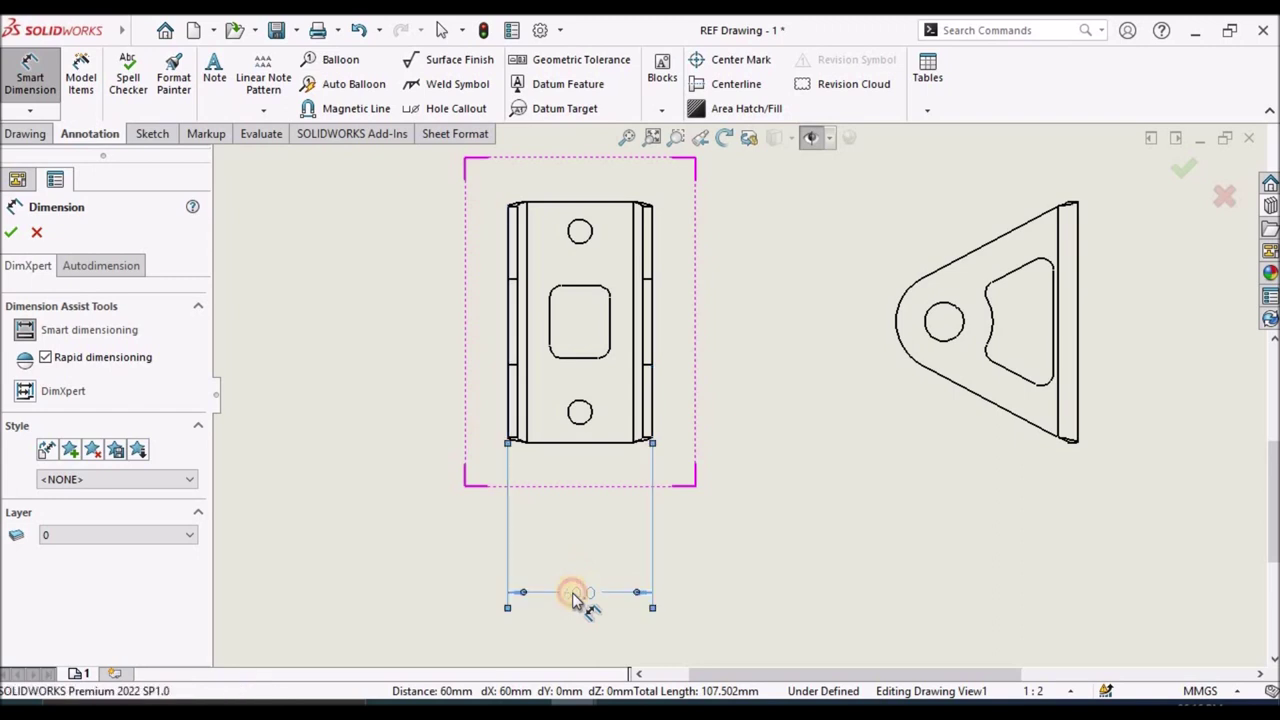
scroll(555, 327, down, 2)
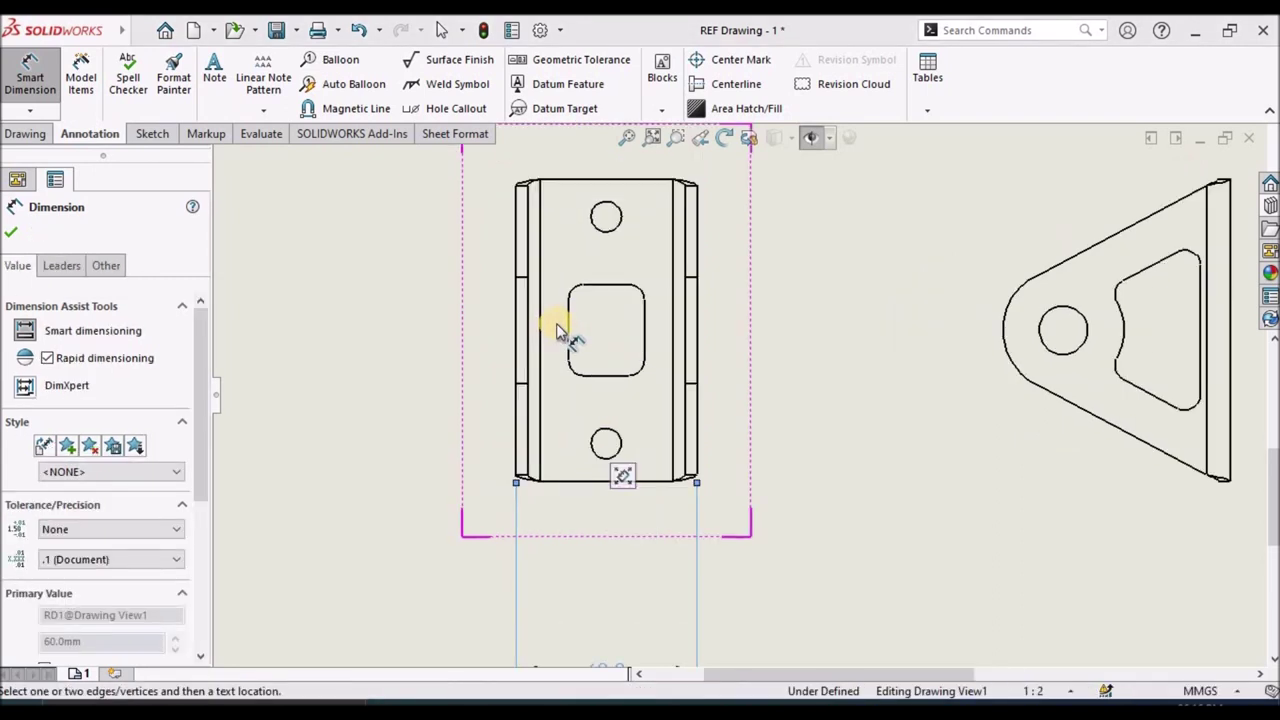
click(568, 332)
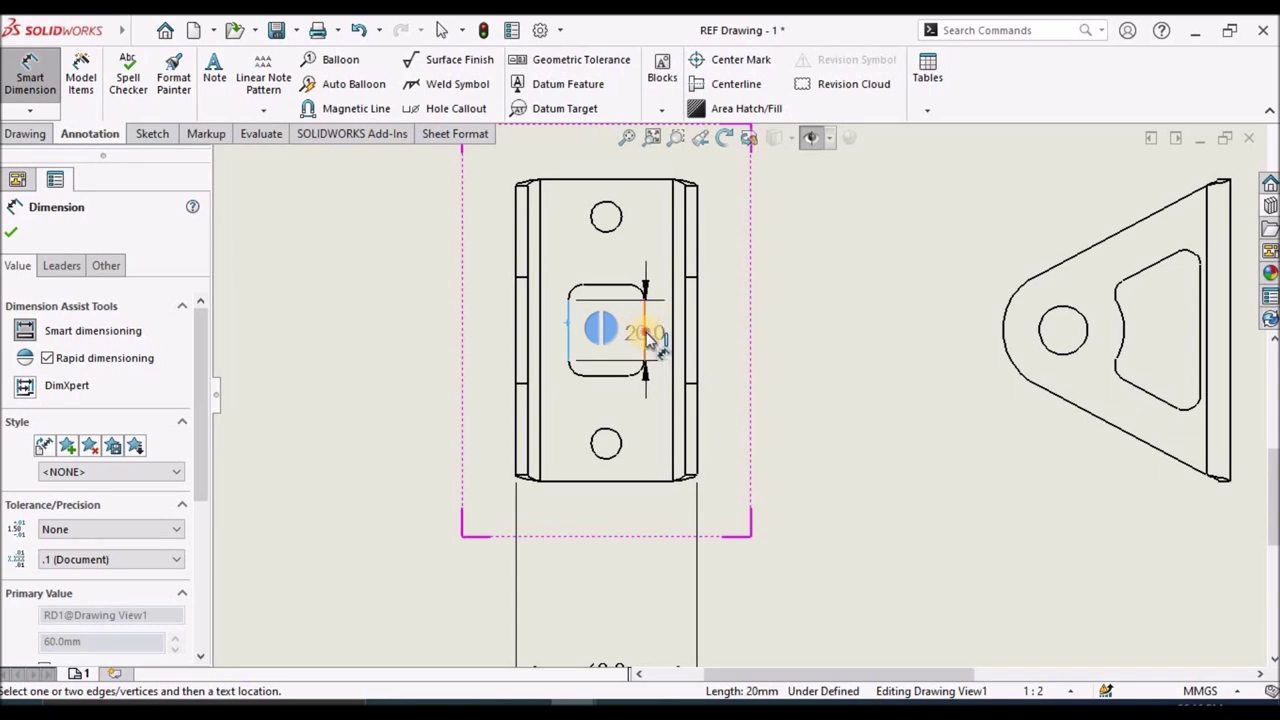
click(648, 338)
click(596, 578)
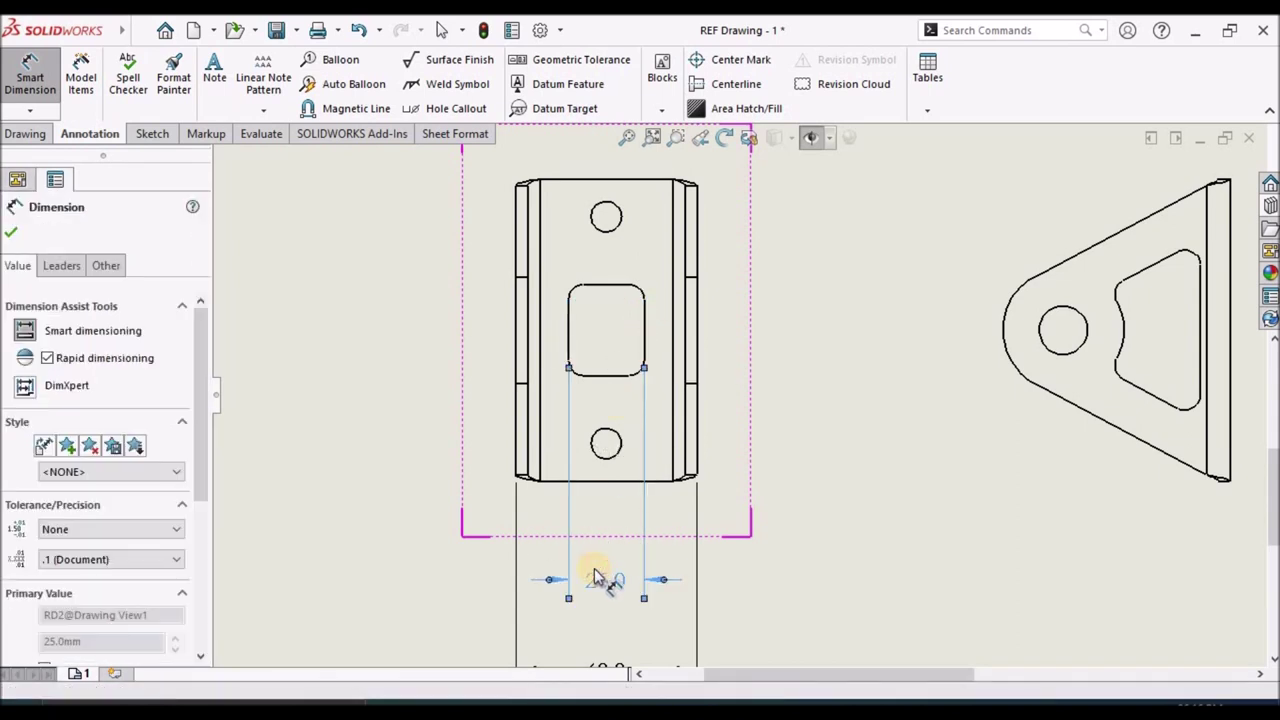
click(863, 457)
Dimension the vertical centre distance between the two holes in the front view, placing it to the right of the view.
key(f)
scroll(695, 295, down, 3)
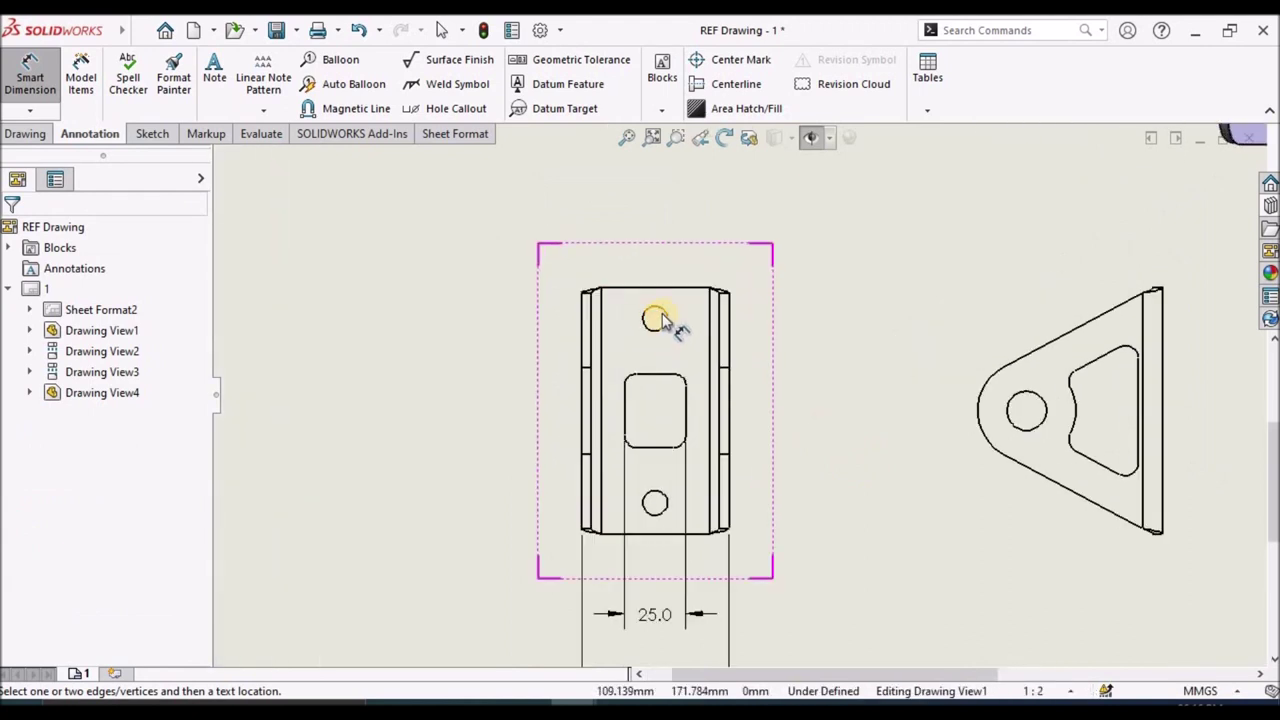
click(668, 318)
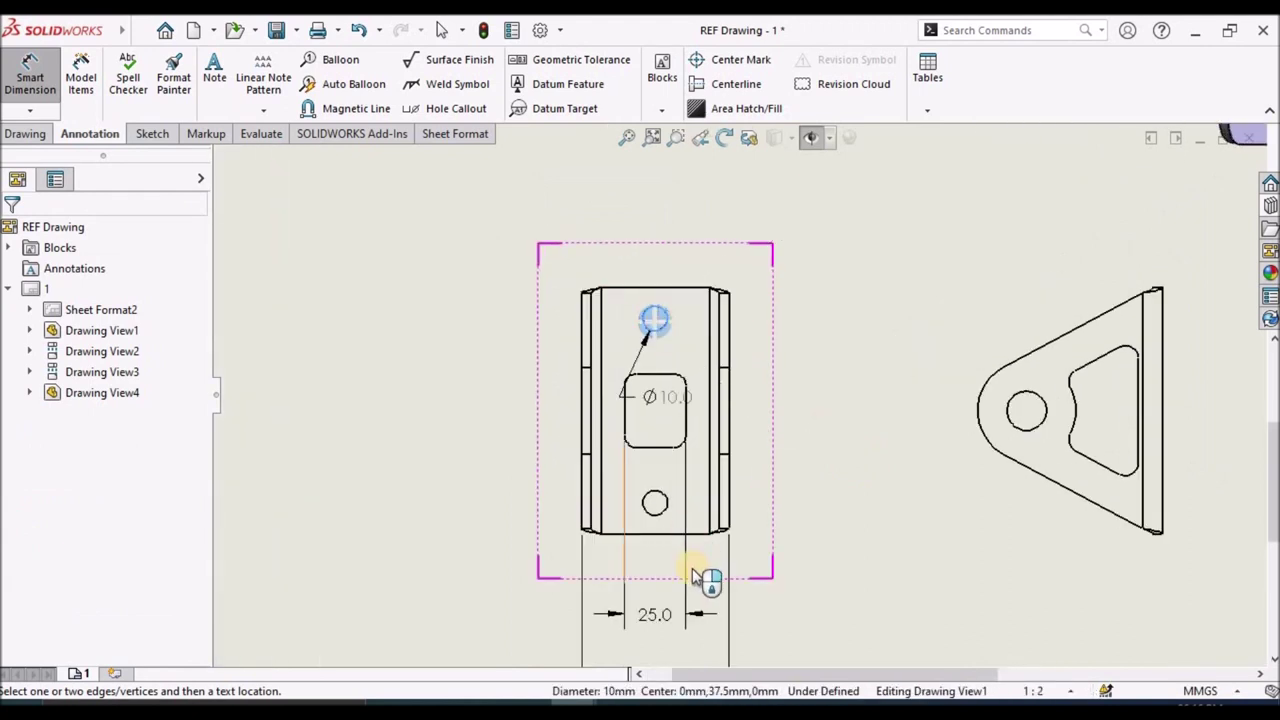
click(668, 500)
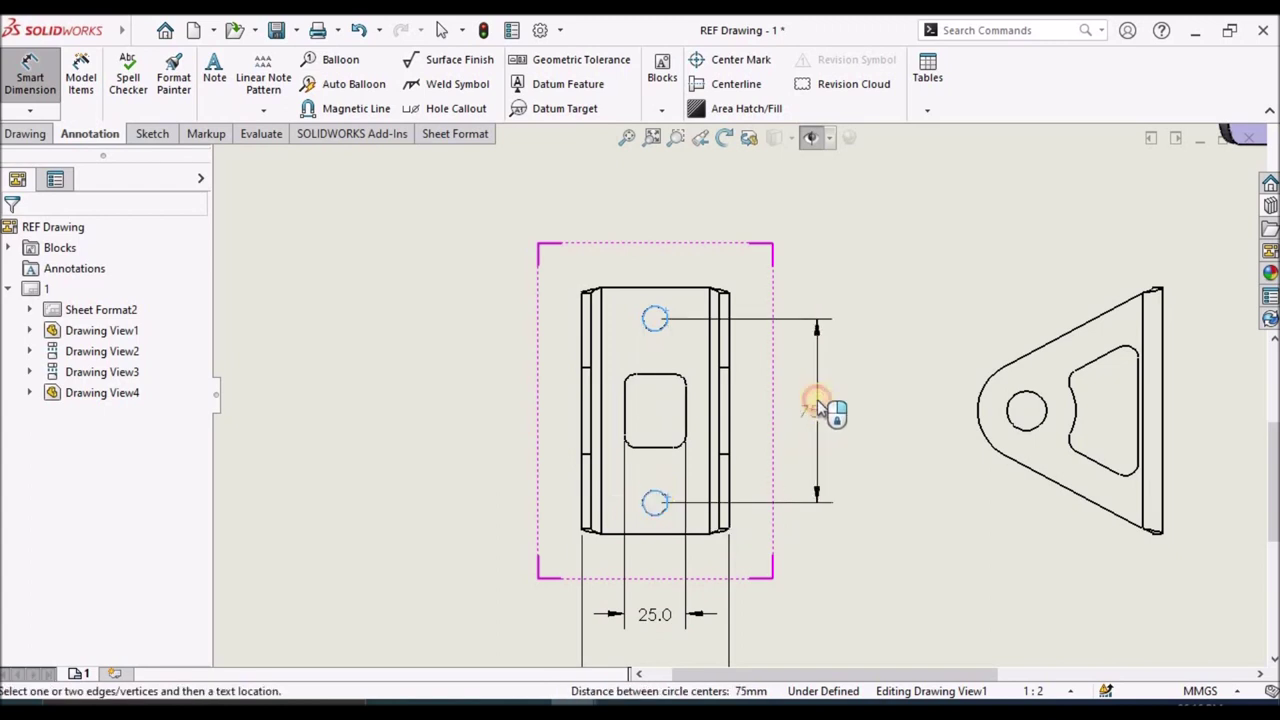
click(817, 402)
click(443, 478)
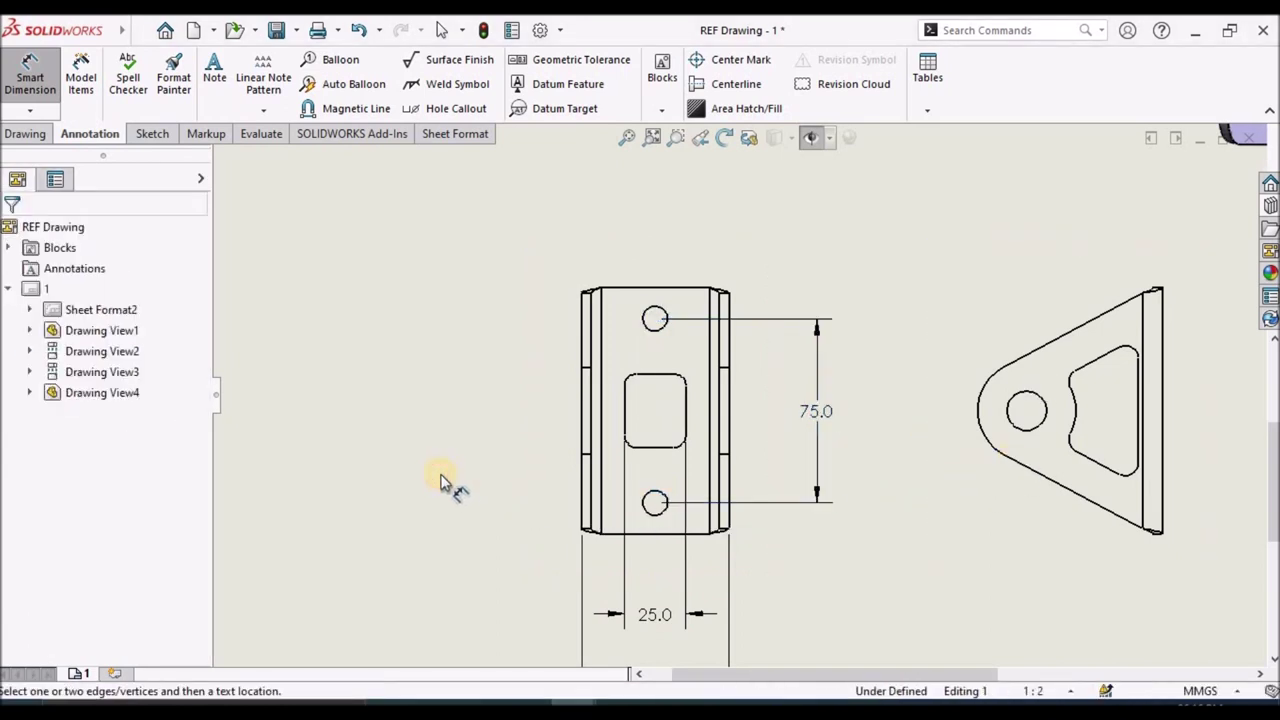
Dimension the height of the rectangular cutout, placing it to the left of the front view.
click(665, 377)
click(660, 445)
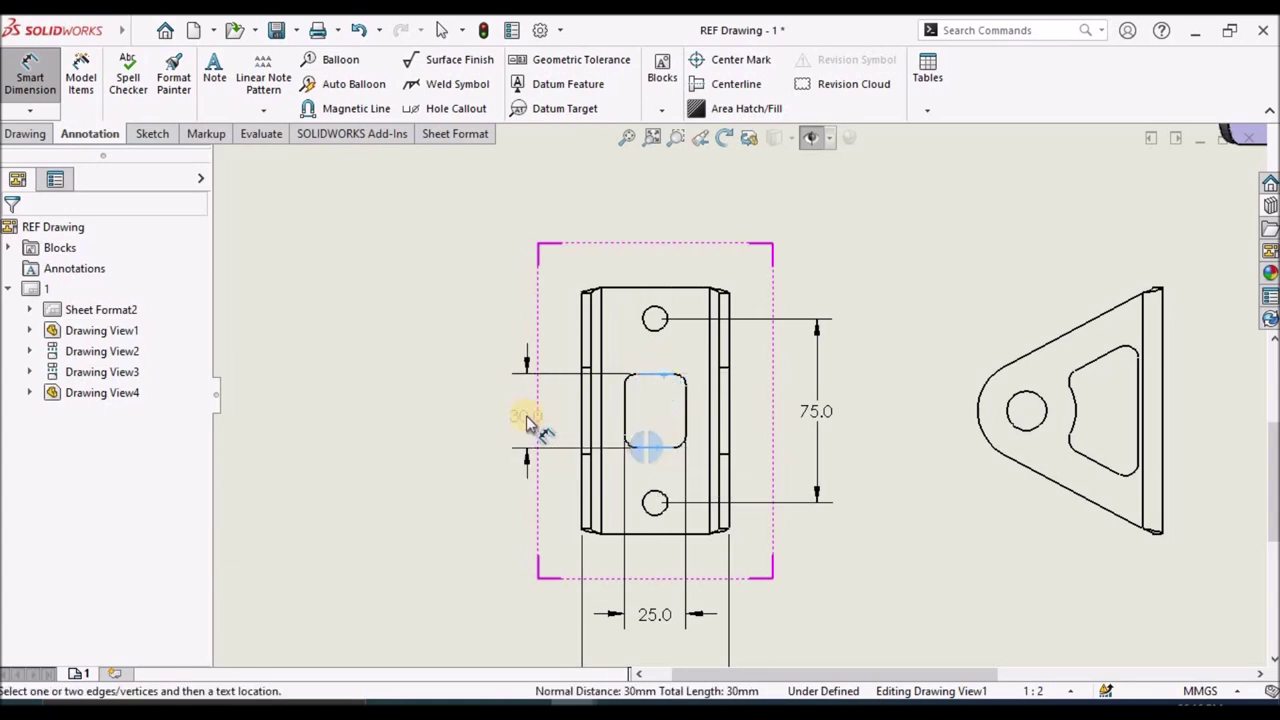
click(500, 414)
click(409, 529)
Examine the top and side views to decide which dimensions to add to them.
scroll(687, 445, up, 2)
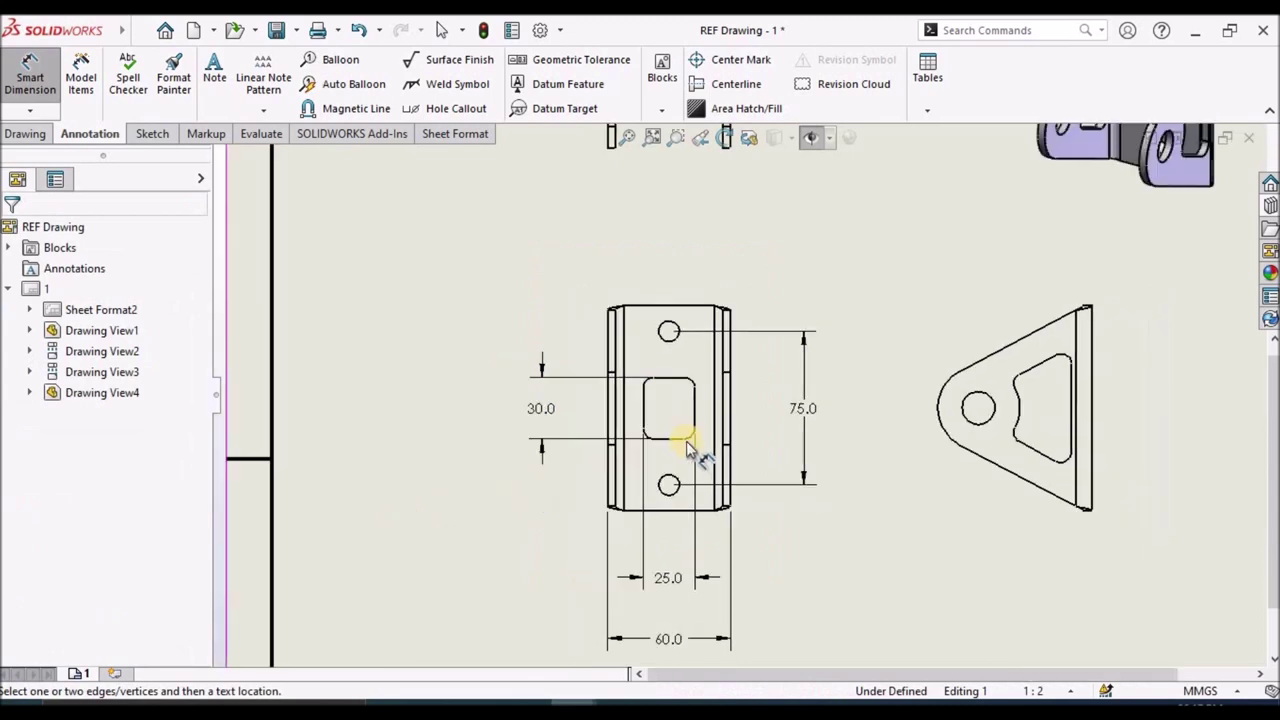
scroll(687, 445, up, 2)
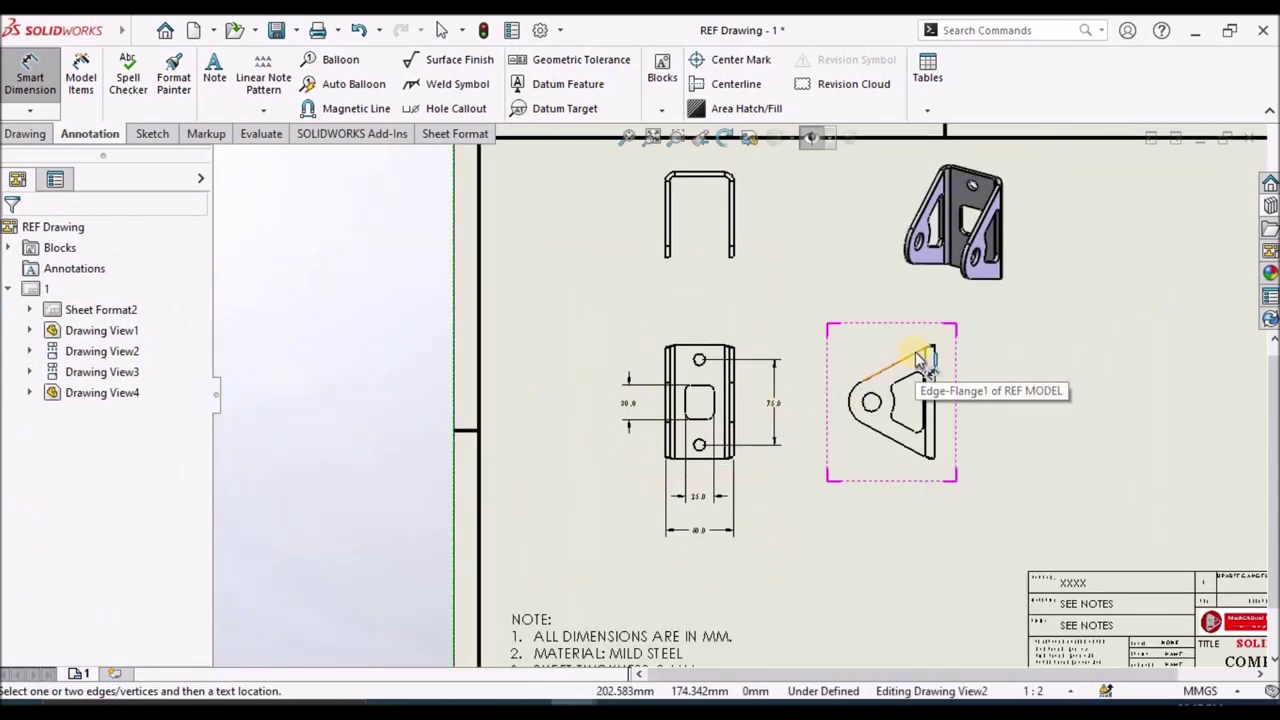
scroll(833, 343, up, 3)
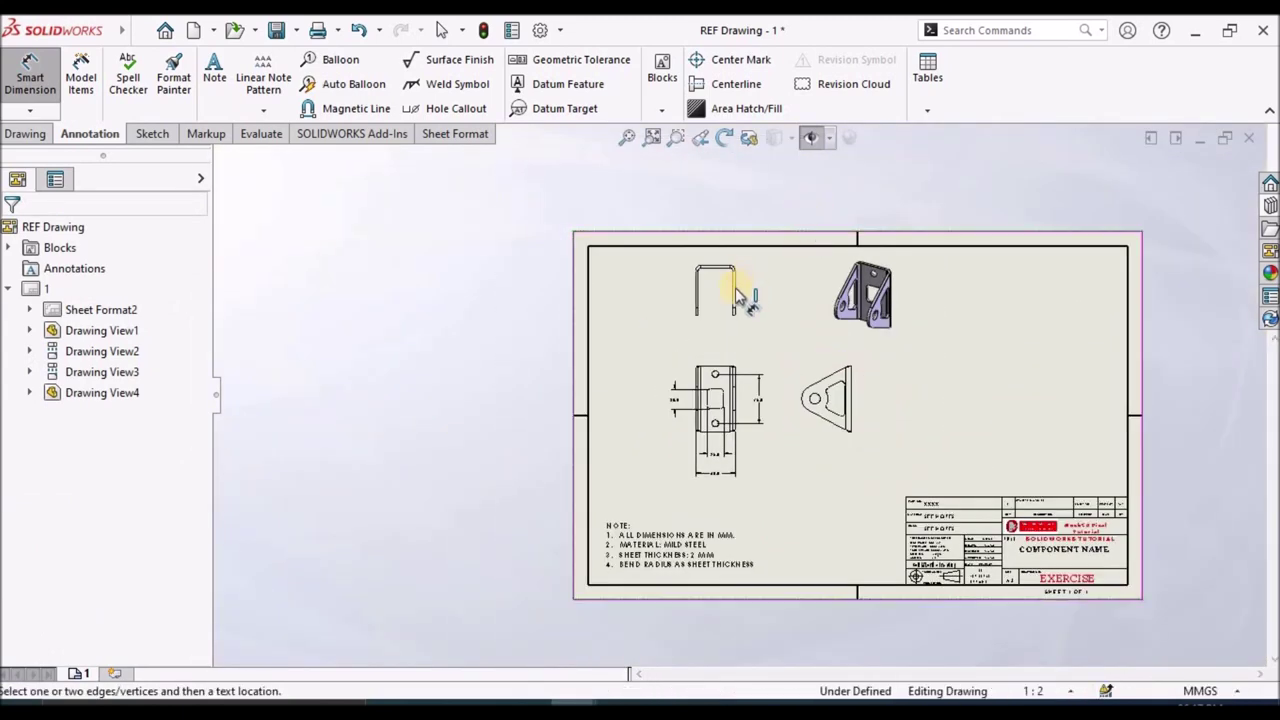
scroll(736, 288, down, 4)
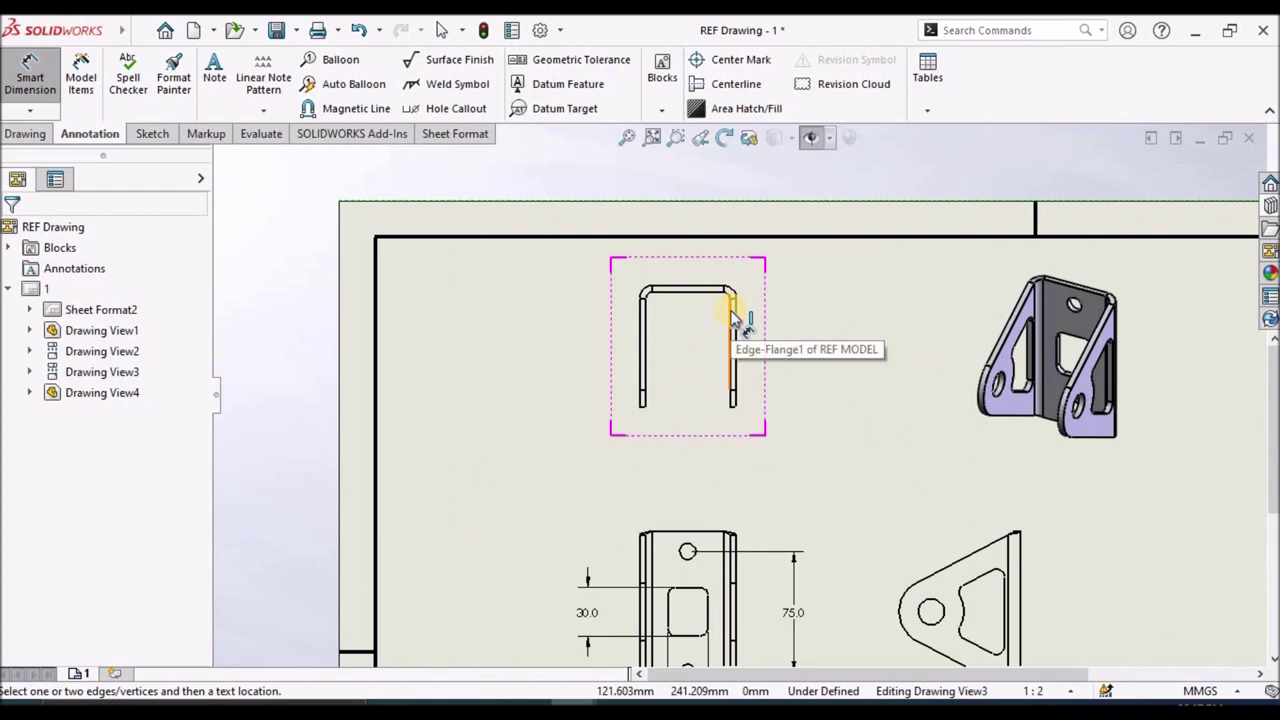
scroll(733, 318, down, 1)
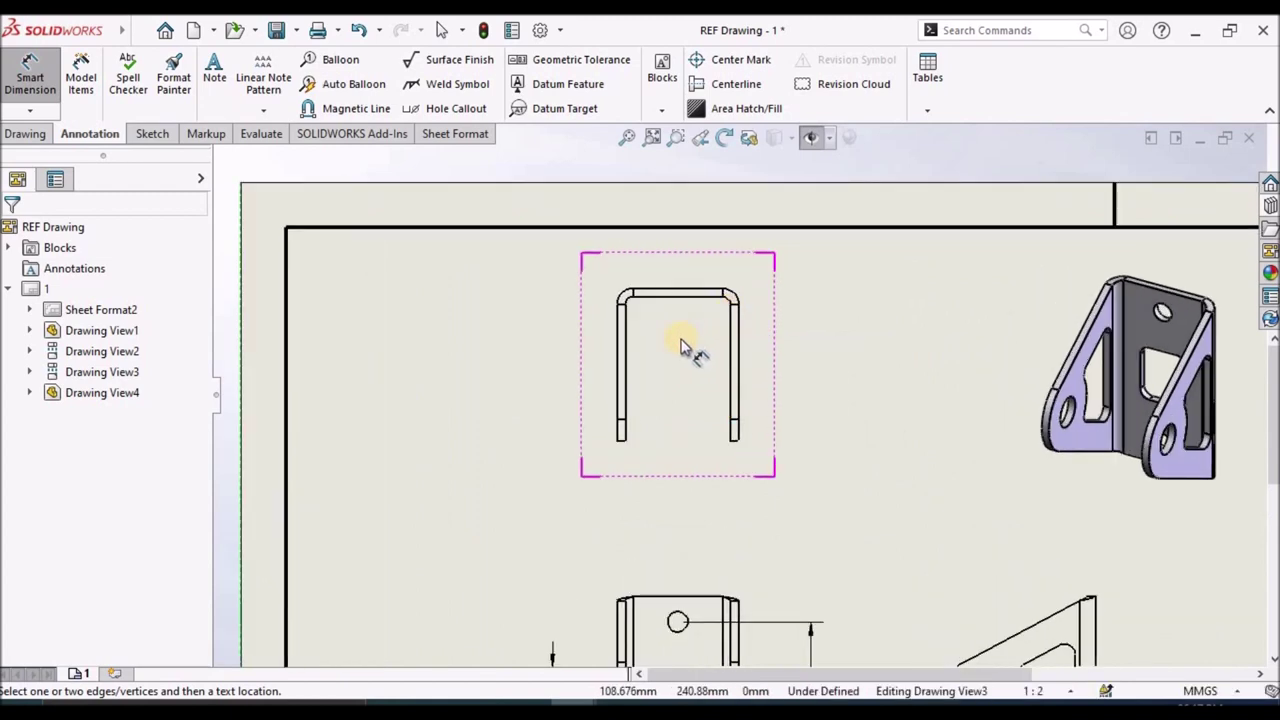
scroll(680, 345, up, 2)
scroll(680, 345, up, 1)
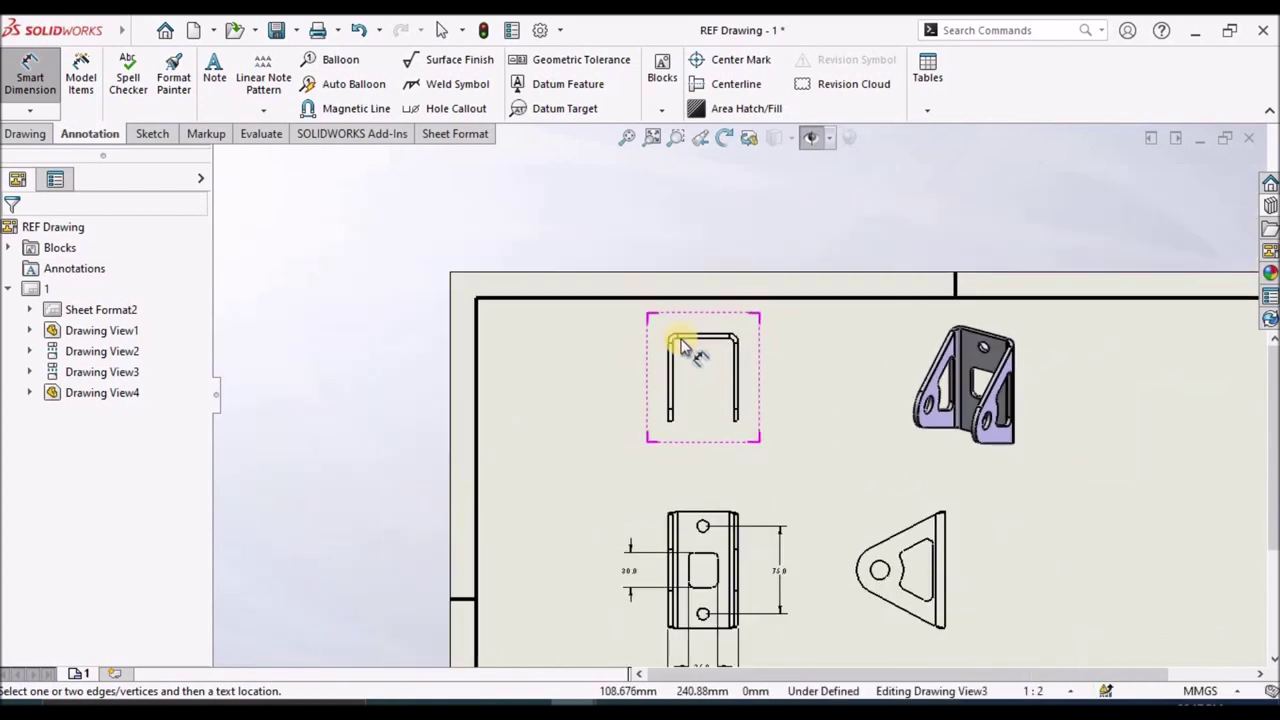
scroll(766, 423, up, 1)
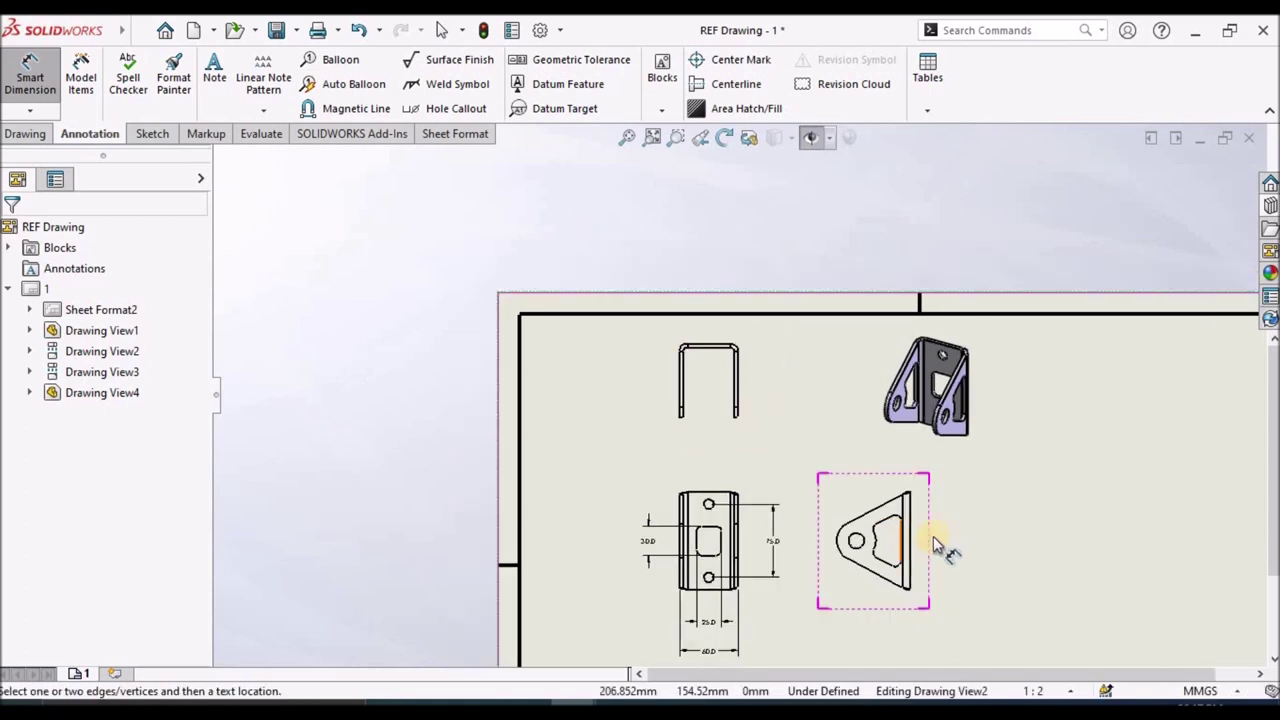
scroll(937, 545, down, 2)
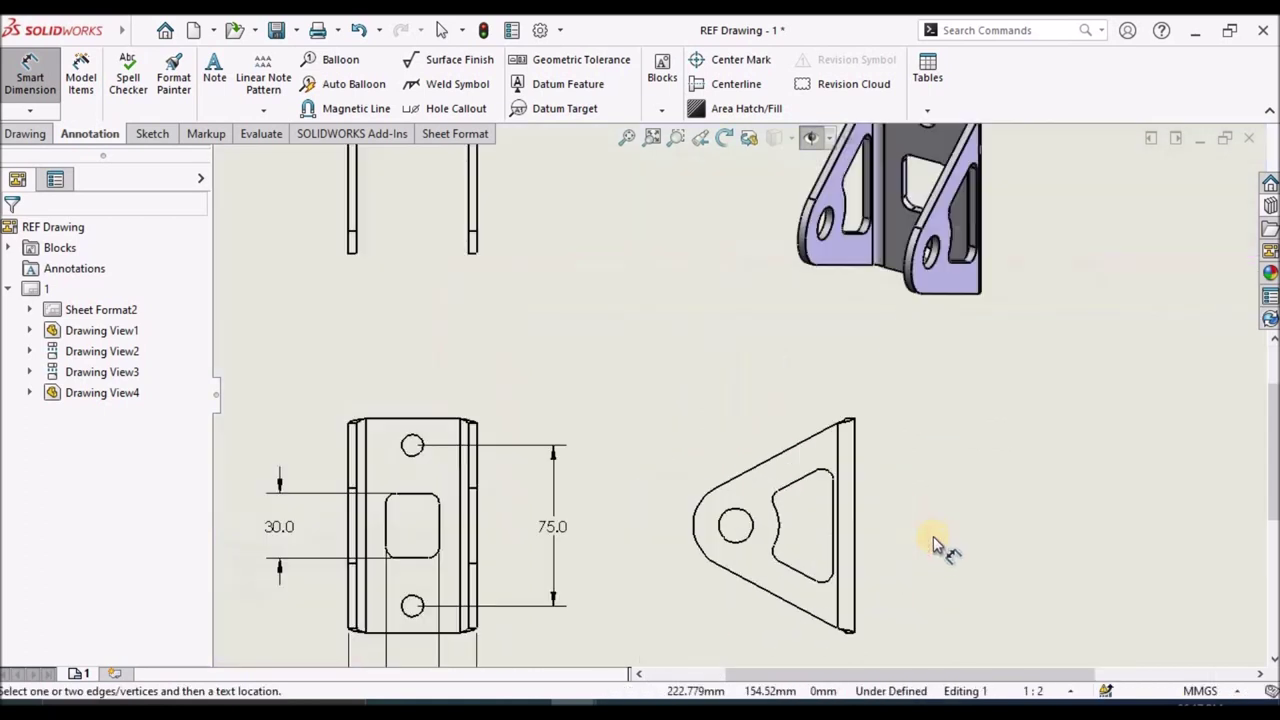
click(836, 440)
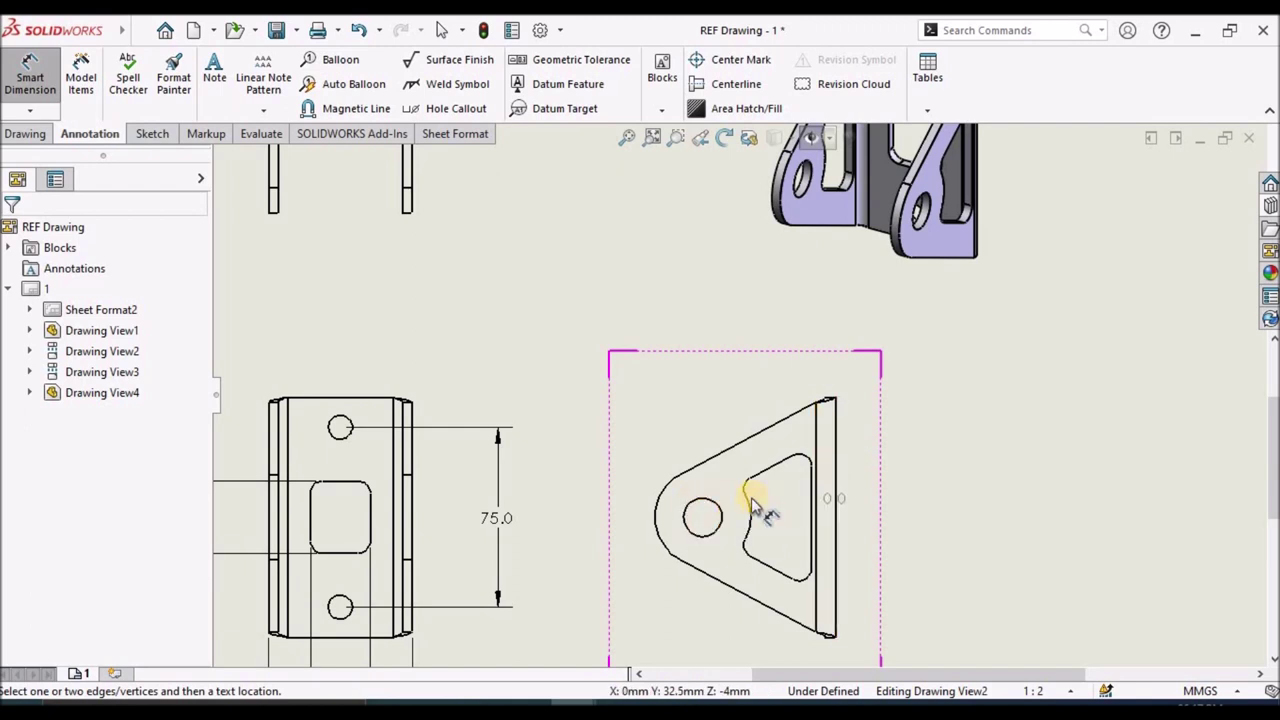
key(Escape)
key(Escape)
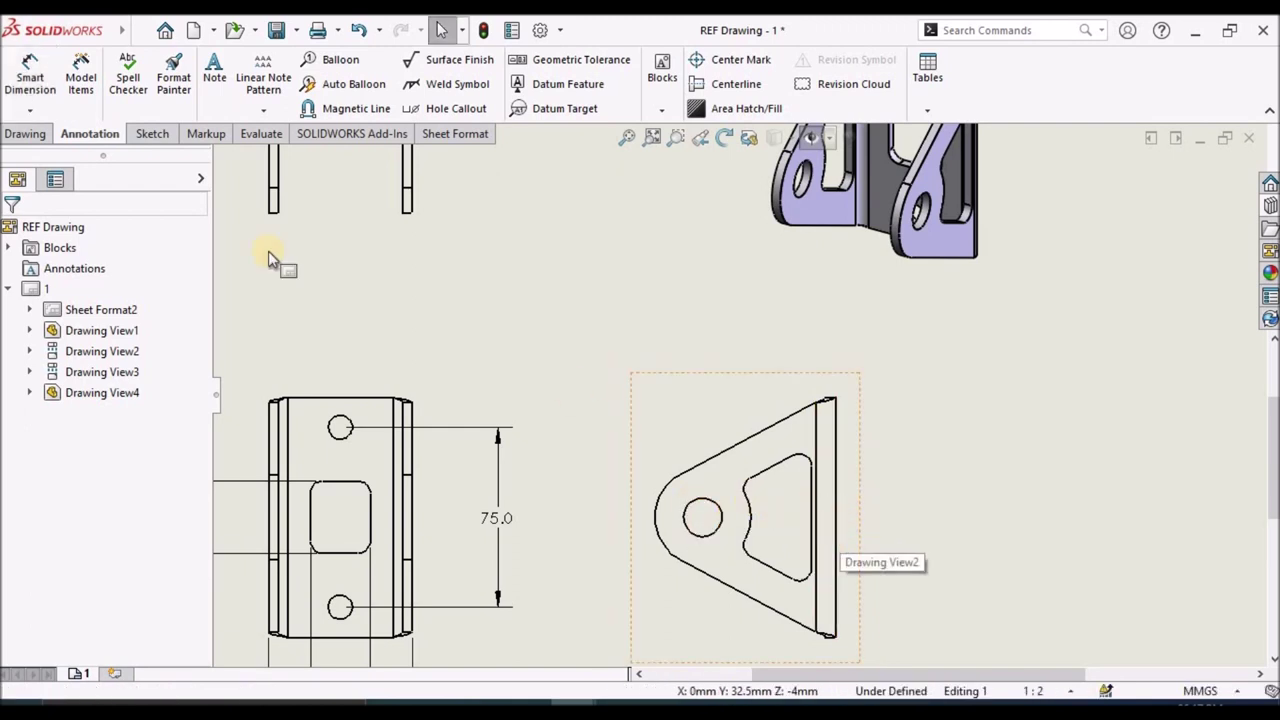
Dimension the horizontal distance from the pivot hole's centre to the back edge in the side view, placing it above the view.
key(Return)
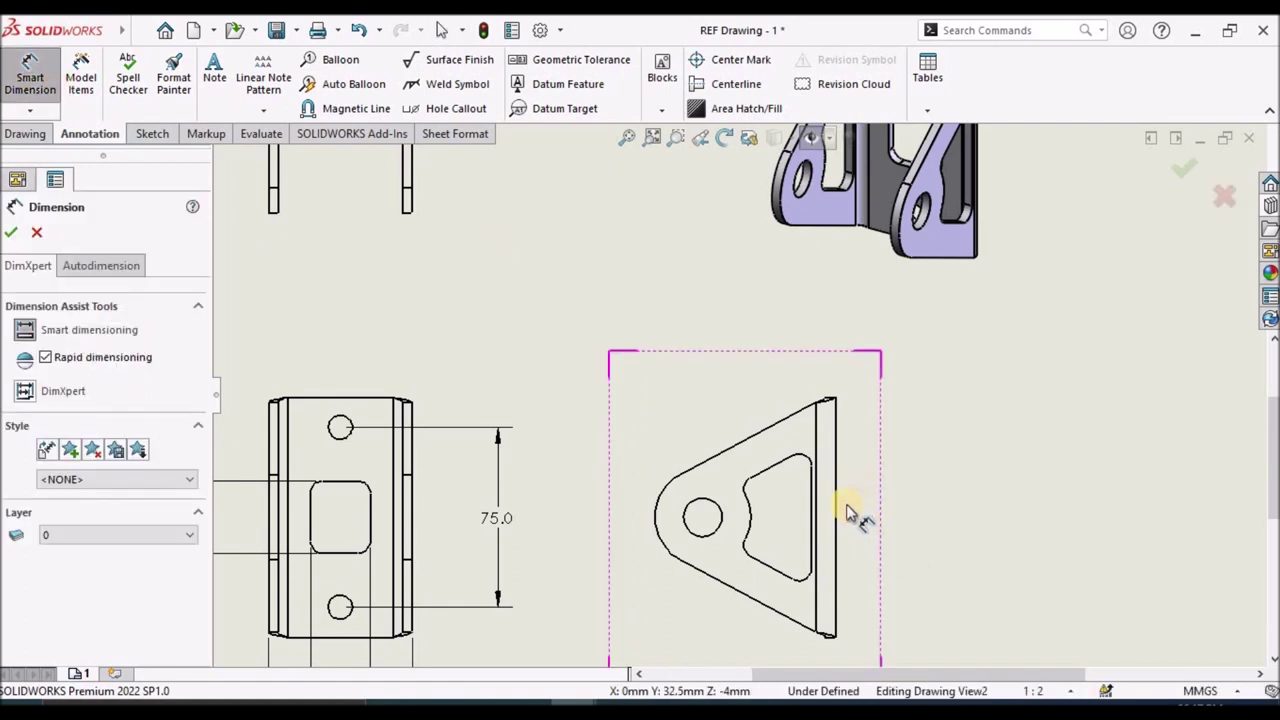
click(836, 516)
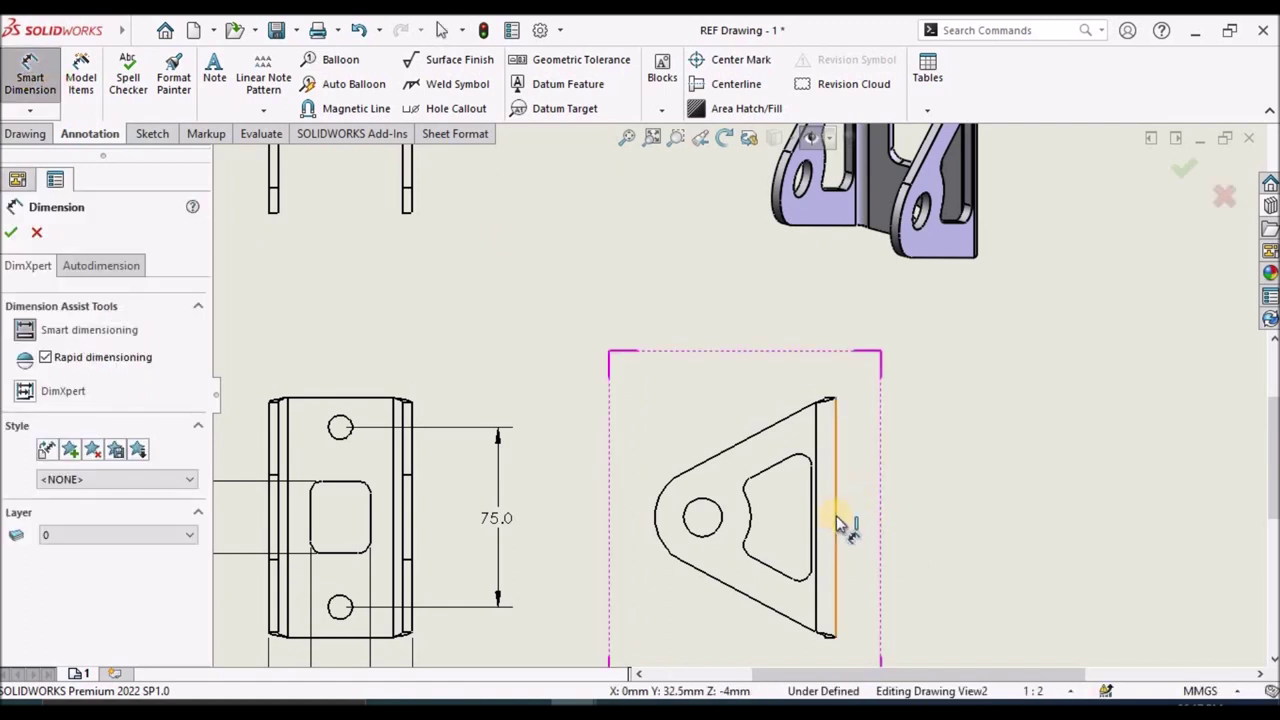
click(714, 516)
scroll(745, 370, up, 4)
scroll(712, 350, down, 2)
click(772, 405)
click(963, 510)
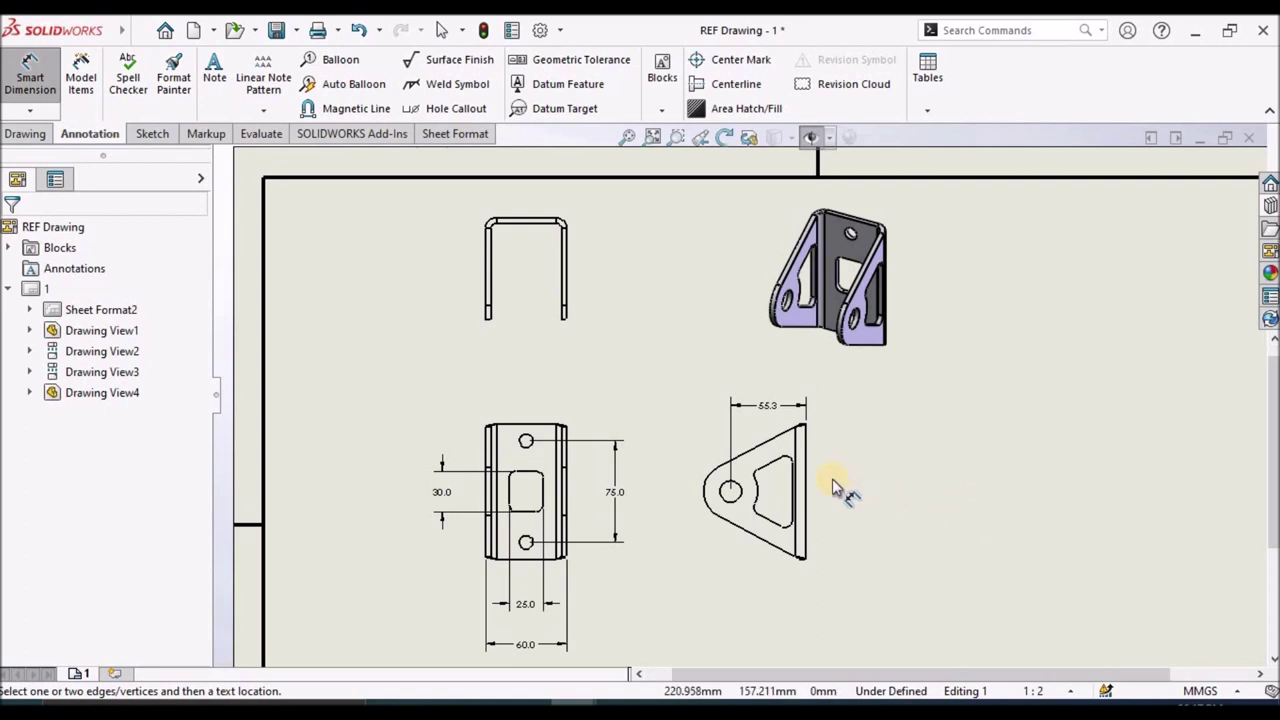
Dimension from the side view's back edge to the rounded end's arc, placing the dimension below the view.
scroll(840, 490, down, 2)
click(778, 420)
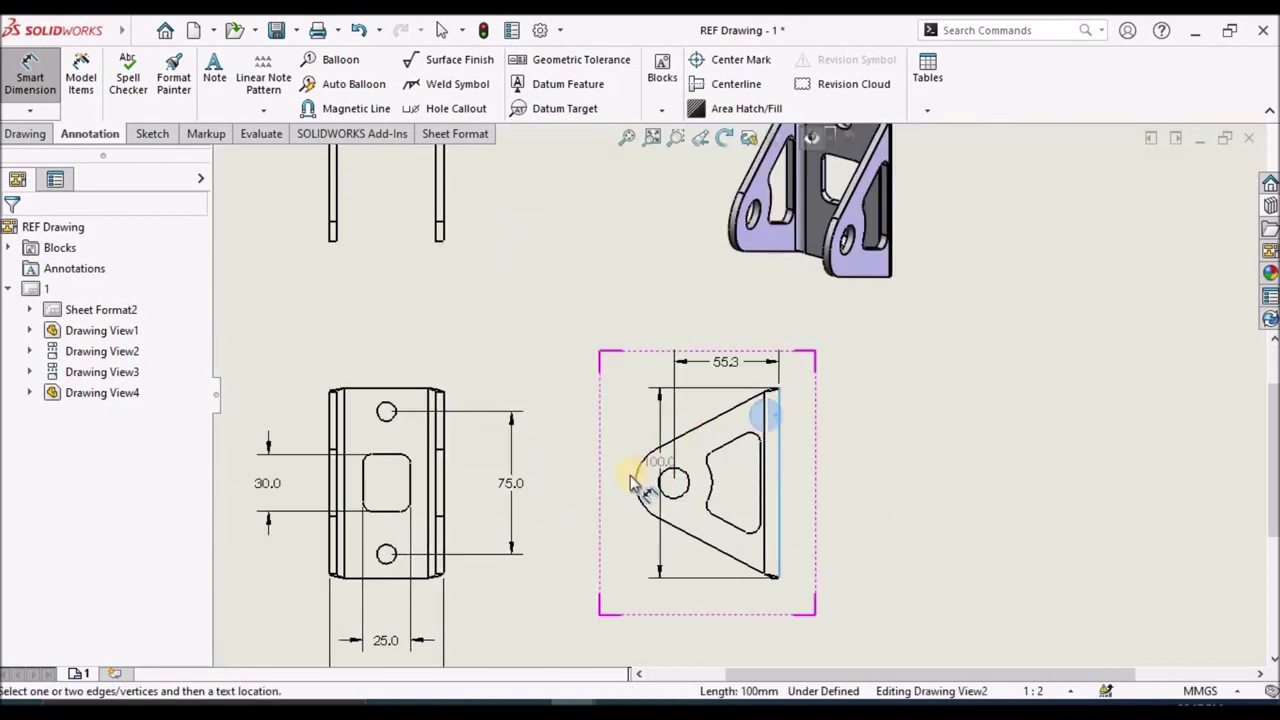
scroll(640, 490, down, 5)
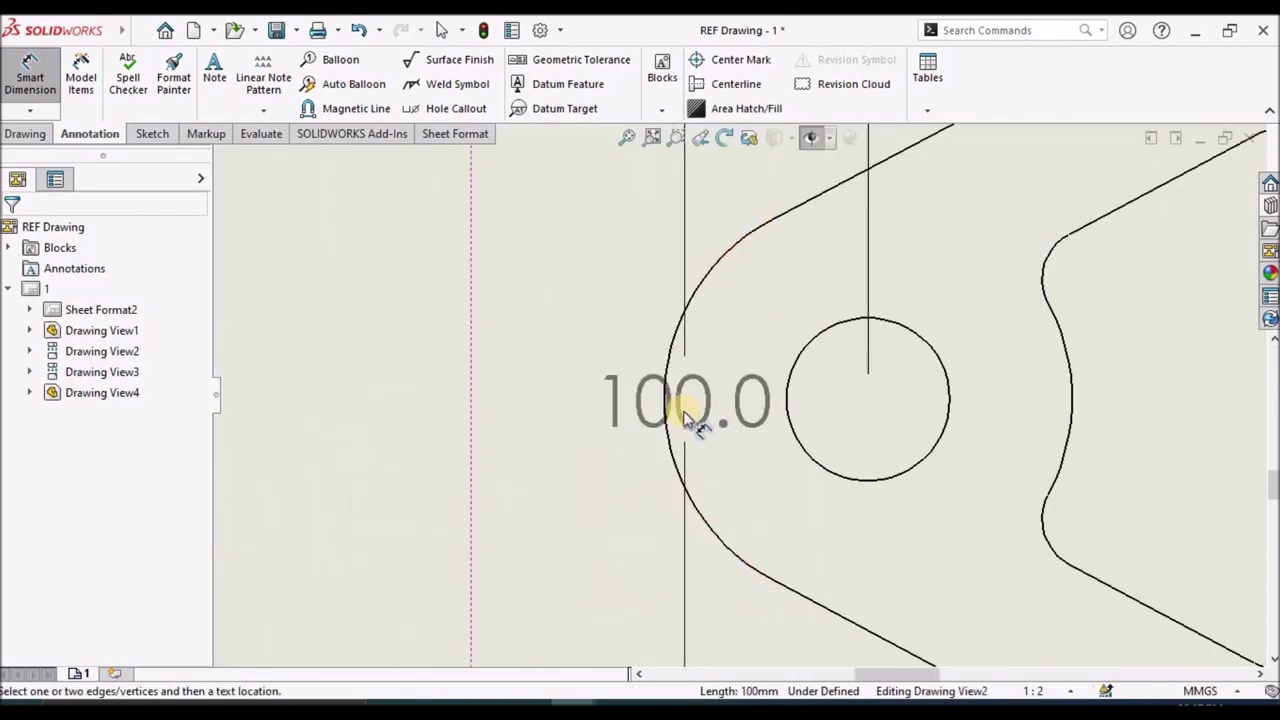
click(783, 483)
scroll(820, 540, up, 5)
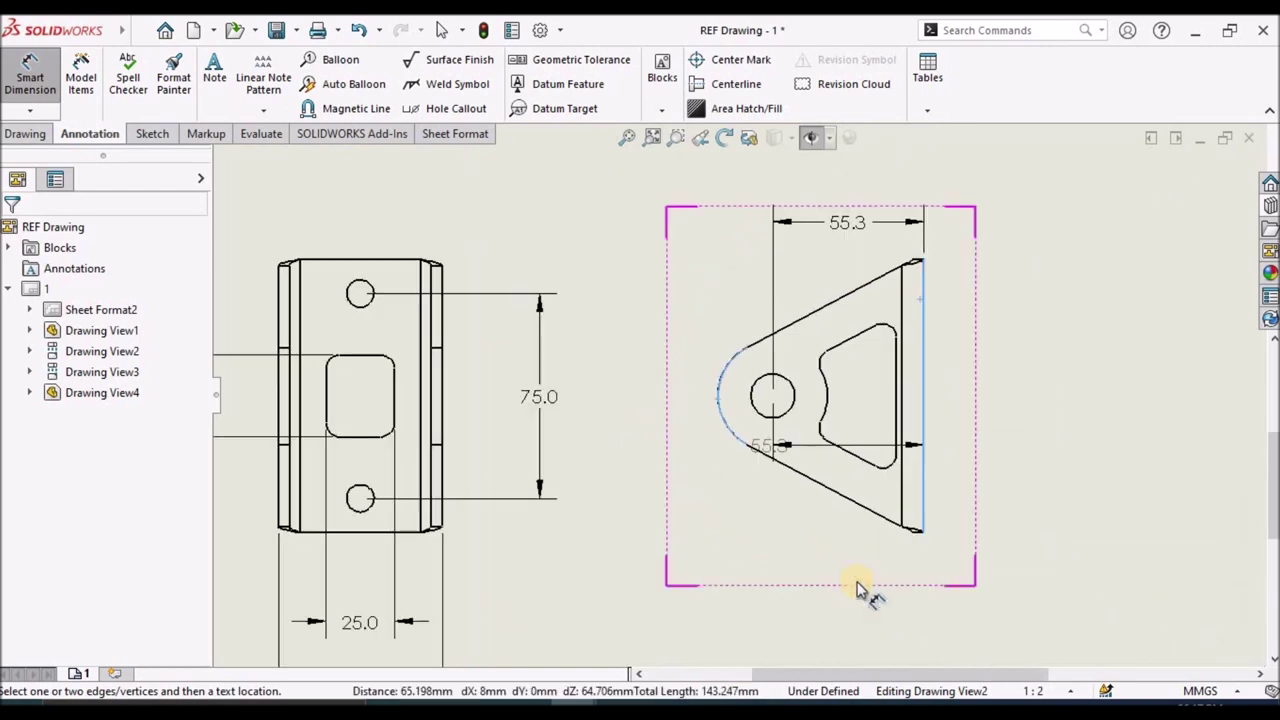
click(848, 578)
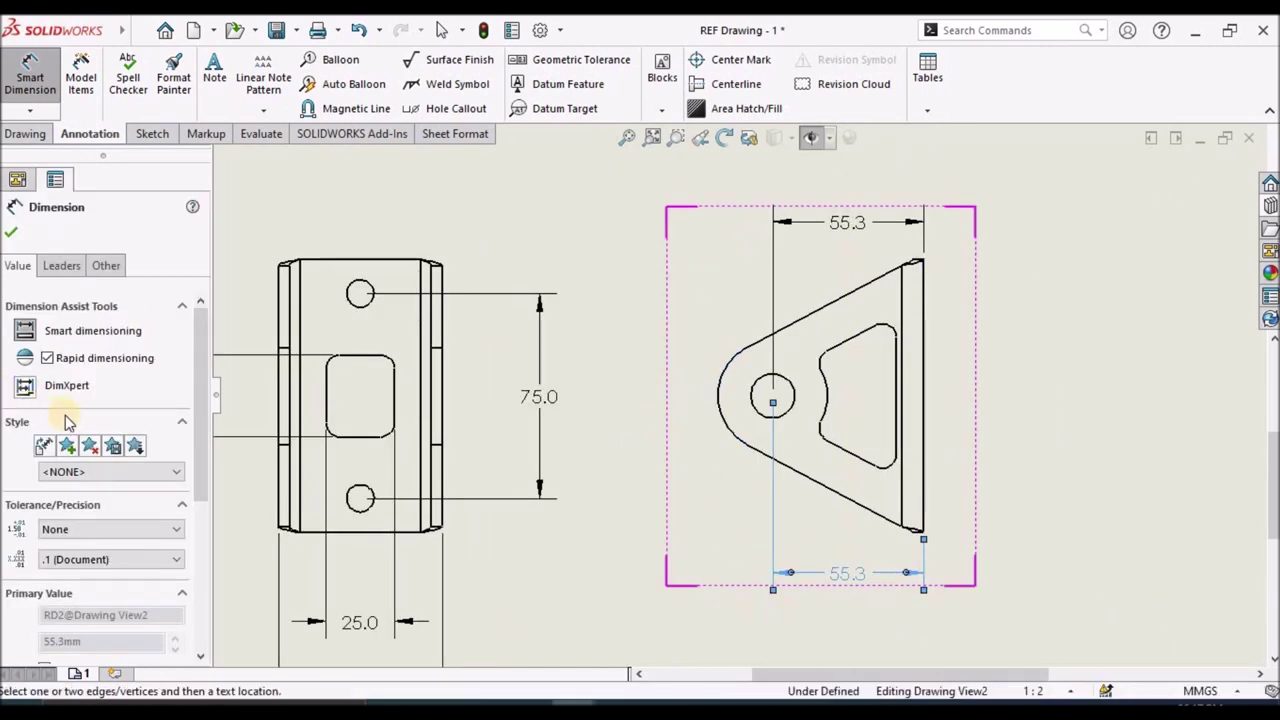
Set the first arc condition of the dimension below the side view to Max and enclose its value in parentheses.
click(78, 272)
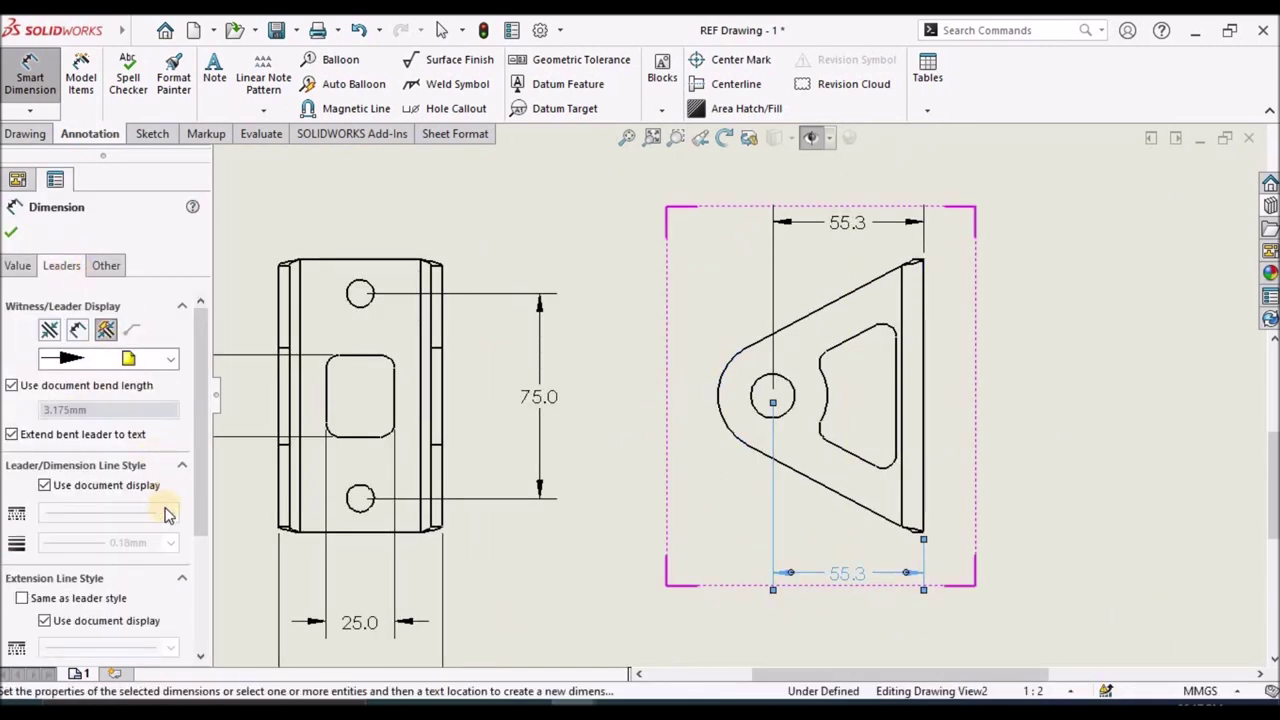
click(106, 267)
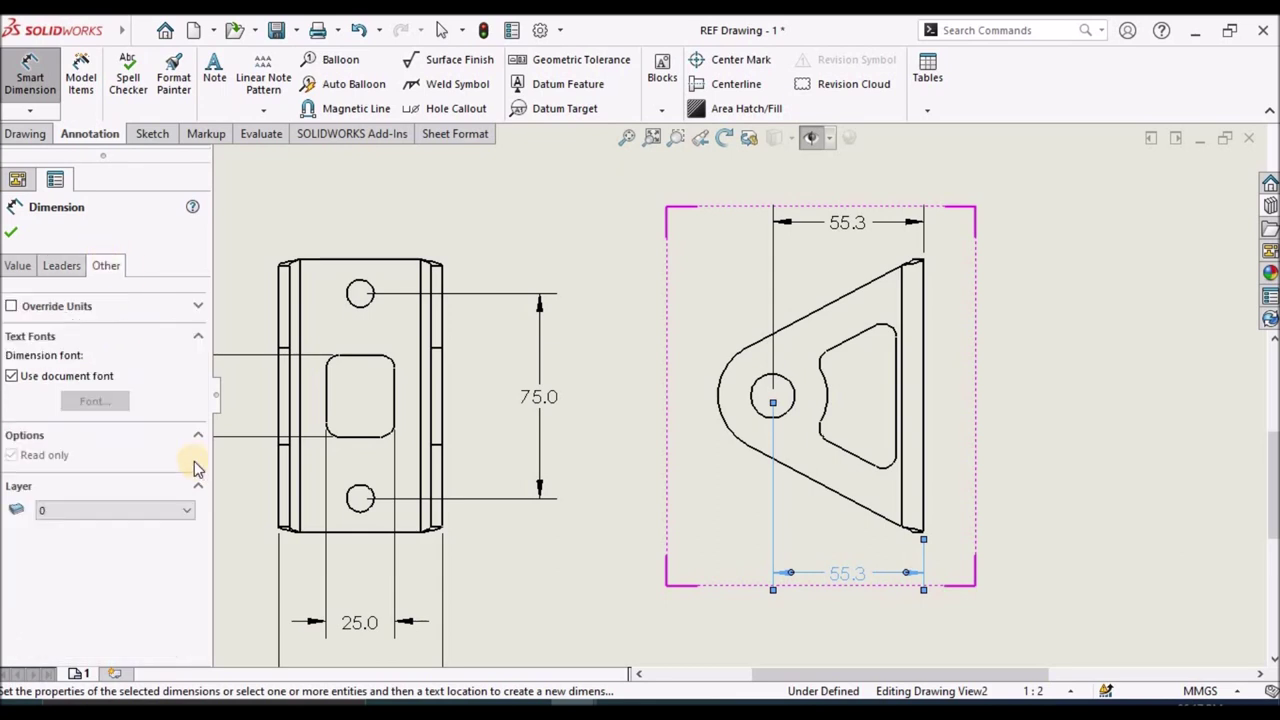
click(58, 270)
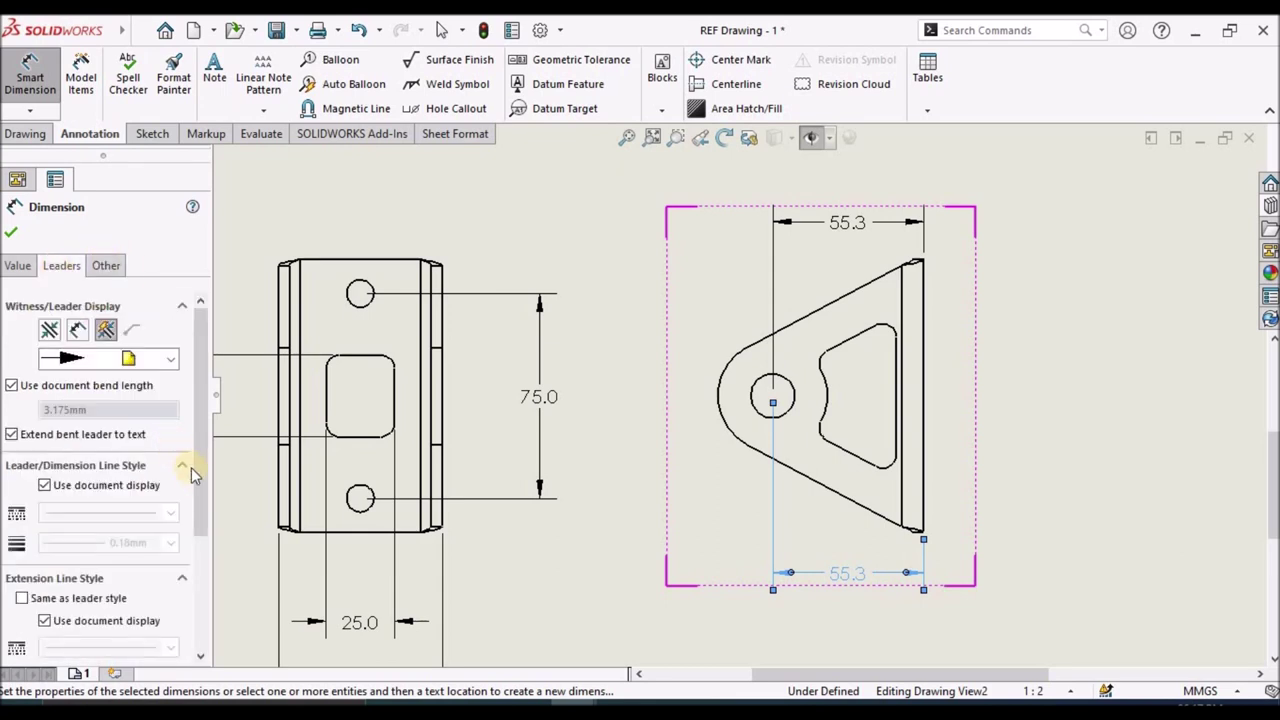
drag(200, 487, 221, 648)
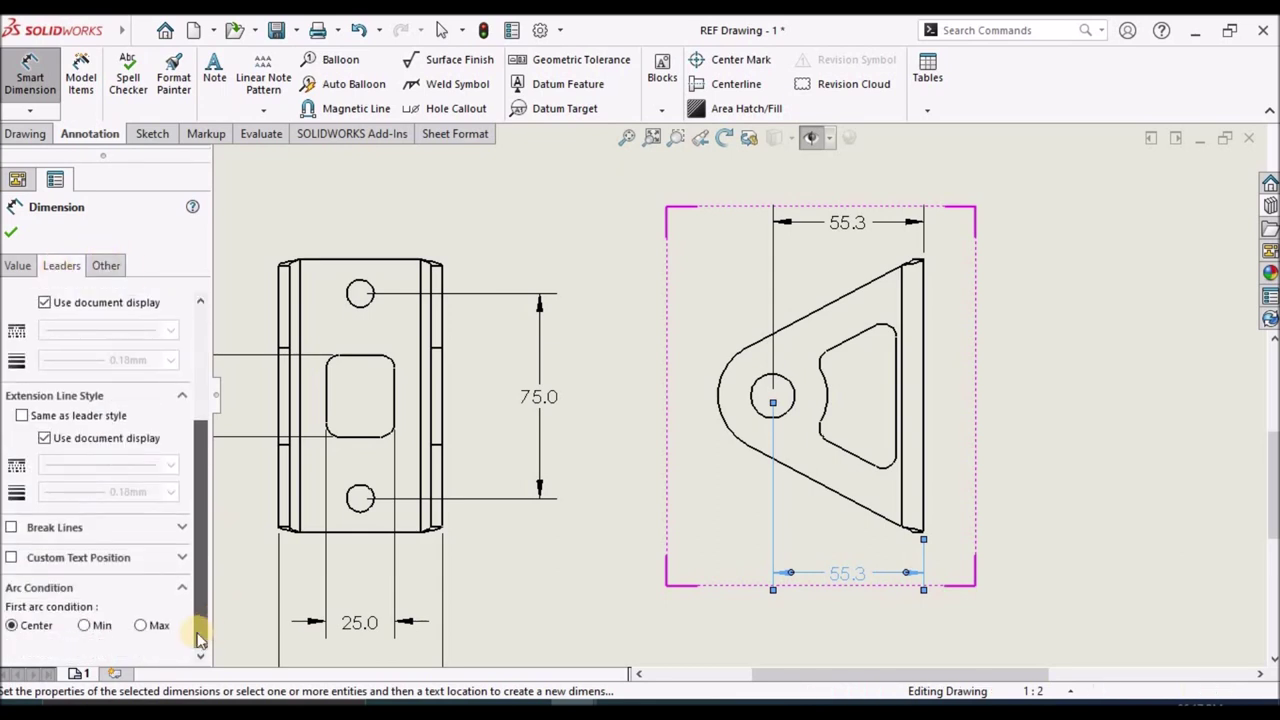
click(146, 627)
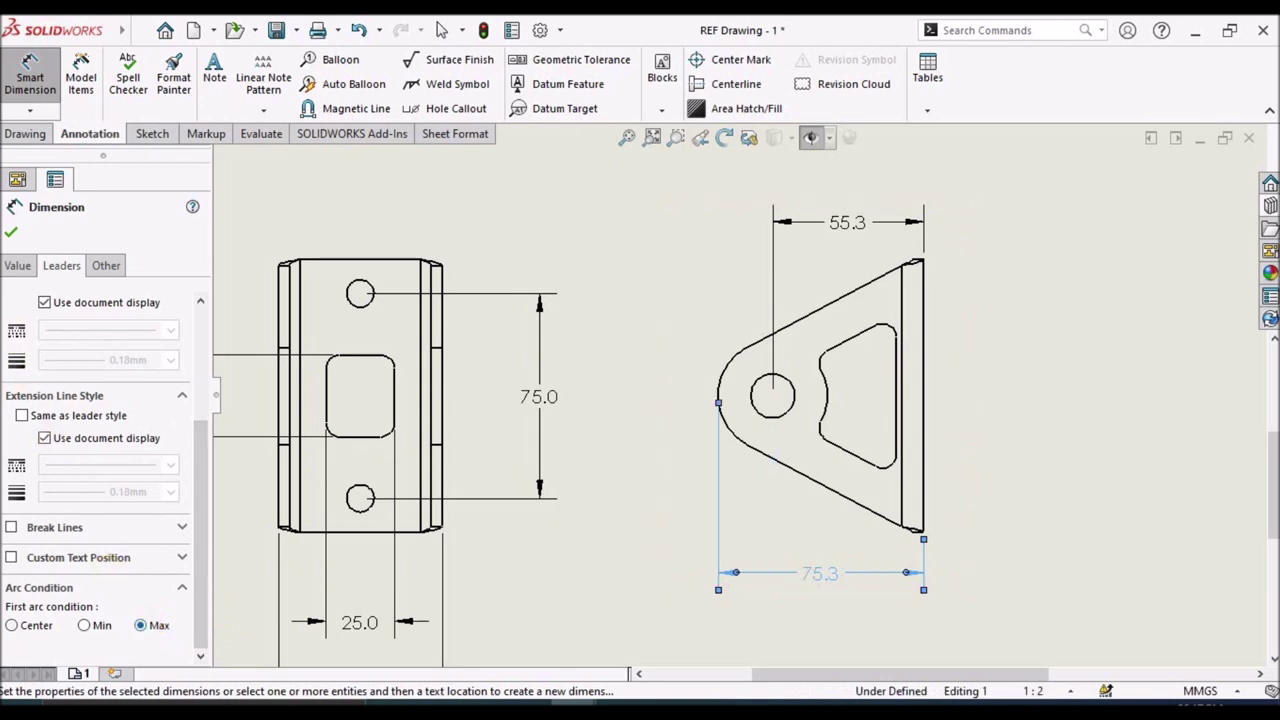
click(10, 267)
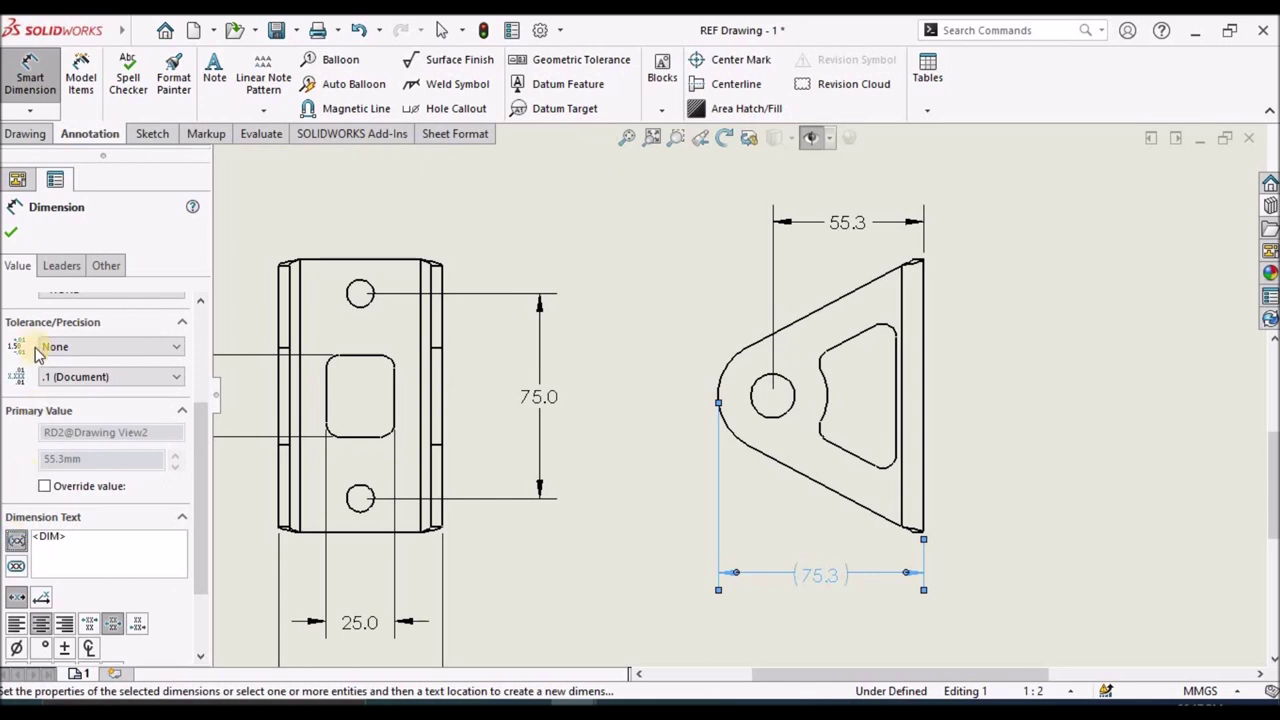
click(9, 235)
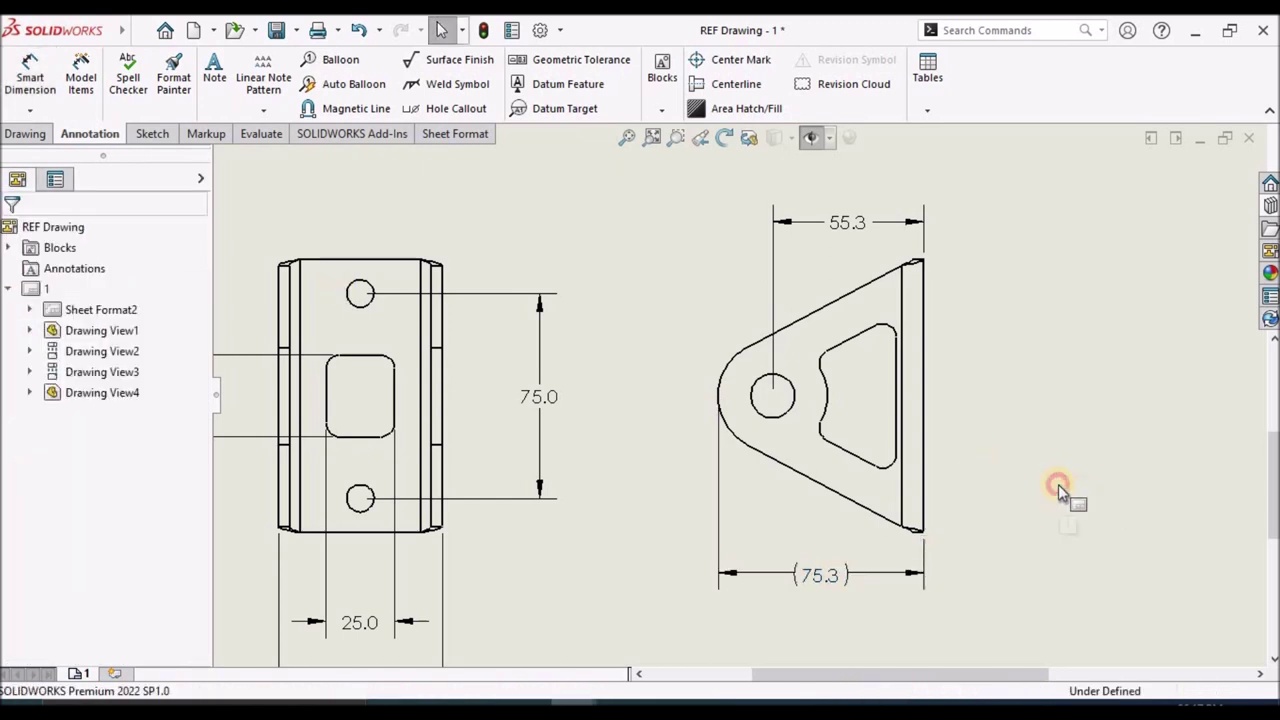
Dimension the horizontal distance from the cutout's straight vertical edge to the back edge in the side view, placing it outside the back edge.
scroll(1058, 484, up, 3)
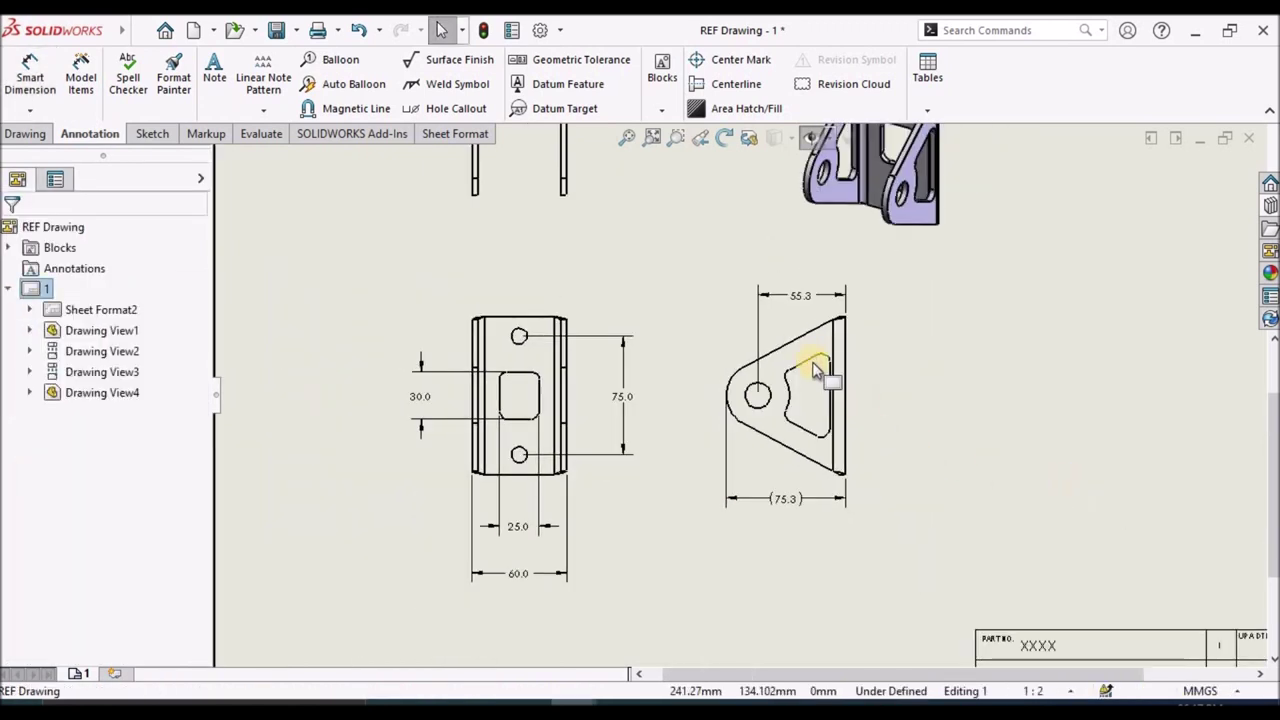
scroll(820, 363, down, 3)
click(28, 65)
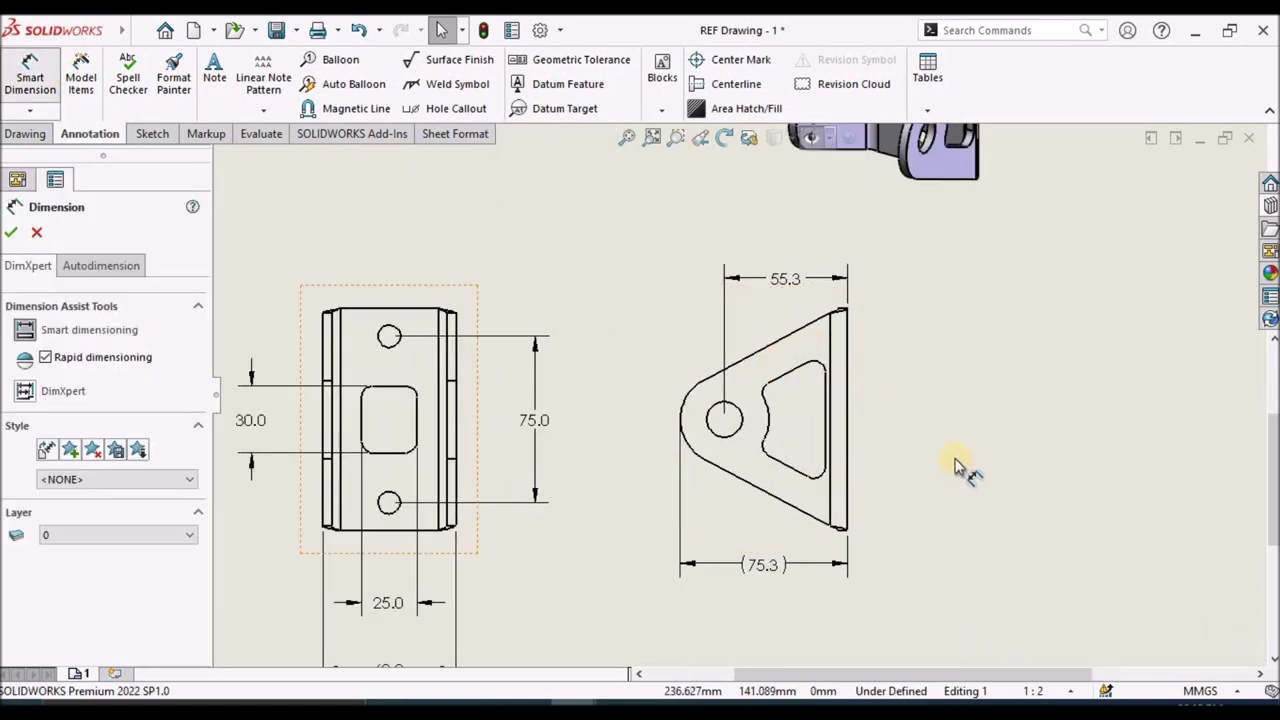
scroll(937, 443, down, 3)
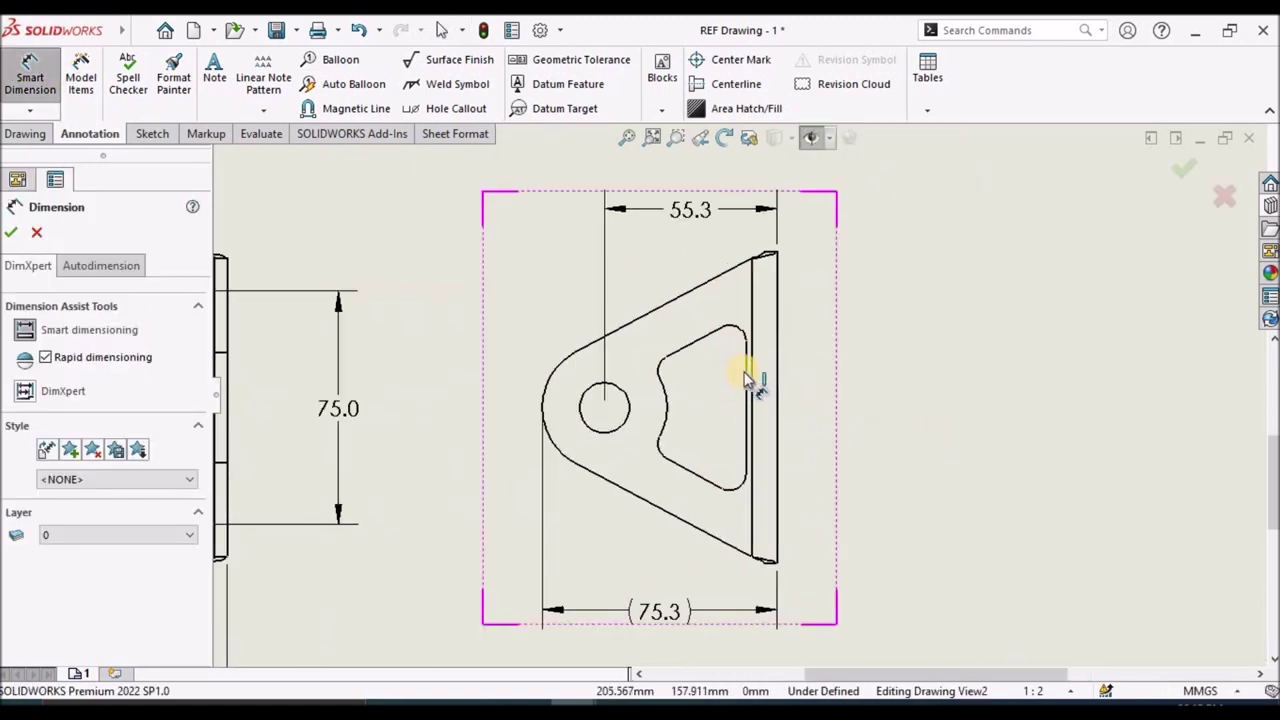
click(747, 372)
click(777, 386)
click(845, 360)
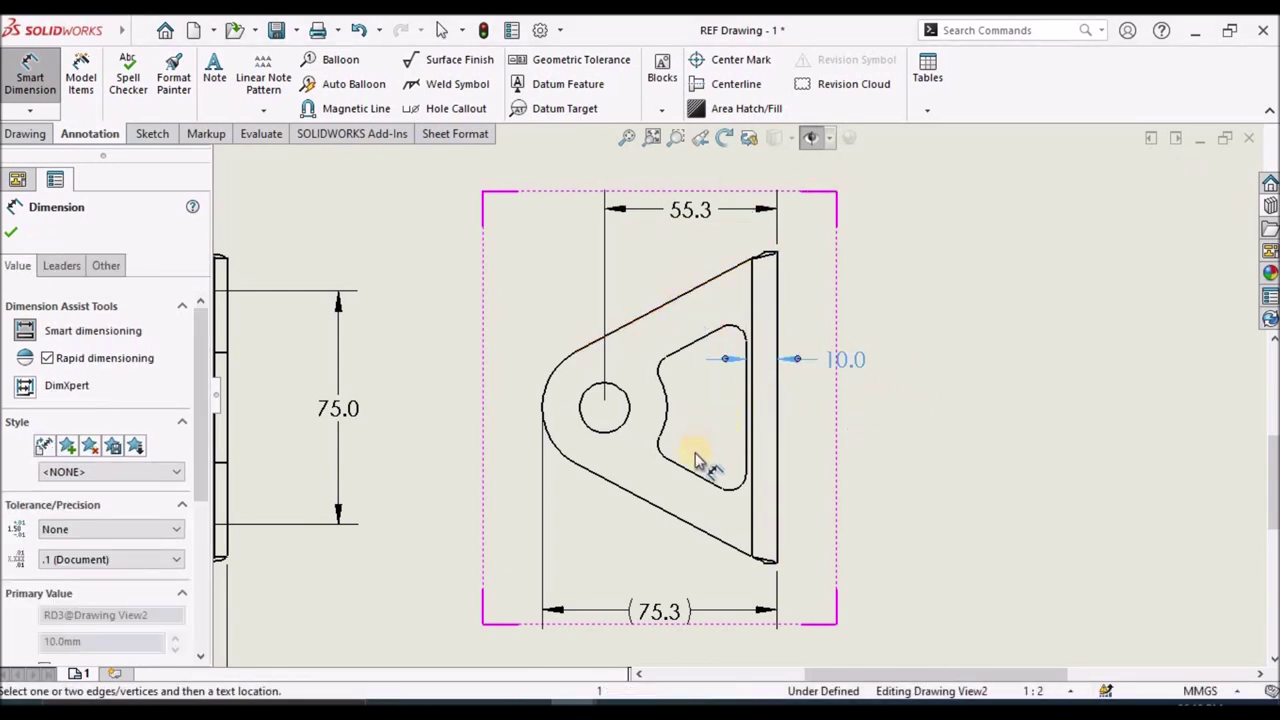
Dimension the distance between the side view's upper sloped outer edge and the cutout's parallel edge, placing the value above the slope.
click(672, 309)
click(703, 343)
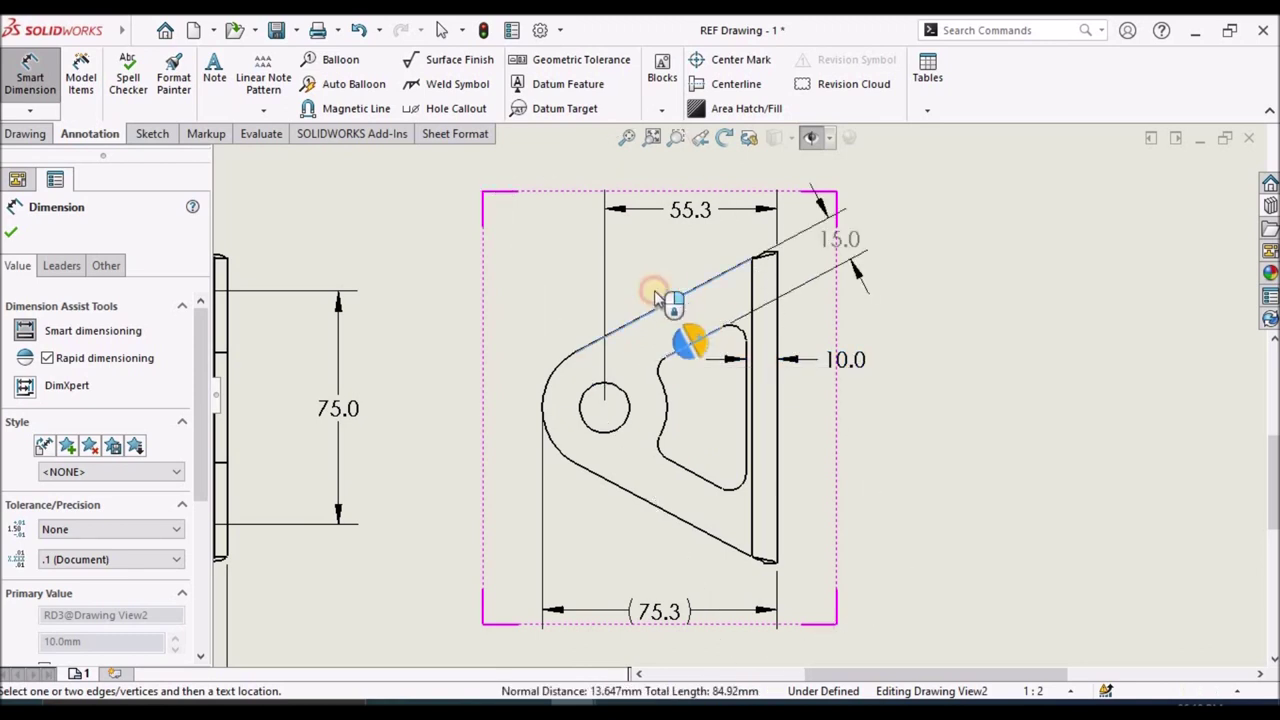
click(652, 258)
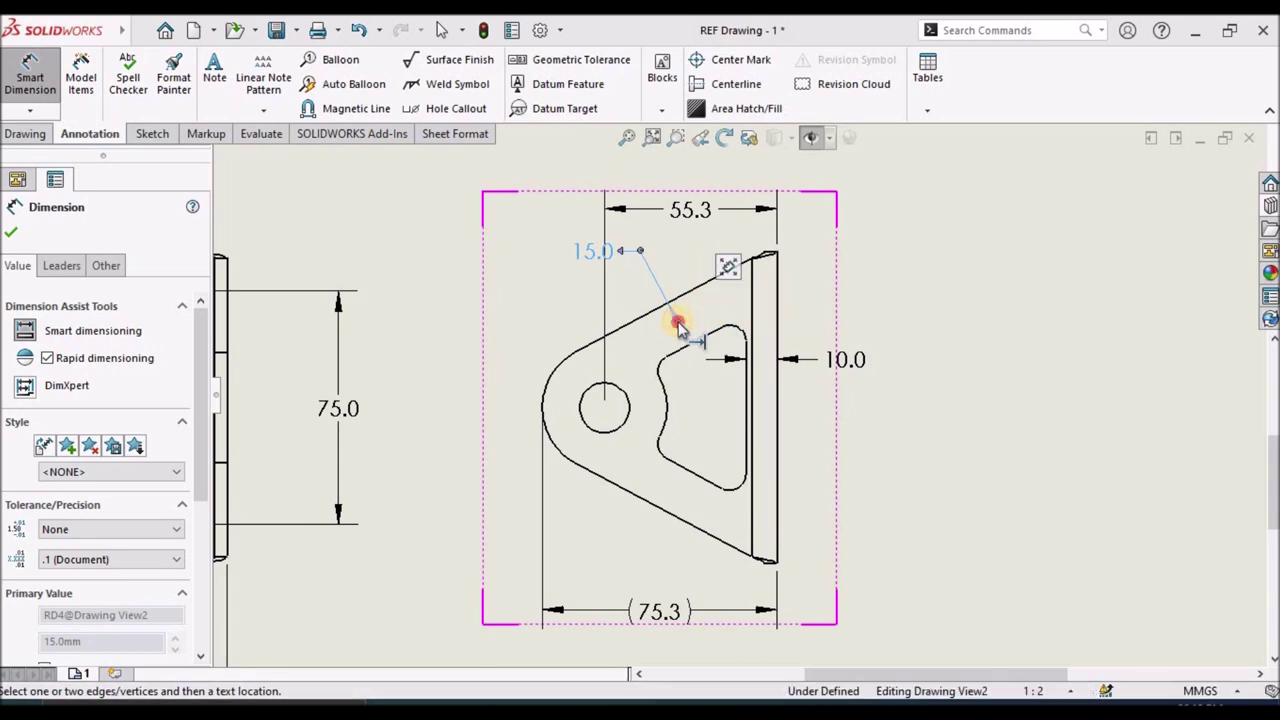
scroll(680, 330, down, 3)
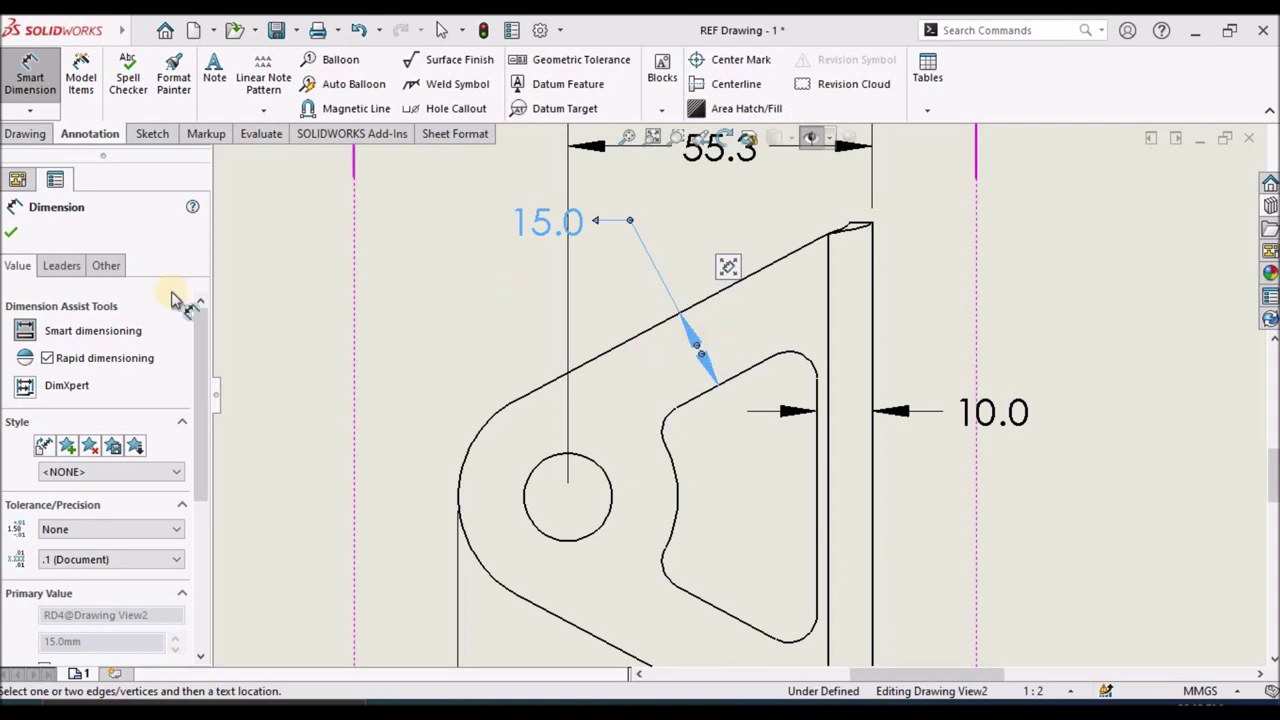
click(16, 234)
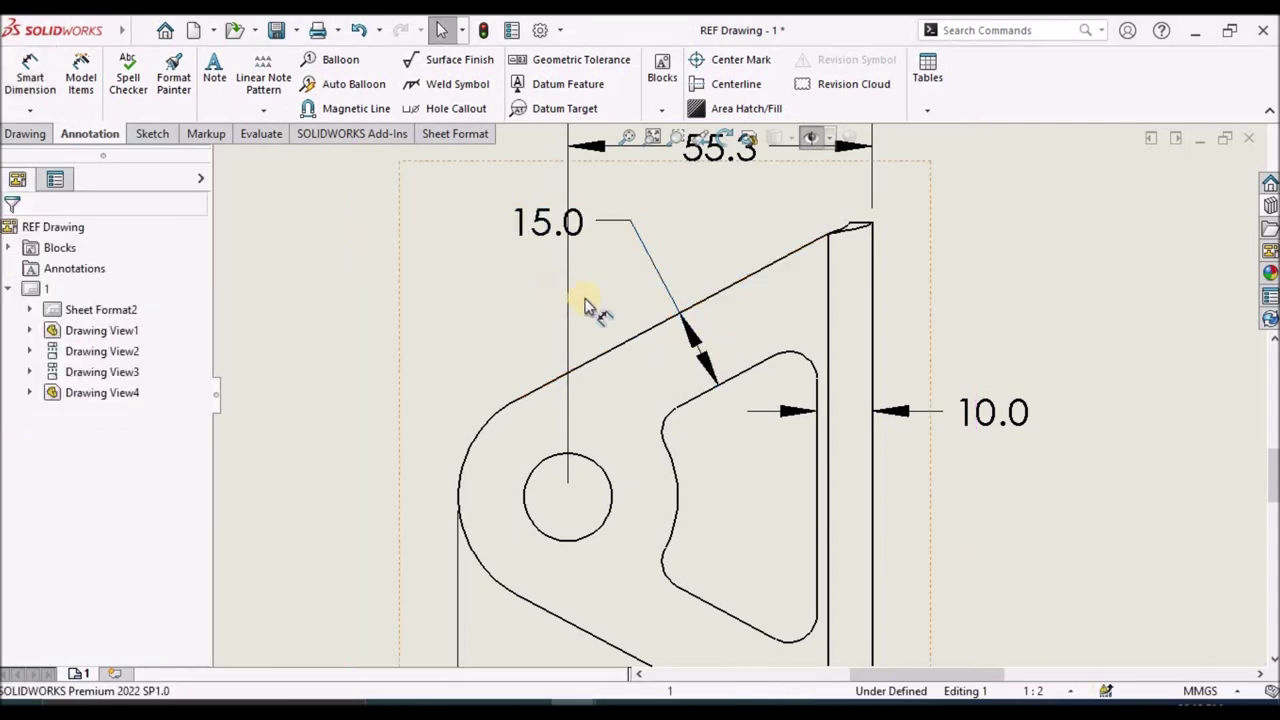
Flip the arrows of the sloped-edge dimension in the side view so they point inward from outside.
click(699, 347)
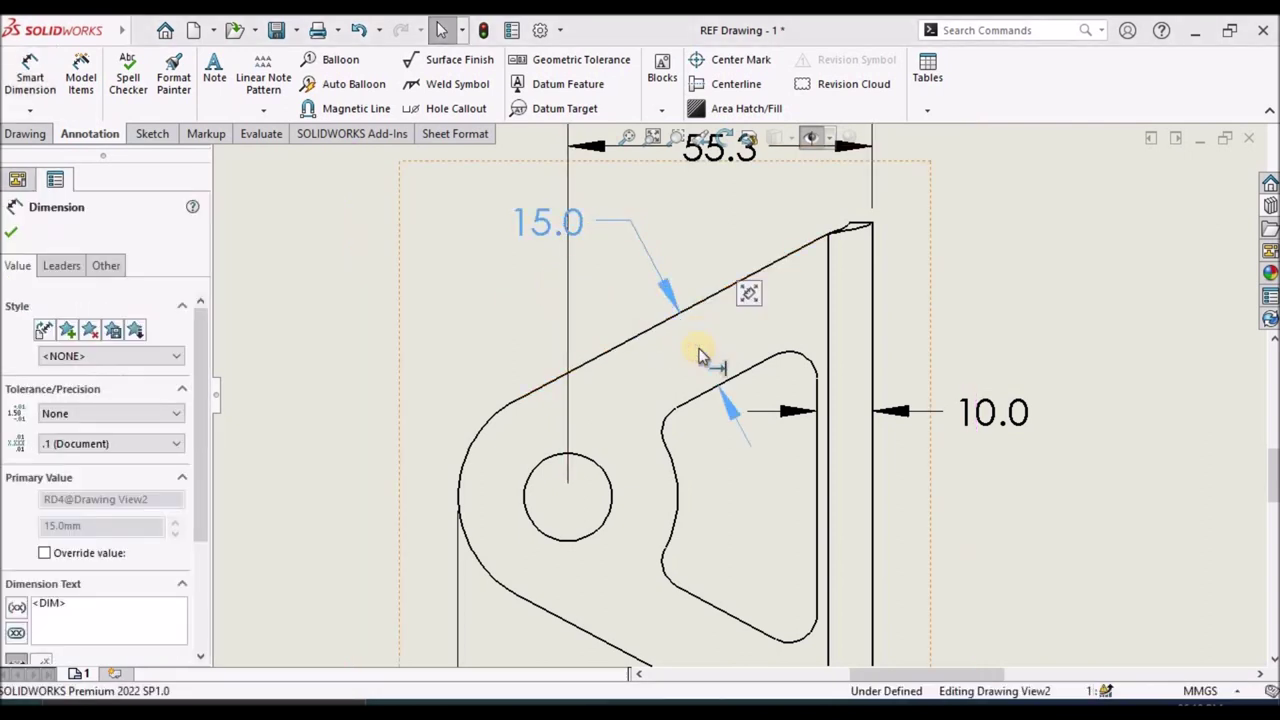
scroll(737, 392, up, 3)
click(826, 477)
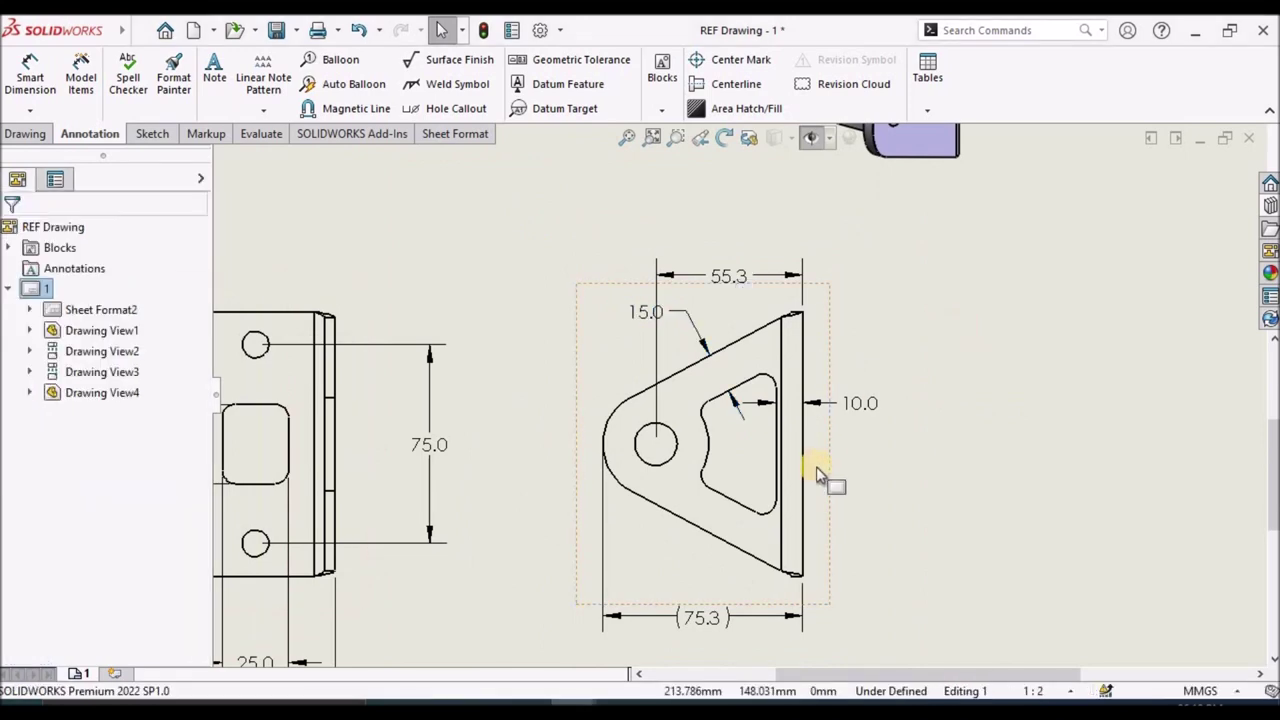
Move the side view's overall-length dimension farther below the view and place the hole-to-back-edge dimension between it and the view.
scroll(714, 549, up, 4)
scroll(812, 238, down, 3)
scroll(760, 300, down, 5)
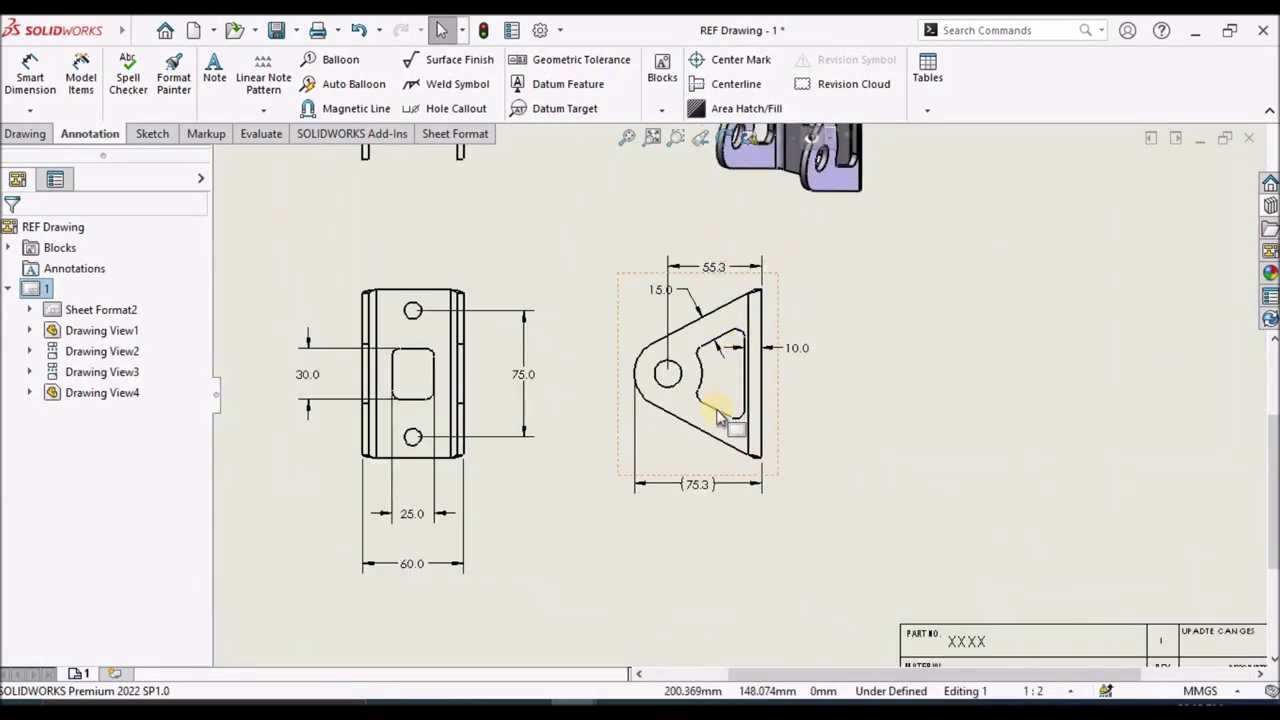
drag(698, 585, 694, 590)
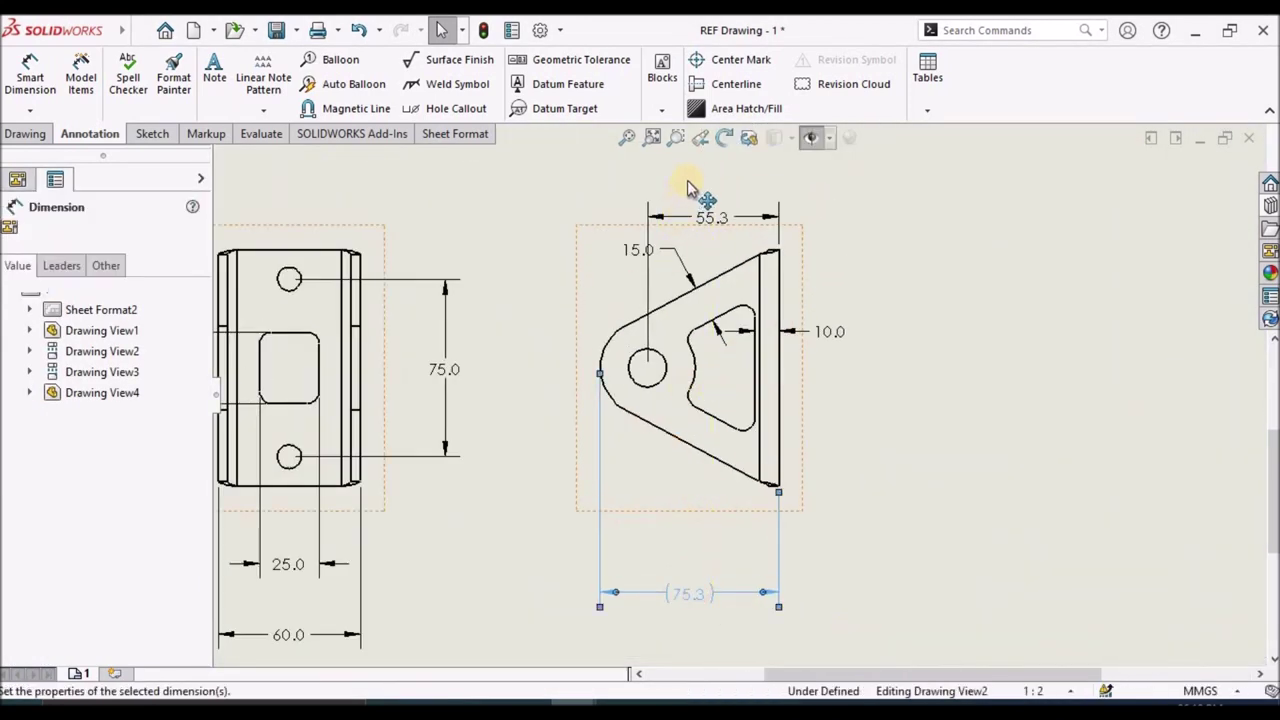
drag(712, 220, 775, 553)
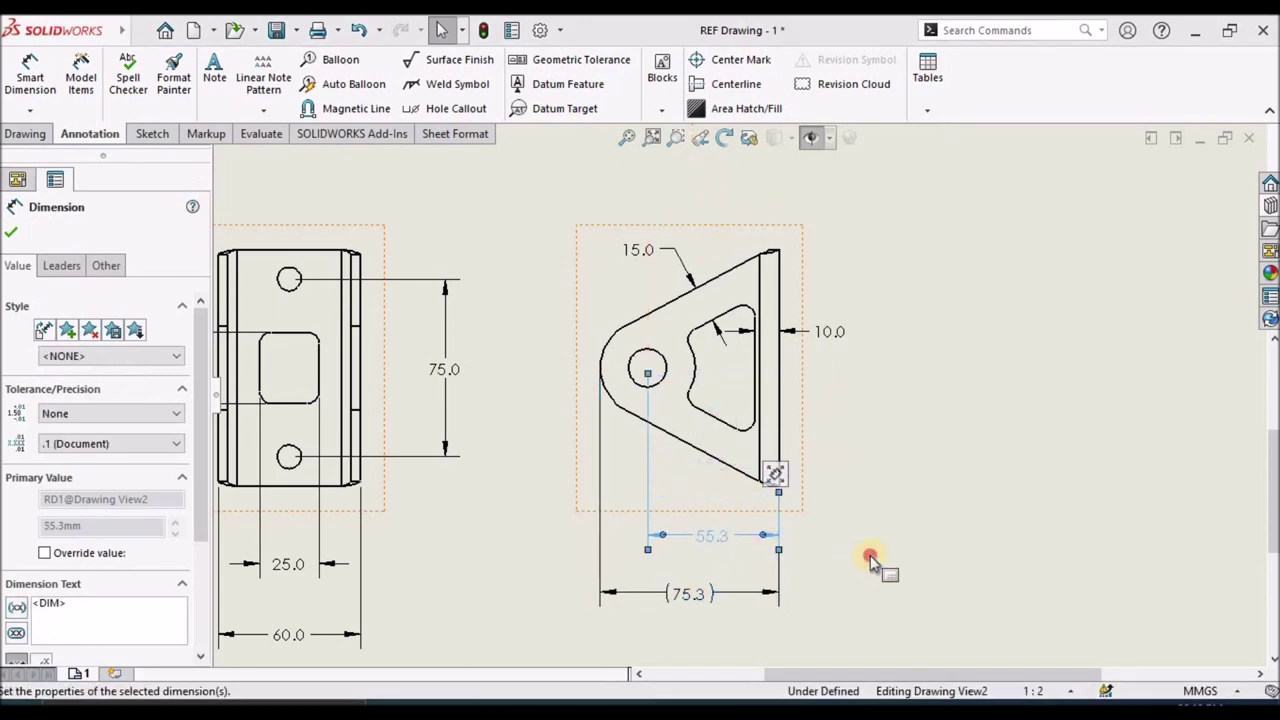
click(870, 558)
scroll(645, 397, up, 3)
scroll(766, 364, down, 3)
scroll(766, 364, down, 2)
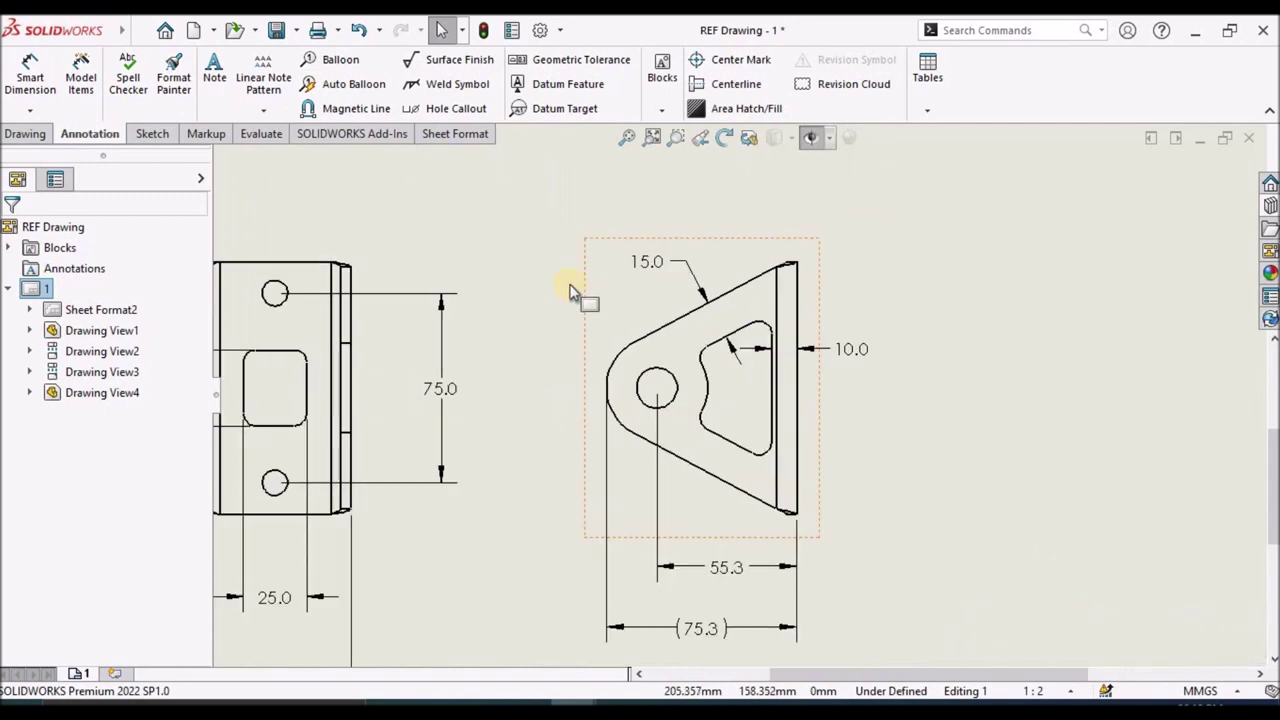
Move the cutout-to-back-edge dimension lower alongside the side view, to about the back edge's mid-height.
scroll(640, 297, down, 1)
drag(934, 390, 940, 458)
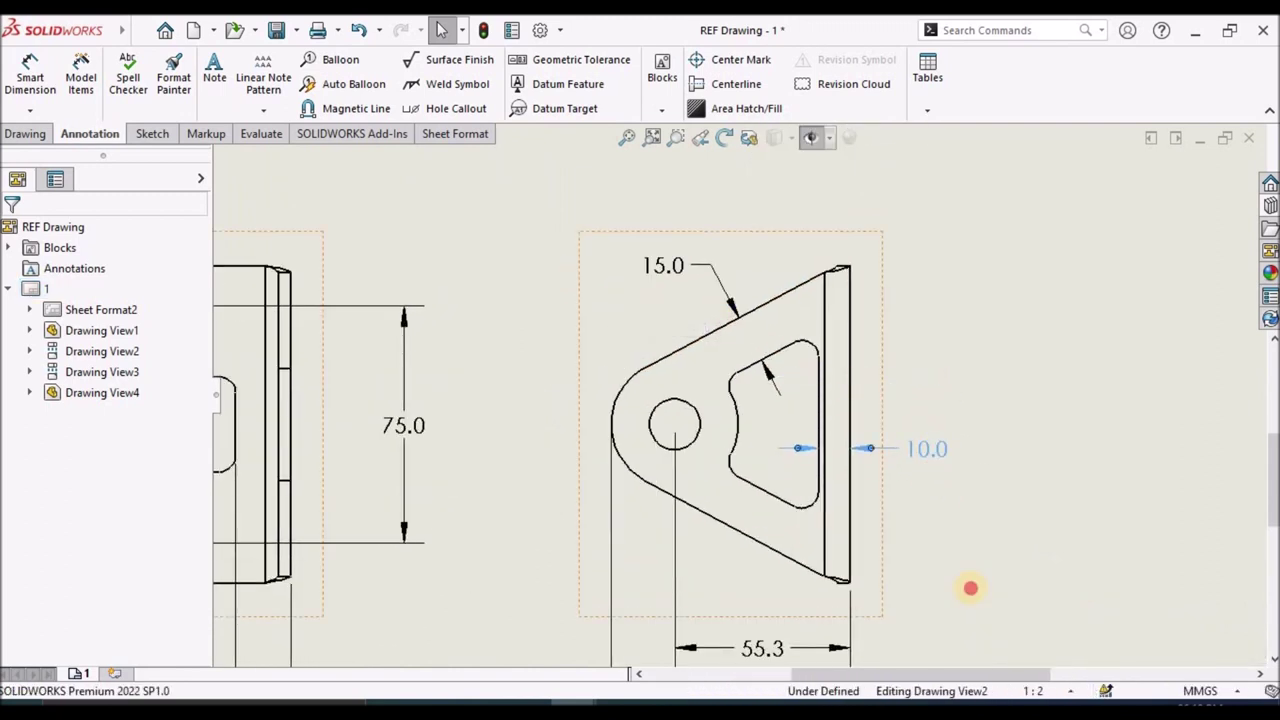
click(978, 594)
scroll(971, 595, up, 1)
scroll(886, 591, up, 3)
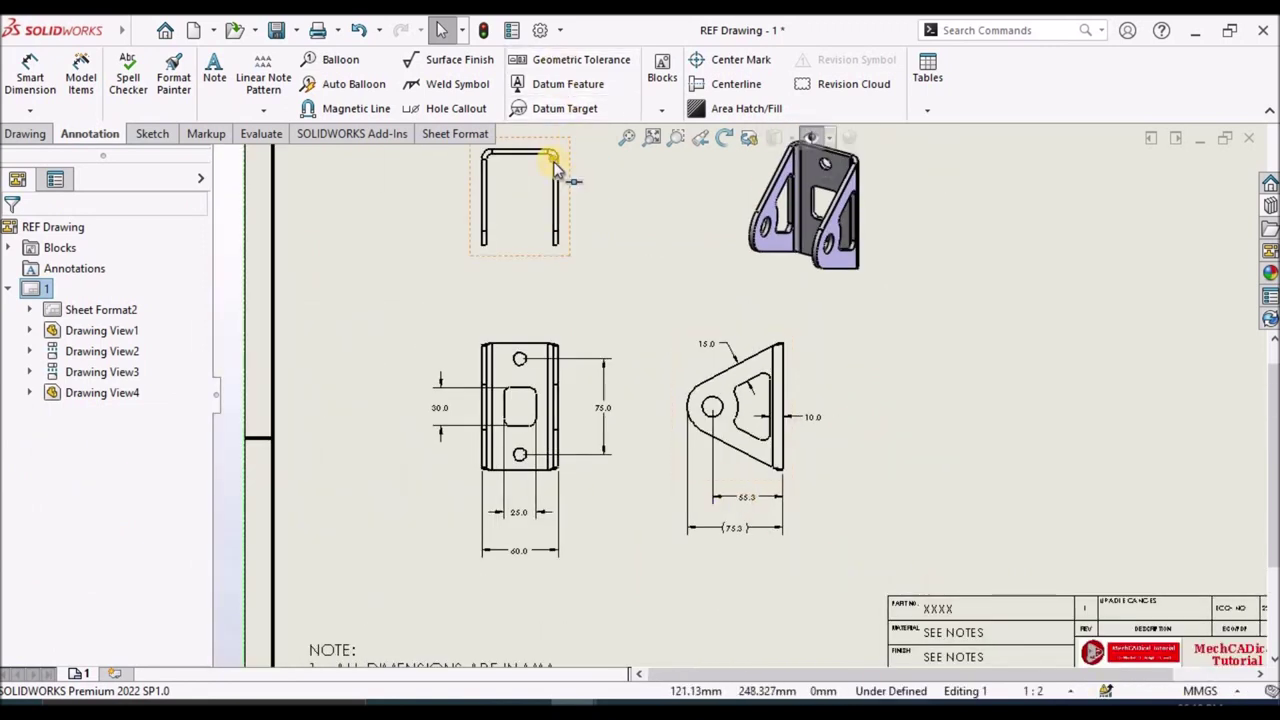
Add a radius dimension to the outer arc of the right-hand bend in the top view, placing it above and outside the corner.
scroll(553, 161, down, 2)
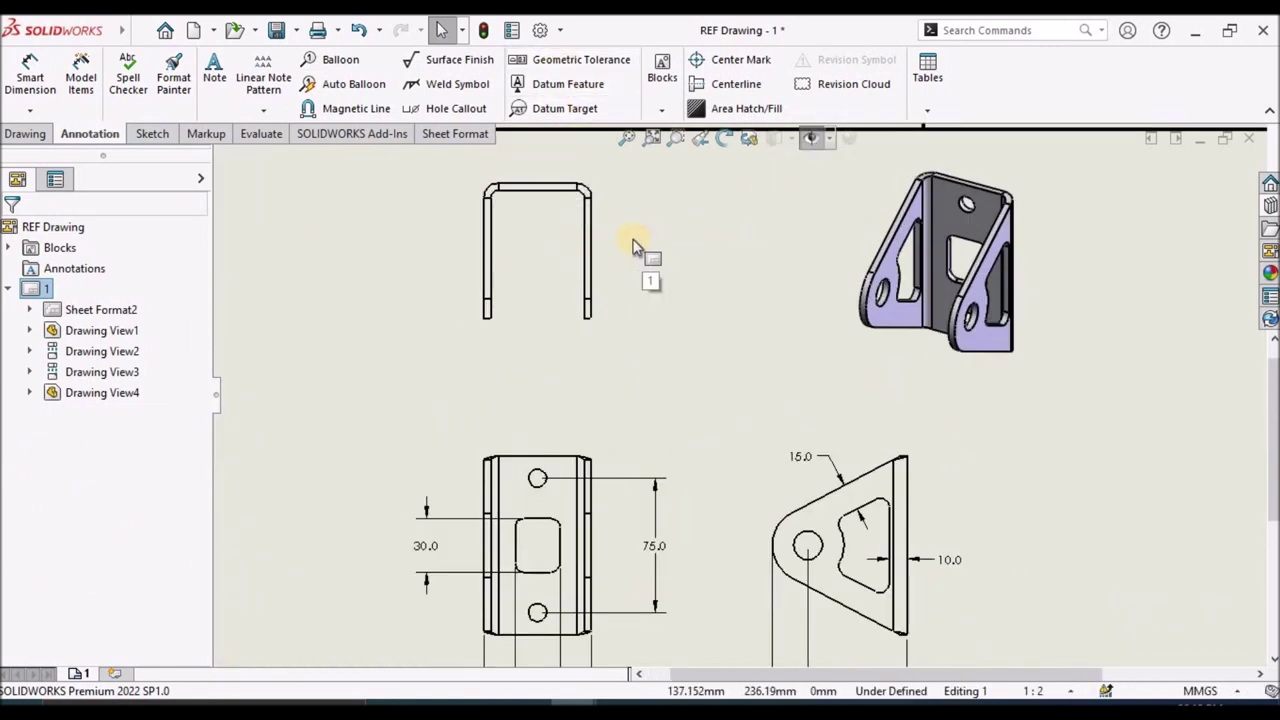
scroll(630, 245, up, 3)
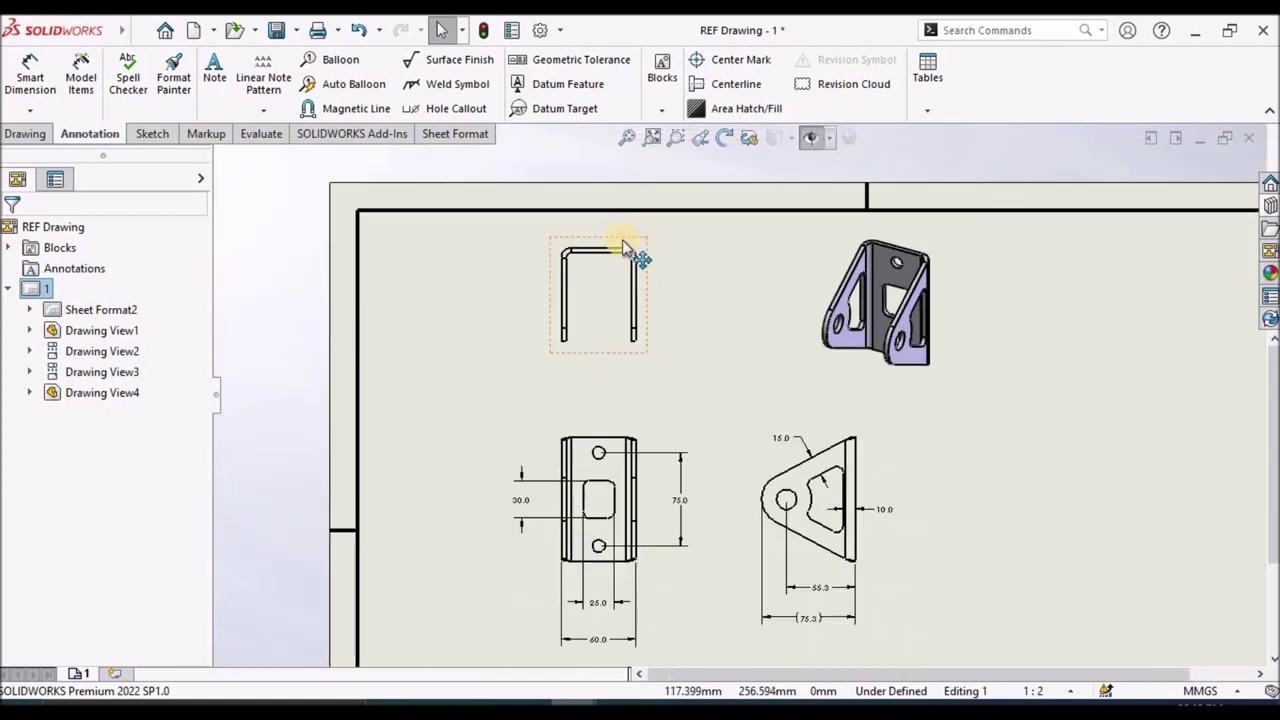
scroll(626, 247, down, 2)
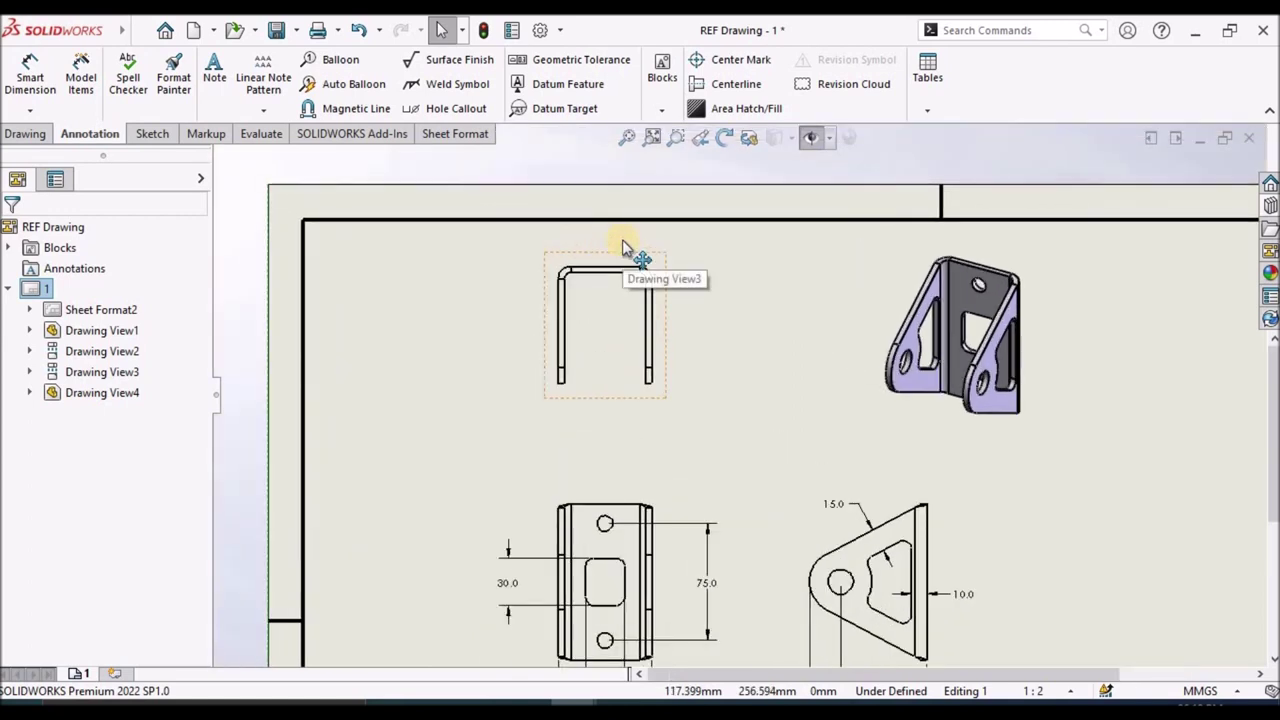
click(30, 75)
scroll(730, 292, down, 2)
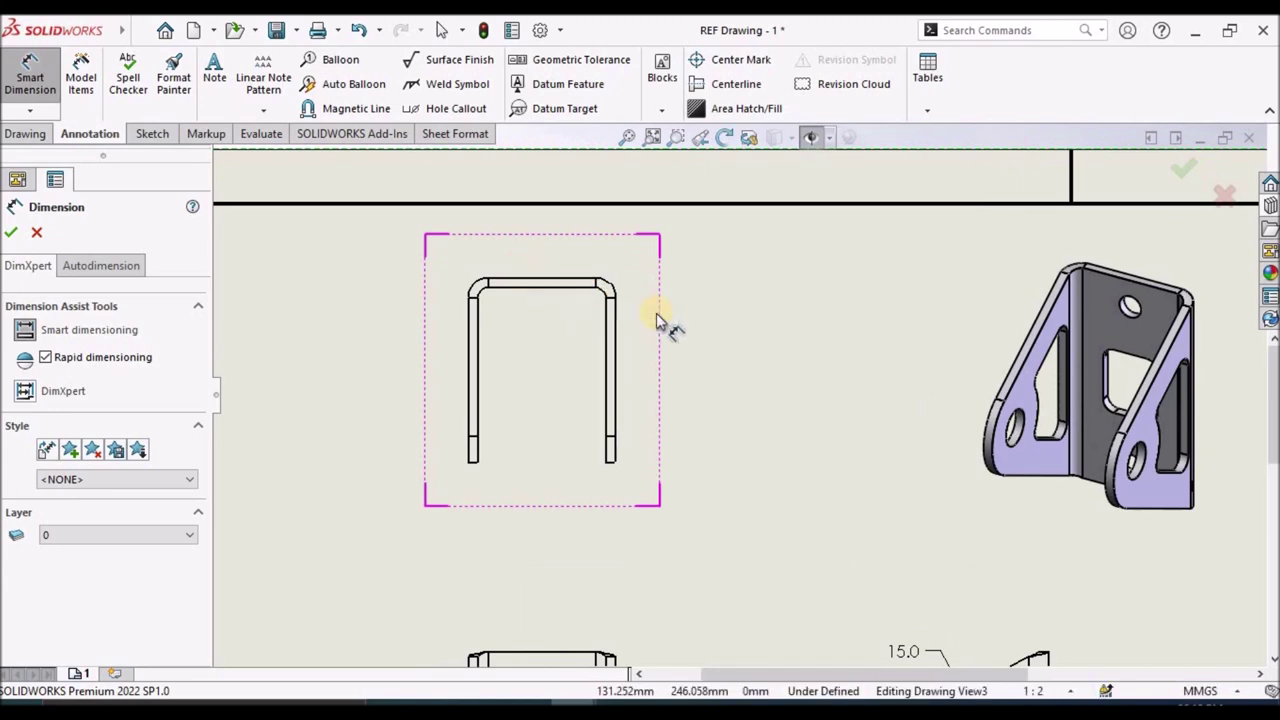
scroll(656, 316, up, 2)
scroll(656, 313, up, 2)
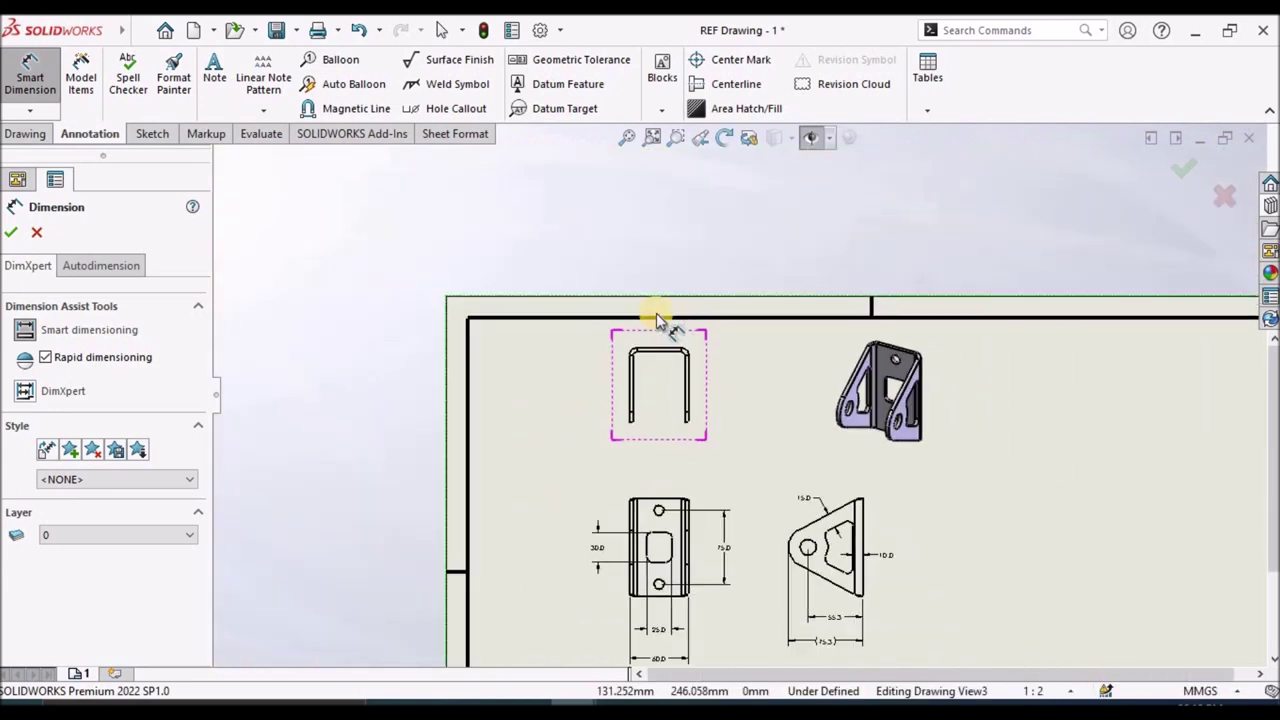
scroll(652, 322, down, 6)
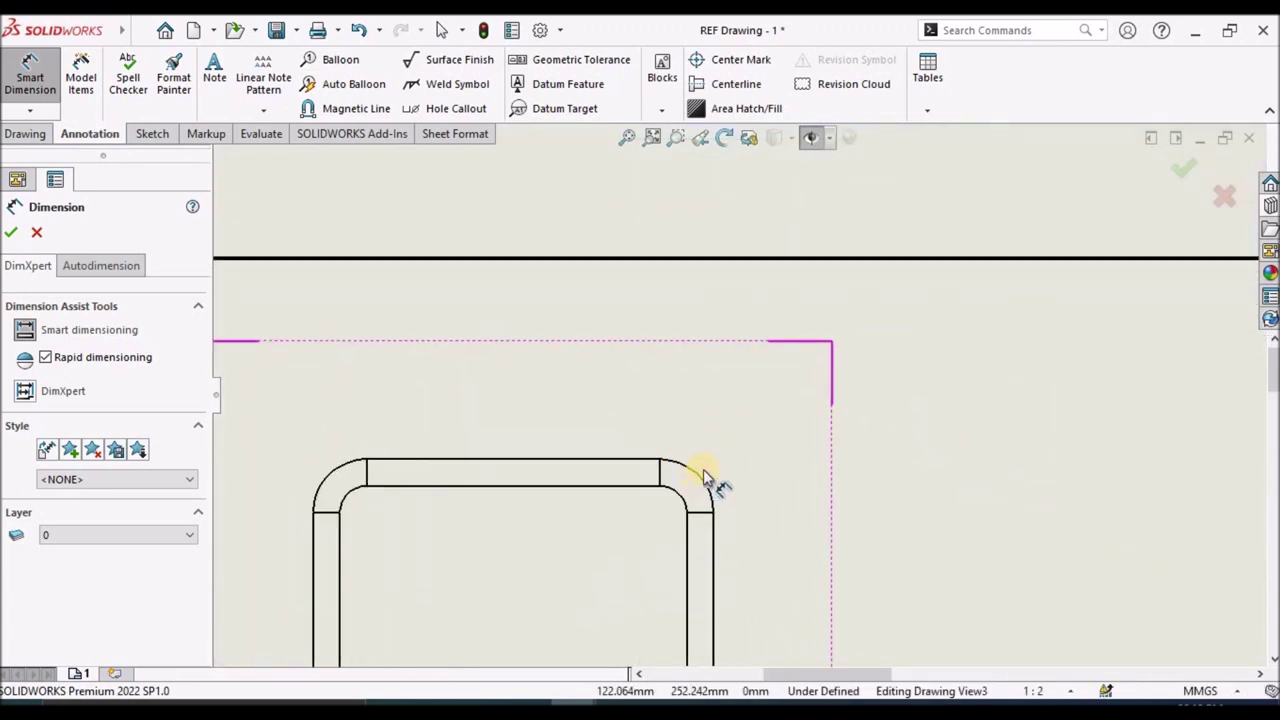
click(700, 478)
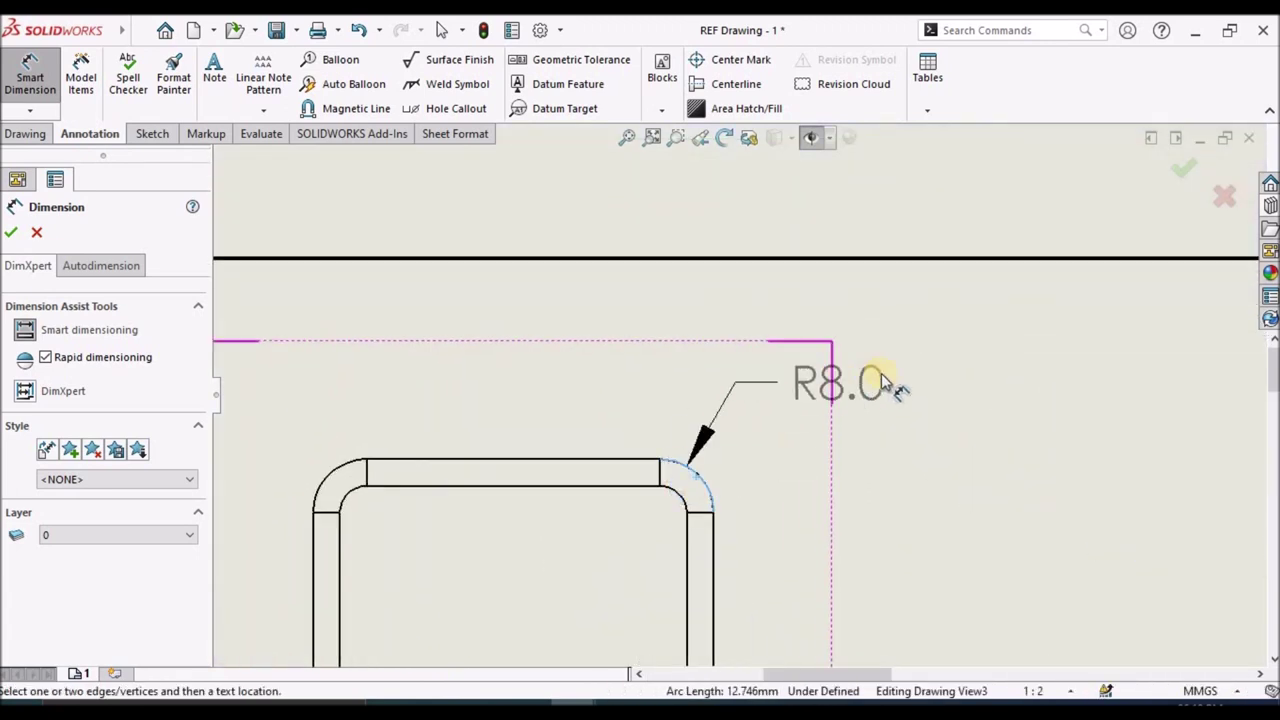
click(880, 378)
click(871, 528)
scroll(868, 530, up, 5)
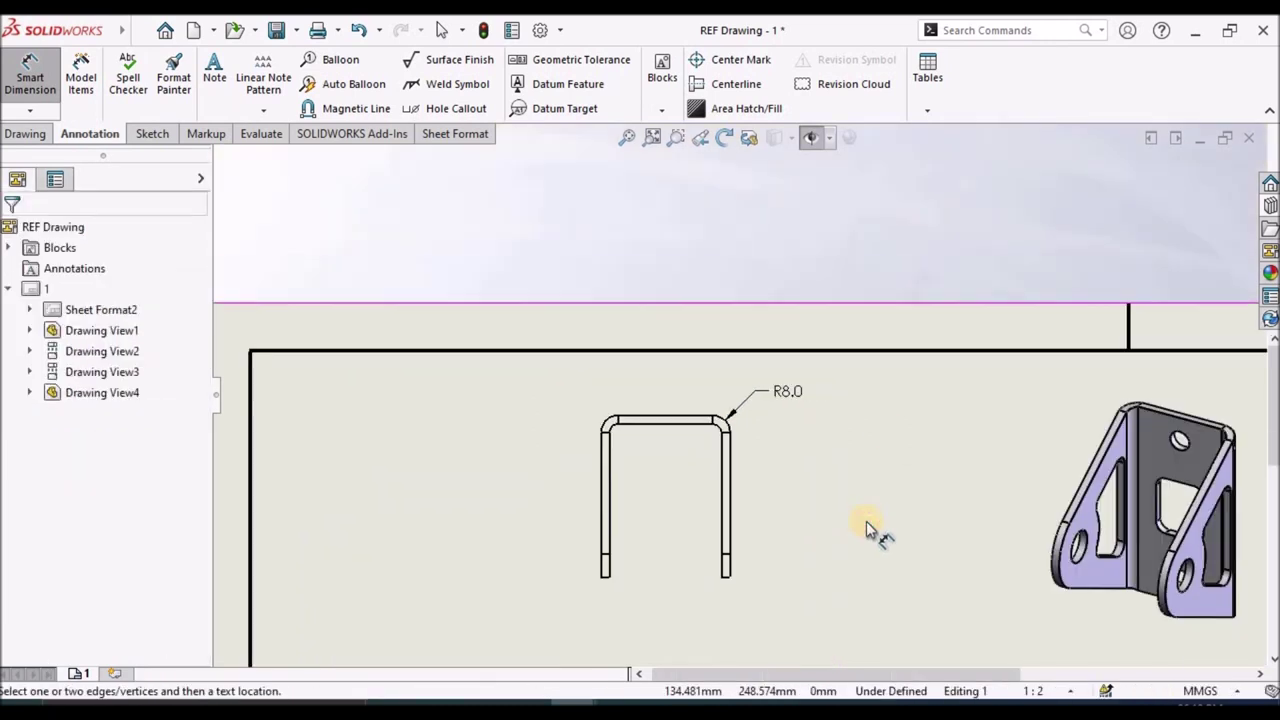
Dimension the overall depth of the top view from its back edge to the flange's free end, placing it left of the view.
scroll(735, 405, up, 2)
scroll(728, 399, down, 3)
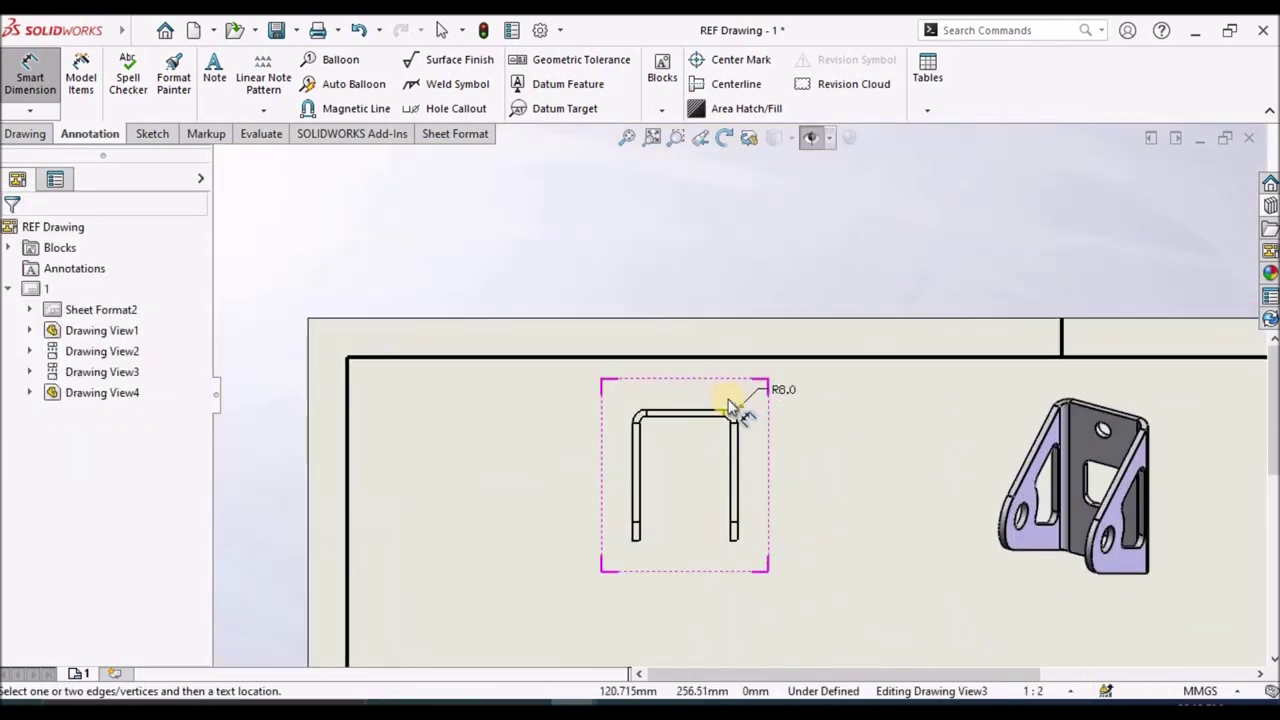
click(662, 415)
scroll(612, 550, down, 5)
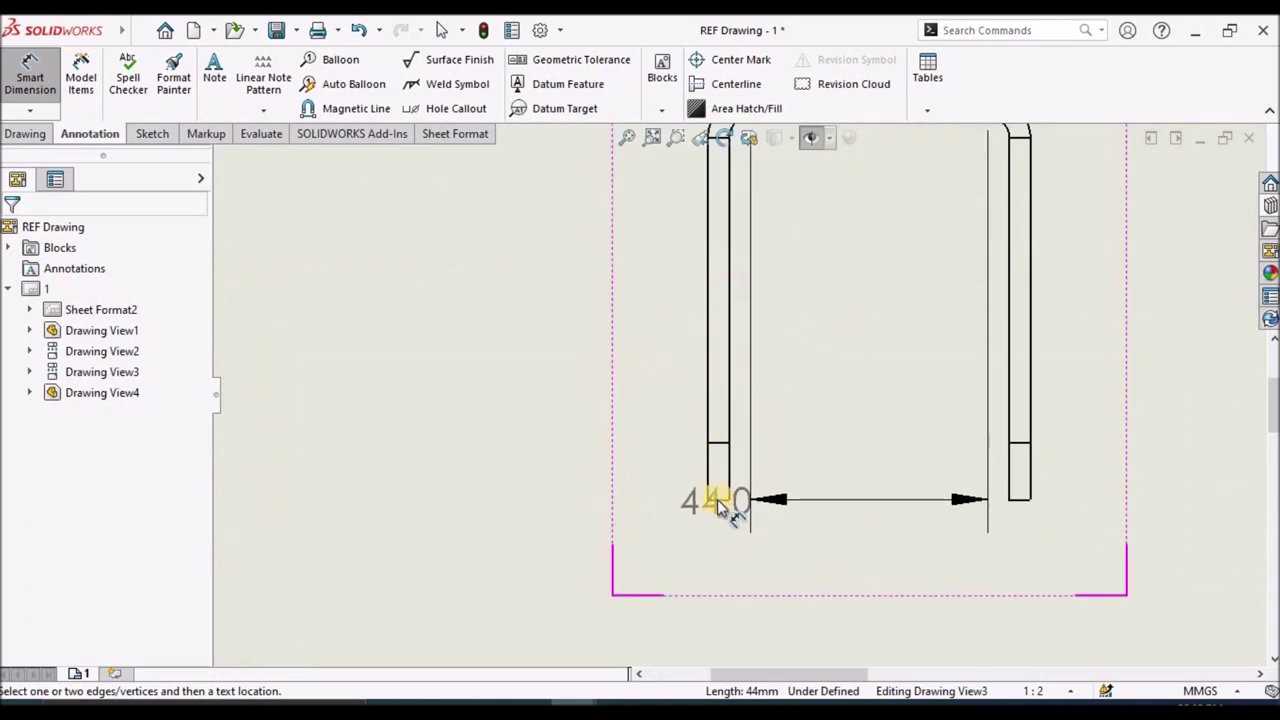
click(717, 500)
scroll(558, 345, up, 3)
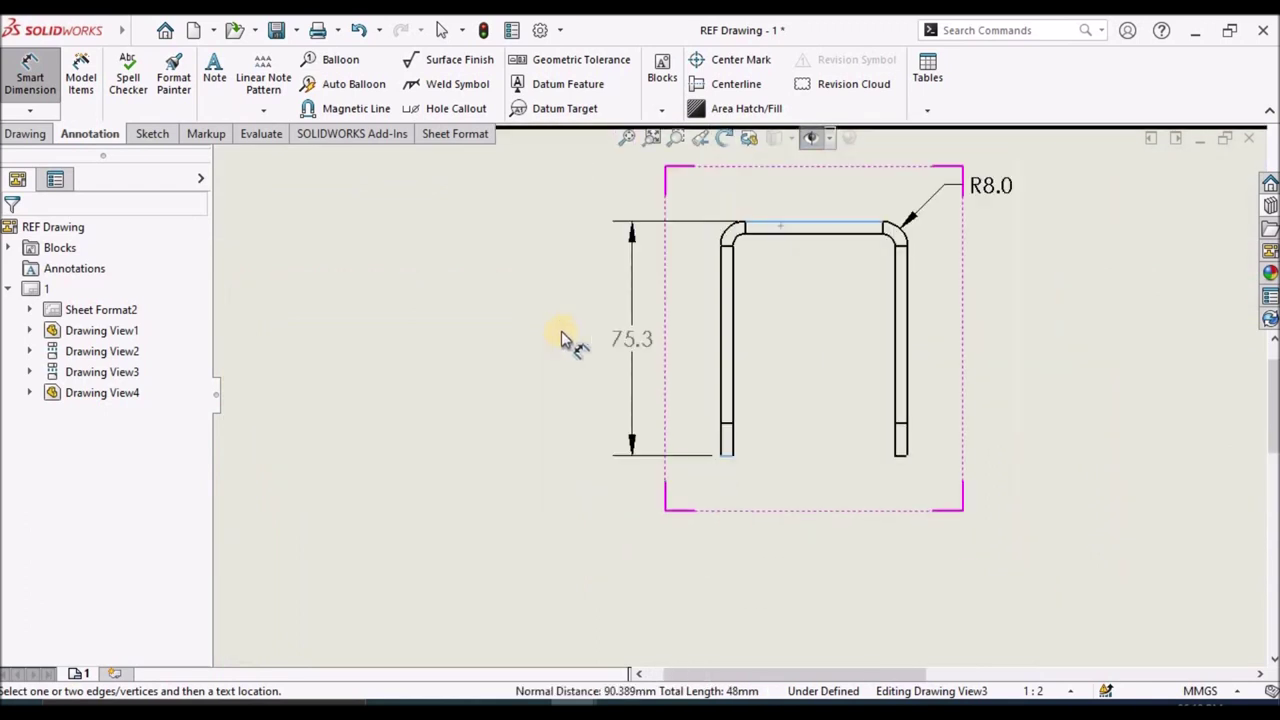
click(463, 493)
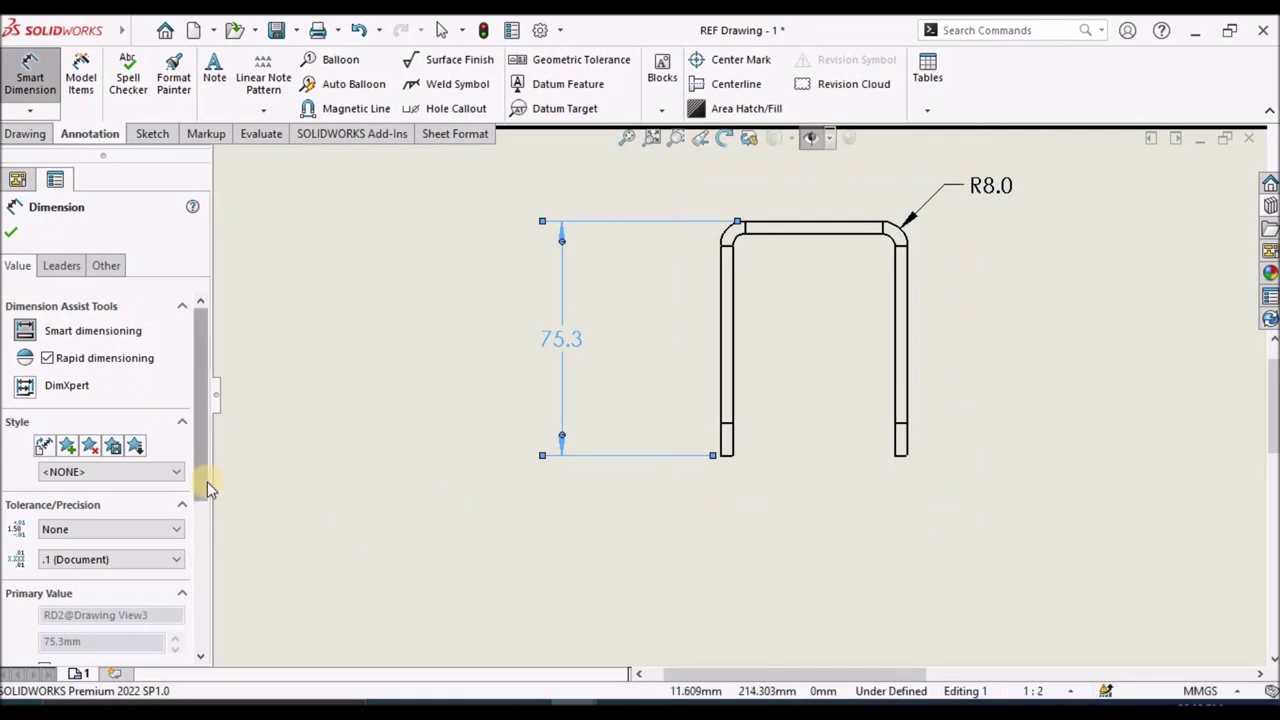
Enclose the top view's overall-depth dimension in parentheses and move it closer to the view.
drag(206, 486, 240, 618)
click(20, 455)
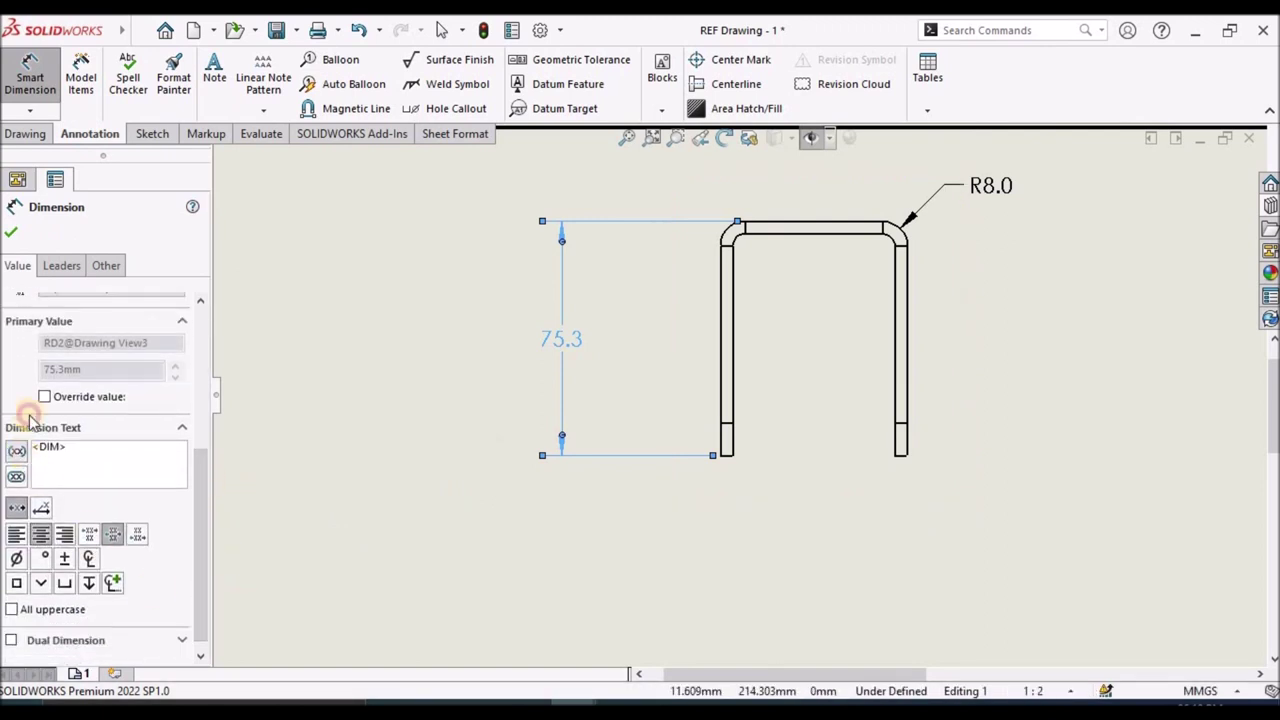
click(657, 277)
Dimension the overall width between the two flanges' outer edges in the top view, placing it below the view.
click(722, 298)
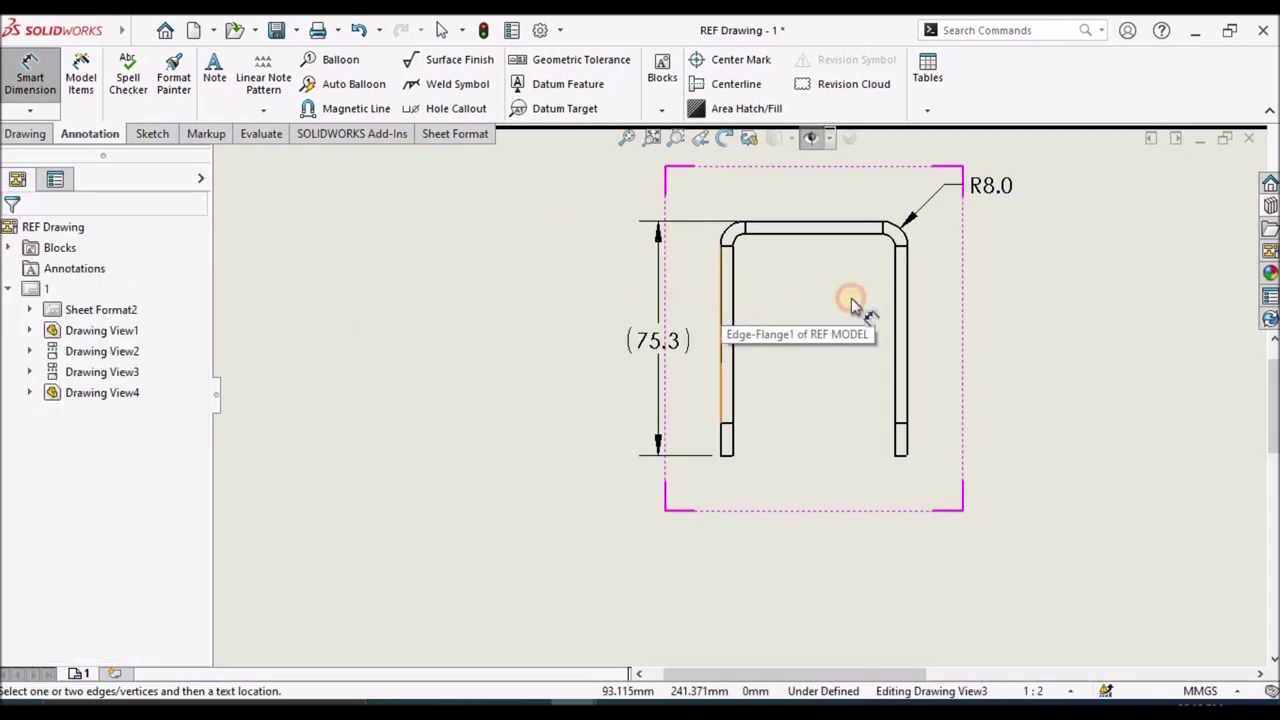
click(907, 322)
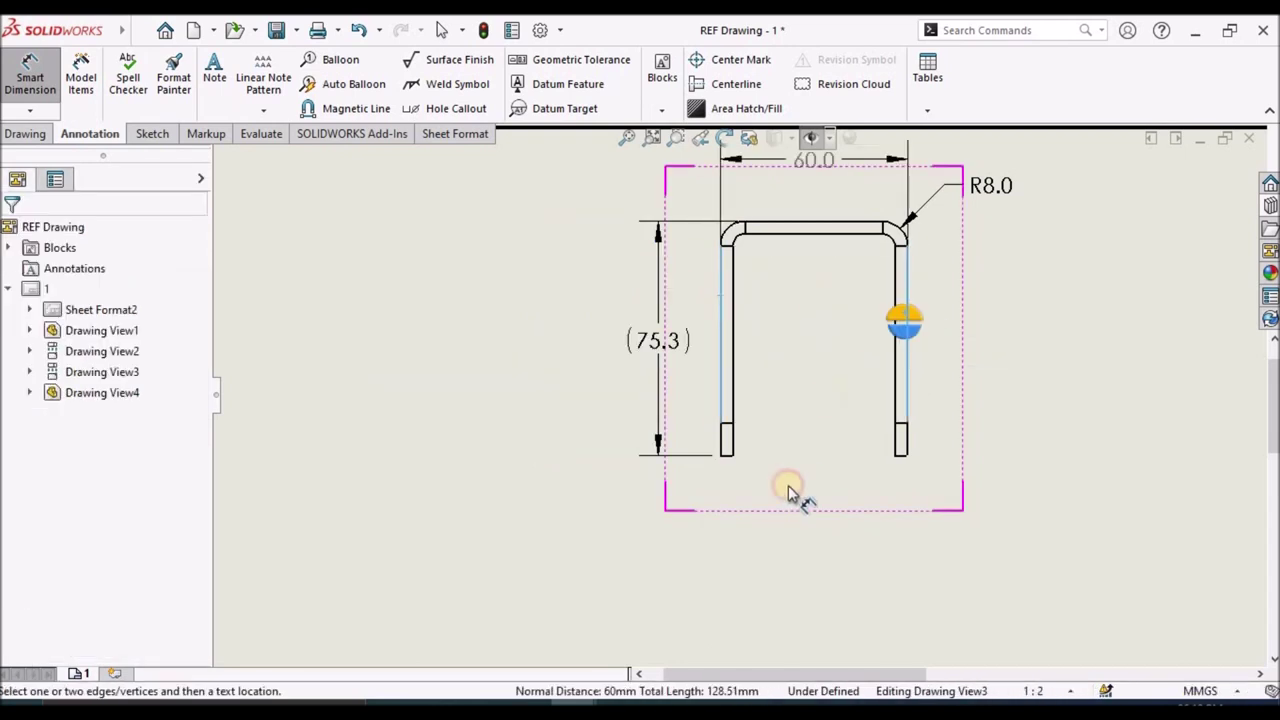
click(806, 554)
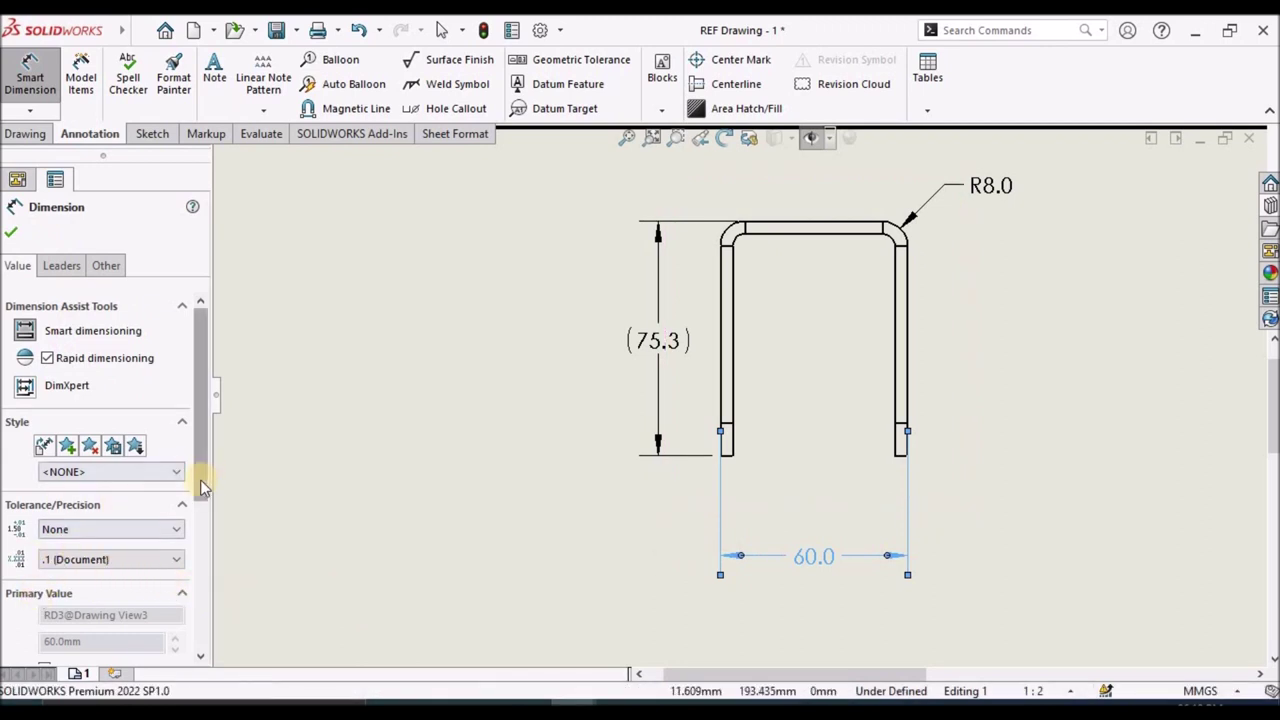
Enclose the top view's overall-width dimension in parentheses and move it closer to the flange ends.
scroll(196, 480, down, 4)
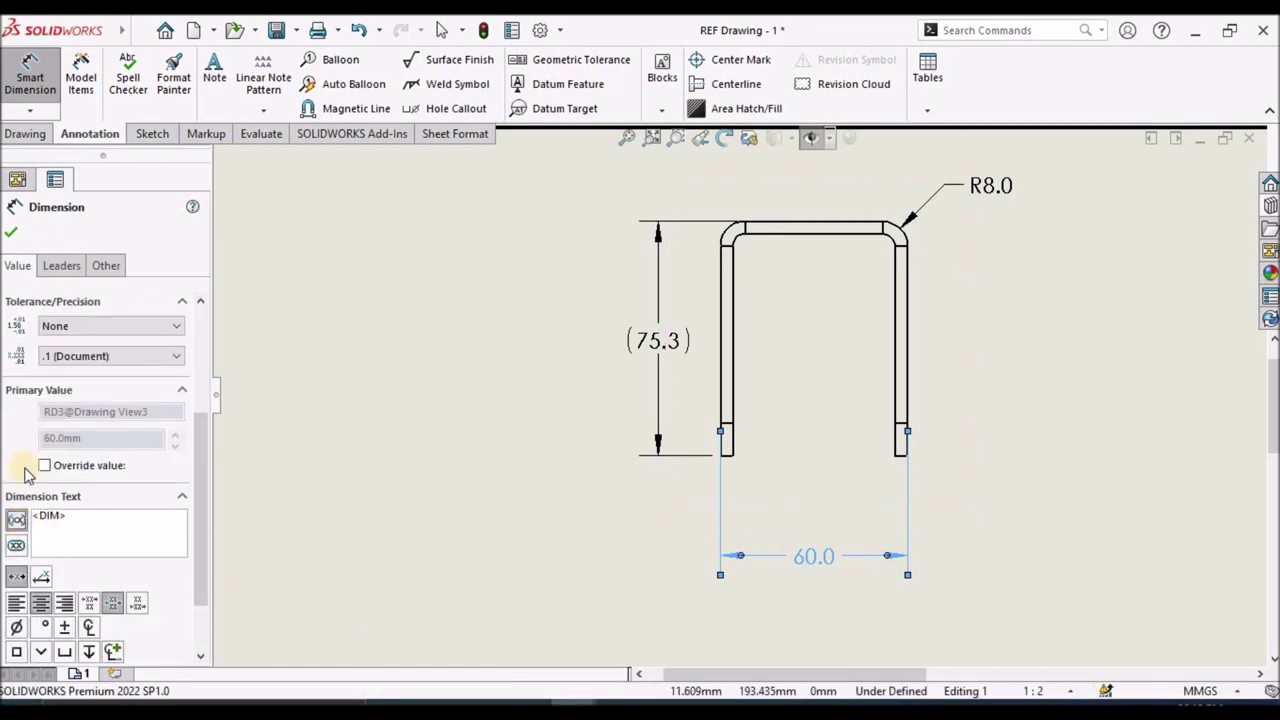
click(425, 500)
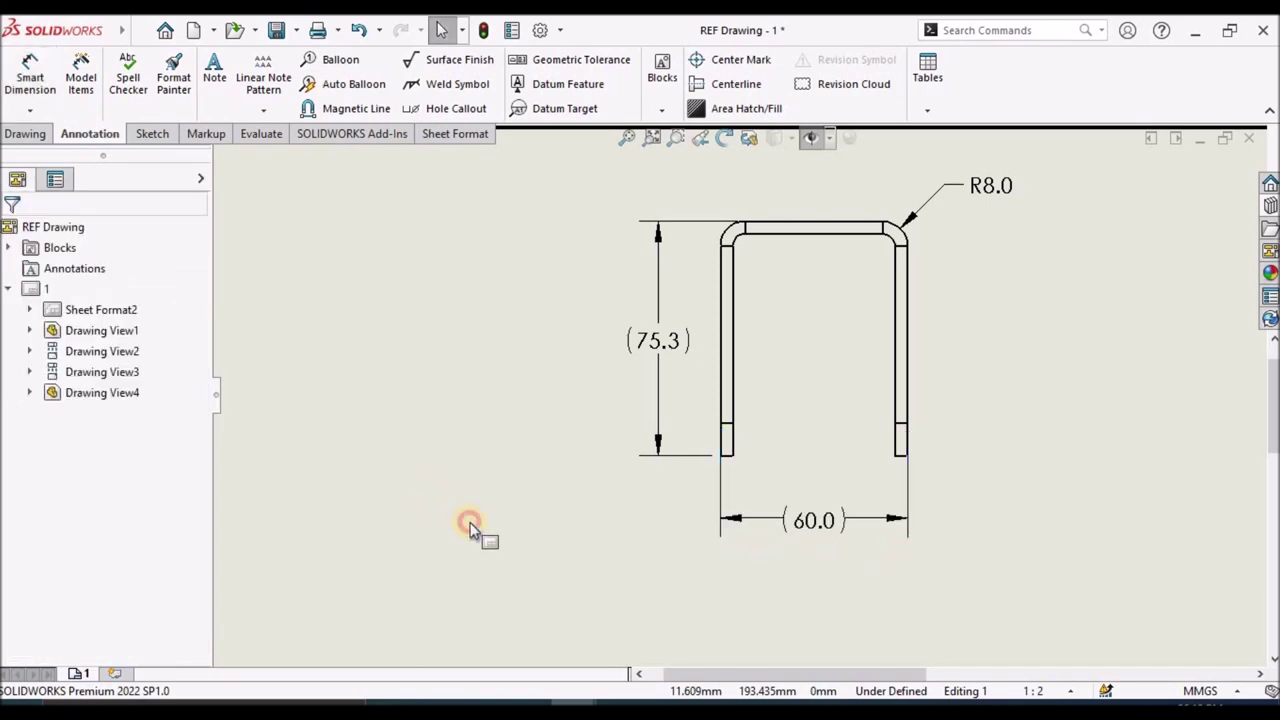
scroll(849, 354, up, 4)
scroll(845, 353, down, 2)
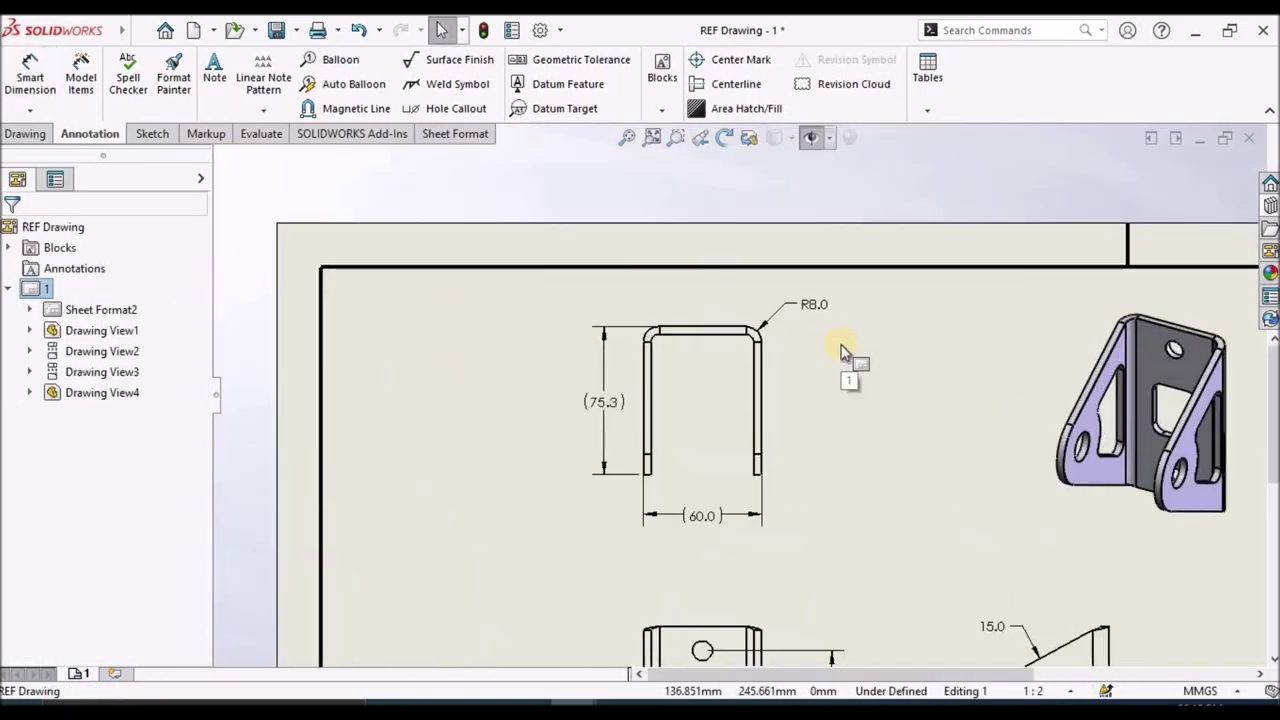
Move the front view toward the sheet's left border, bring the side and trimetric views closer to it, and save the drawing.
scroll(843, 410, up, 3)
scroll(830, 455, down, 2)
scroll(780, 517, up, 2)
scroll(775, 522, down, 3)
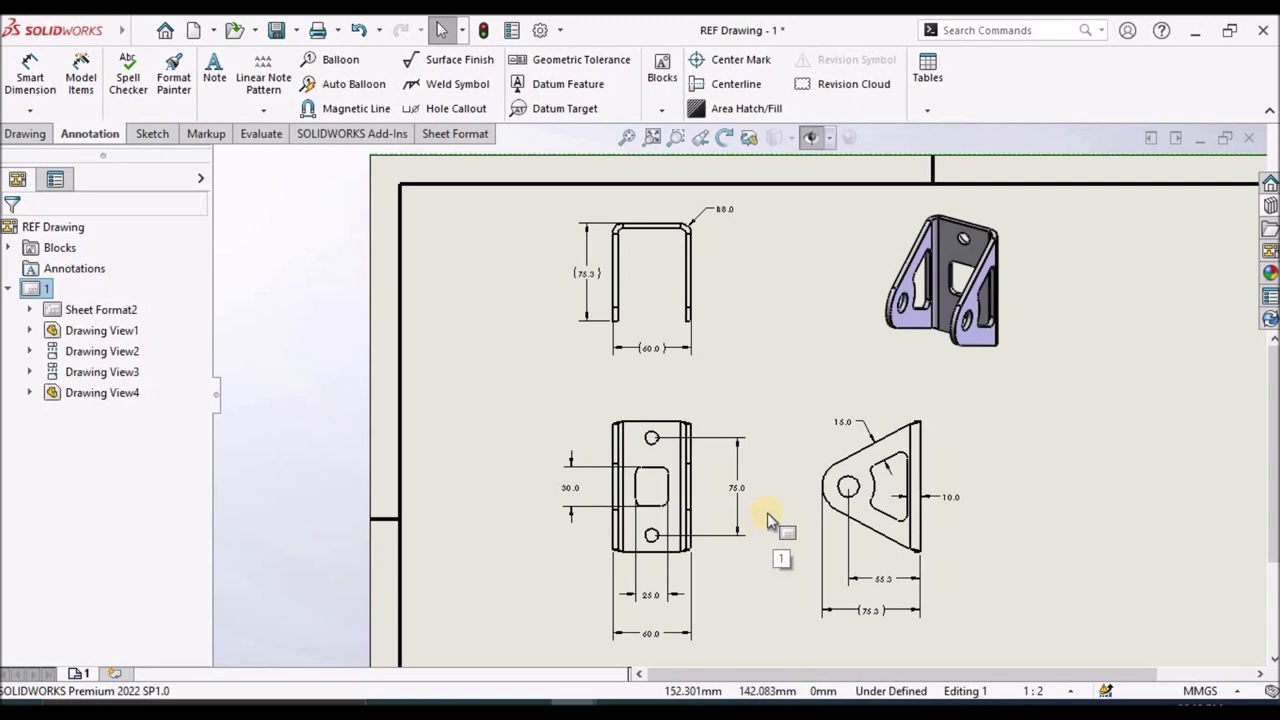
click(624, 139)
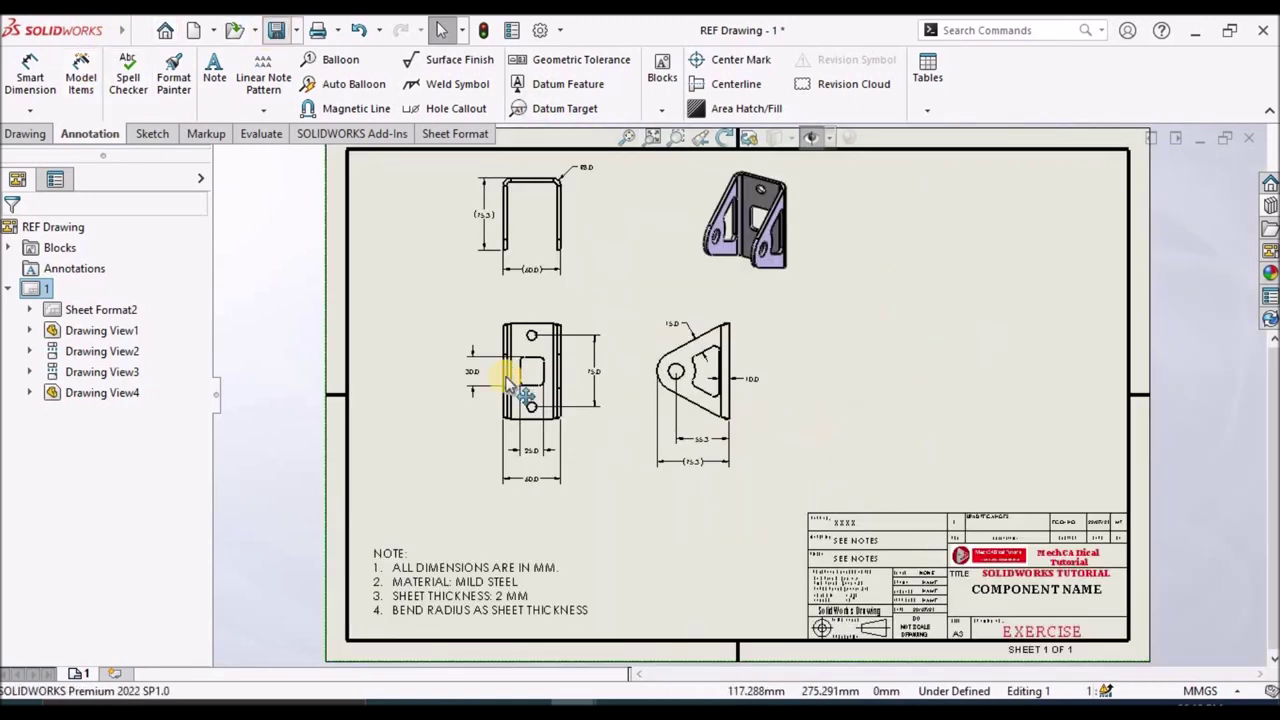
scroll(510, 385, down, 2)
drag(508, 441, 392, 473)
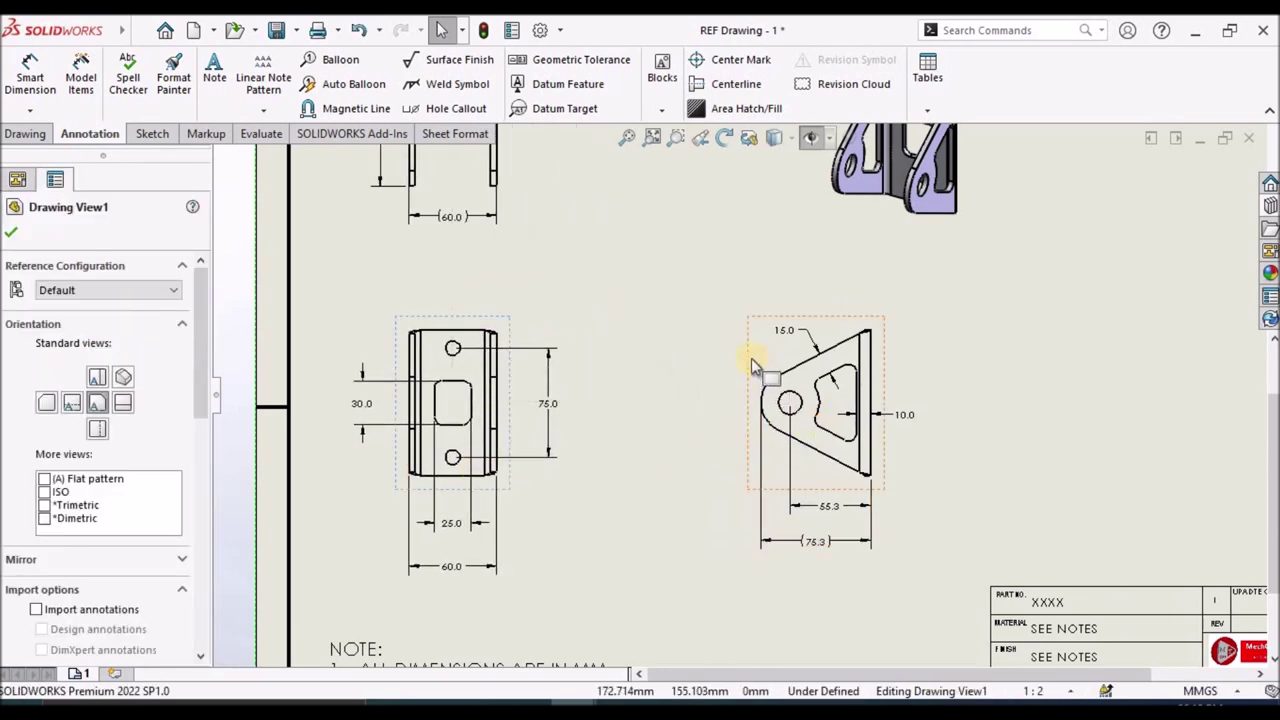
mouse_move(751, 366)
mouse_down()
mouse_move(586, 380)
mouse_move(692, 392)
mouse_up()
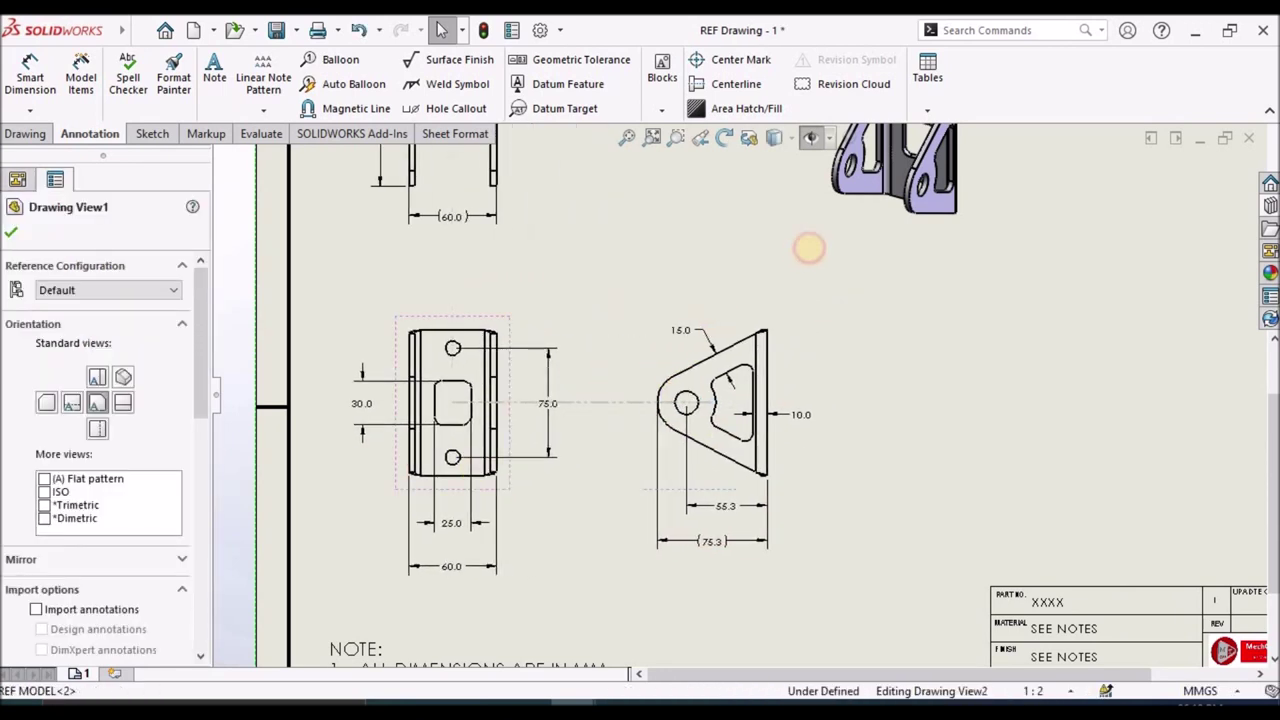
drag(816, 246, 580, 270)
click(1057, 447)
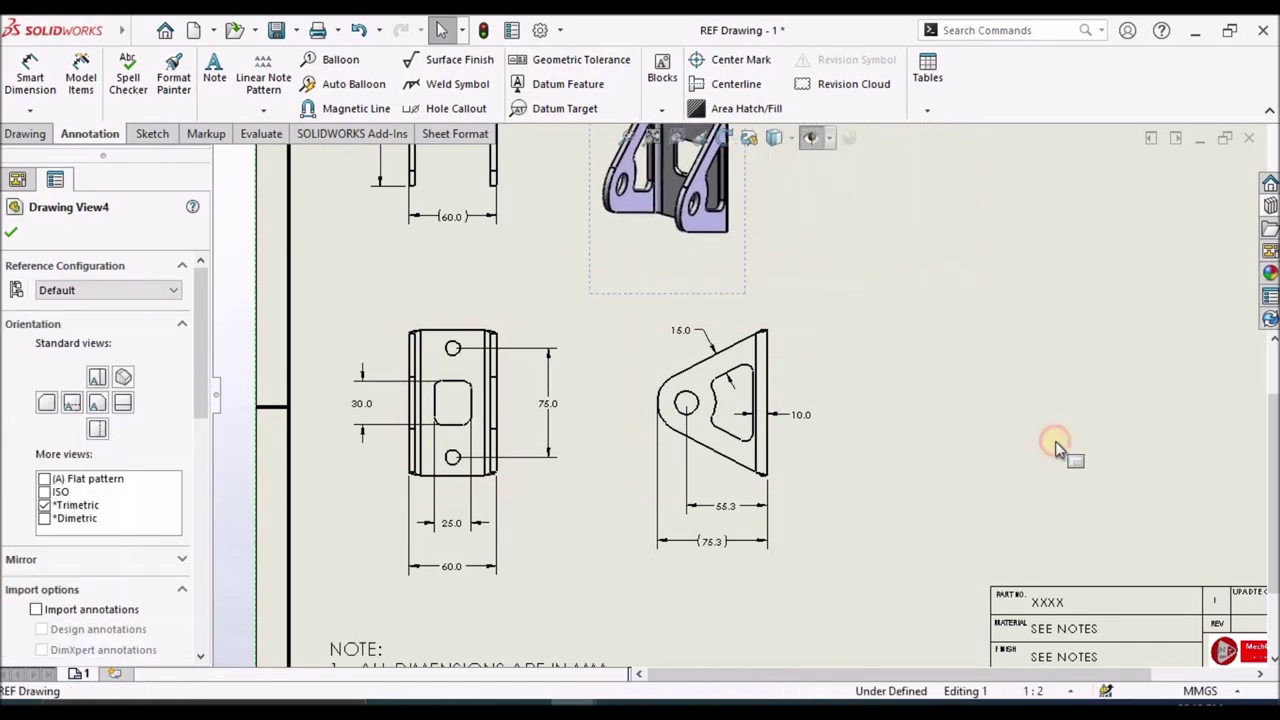
key(f)
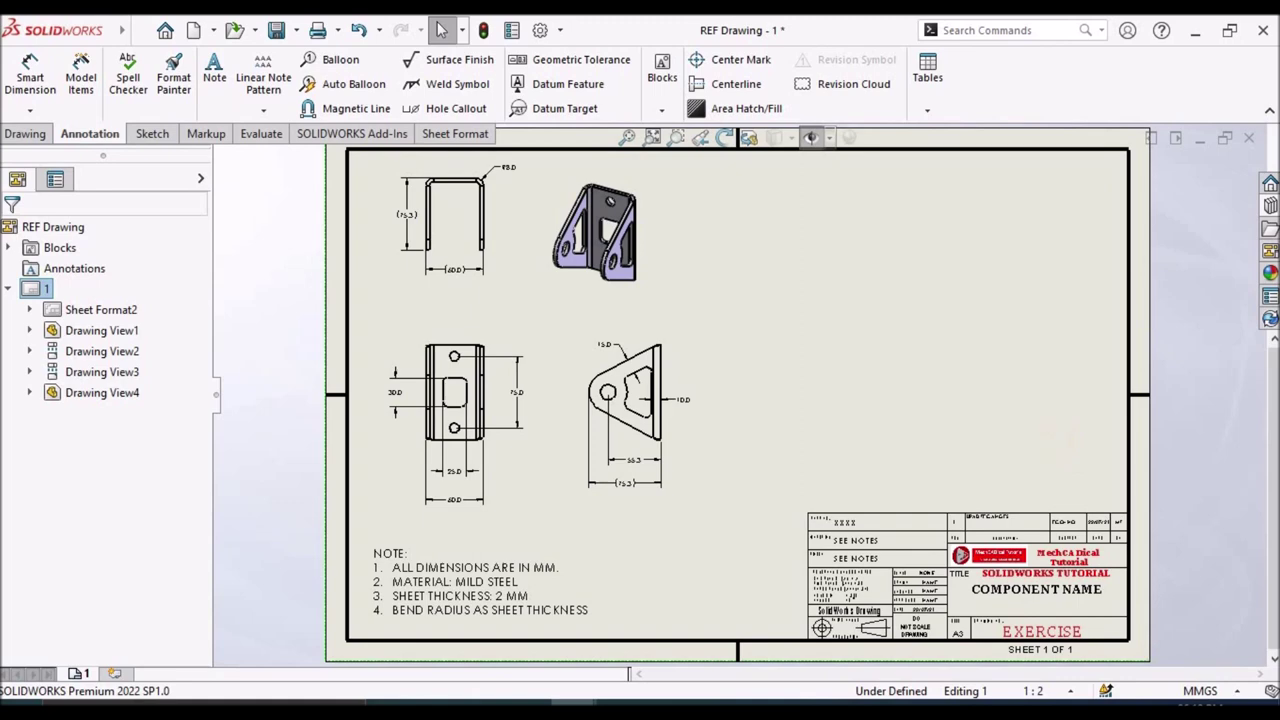
click(139, 31)
click(139, 31)
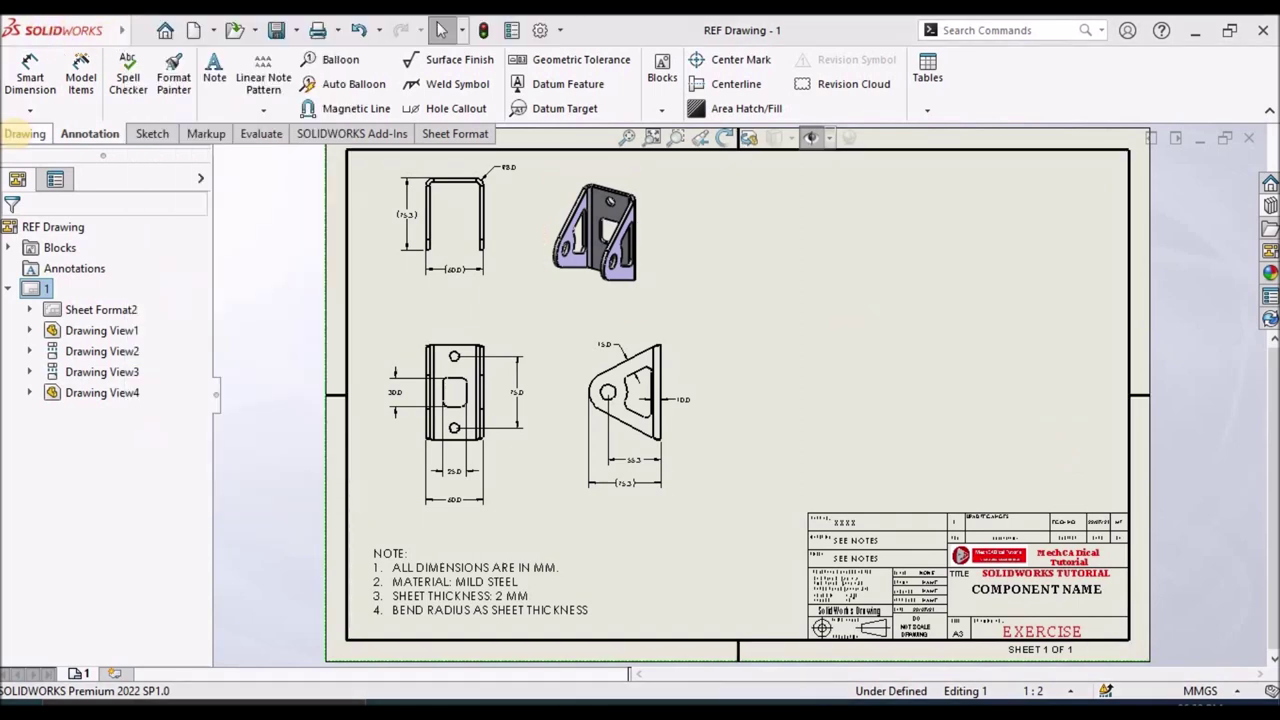
Insert another model view of REF MODEL in the empty area above the title block and set its orientation to Flat pattern.
click(24, 133)
click(19, 75)
click(85, 432)
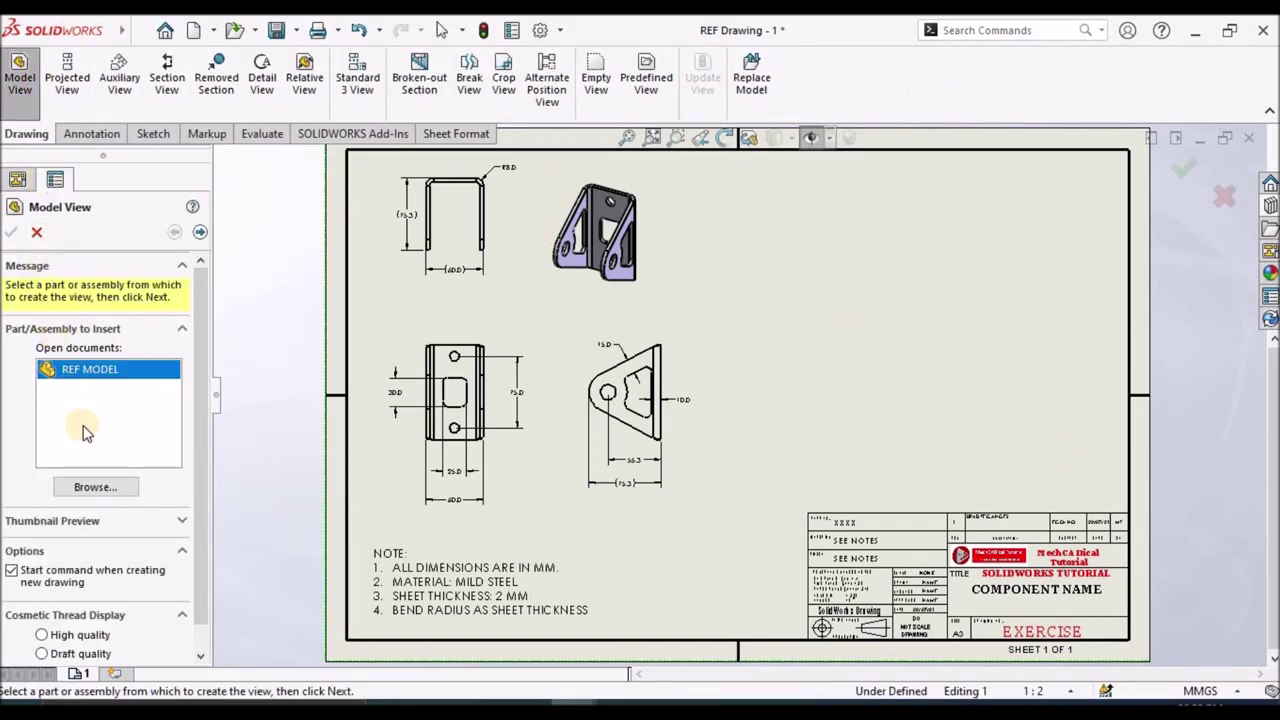
double_click(108, 385)
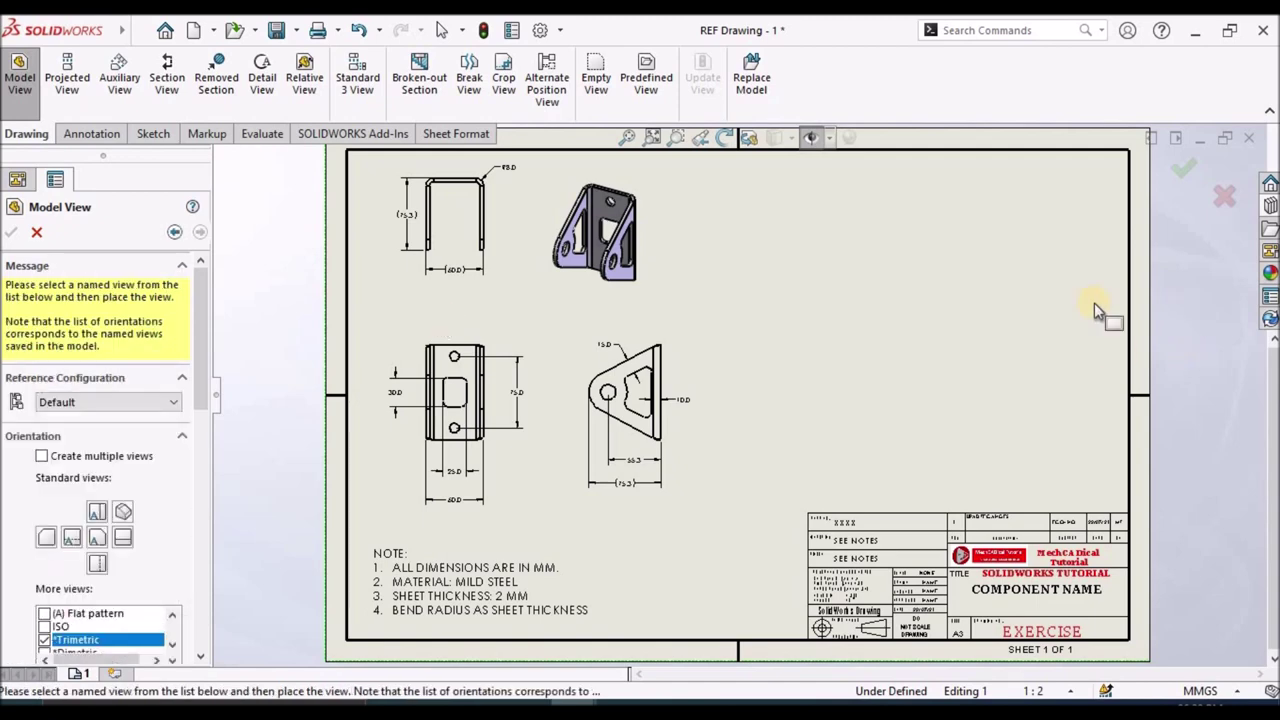
click(985, 345)
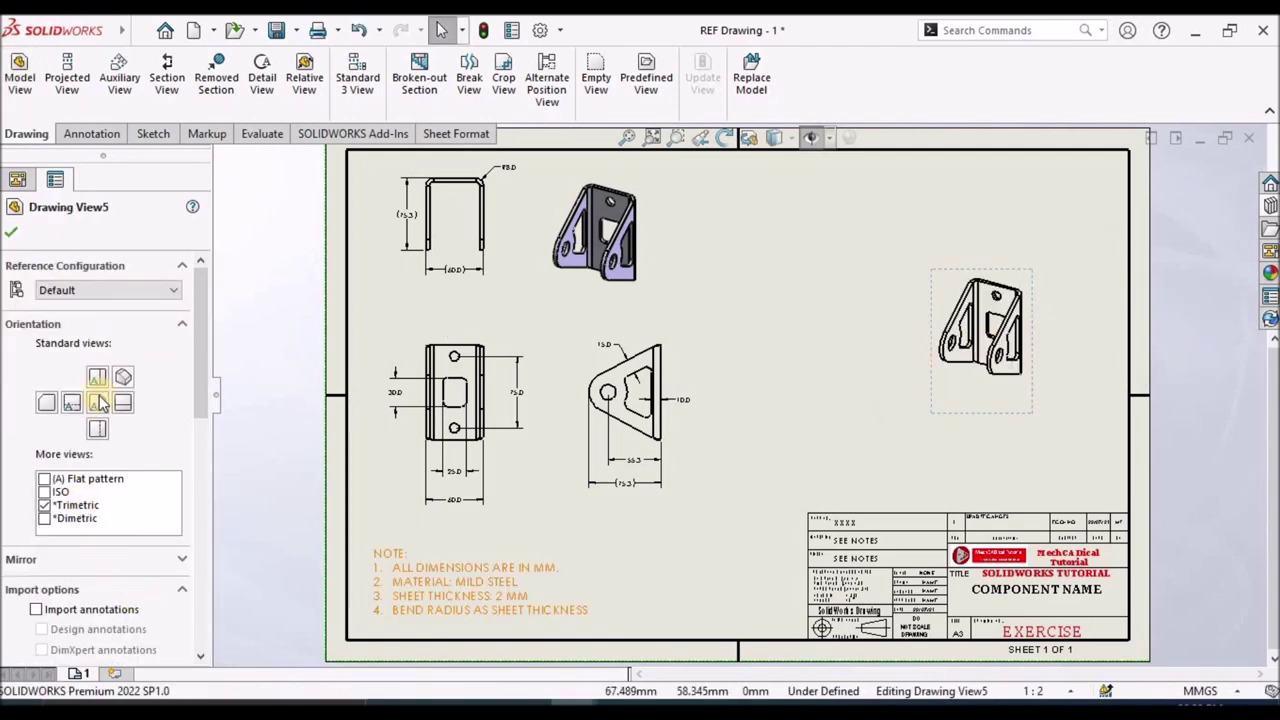
click(45, 479)
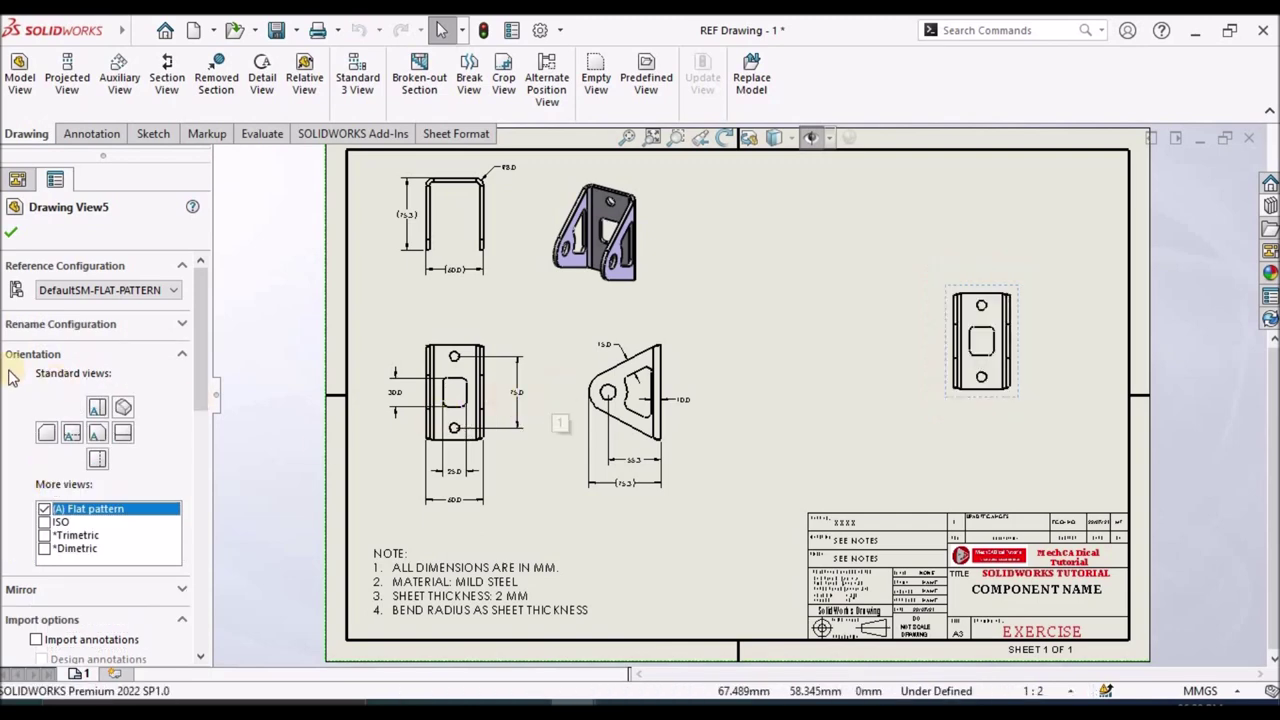
click(12, 233)
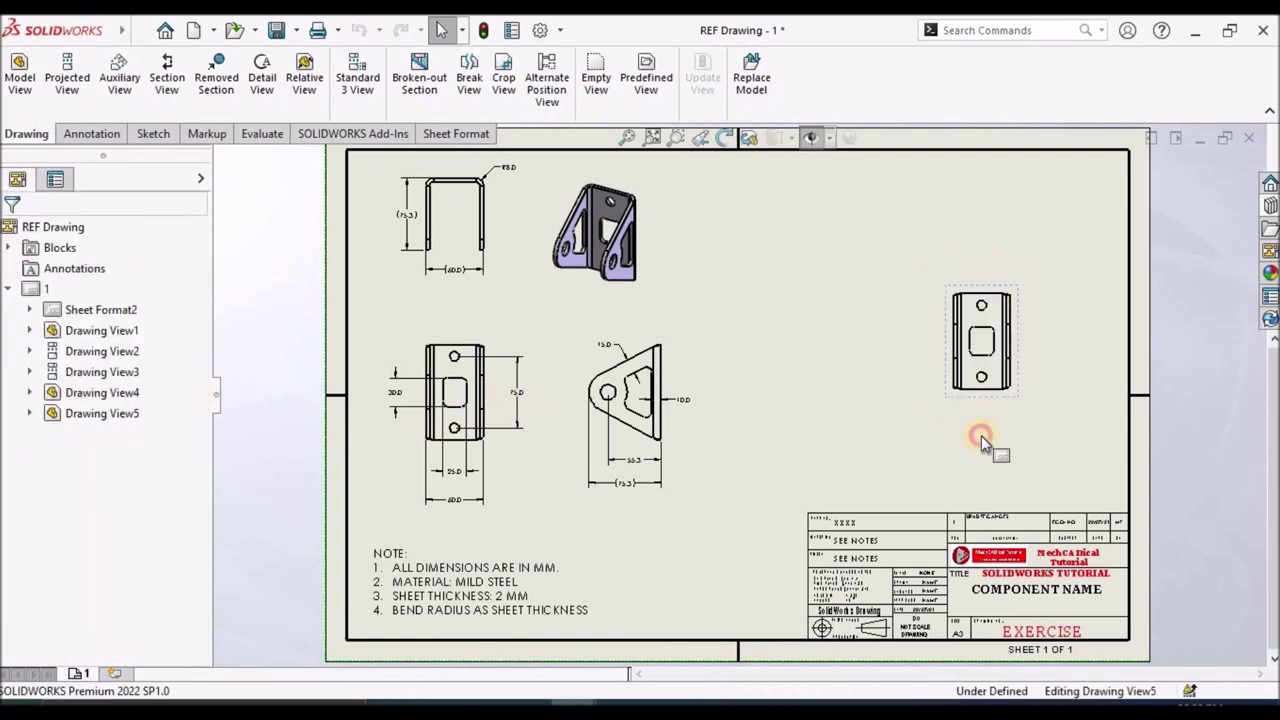
Open the part from the new flat-pattern view and flatten the bracket in its DefaultSM-FLAT-PATTERN configuration.
scroll(1000, 390, down, 3)
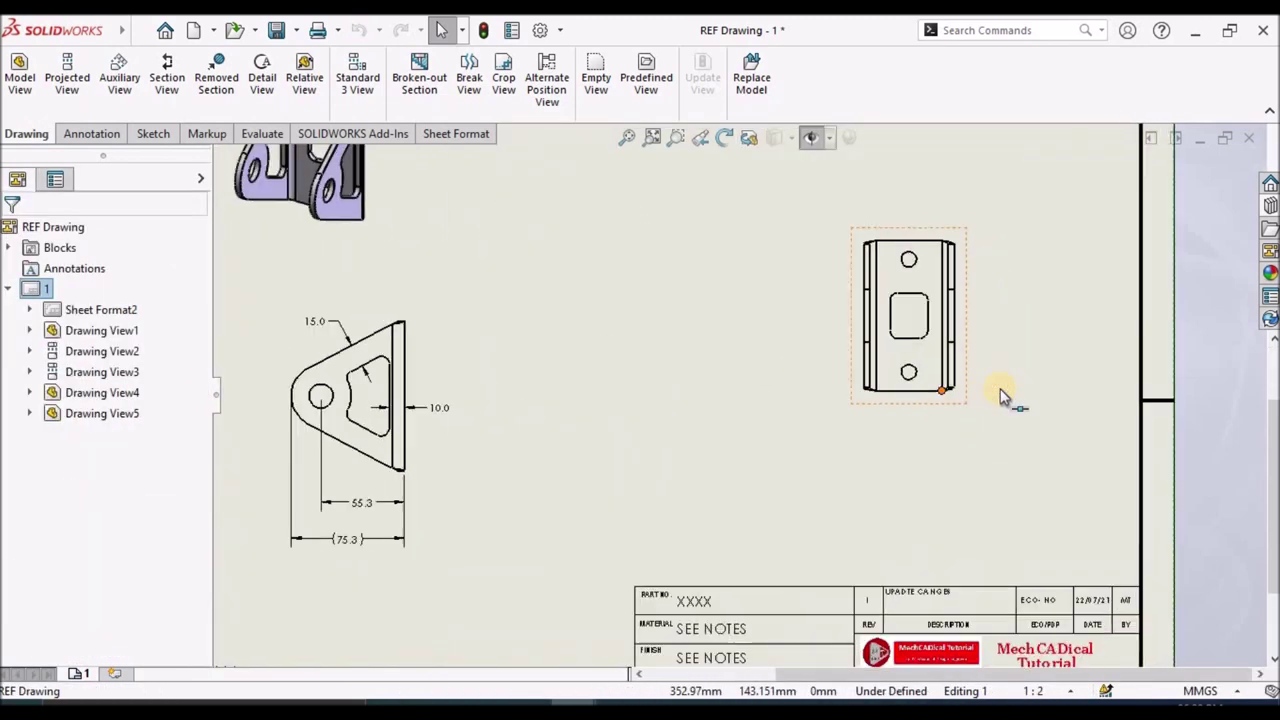
click(940, 398)
right_click(943, 400)
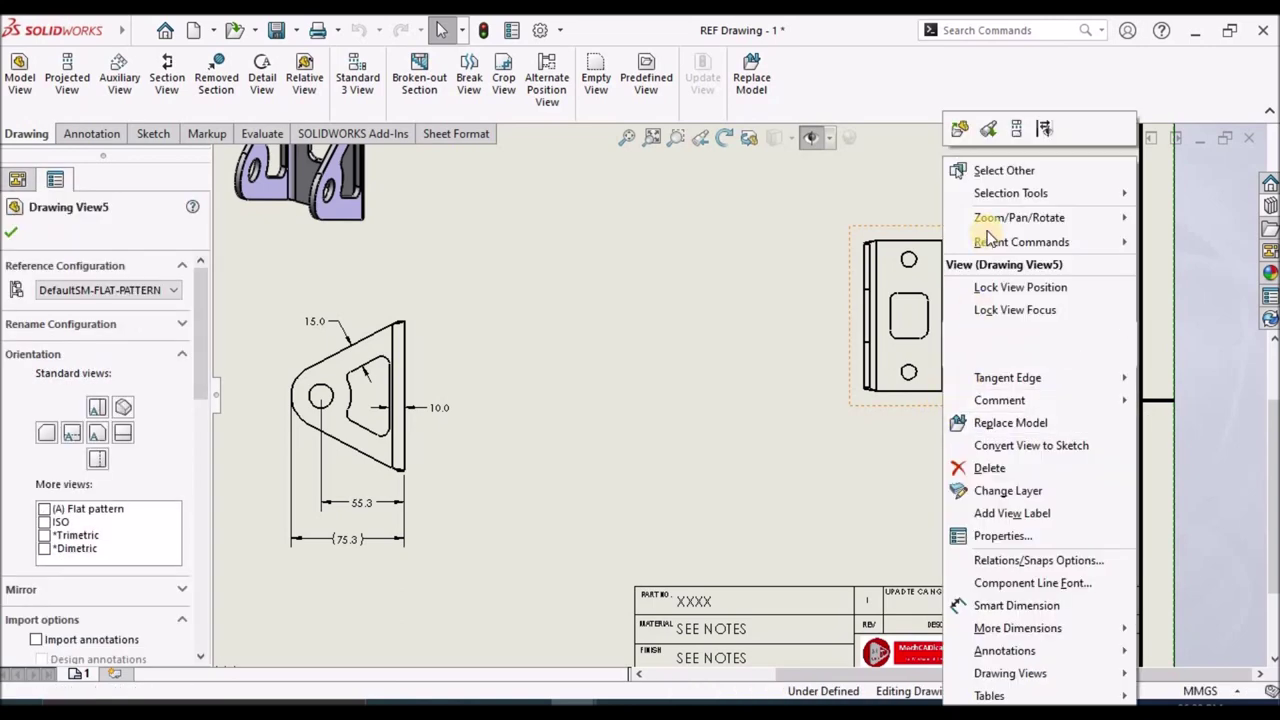
click(962, 130)
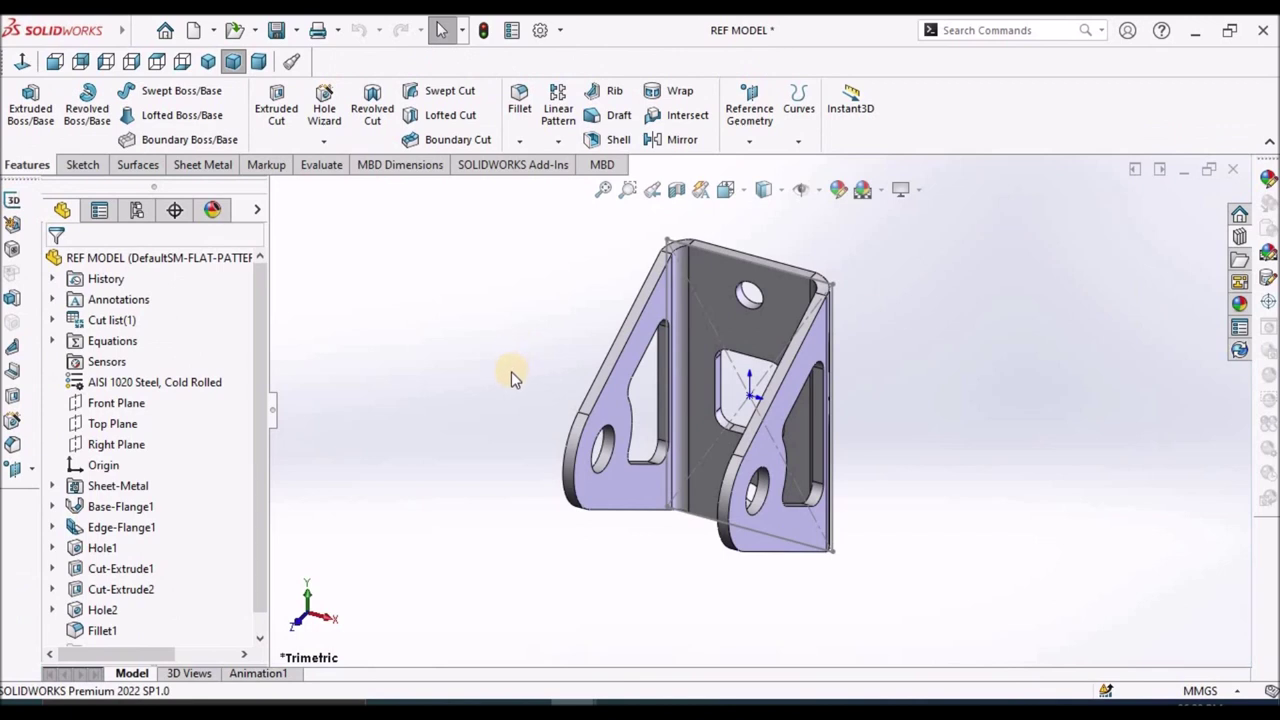
click(470, 406)
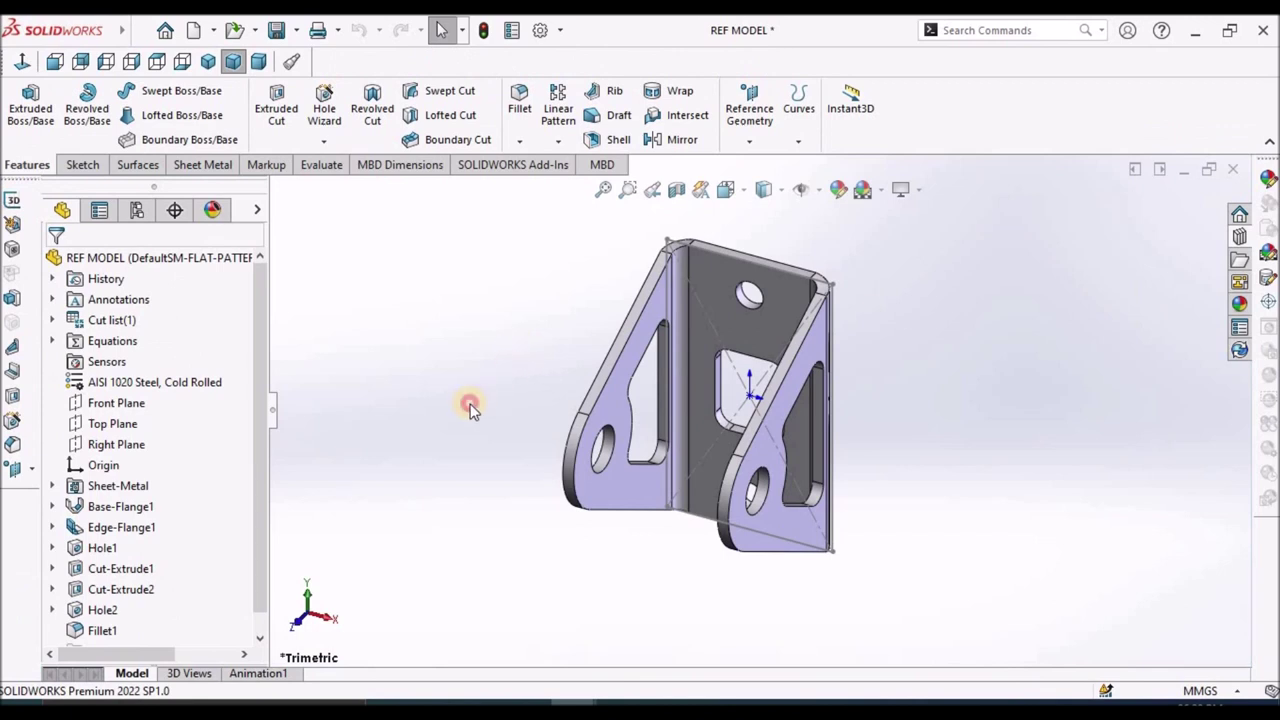
click(136, 210)
click(64, 316)
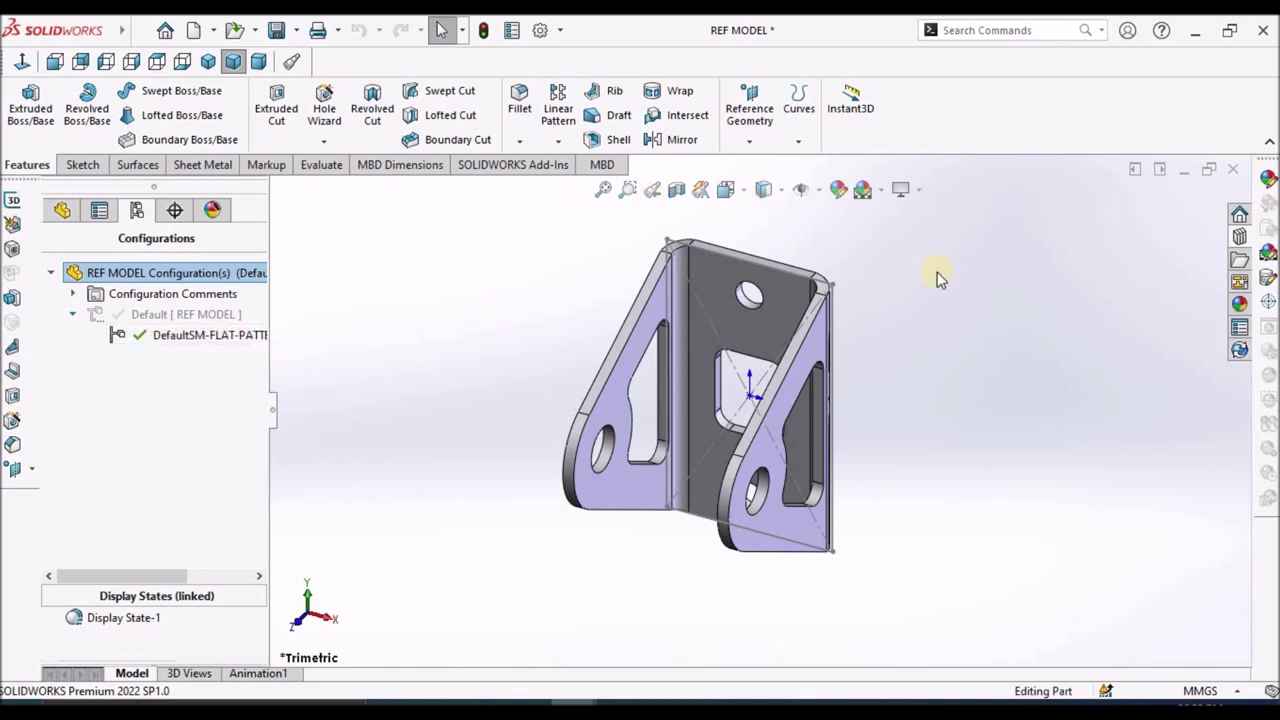
click(207, 163)
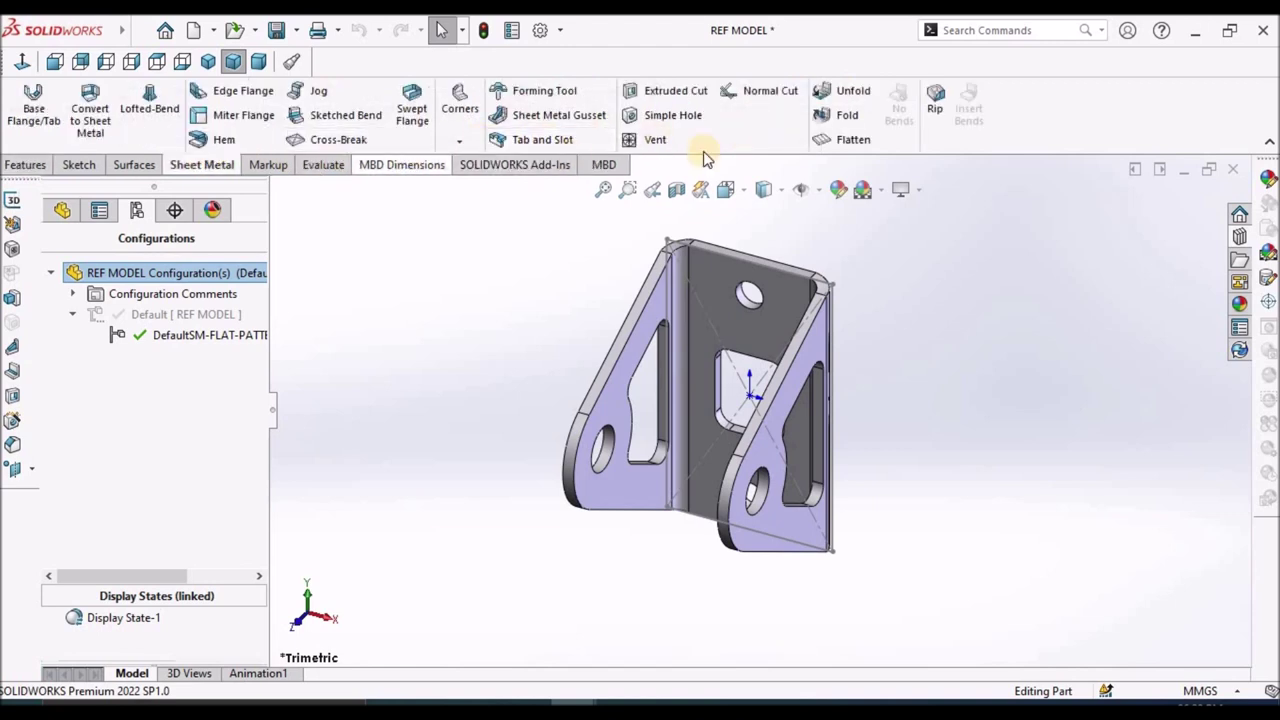
click(862, 141)
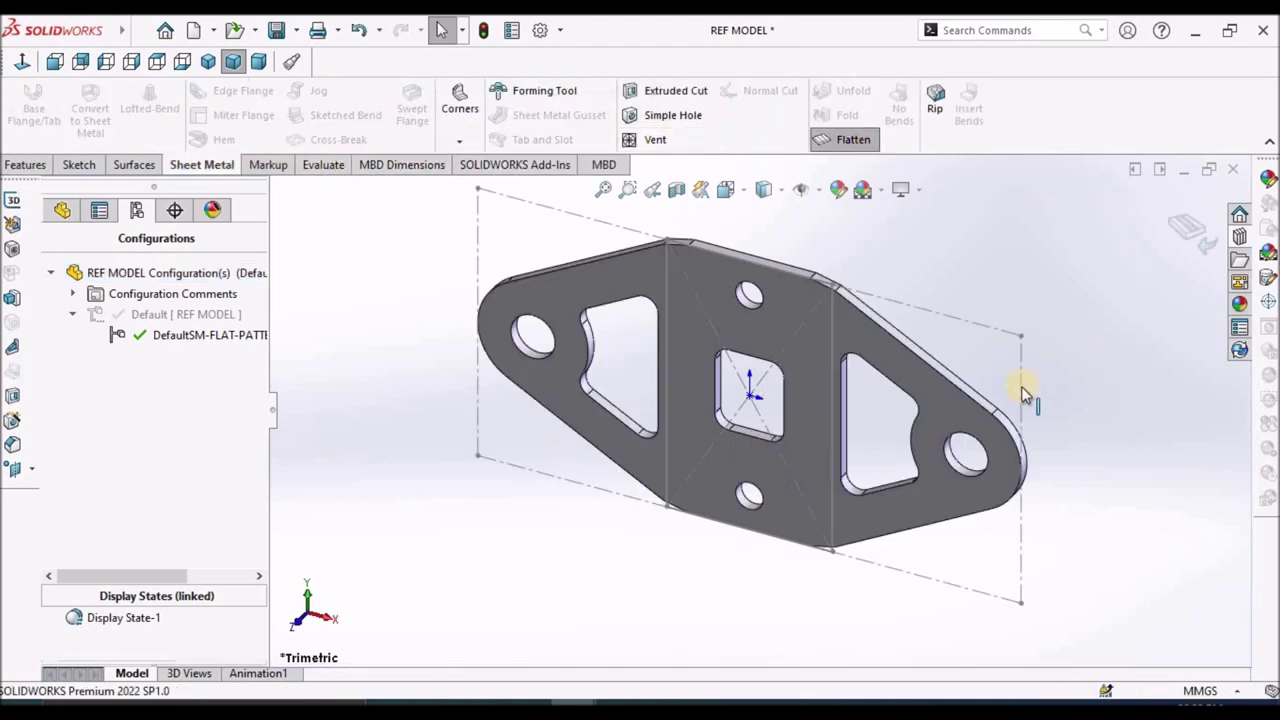
Activate the part's Default configuration, return to REF Drawing and close the drawing update report.
click(164, 313)
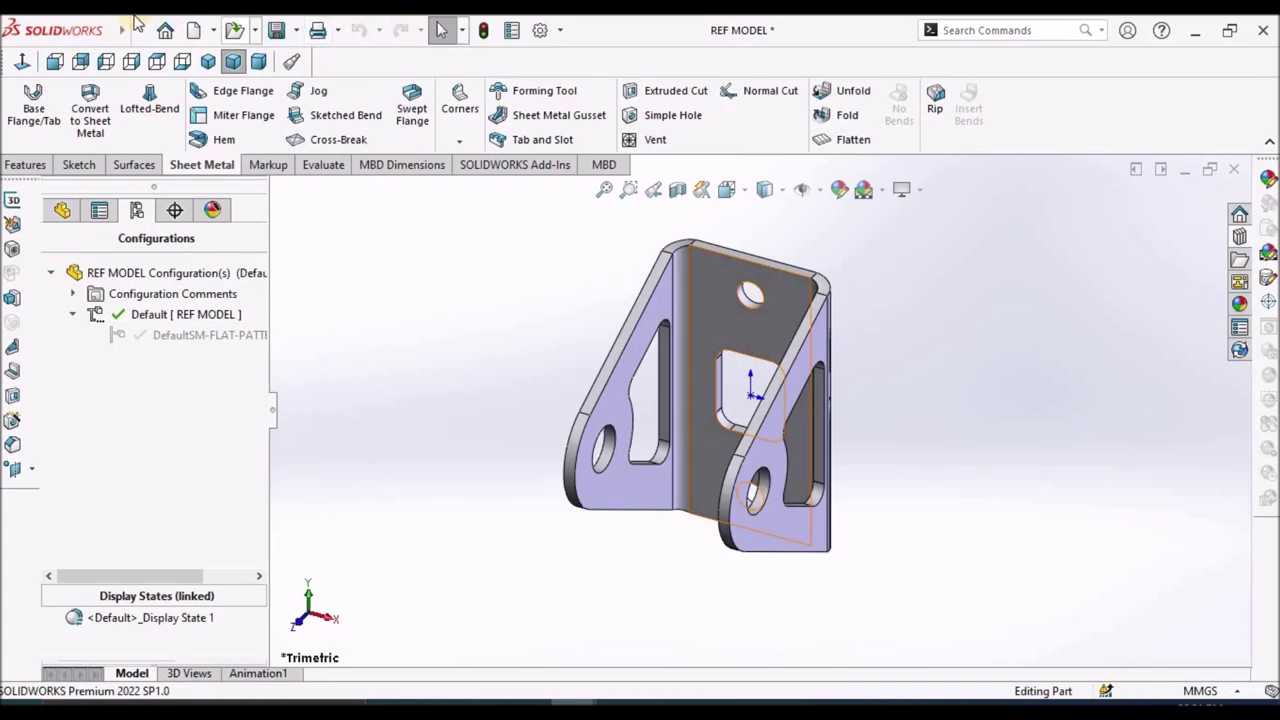
mouse_move(140, 22)
click(291, 31)
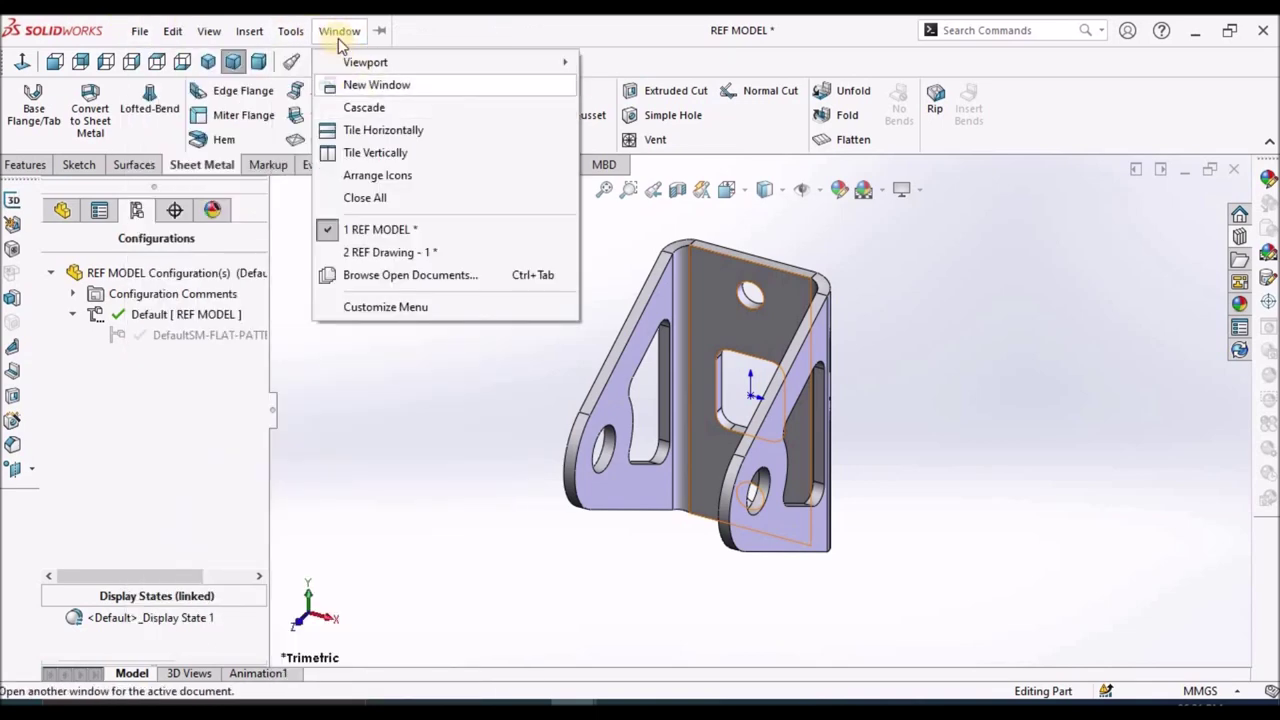
click(360, 251)
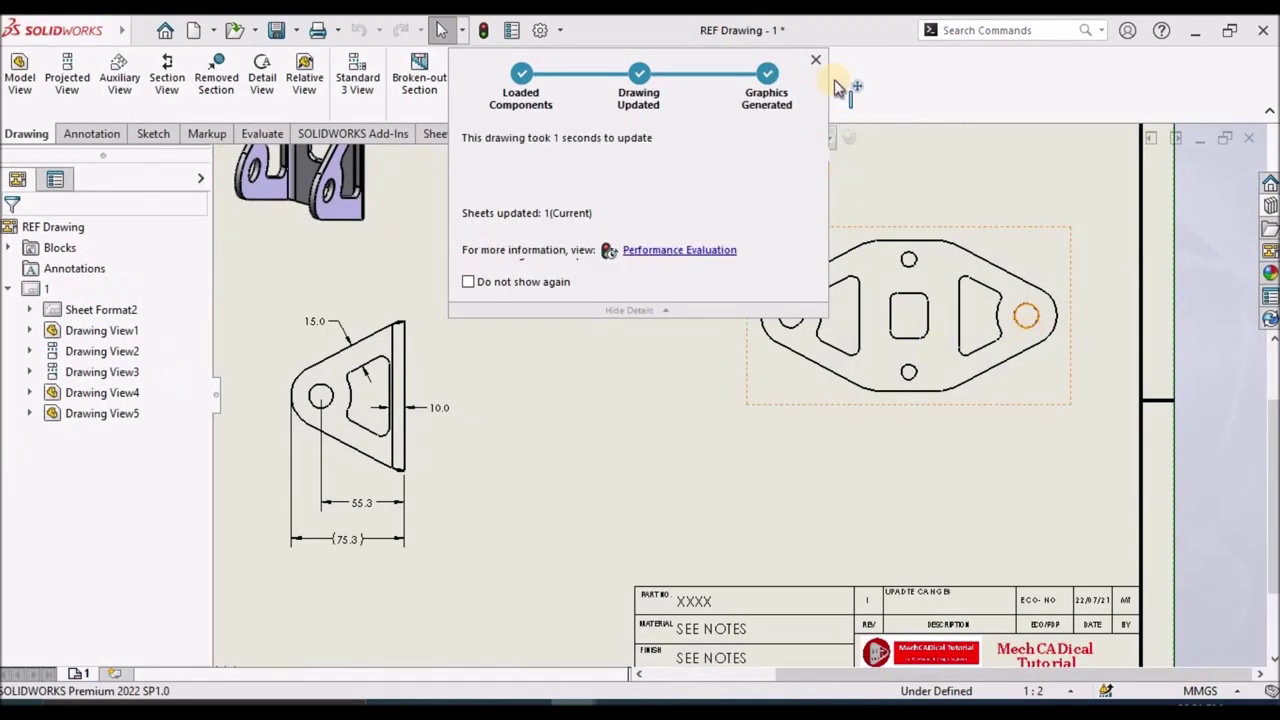
click(816, 60)
In the flat-pattern view's properties, choose DefaultSM-FLAT-PATTERN as the named configuration and apply it.
click(786, 369)
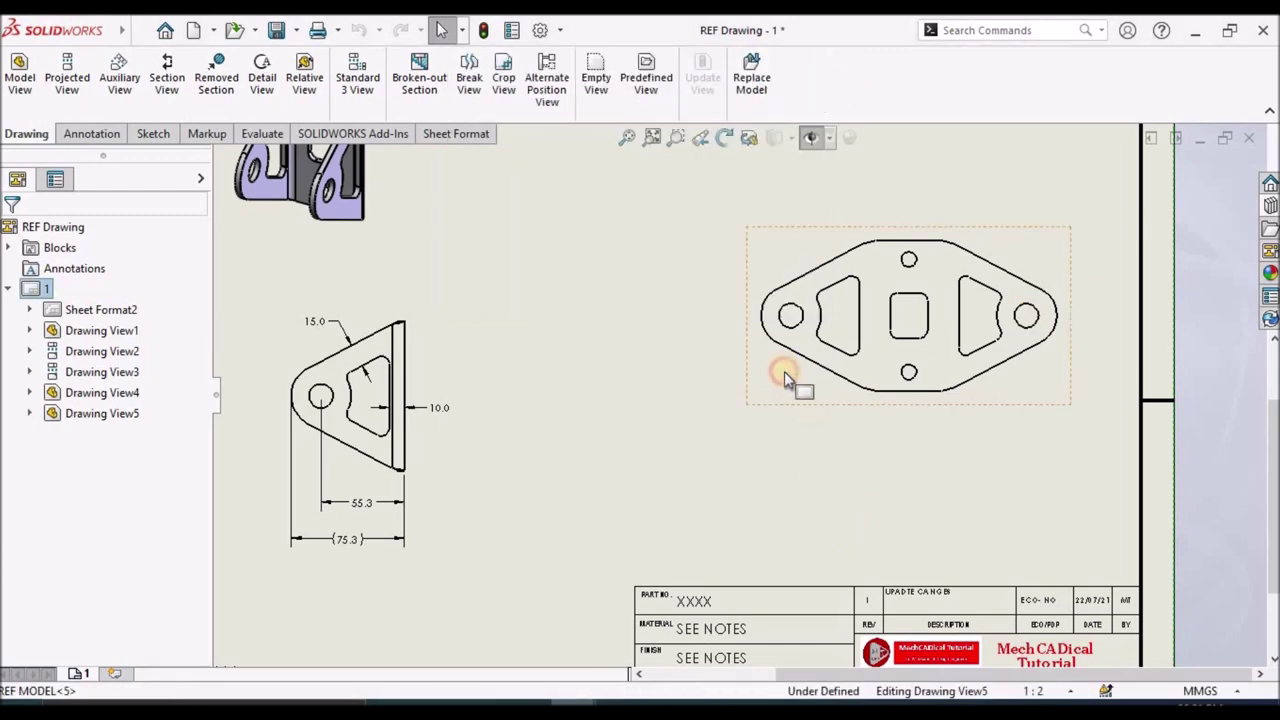
right_click(786, 369)
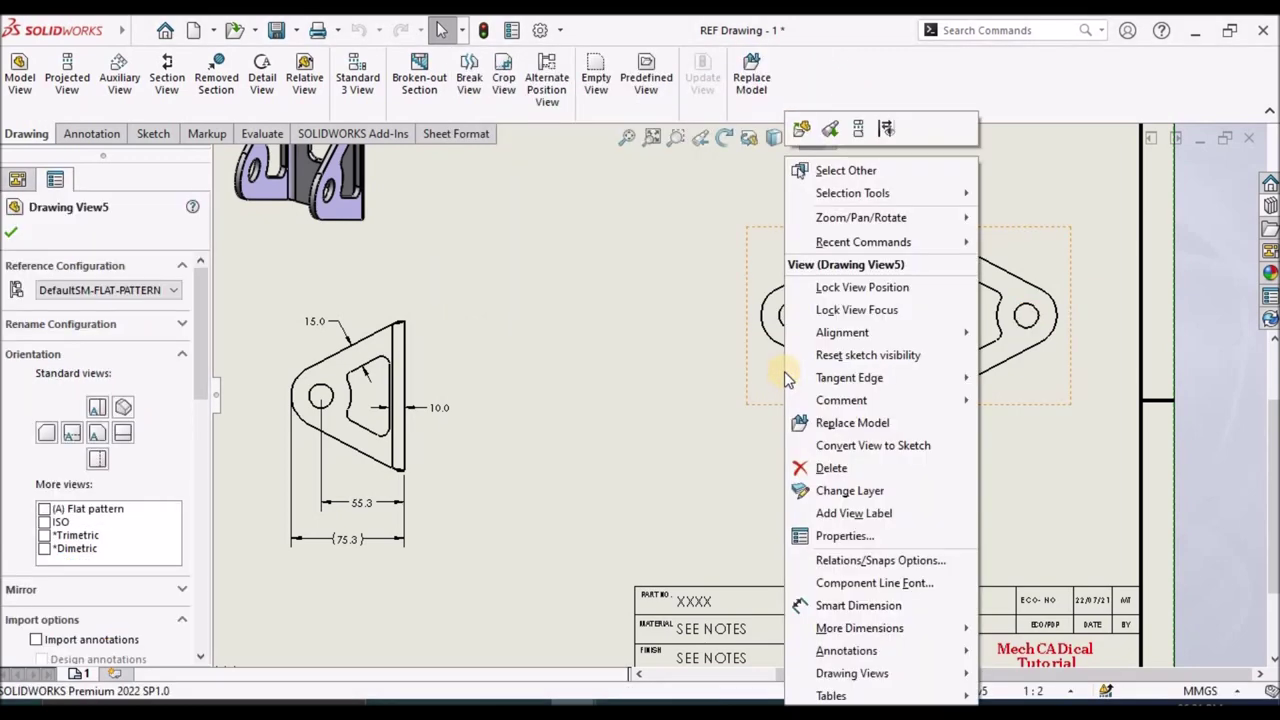
click(845, 535)
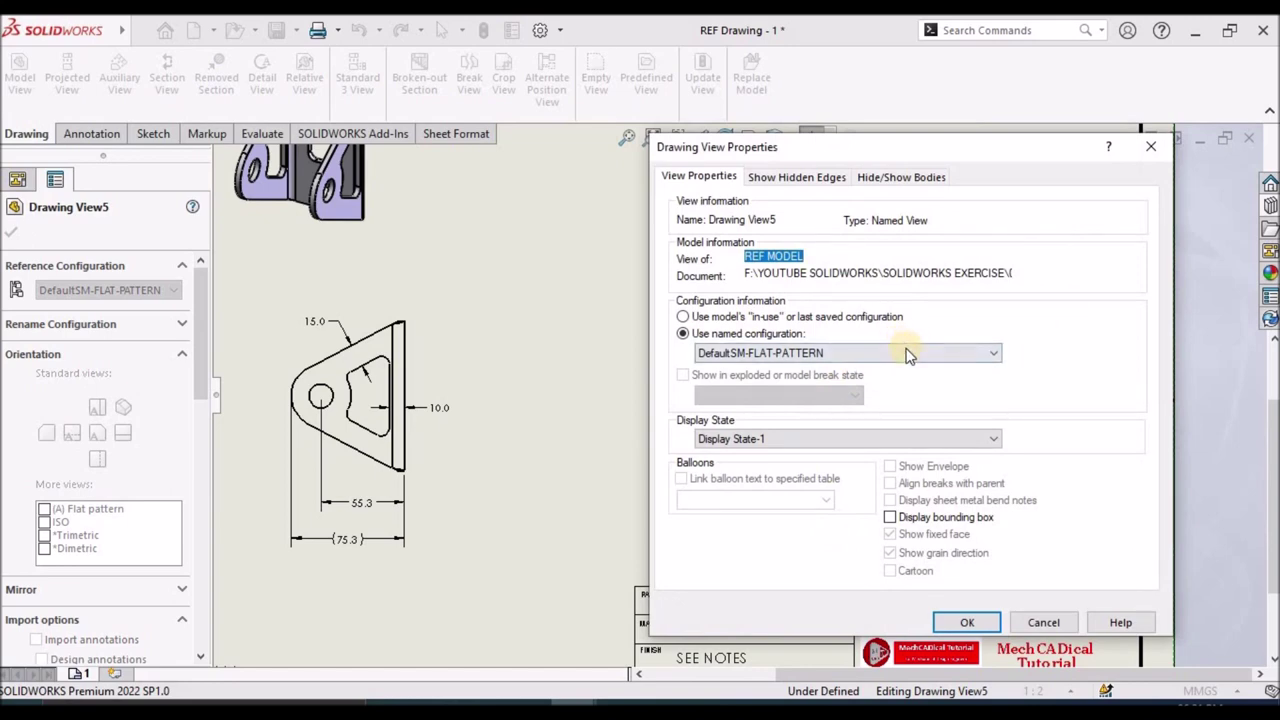
click(907, 354)
click(819, 384)
click(966, 620)
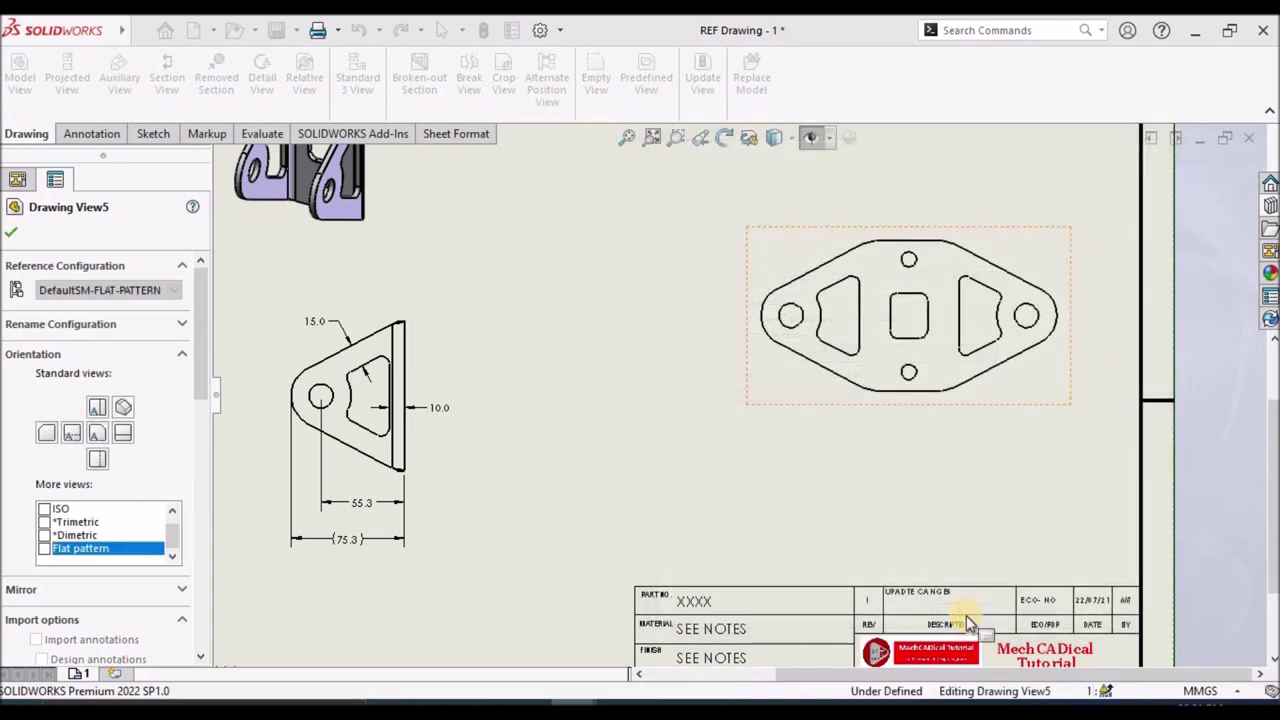
click(686, 408)
Move the flat-pattern view slightly up and to the left on the sheet.
scroll(930, 396, up, 5)
scroll(926, 396, down, 3)
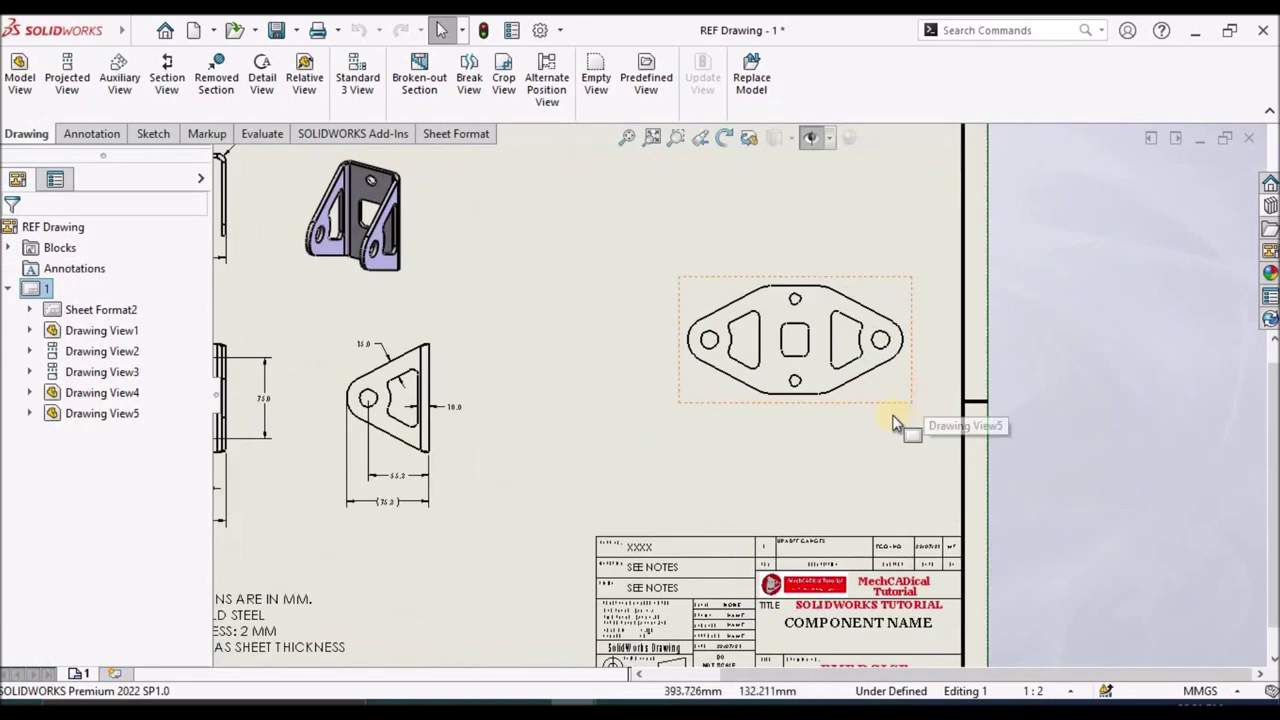
click(798, 402)
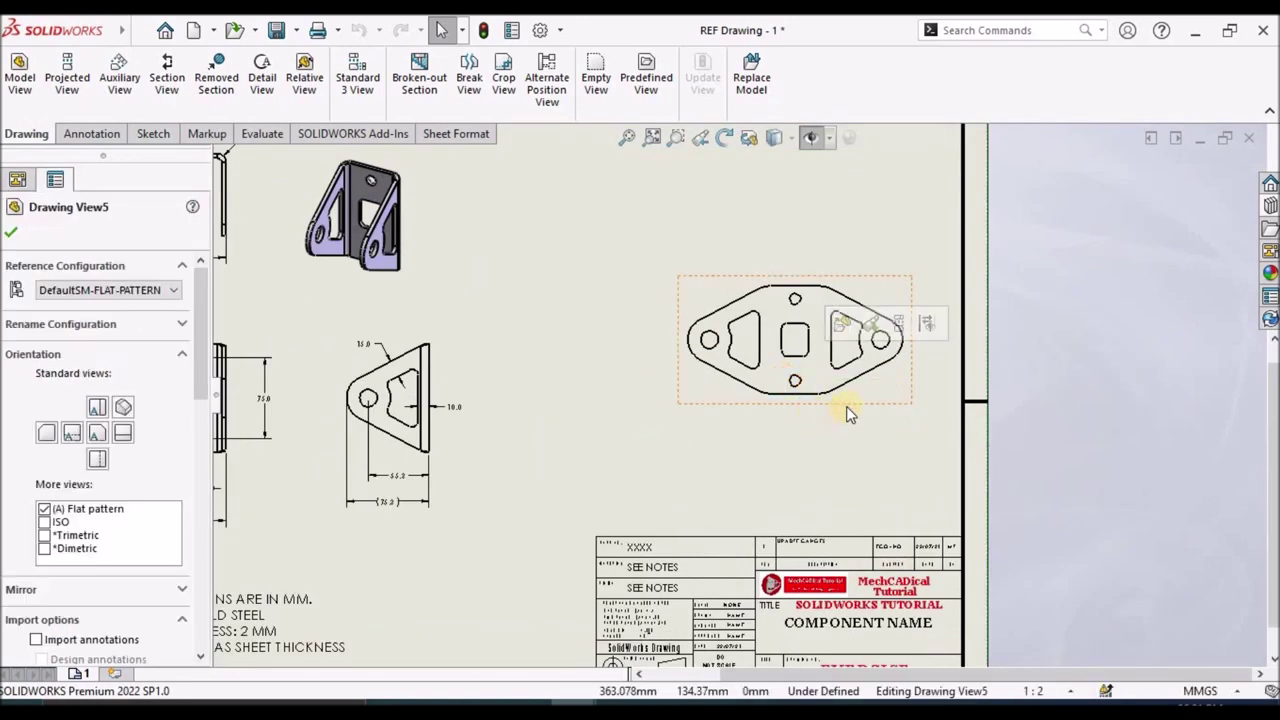
drag(808, 406, 768, 385)
click(737, 463)
scroll(770, 385, down, 3)
click(772, 380)
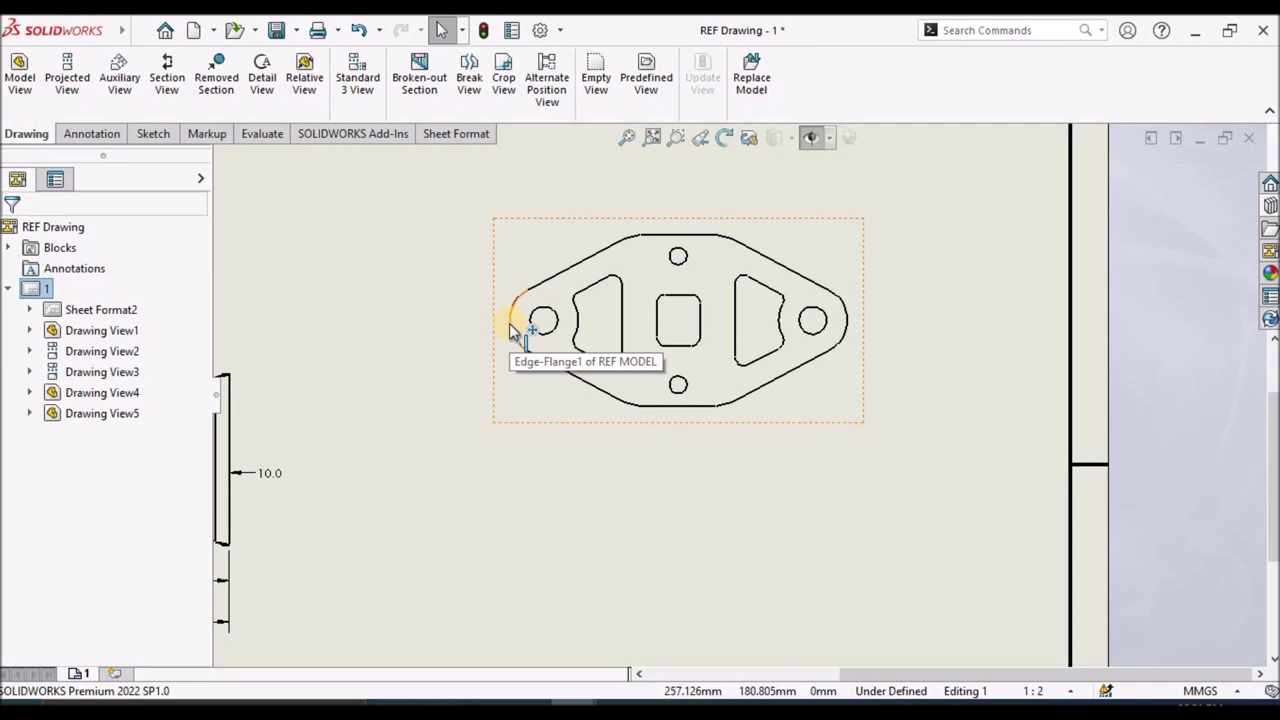
click(90, 133)
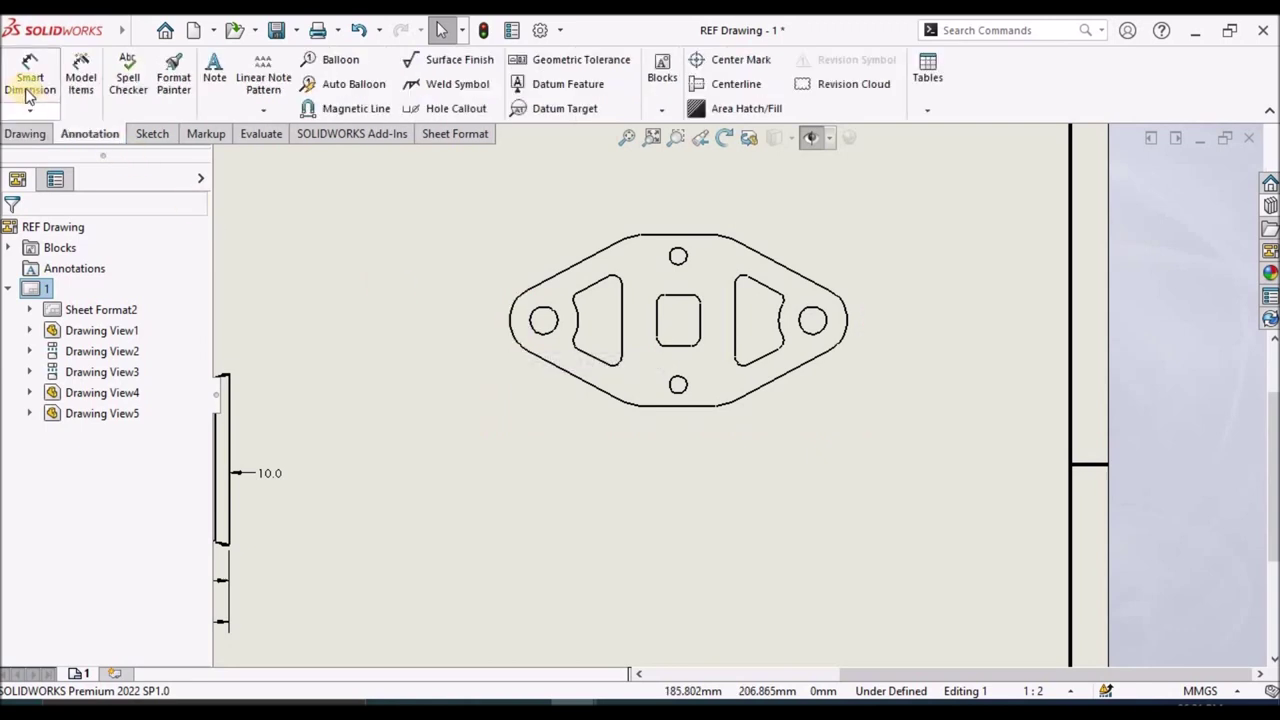
click(28, 86)
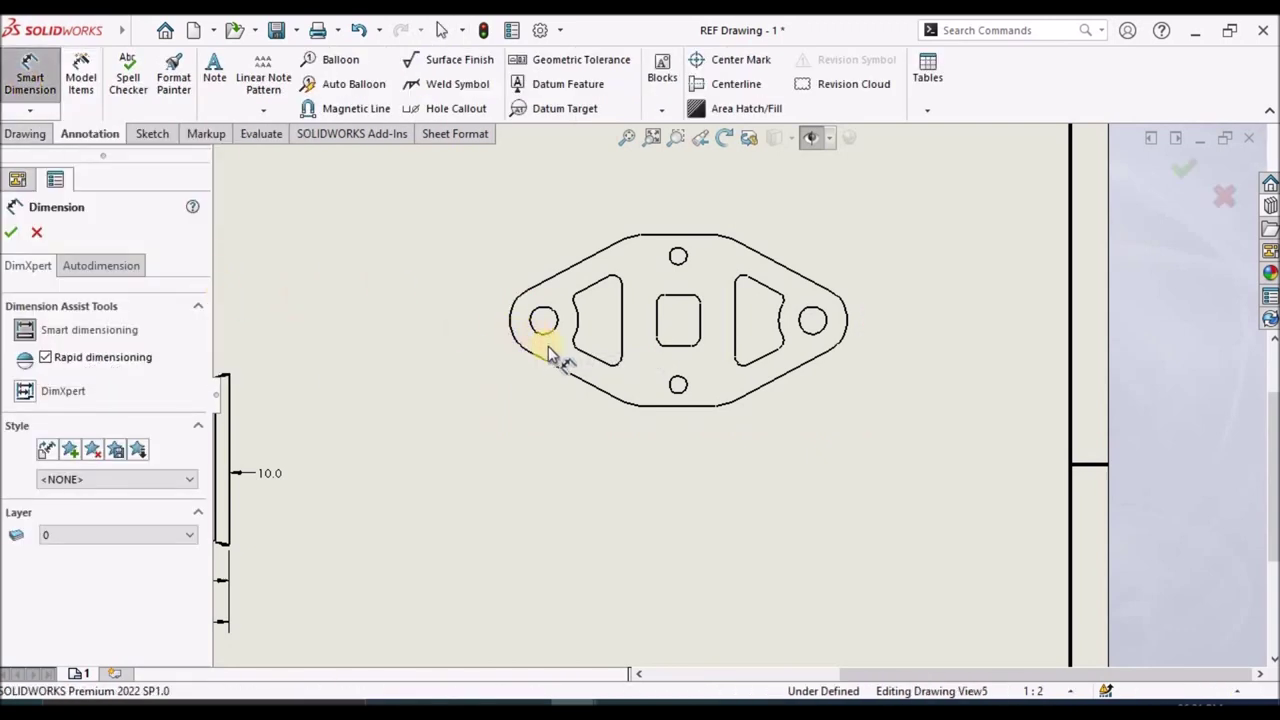
click(37, 236)
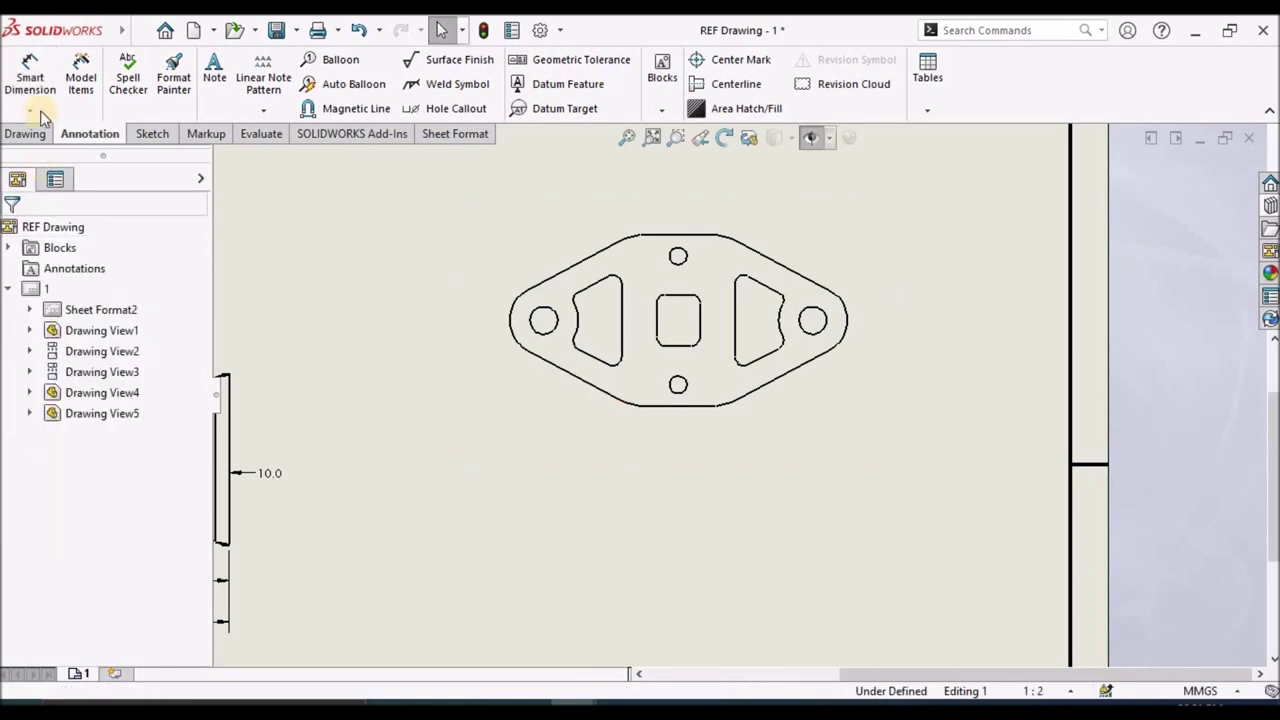
click(40, 110)
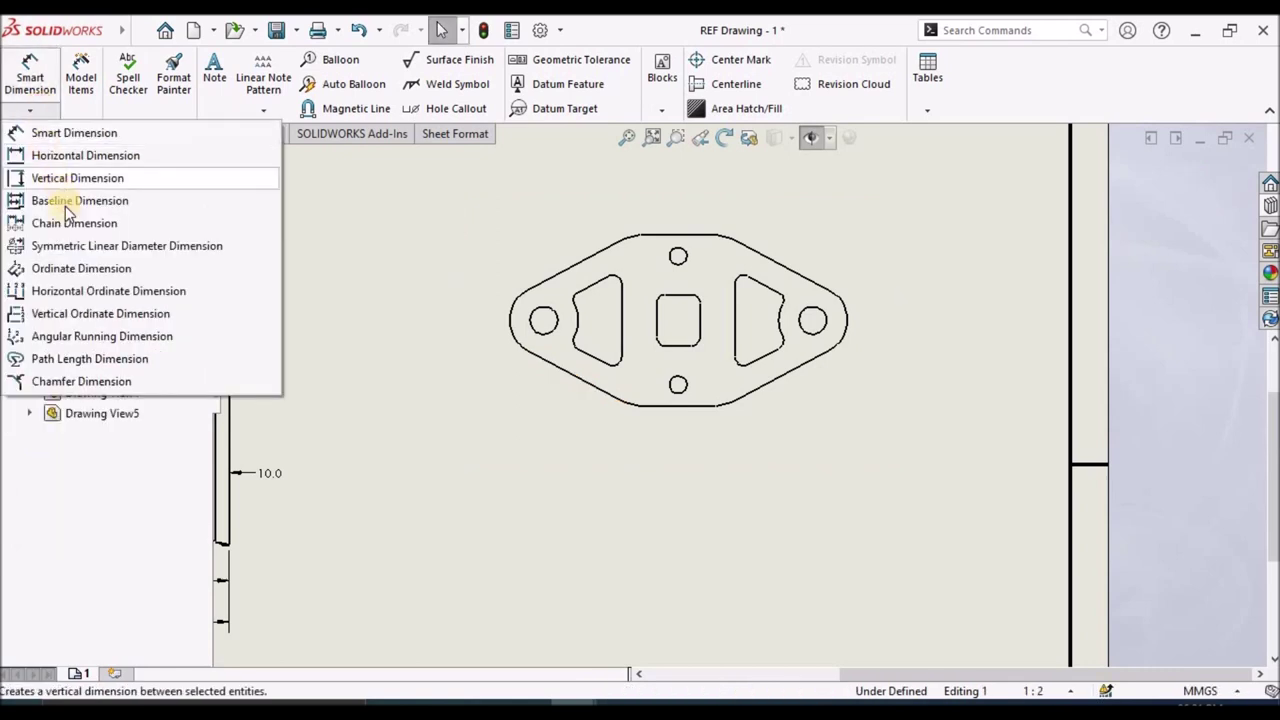
click(63, 290)
scroll(537, 330, down, 3)
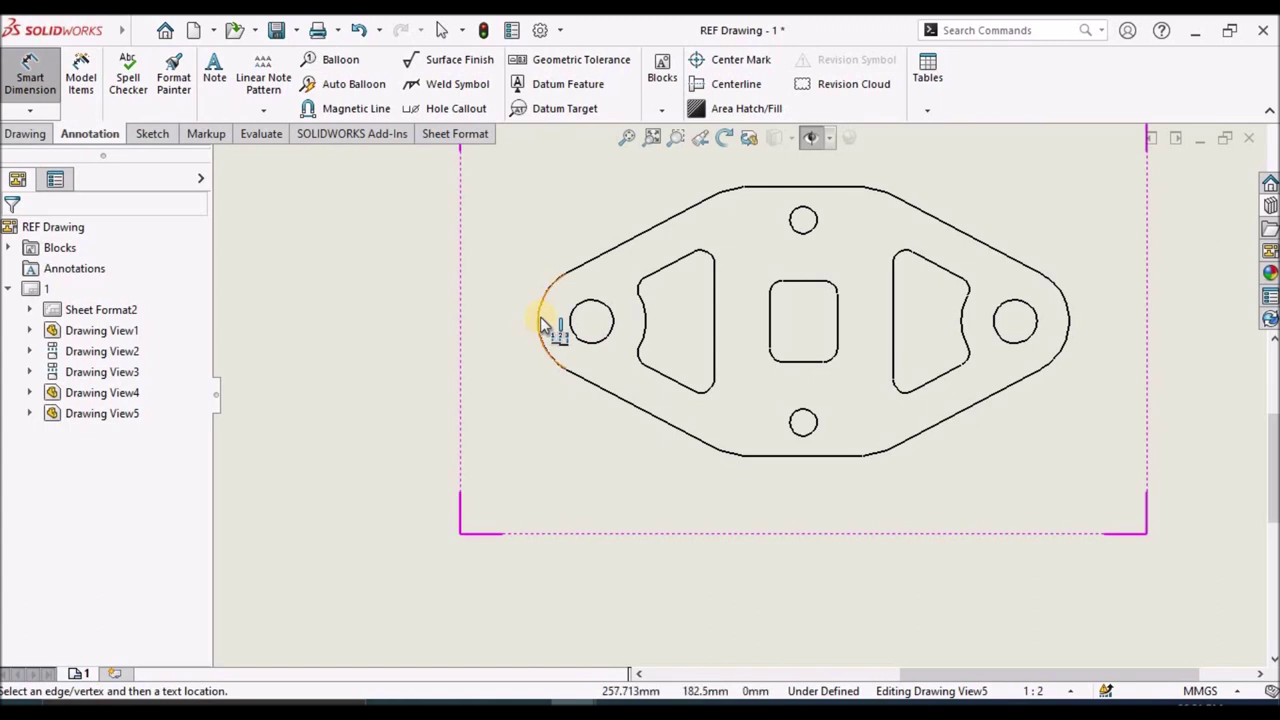
click(540, 317)
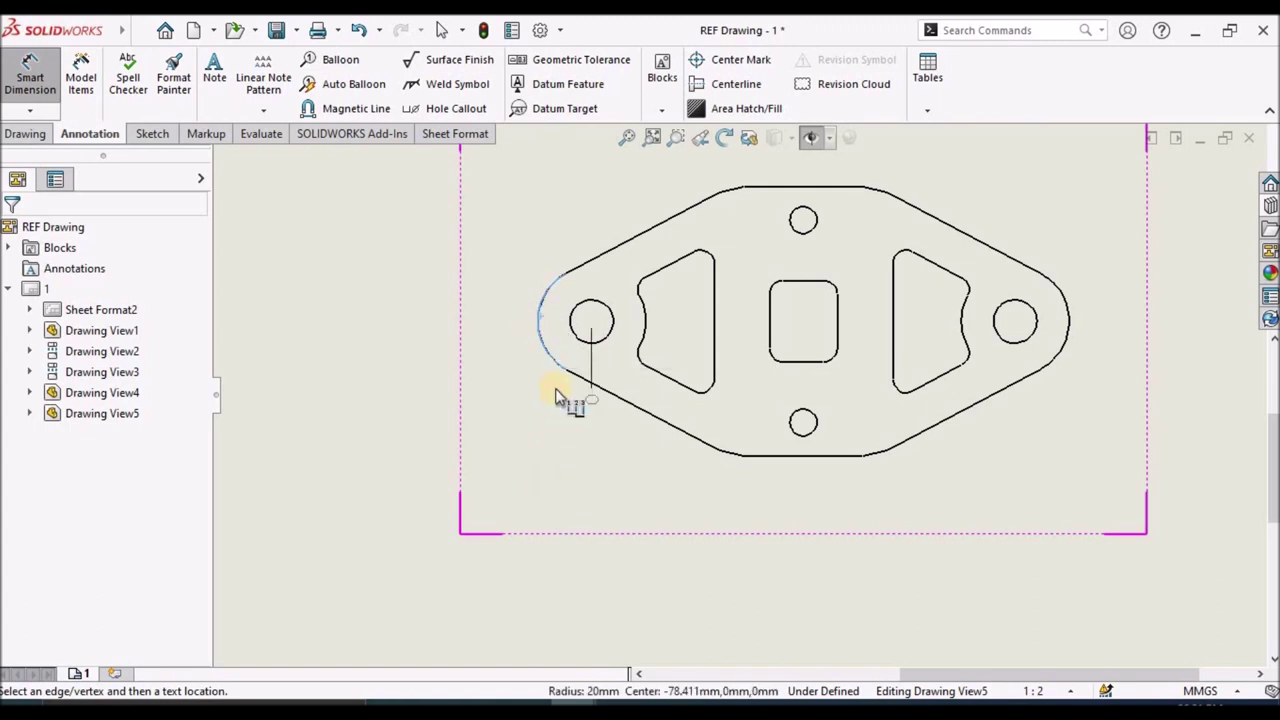
key(Escape)
key(Escape)
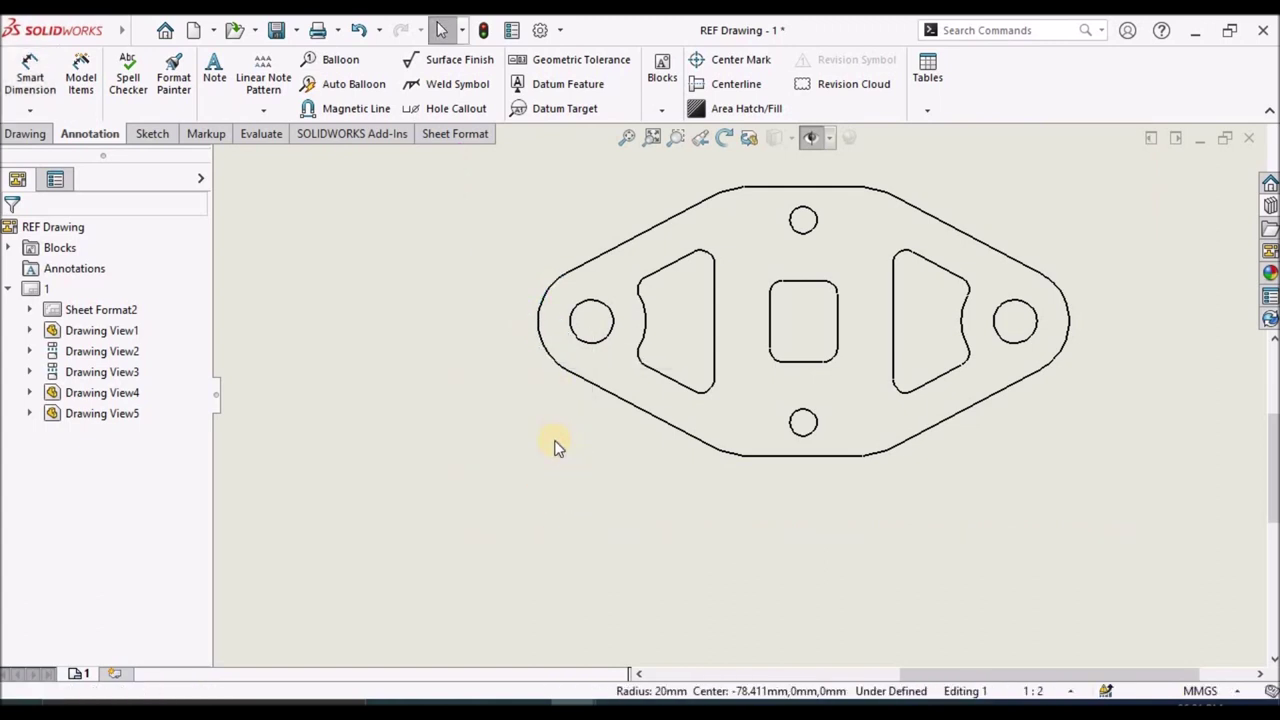
Sketch points at the midpoints of the left and right end arcs in the flat-pattern view.
click(148, 142)
click(188, 60)
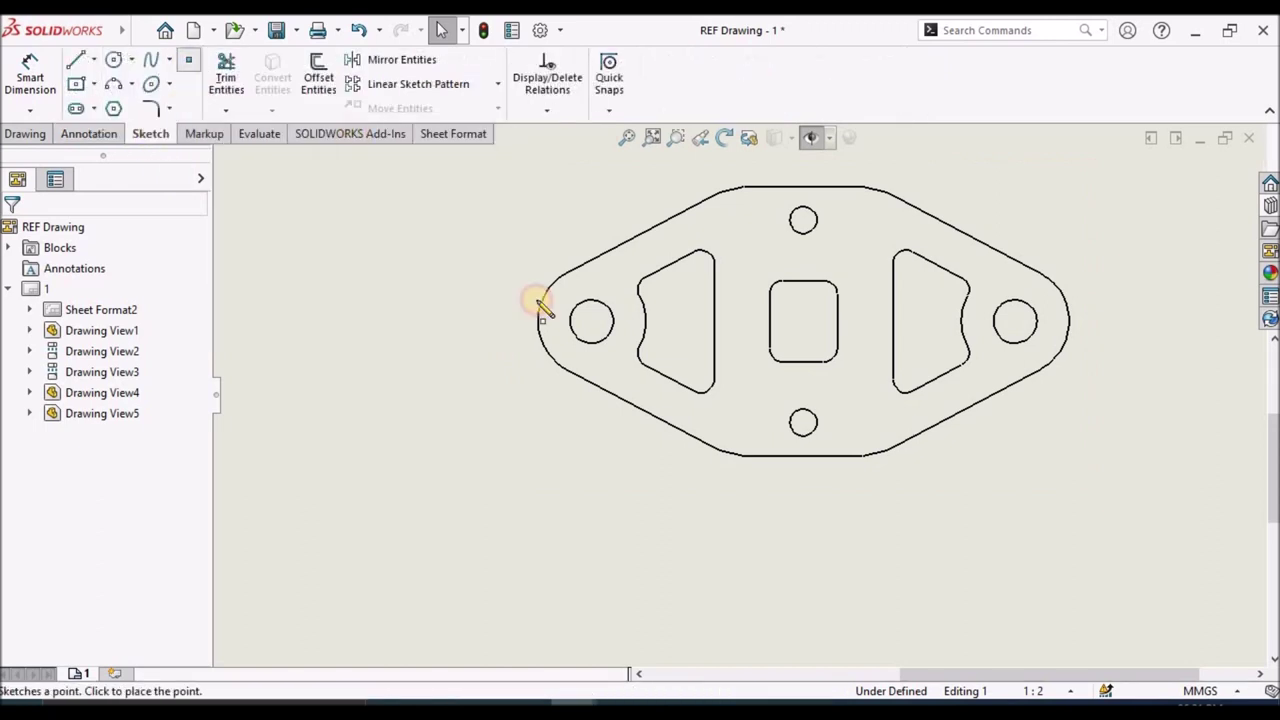
scroll(560, 328, down, 2)
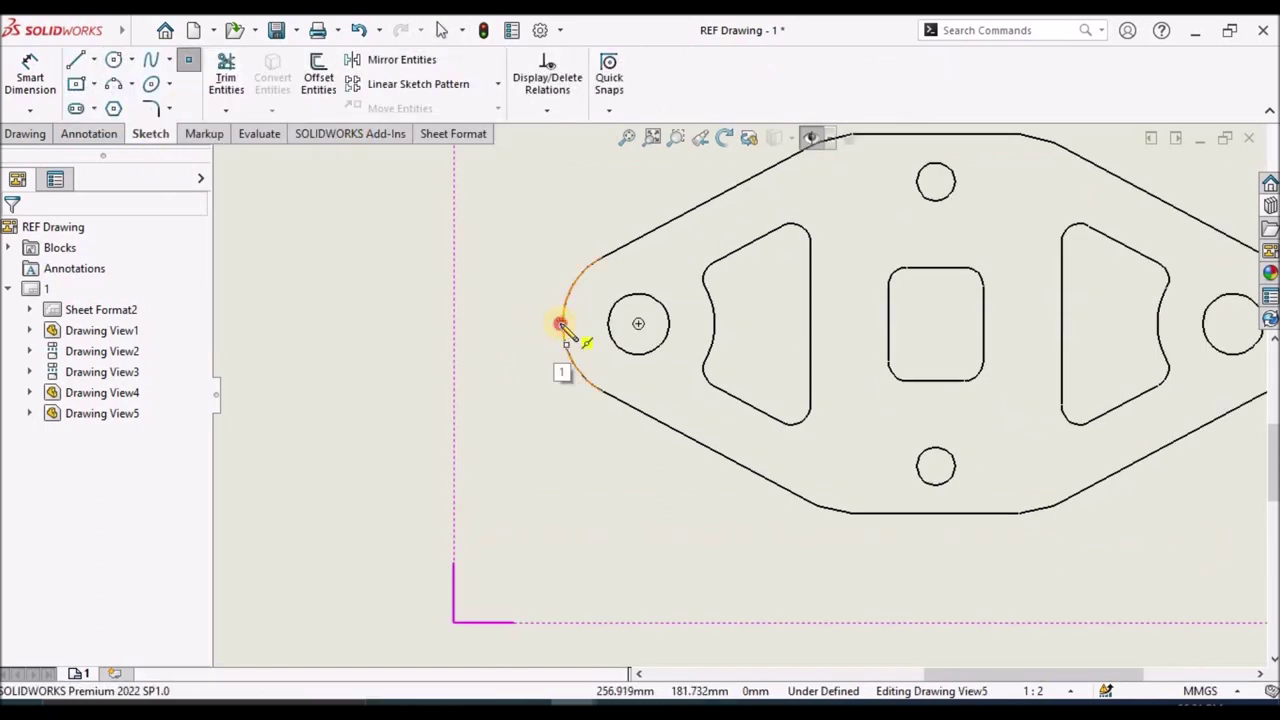
click(560, 326)
scroll(980, 357, up, 3)
scroll(1000, 366, down, 5)
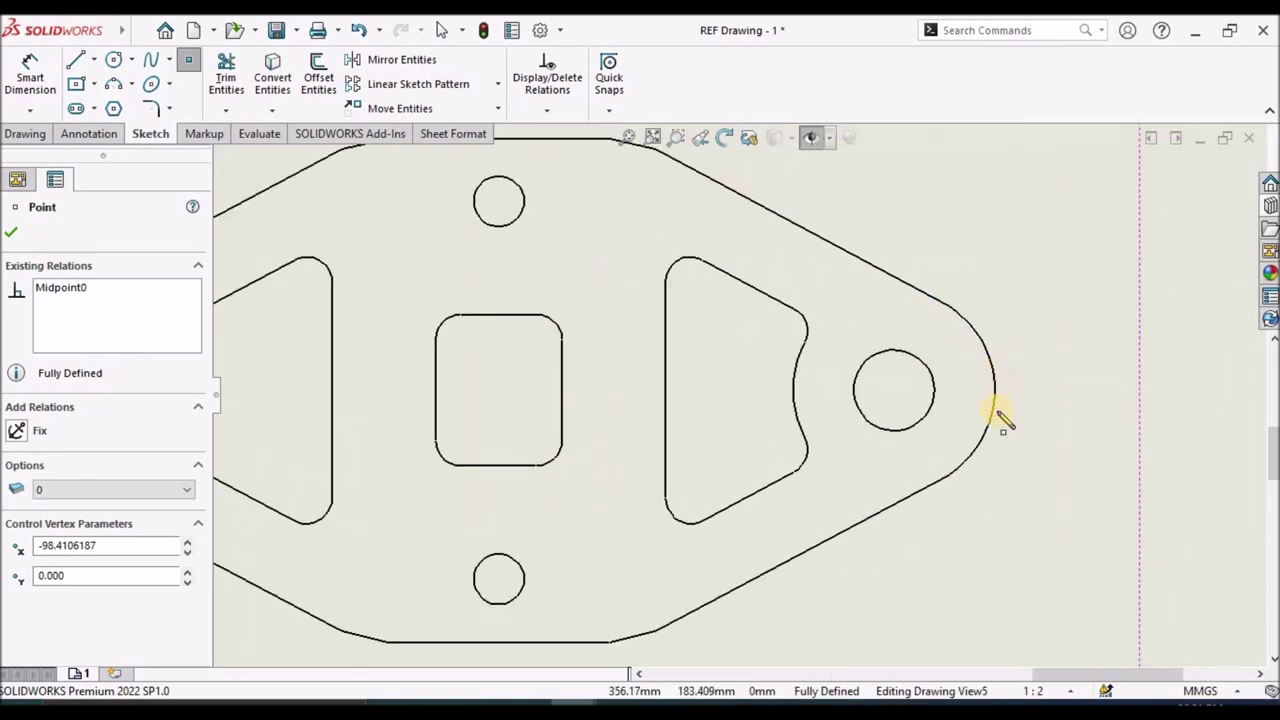
click(980, 391)
scroll(700, 420, up, 3)
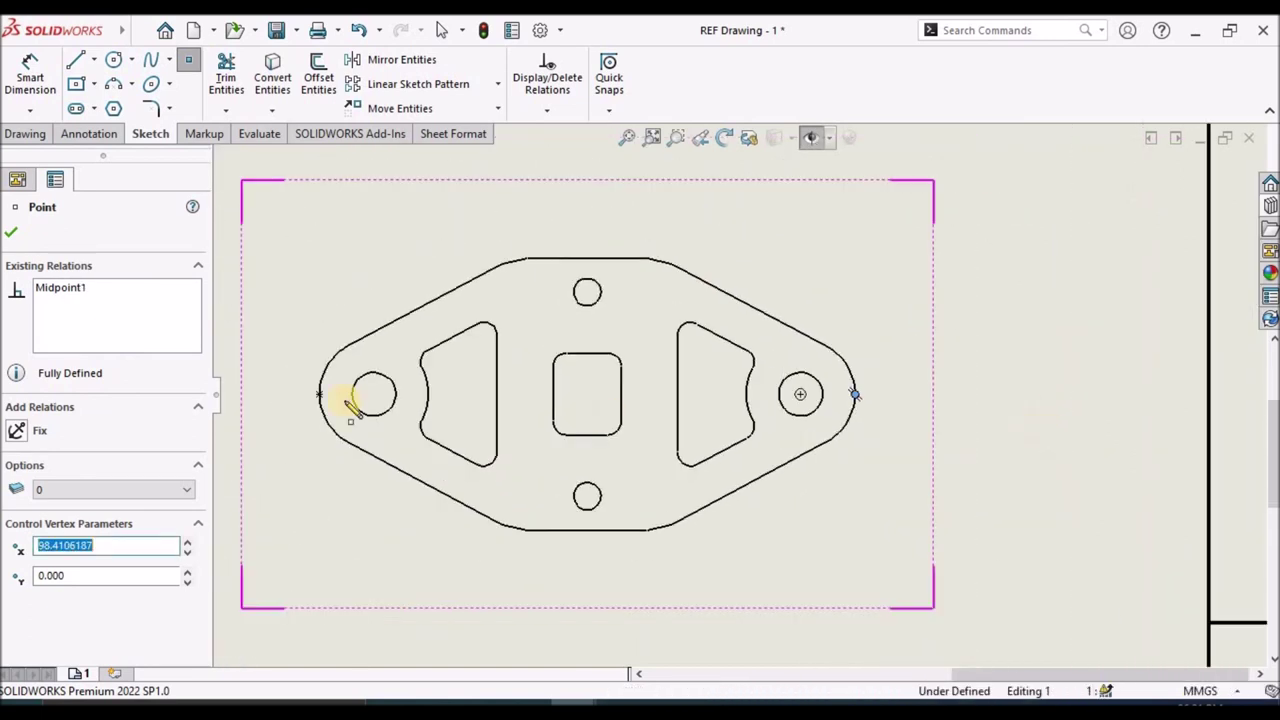
click(13, 236)
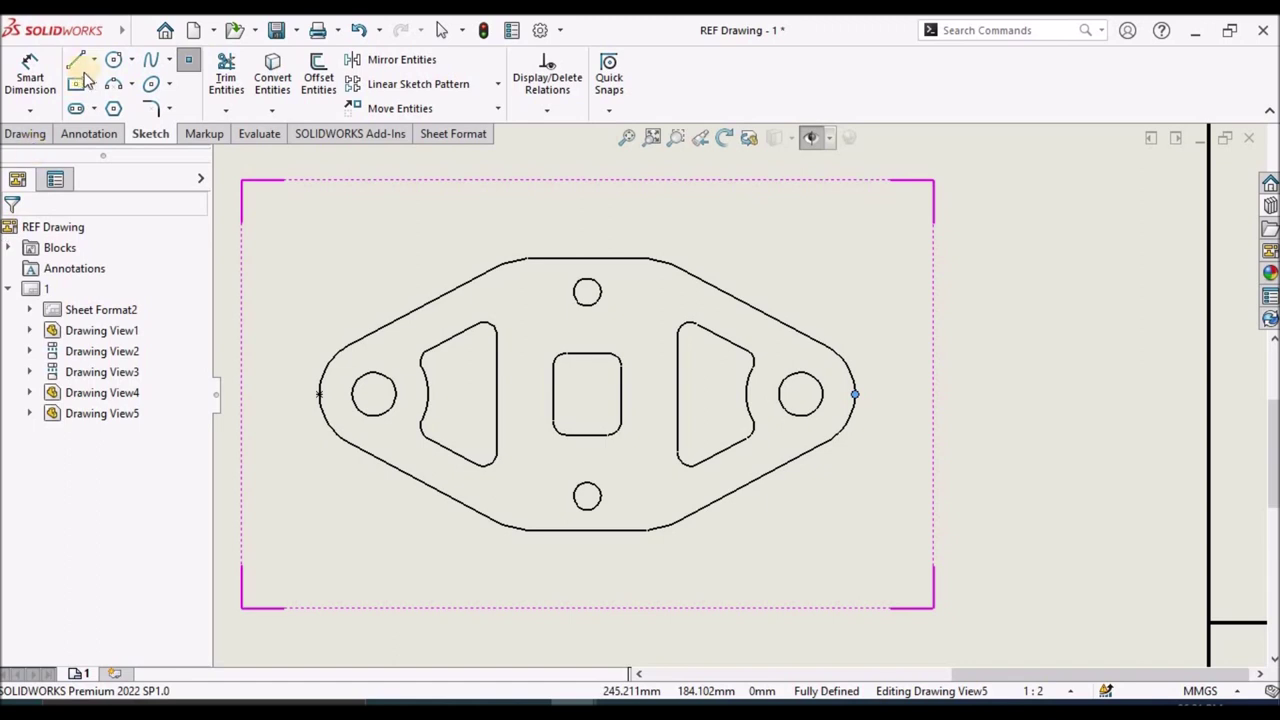
Start horizontal ordinate dimensions below the flat pattern with zero at the left end point, and add the left pivot hole as driven.
click(30, 110)
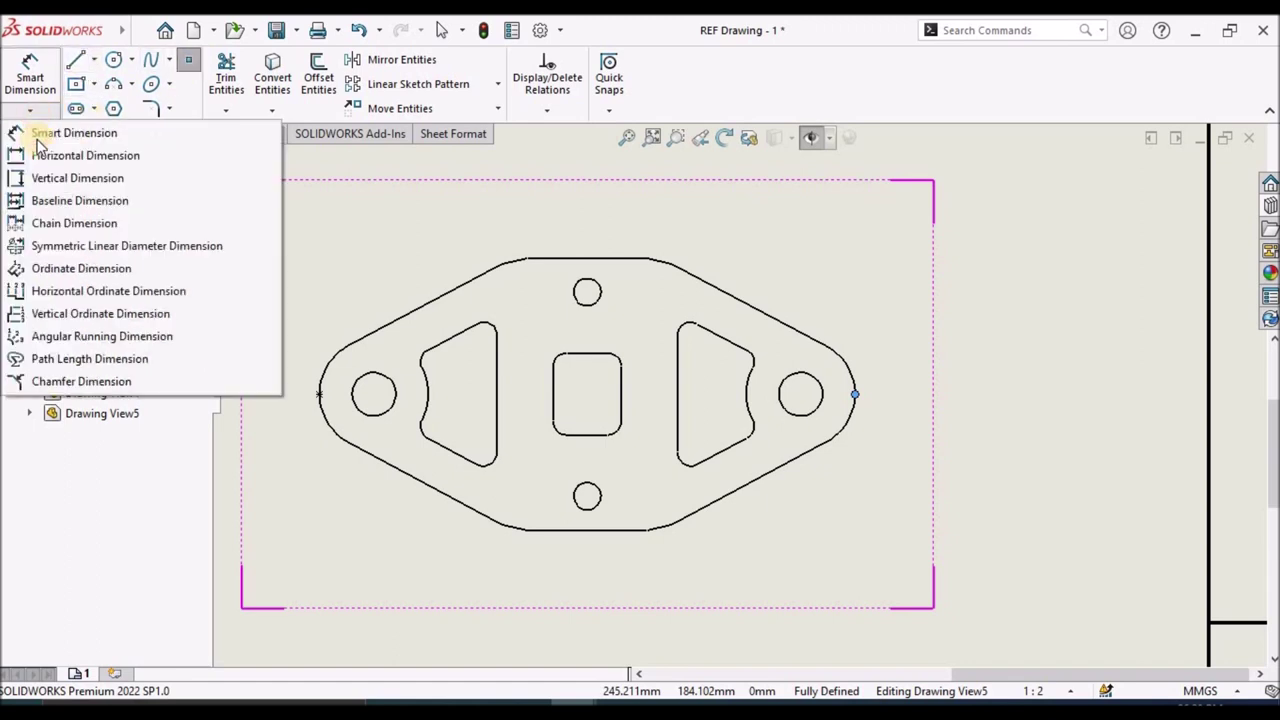
click(60, 291)
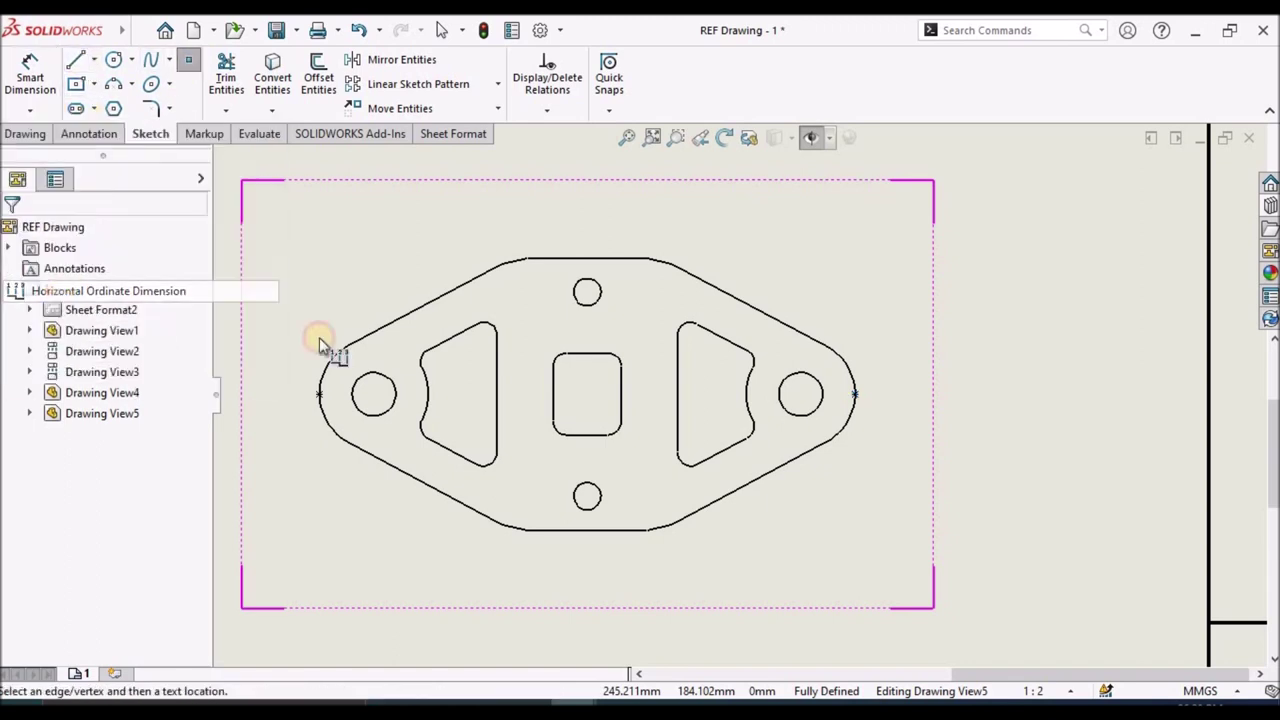
click(317, 402)
scroll(750, 480, up, 3)
scroll(749, 486, down, 1)
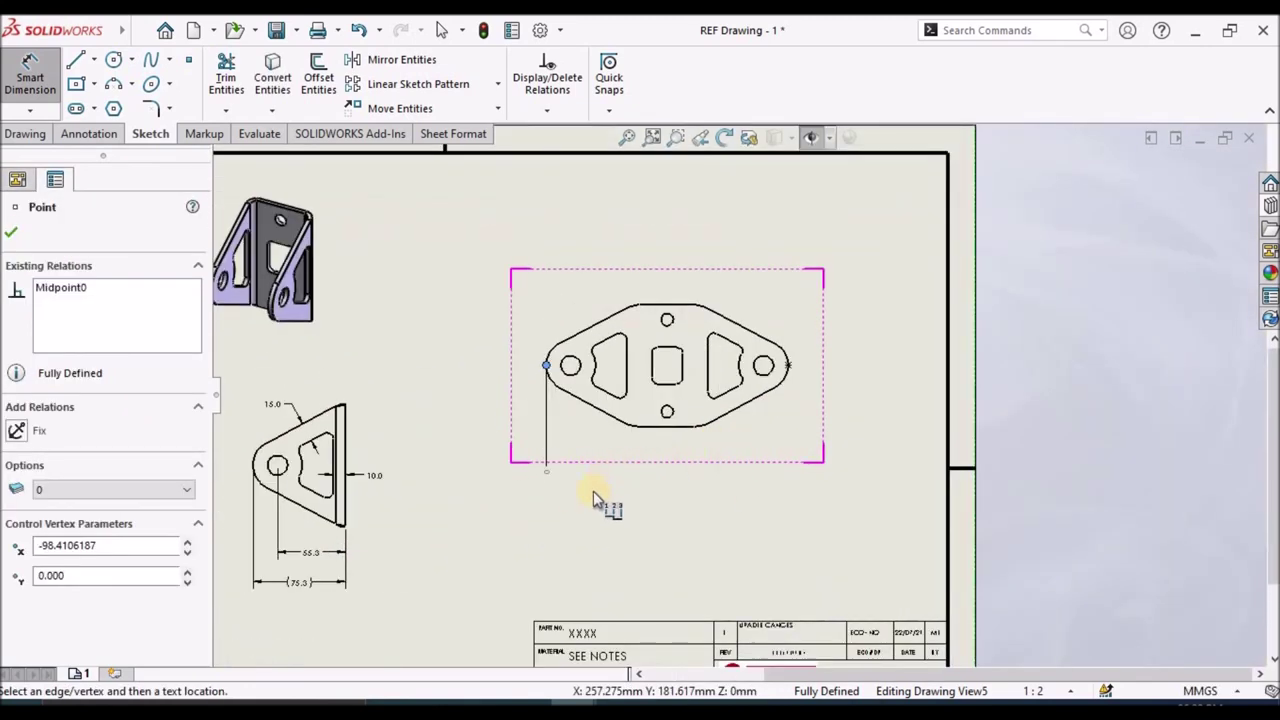
scroll(593, 491, down, 2)
click(582, 358)
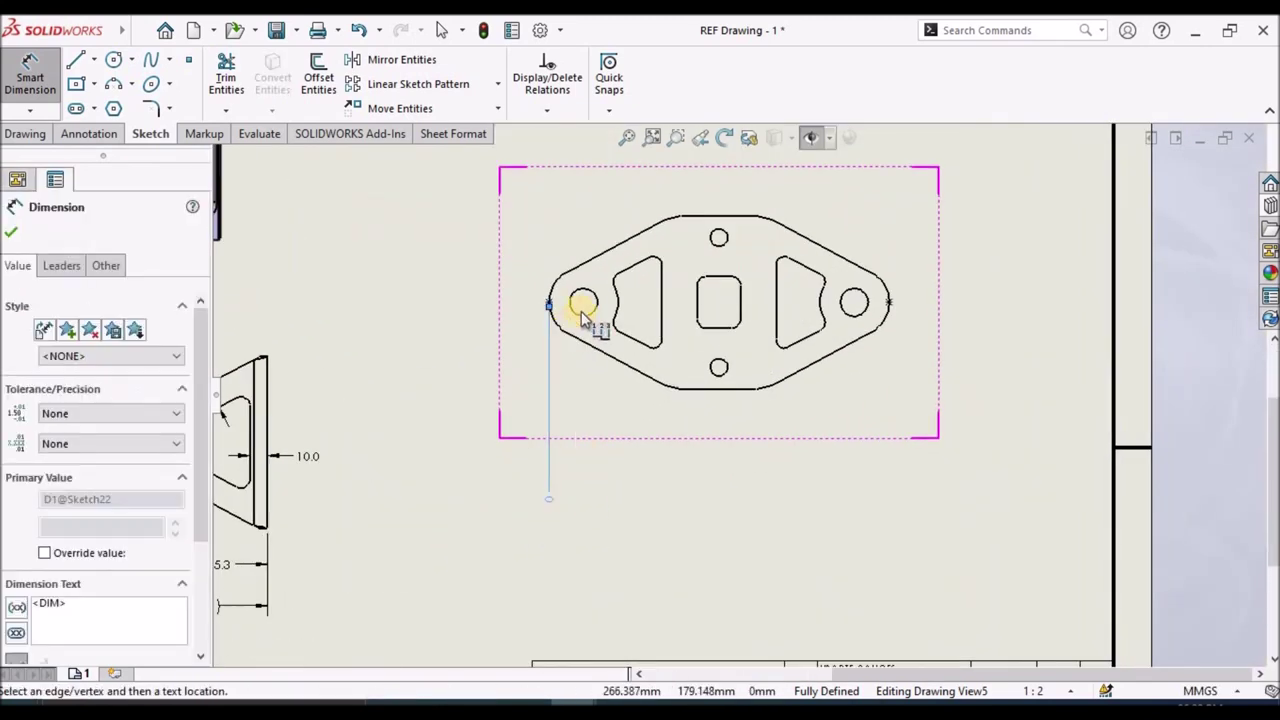
click(580, 317)
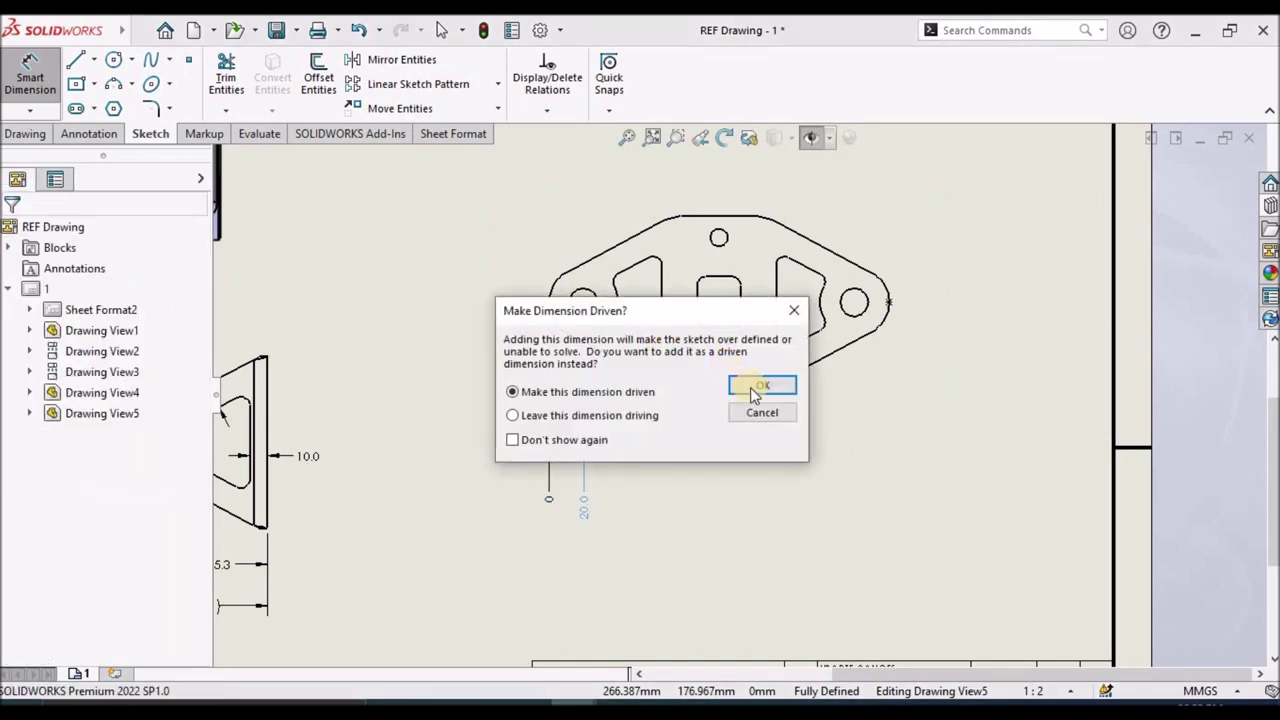
click(760, 386)
Add driven horizontal ordinate dimensions to the left cutout's straight edge and both vertical edges of the central square cutout.
click(659, 292)
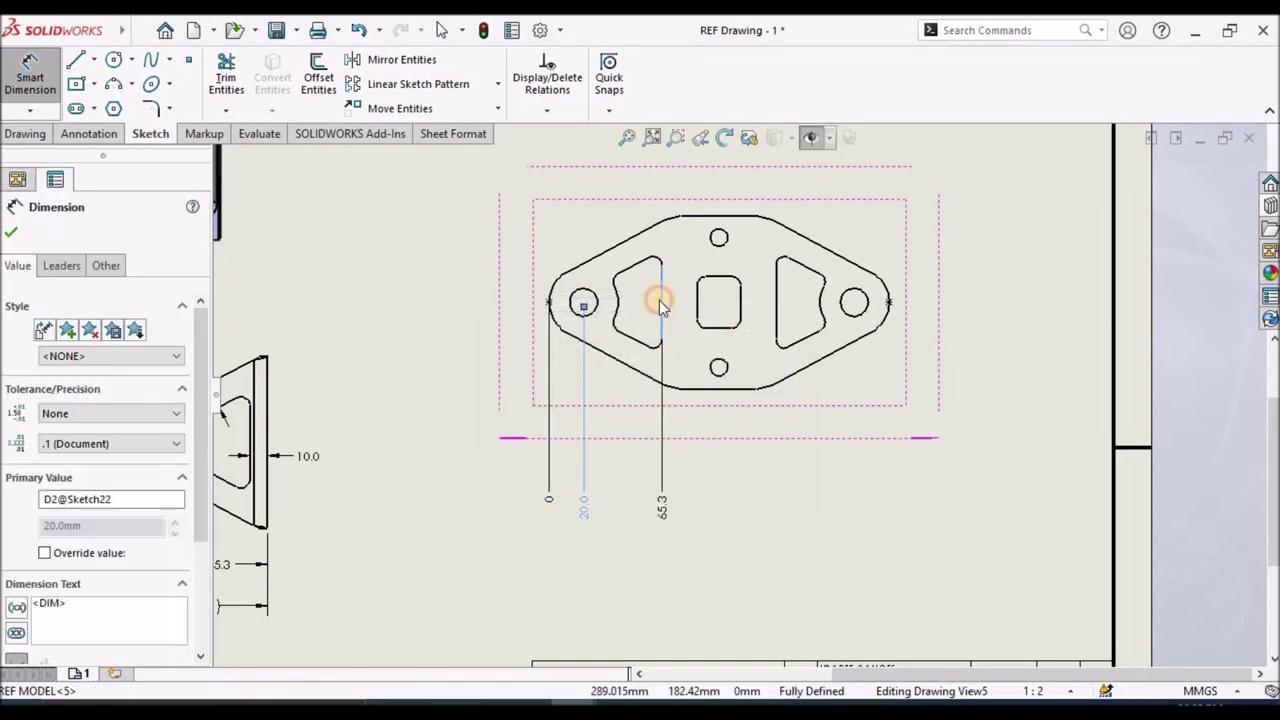
click(762, 386)
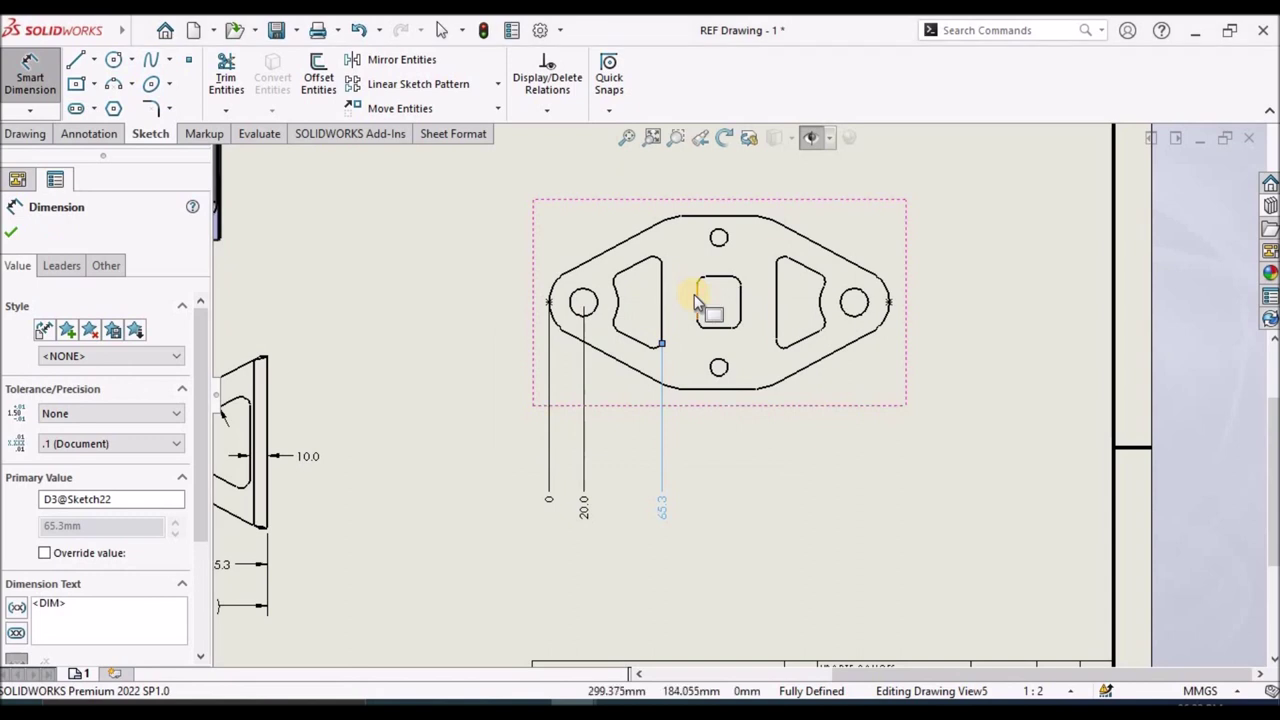
click(698, 291)
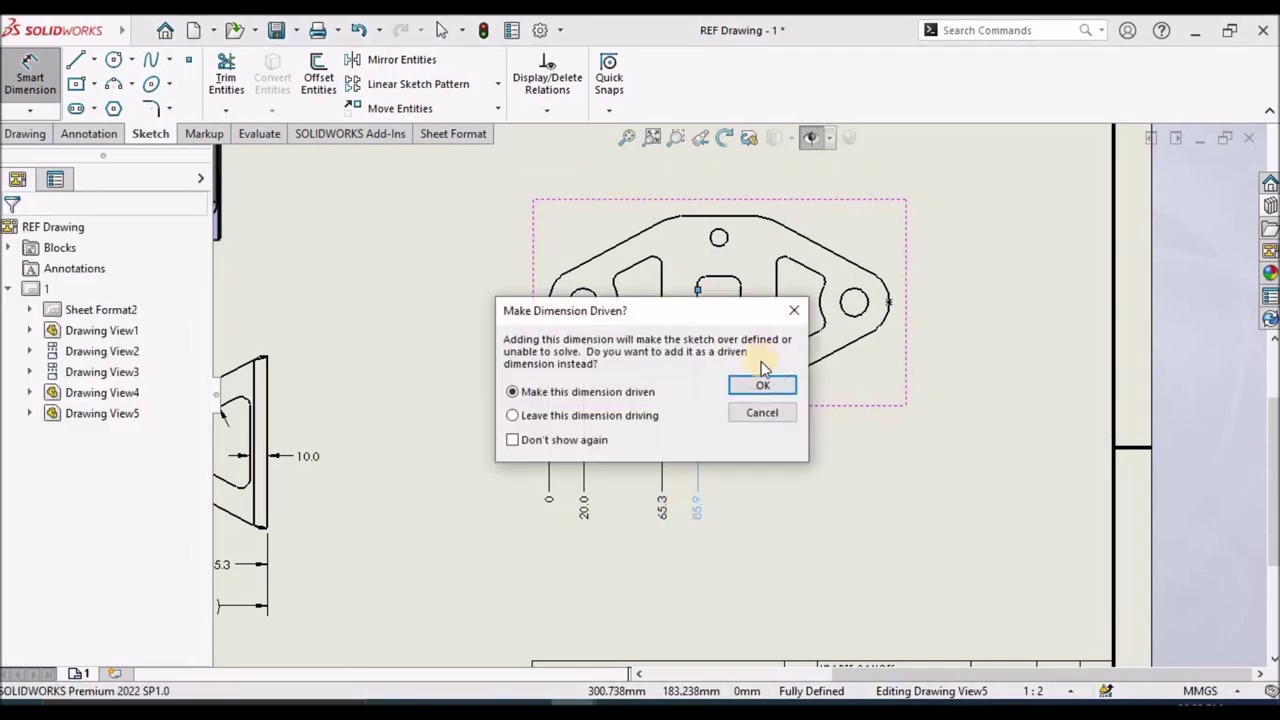
click(762, 385)
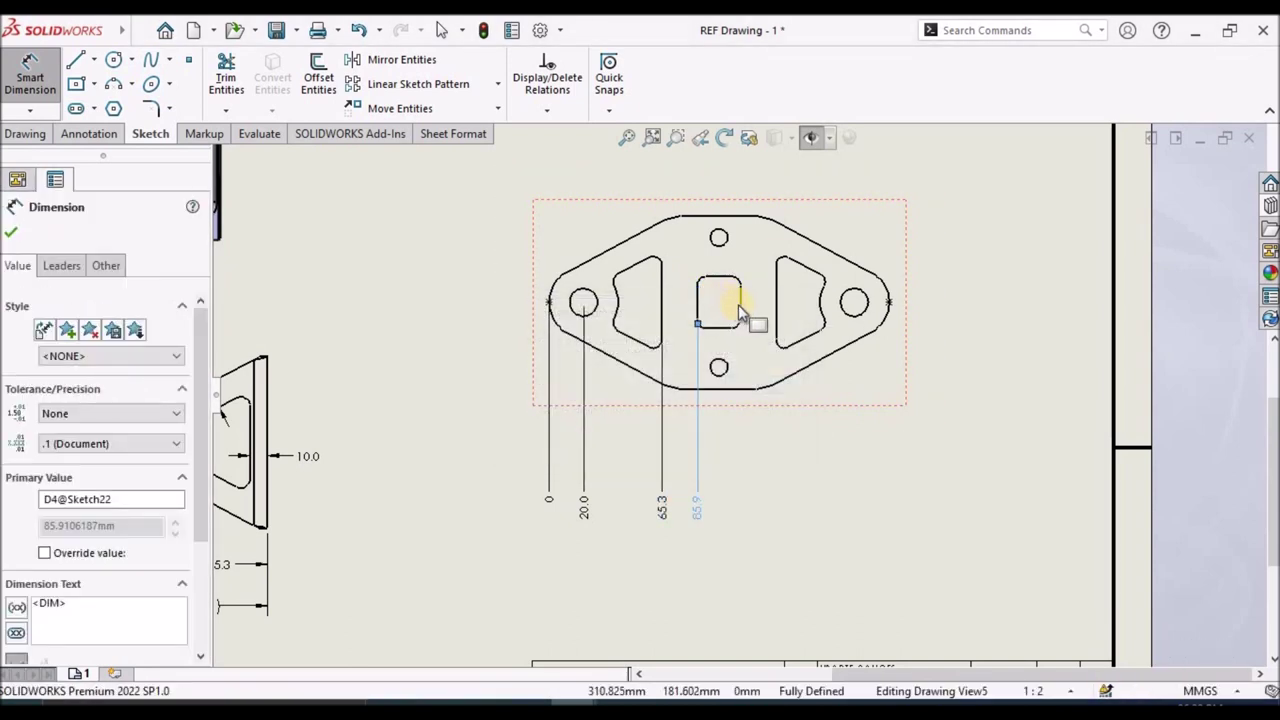
click(739, 323)
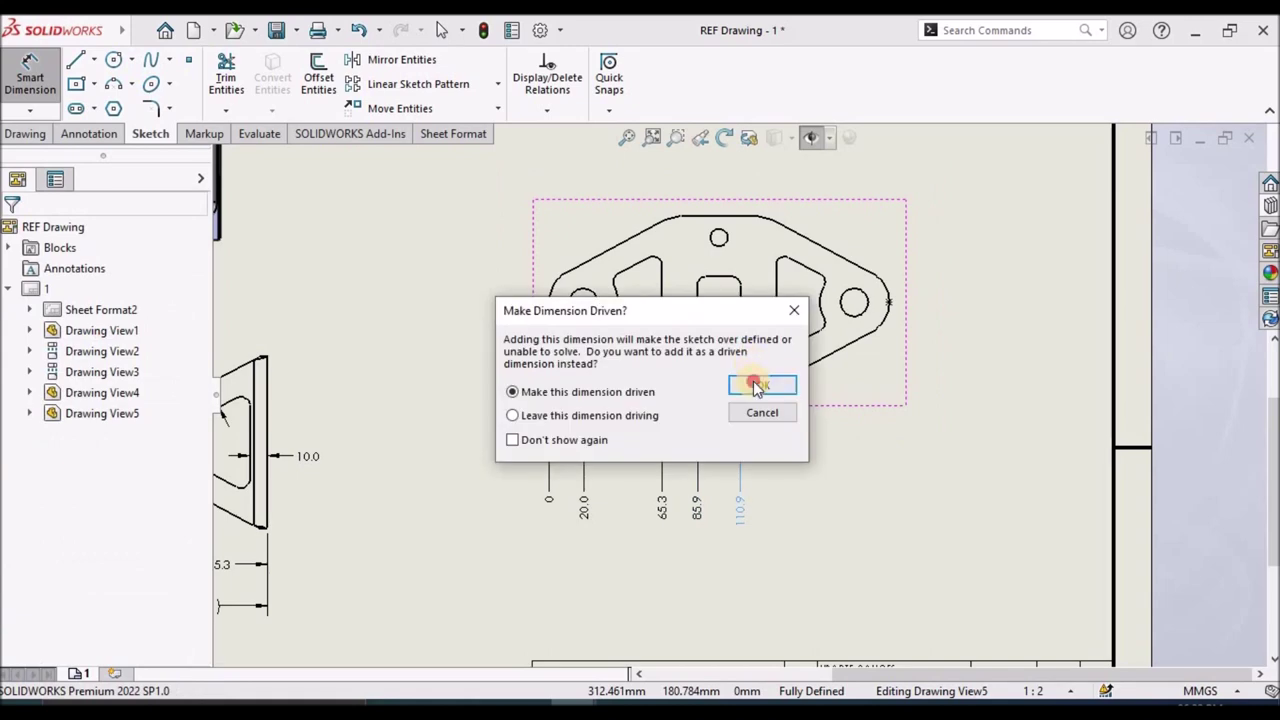
click(755, 388)
Add driven horizontal ordinate dimensions to the lower small hole and the right cutout's straight edge.
click(720, 371)
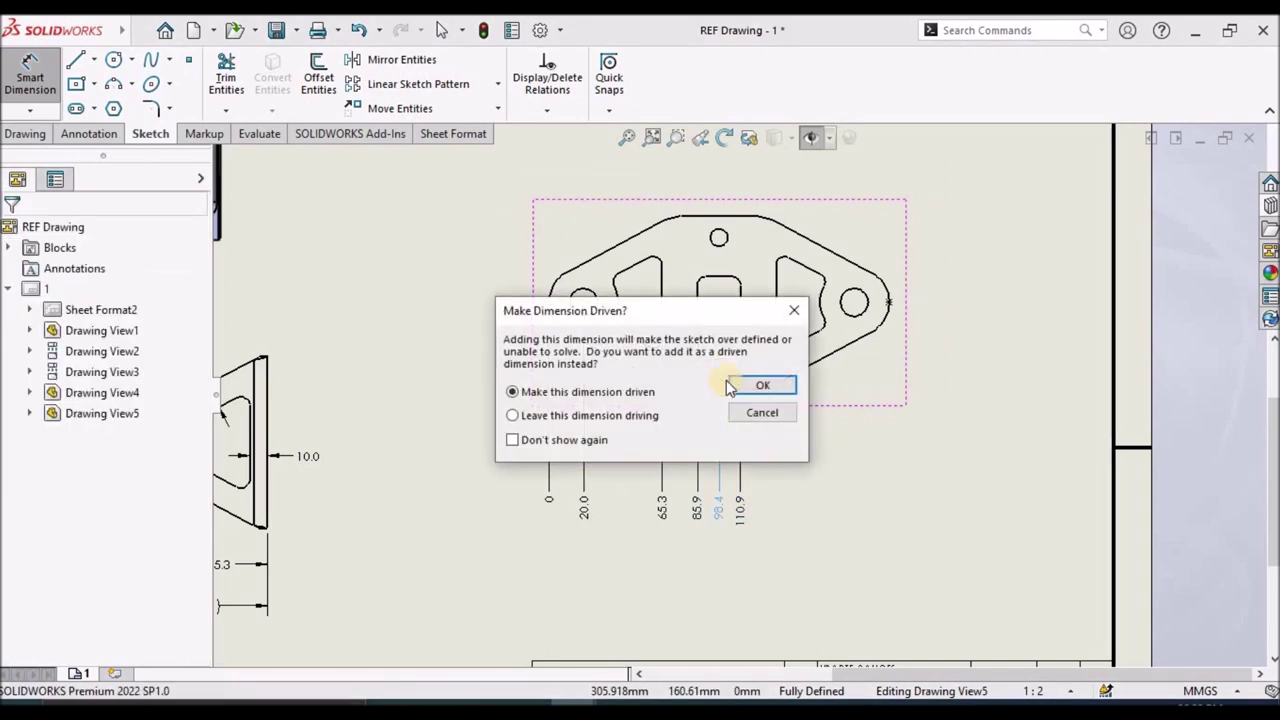
click(762, 386)
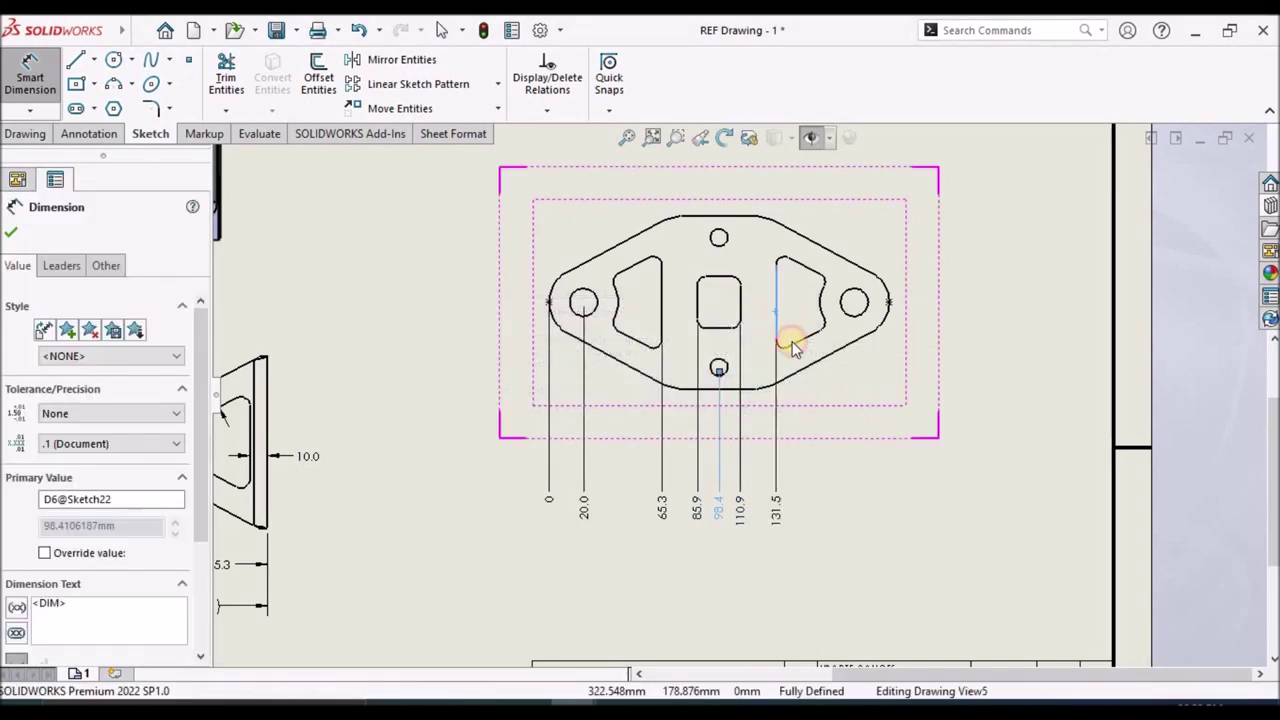
click(776, 332)
click(764, 387)
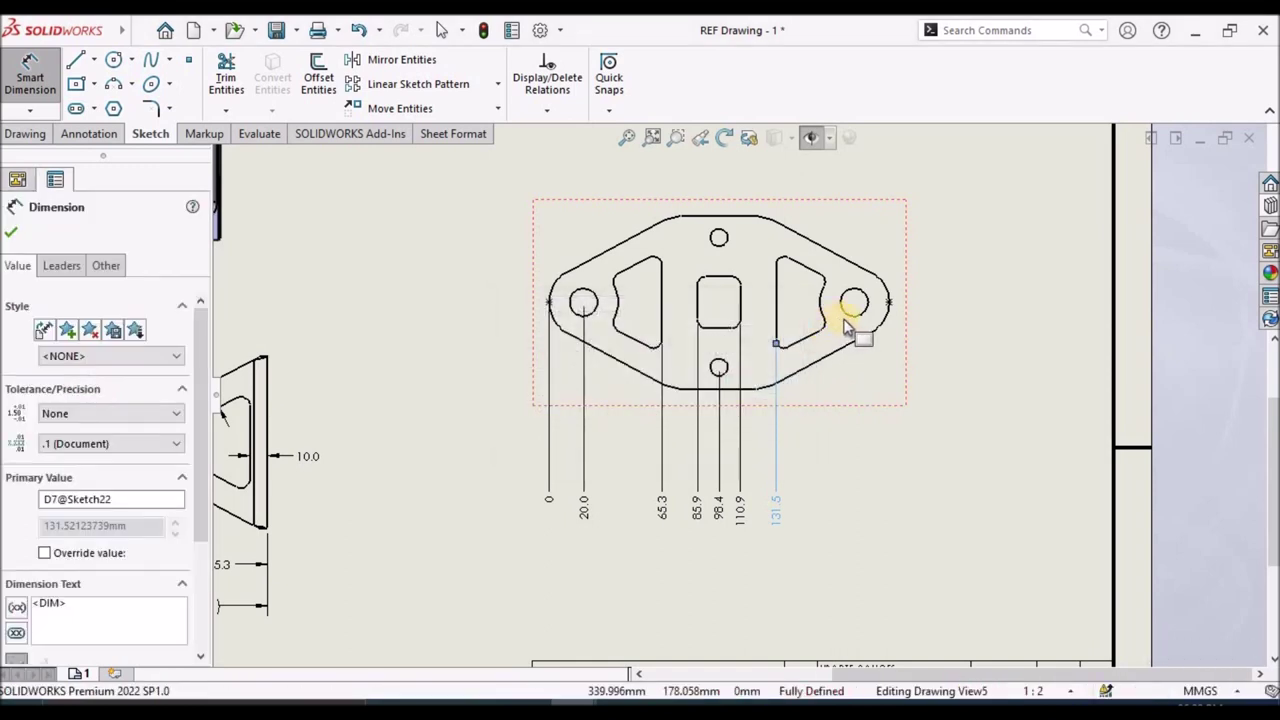
Complete the horizontal ordinate set with driven dimensions to the right pivot hole and the right end point.
click(852, 306)
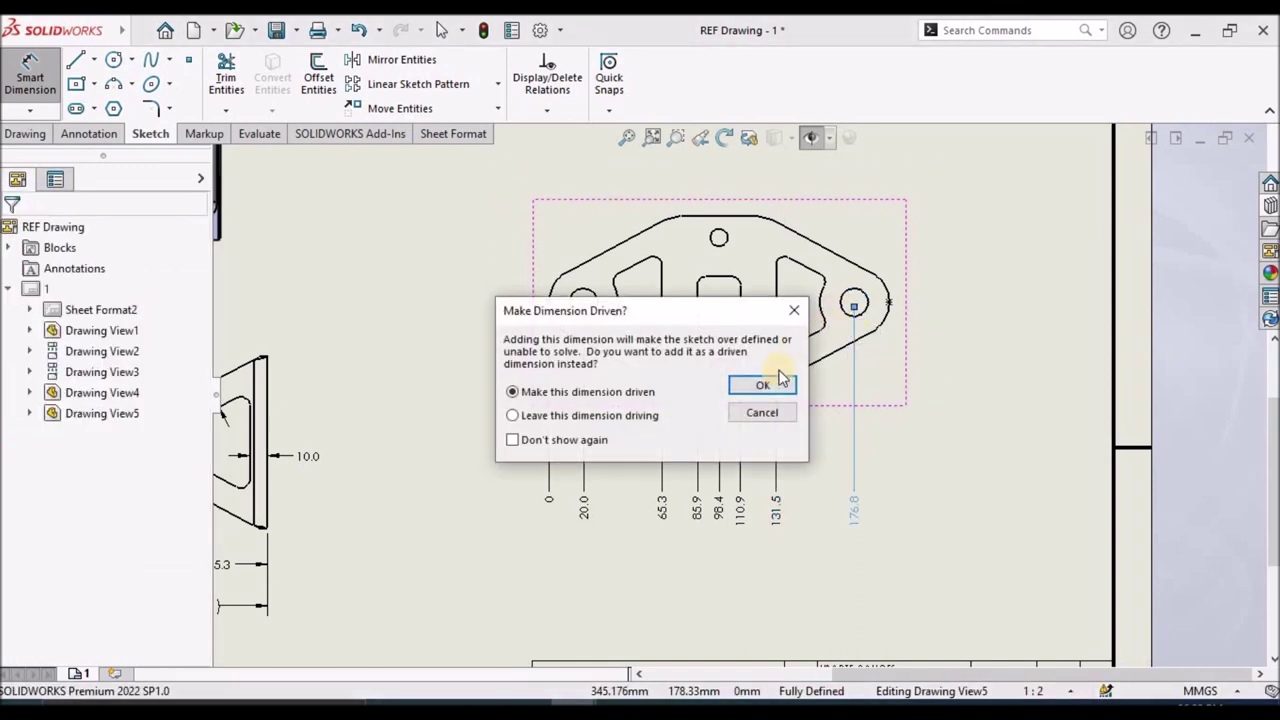
click(788, 380)
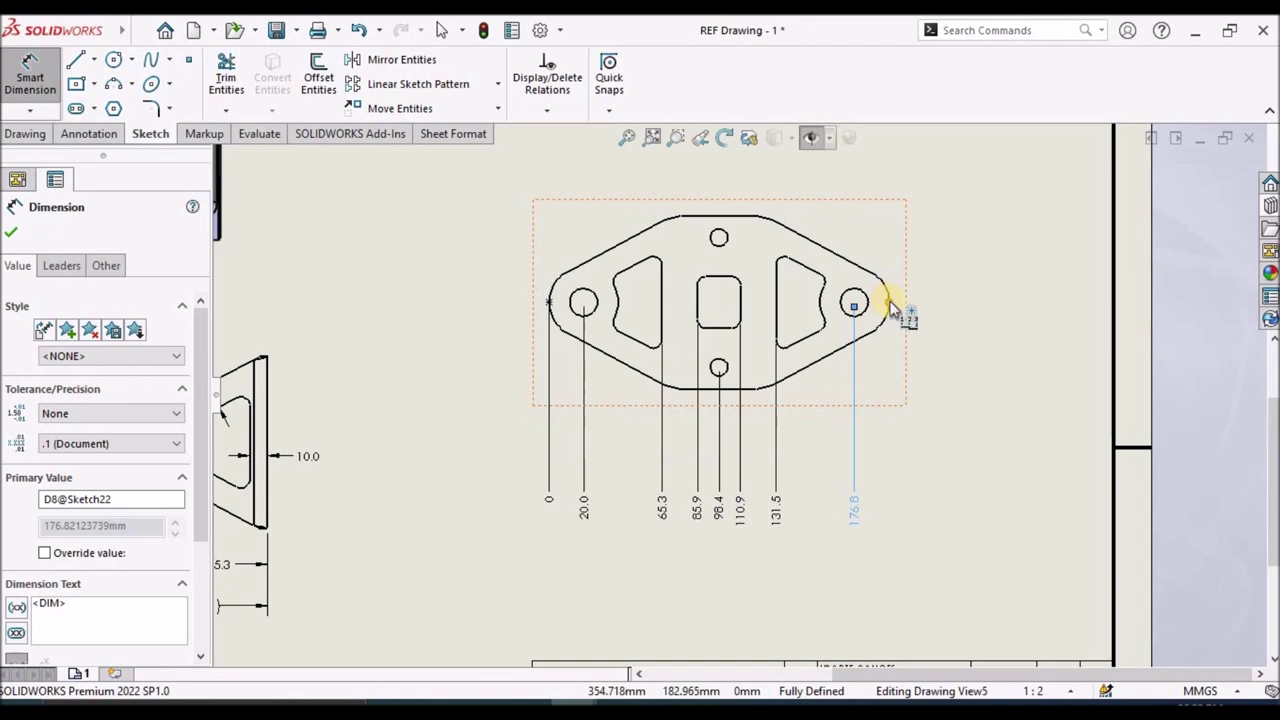
click(889, 304)
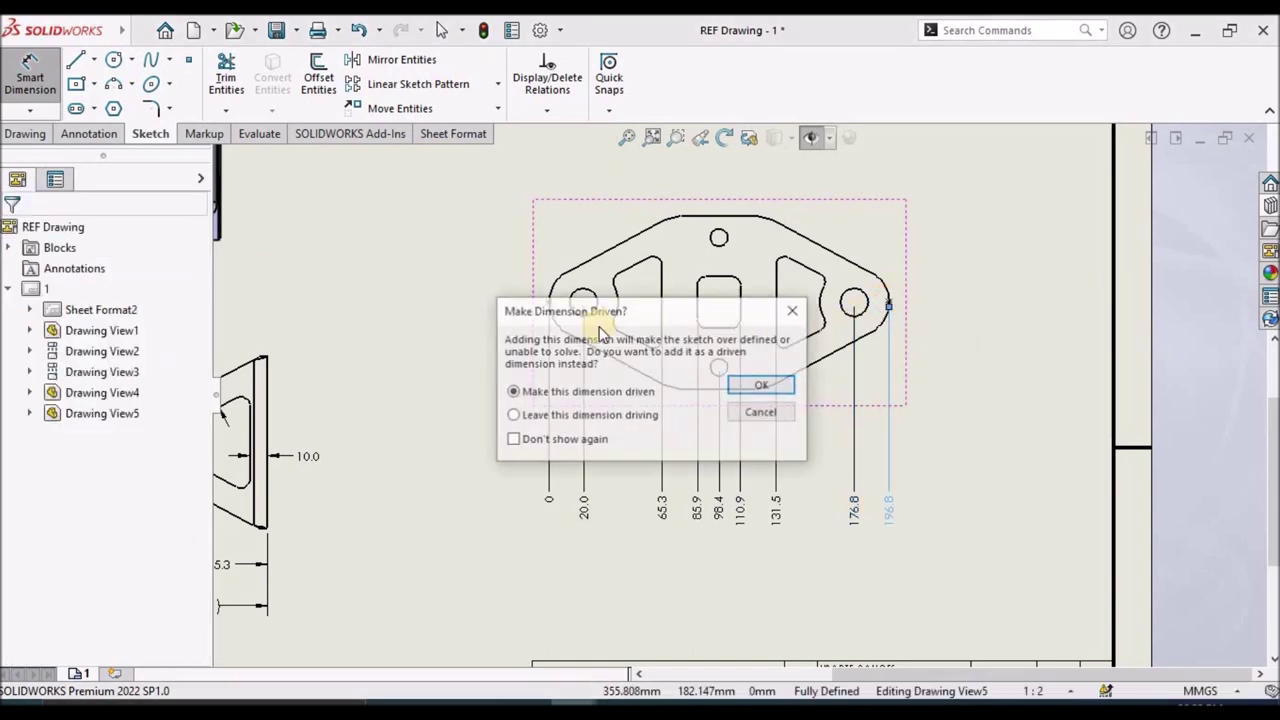
click(764, 381)
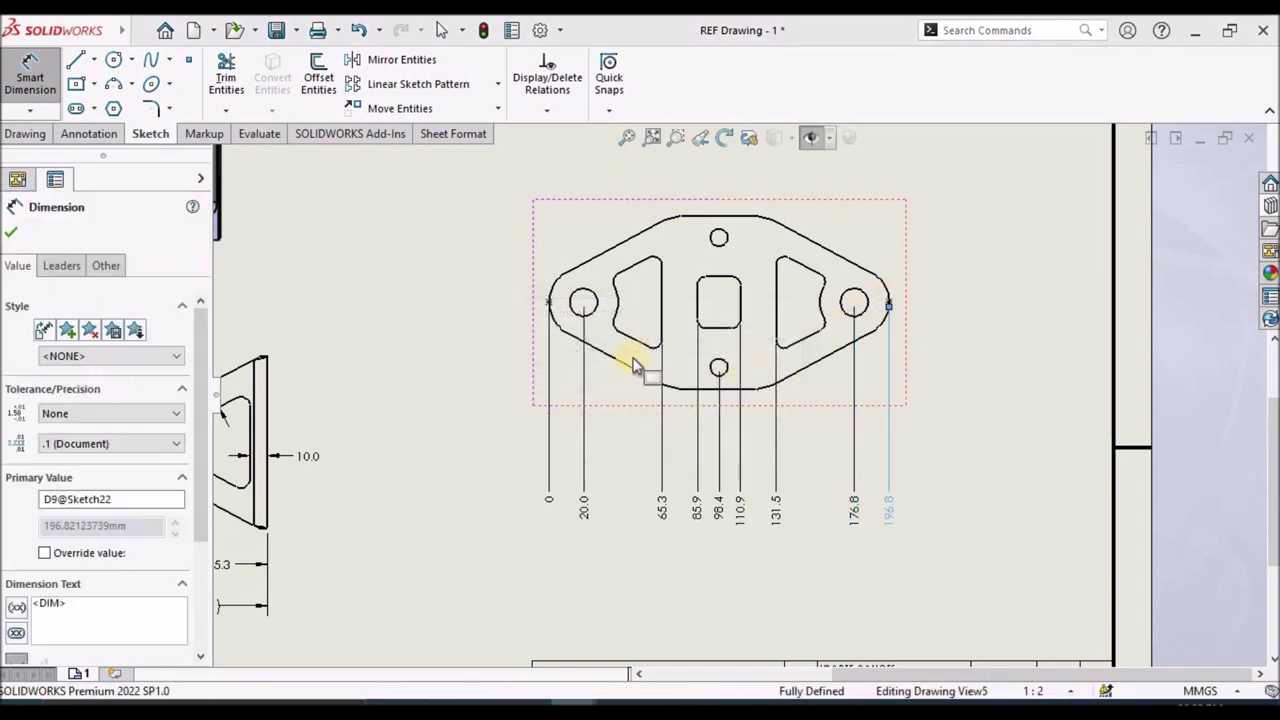
key(Escape)
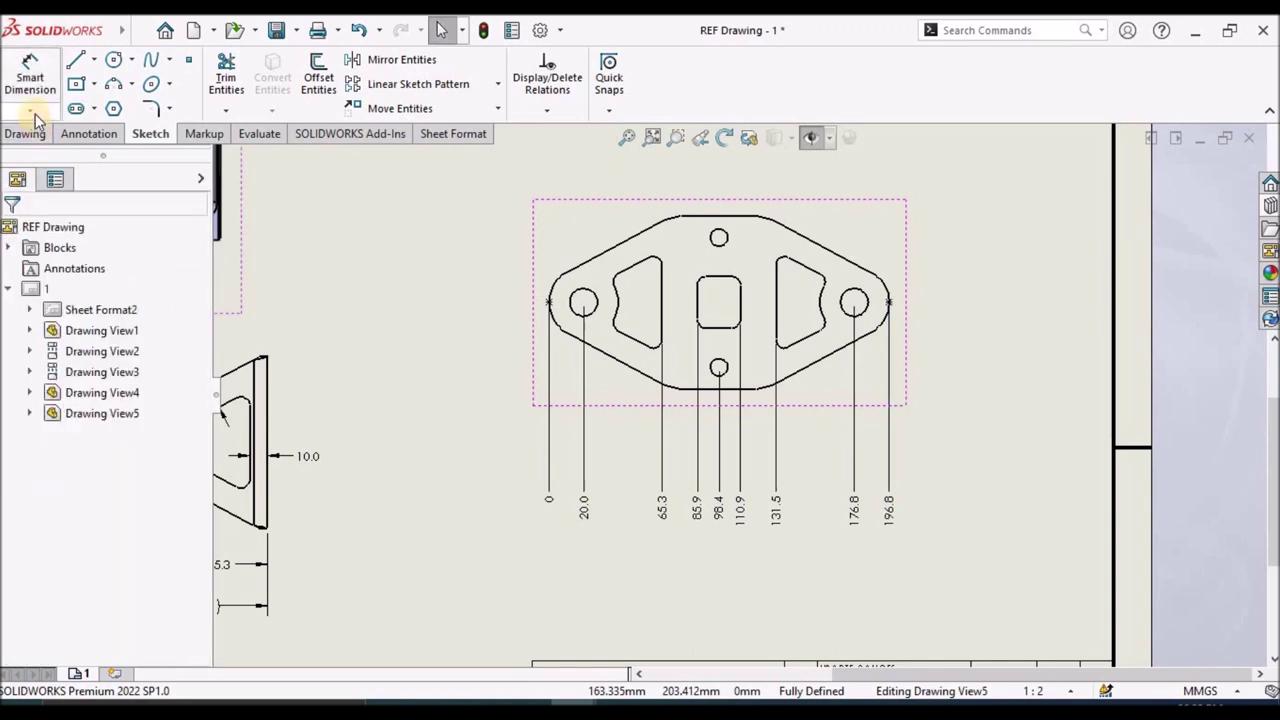
Start vertical ordinate dimensions left of the flat pattern with zero at its bottom edge, adding the lower small hole and the square cutout's bottom edge.
click(30, 110)
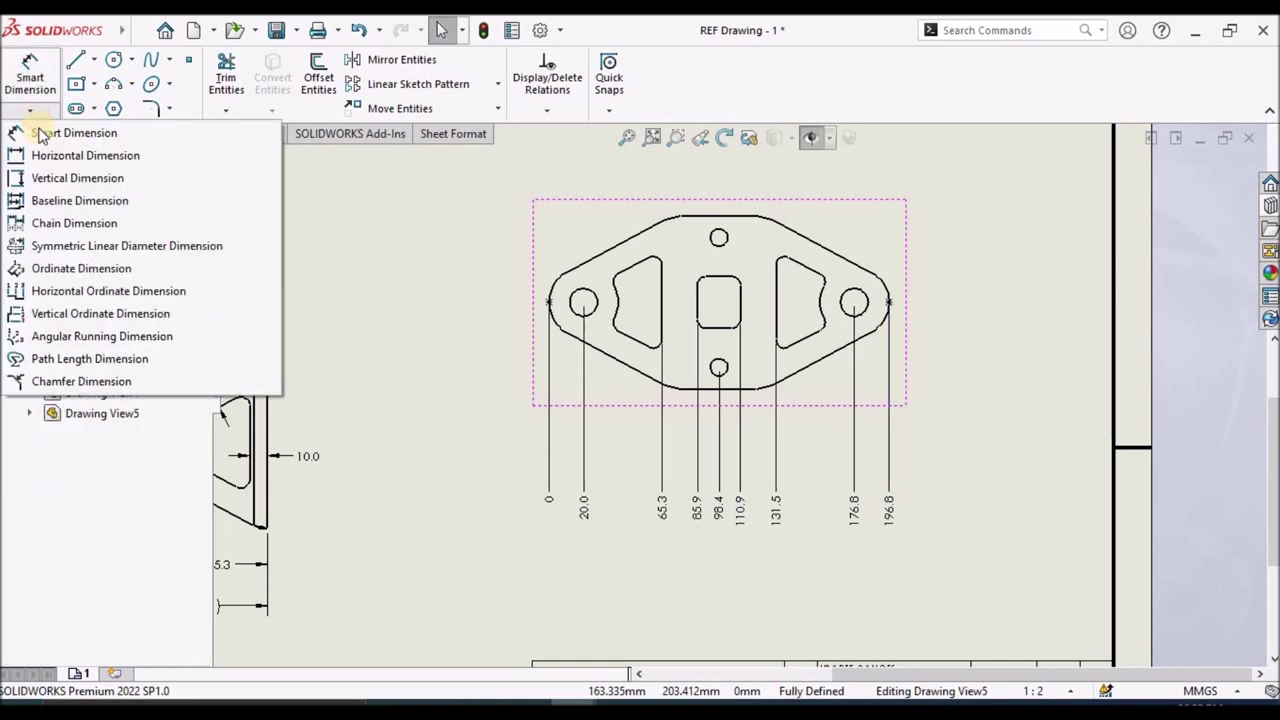
click(77, 313)
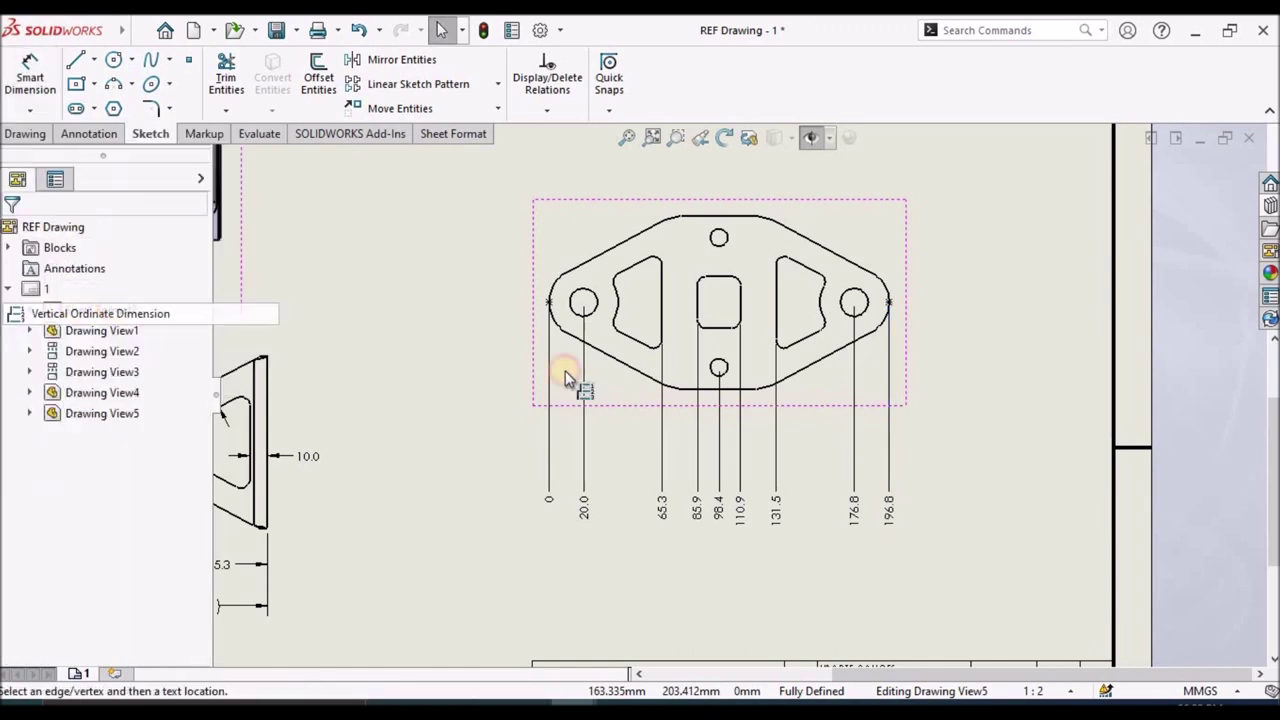
click(681, 389)
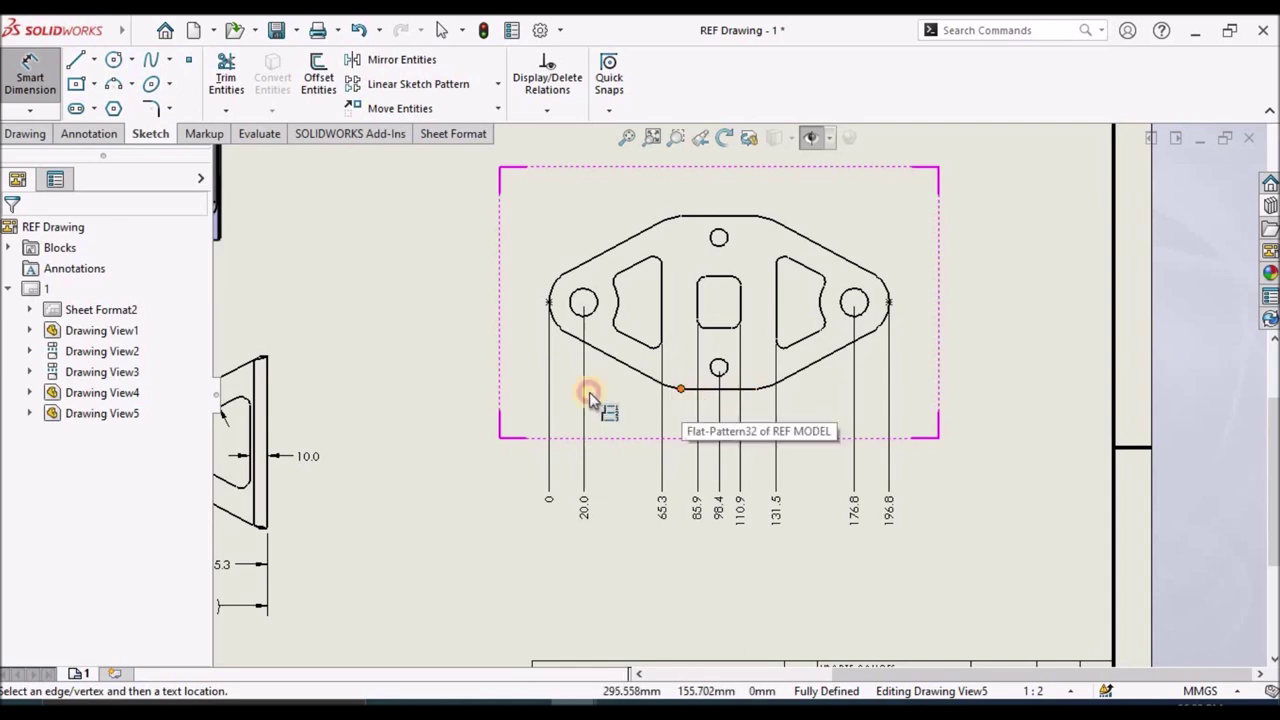
click(454, 382)
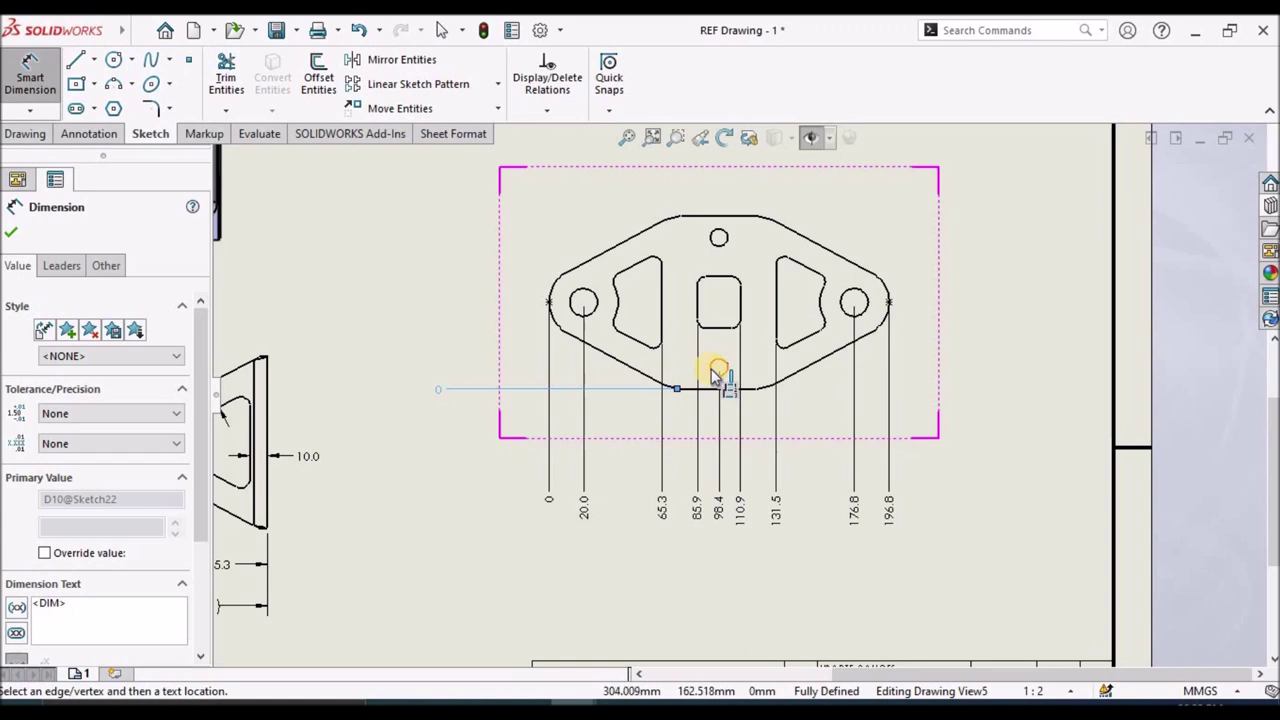
click(714, 368)
click(725, 329)
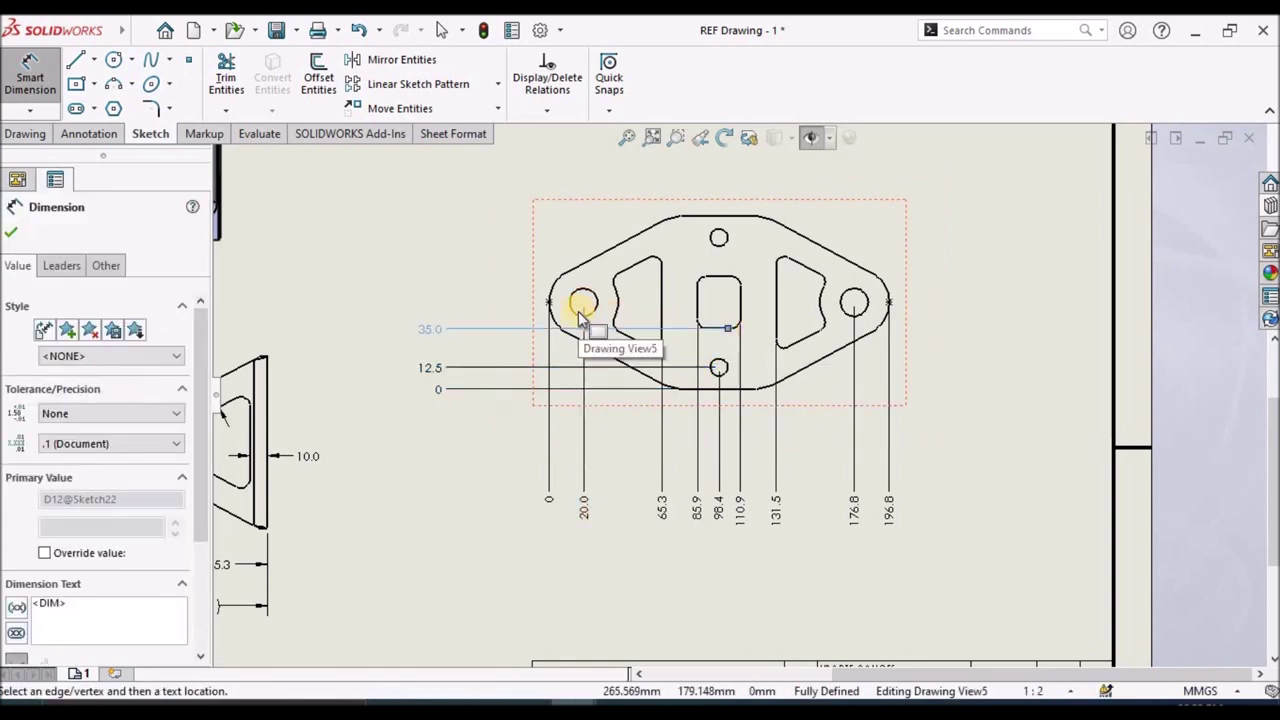
Complete the vertical ordinate set with dimensions to the left pivot hole, the square cutout's top edge, the upper small hole and the outline's top edge.
click(584, 304)
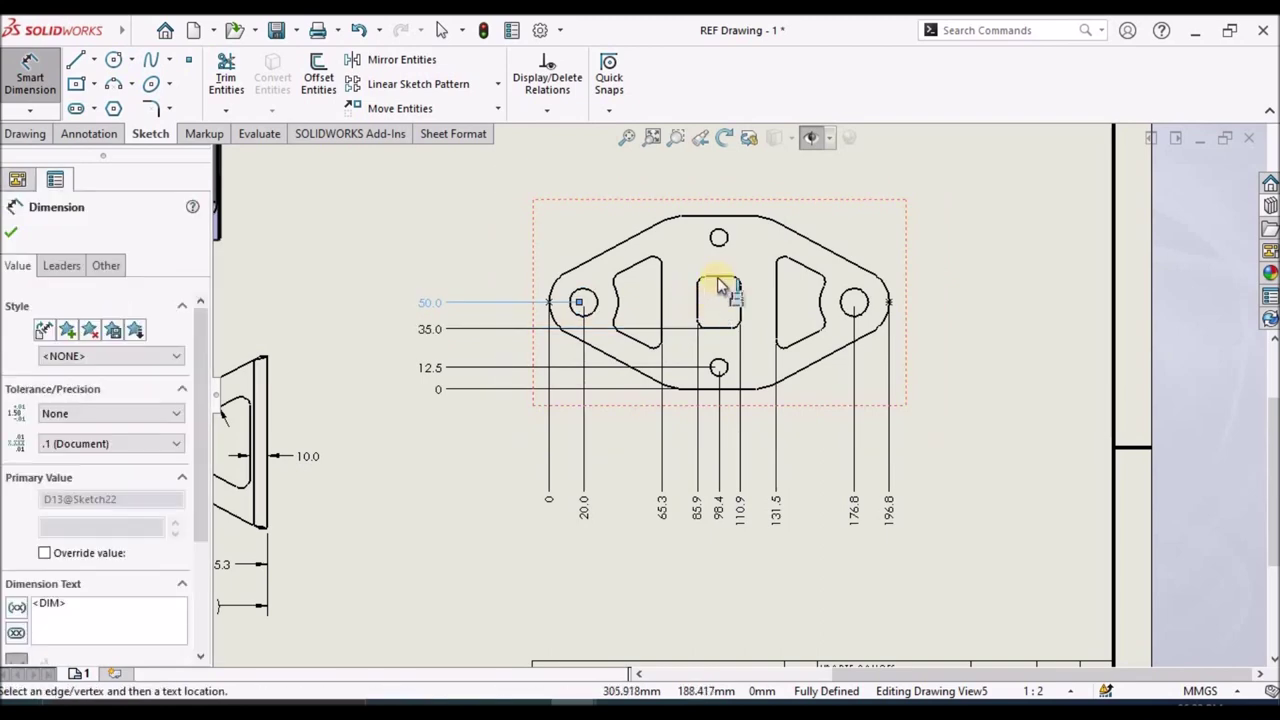
click(718, 283)
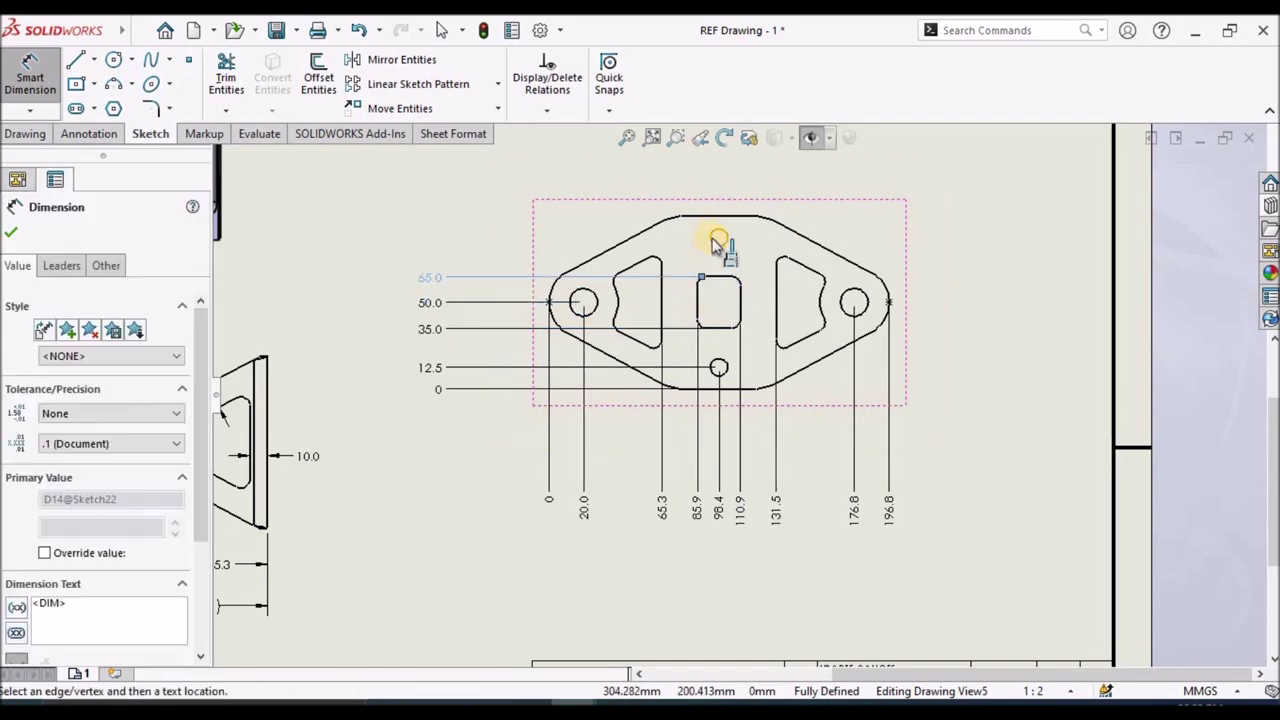
click(716, 240)
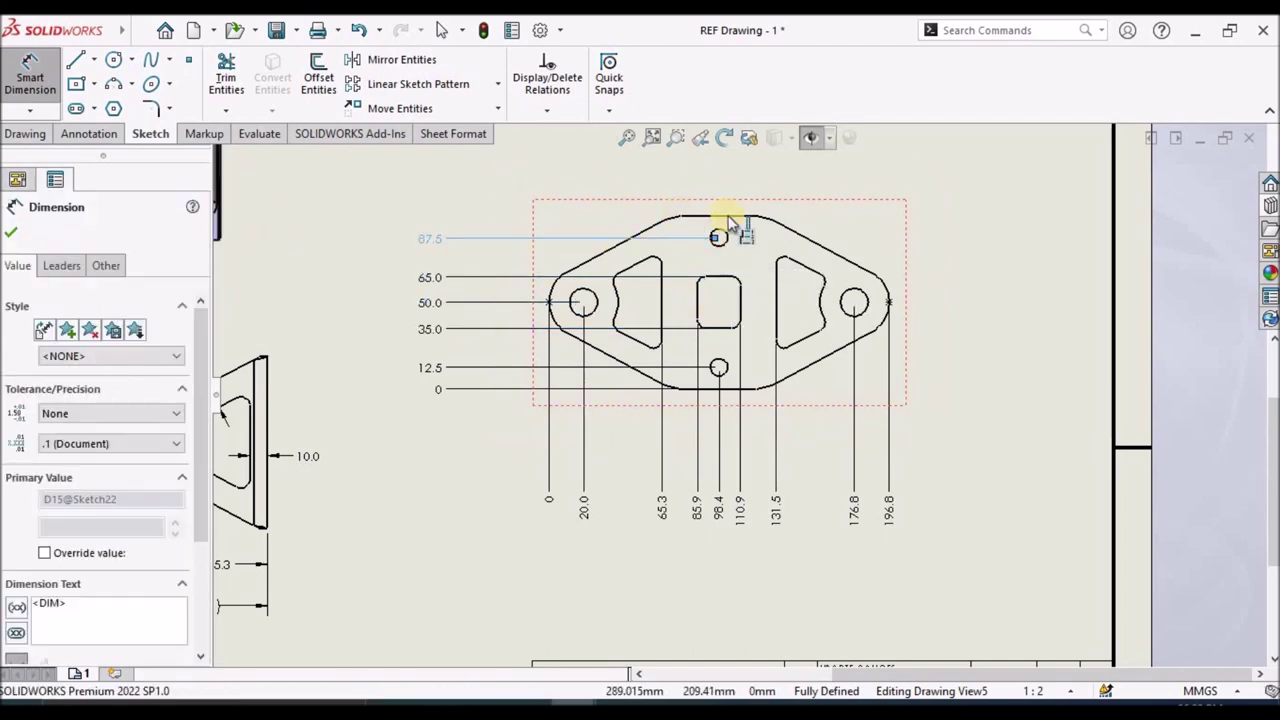
click(728, 220)
scroll(705, 395, down, 5)
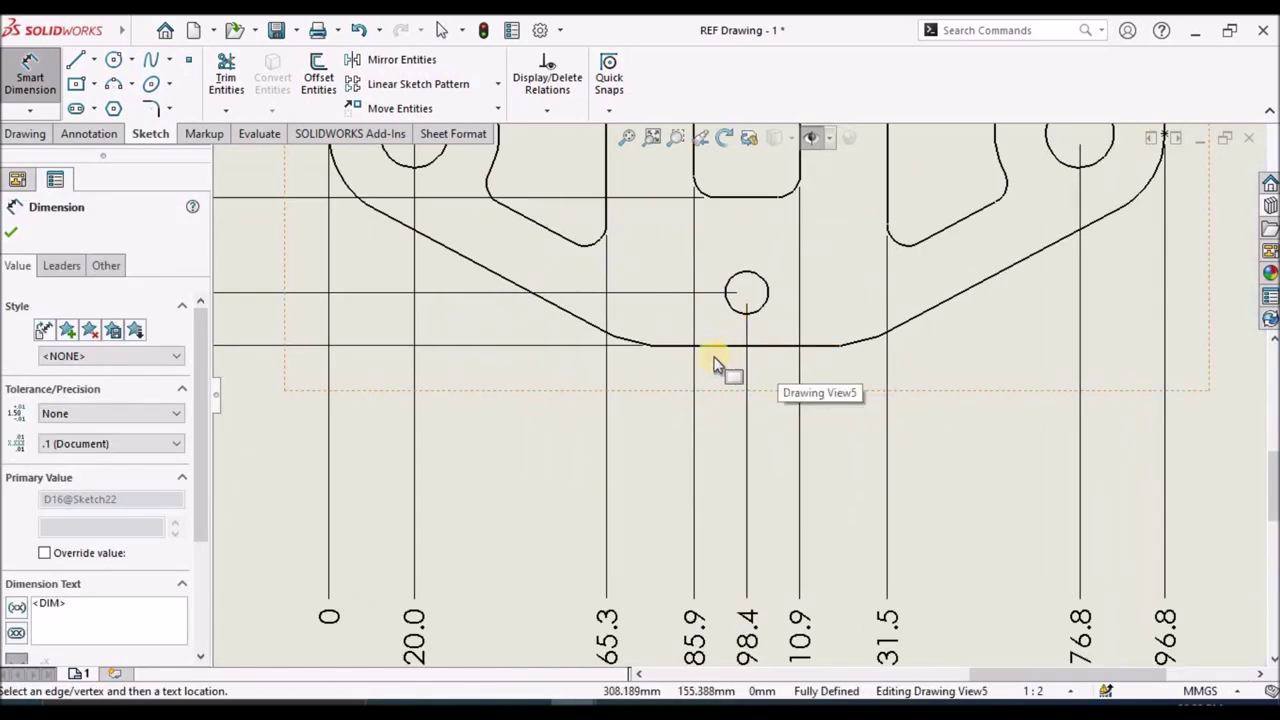
scroll(897, 410, up, 5)
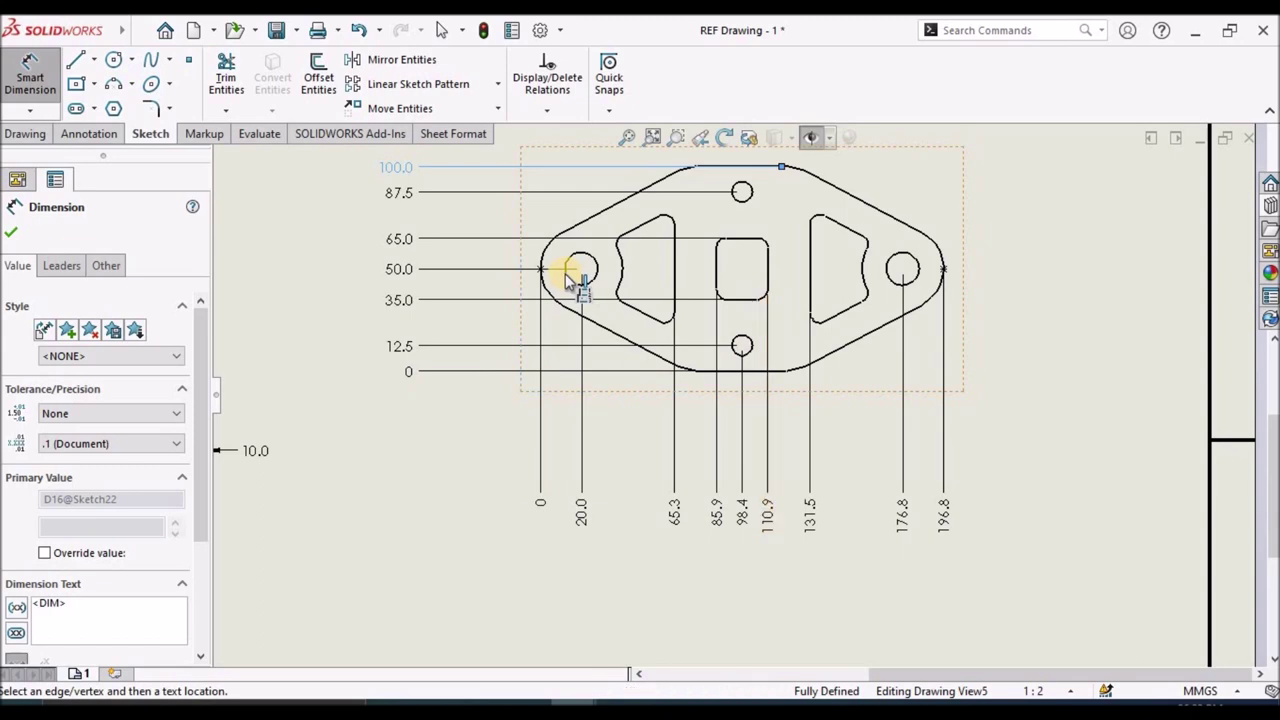
scroll(566, 280, down, 2)
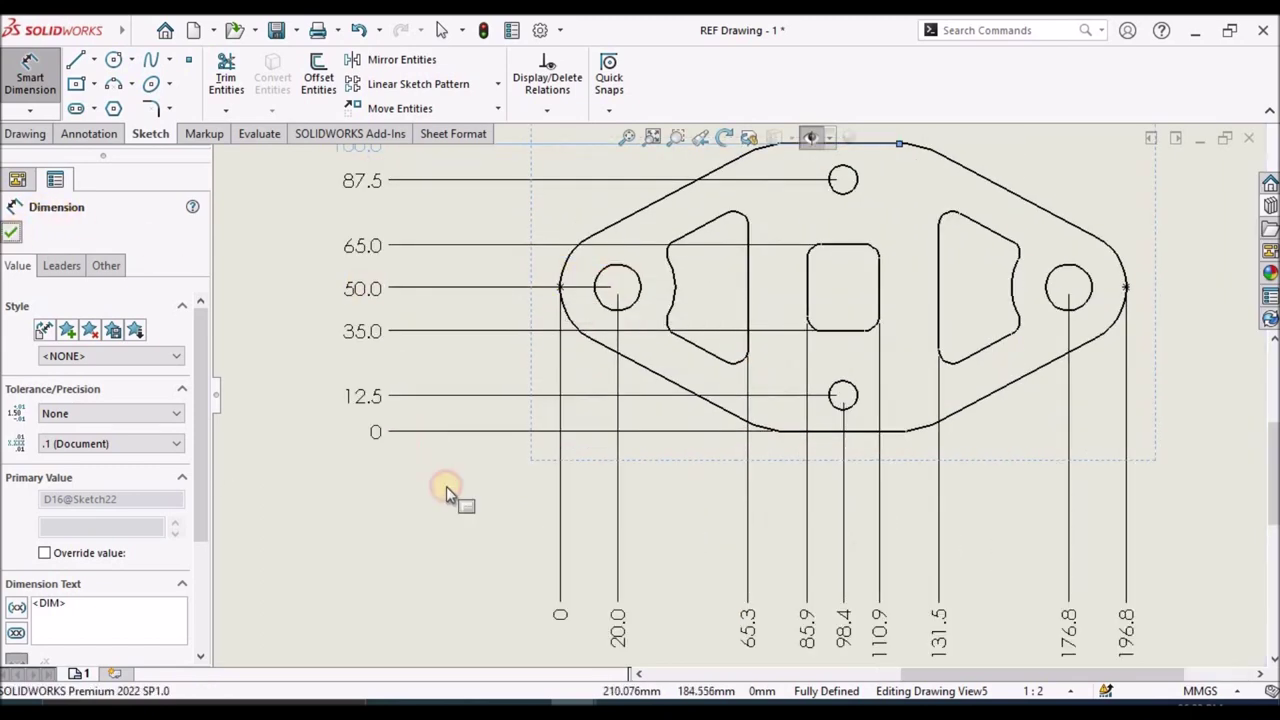
key(Escape)
Move the horizontal and vertical ordinate dimension sets closer to the flat-pattern outline.
scroll(642, 516, up, 5)
scroll(674, 510, down, 4)
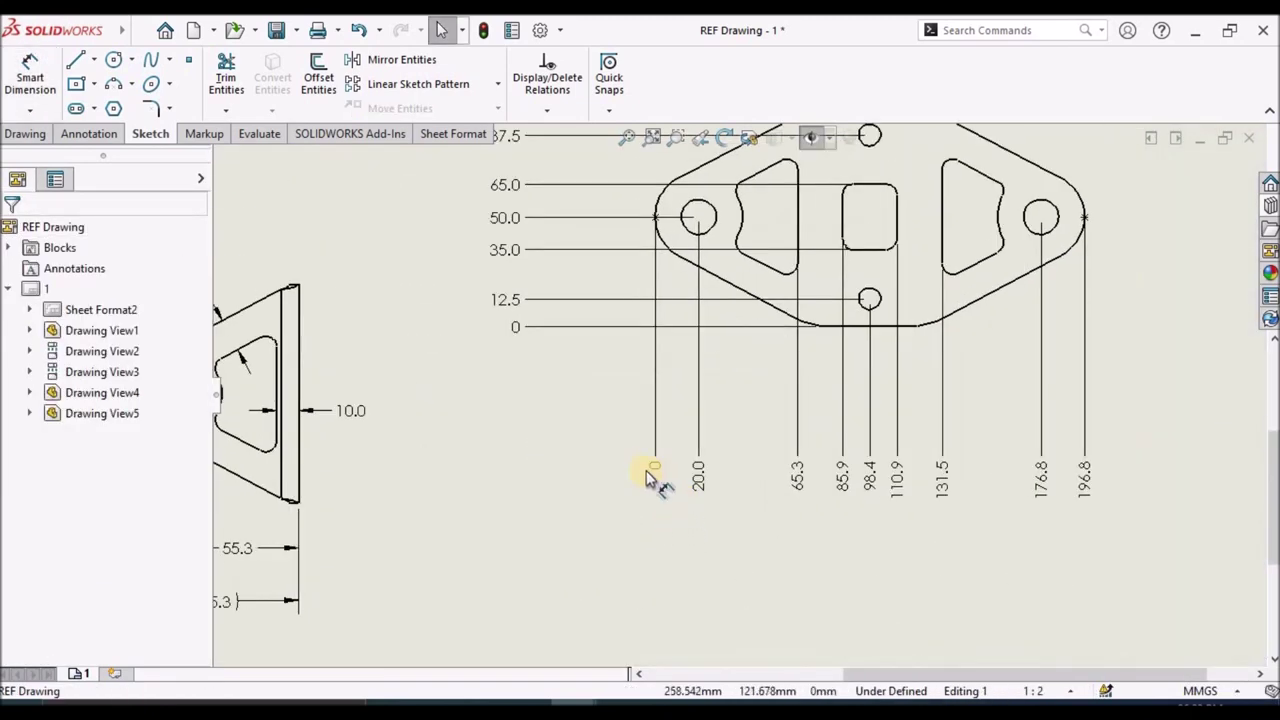
drag(652, 470, 657, 407)
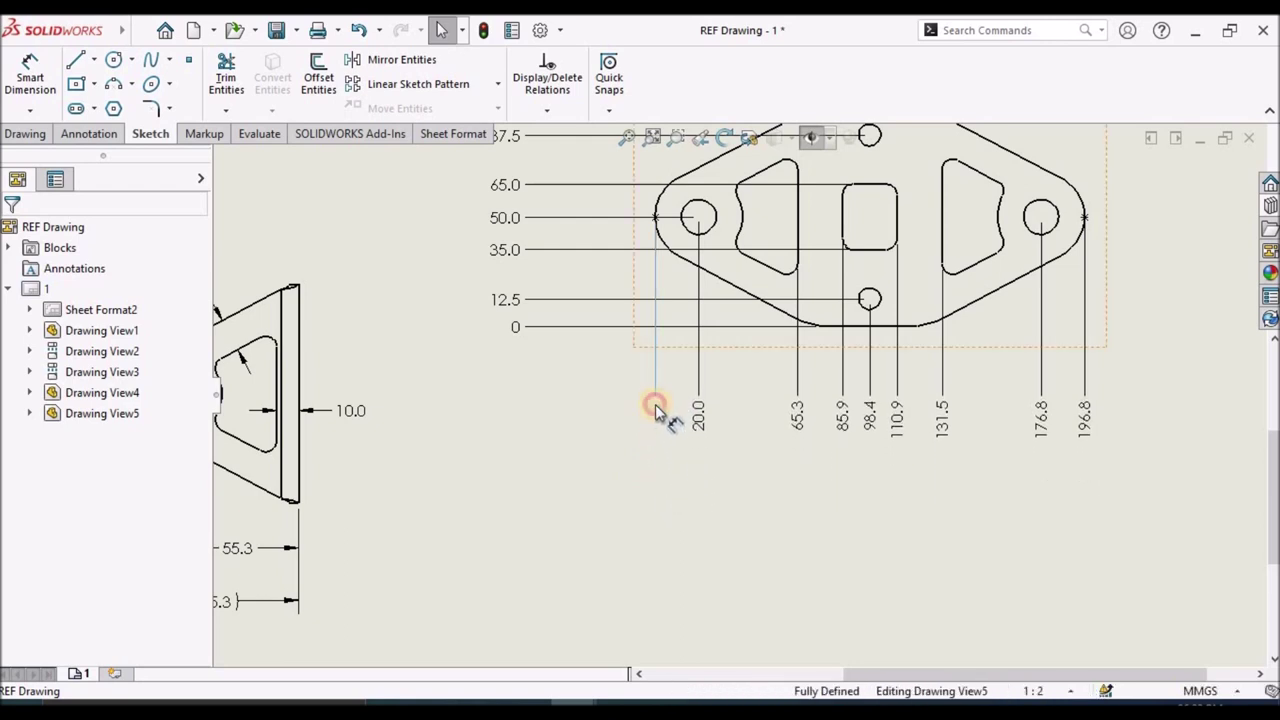
drag(533, 343, 586, 332)
click(863, 257)
scroll(863, 257, up, 5)
scroll(755, 410, down, 3)
scroll(755, 410, down, 1)
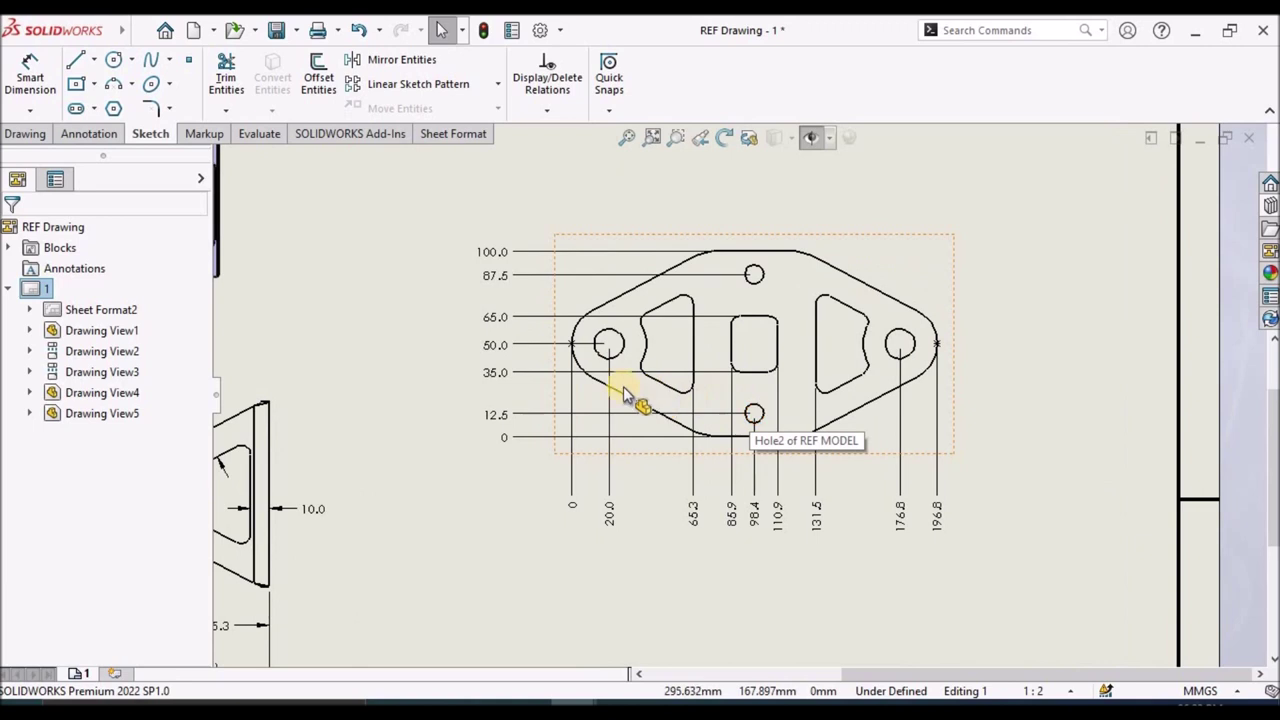
Add the prefix "2x" to the left pivot hole's vertical ordinate dimension and the lower small hole's horizontal ordinate dimension.
click(486, 345)
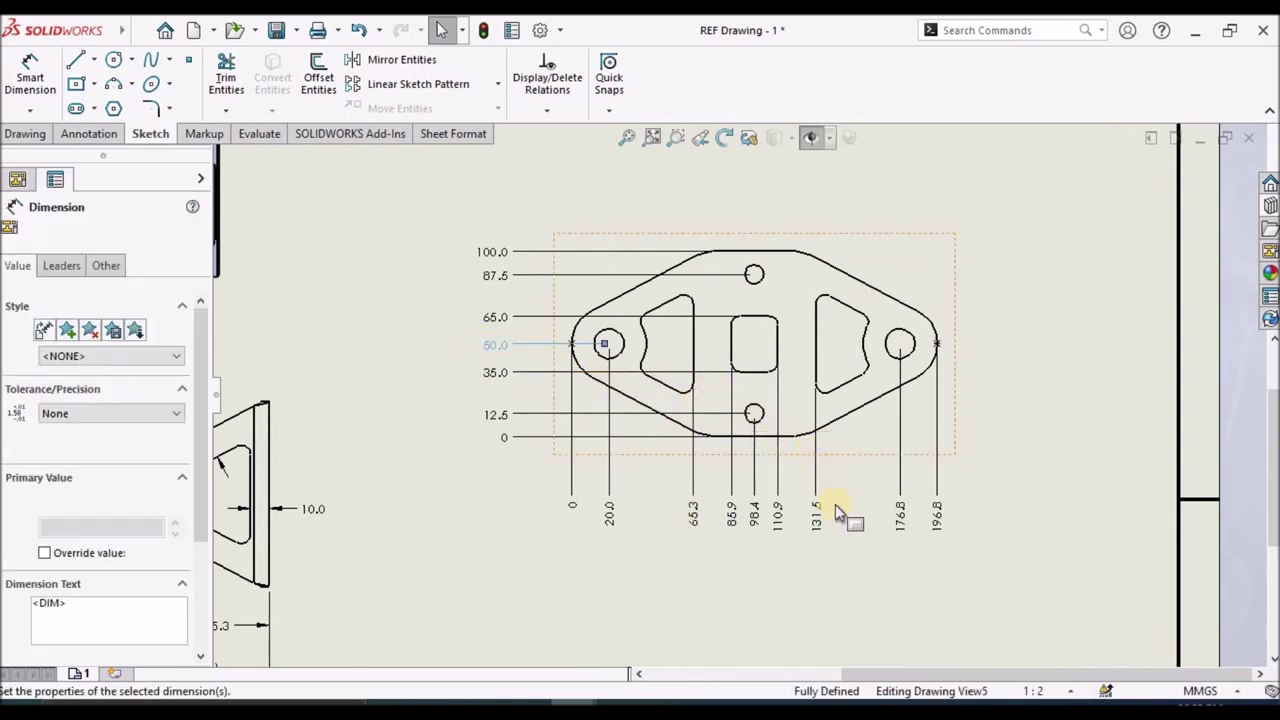
ctrl+click(757, 518)
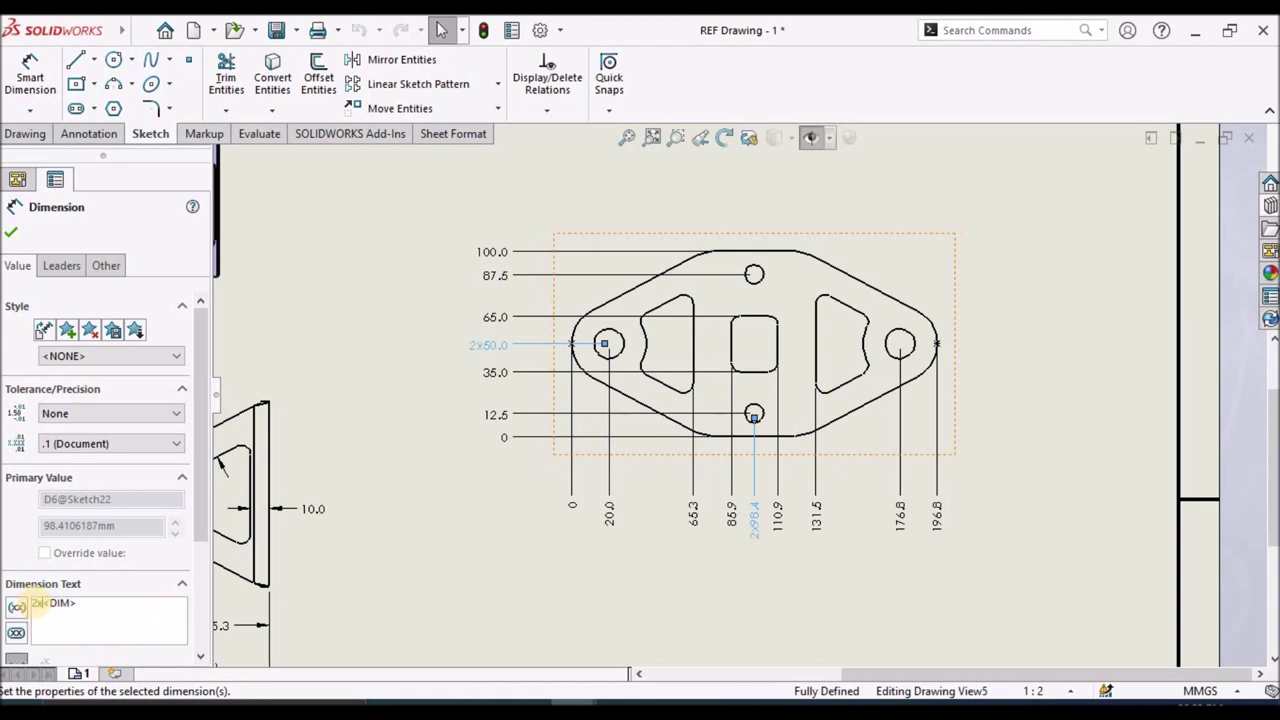
click(13, 233)
Examine the prefixed dimensions and the complete ordinate sets on the flat-pattern view.
scroll(483, 345, down, 3)
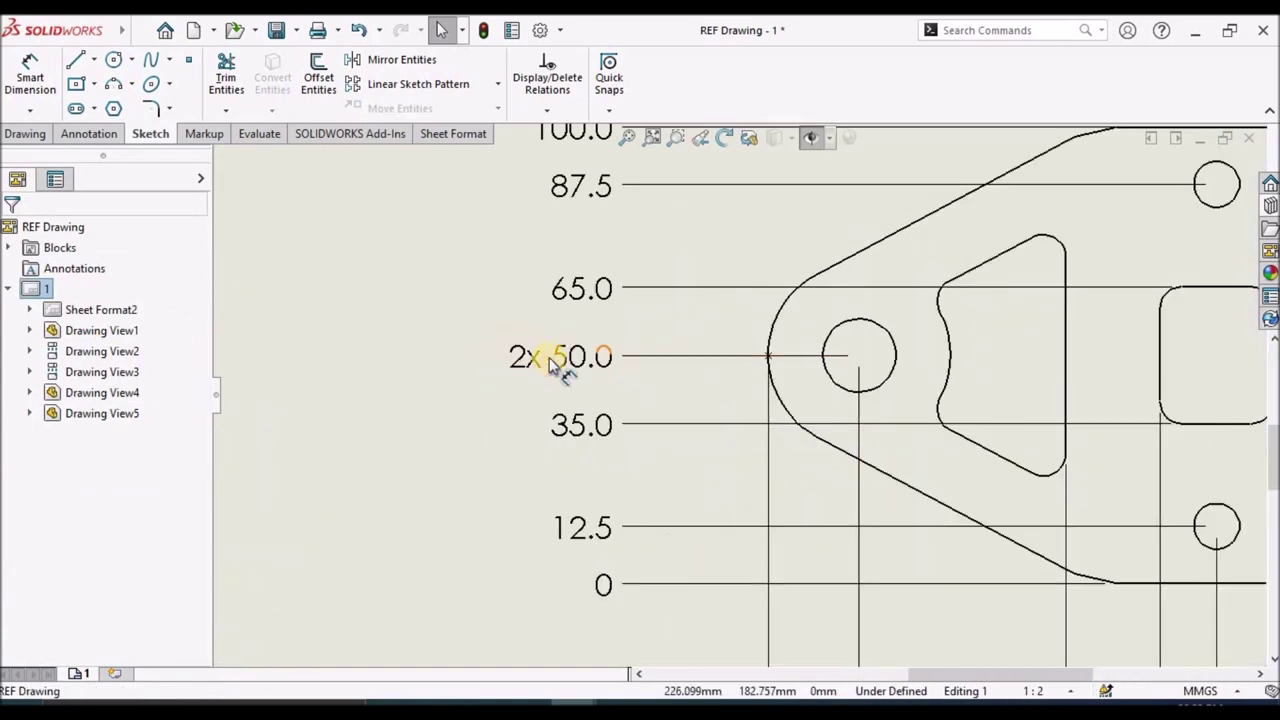
scroll(888, 396, up, 3)
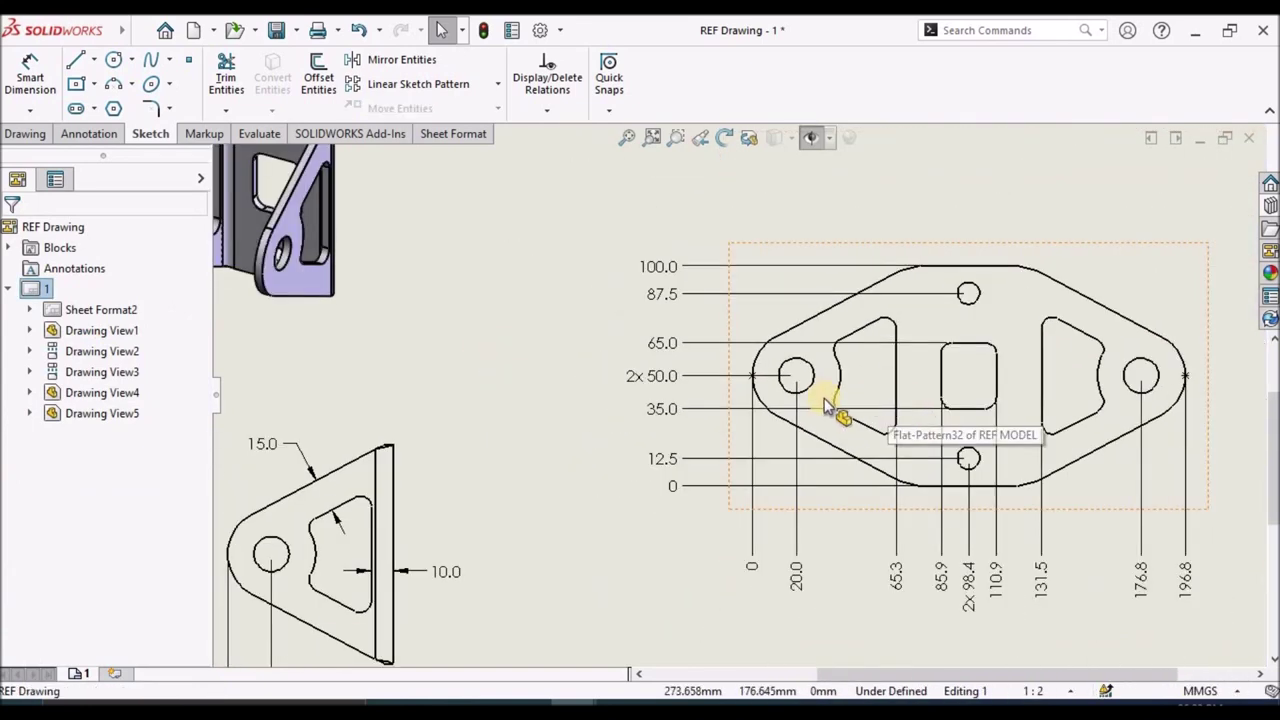
scroll(826, 405, down, 2)
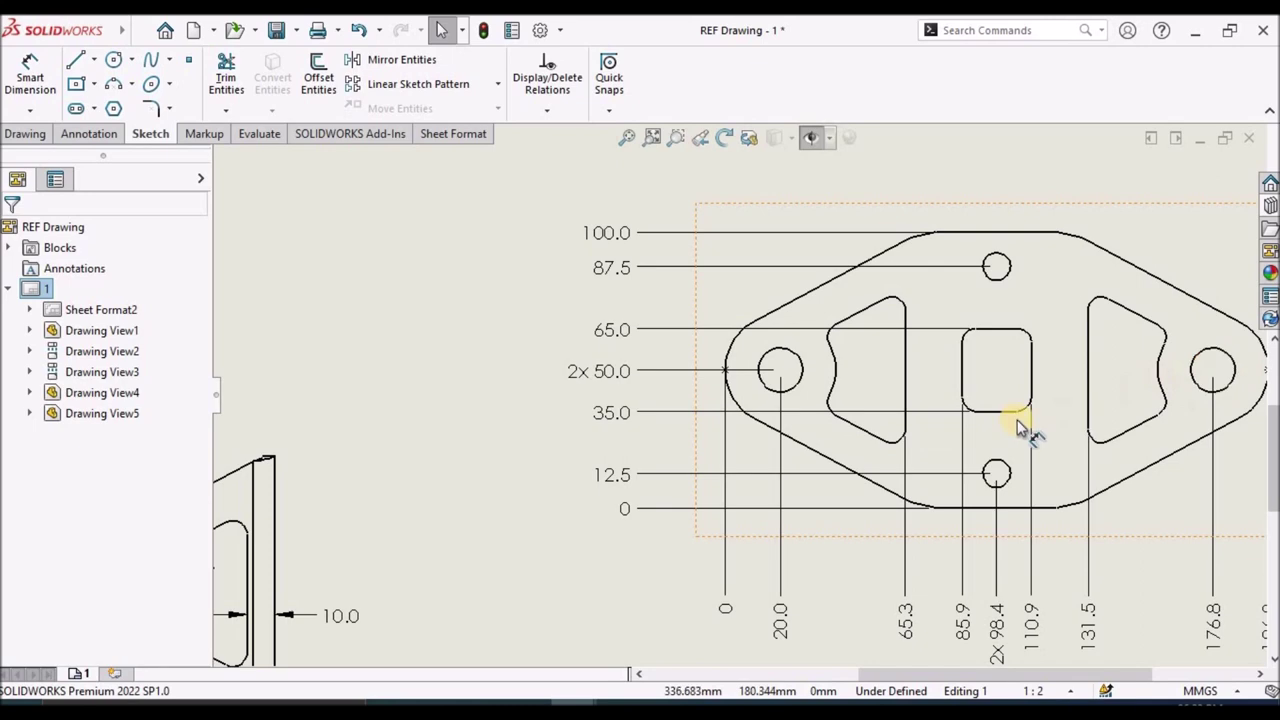
scroll(964, 426, up, 3)
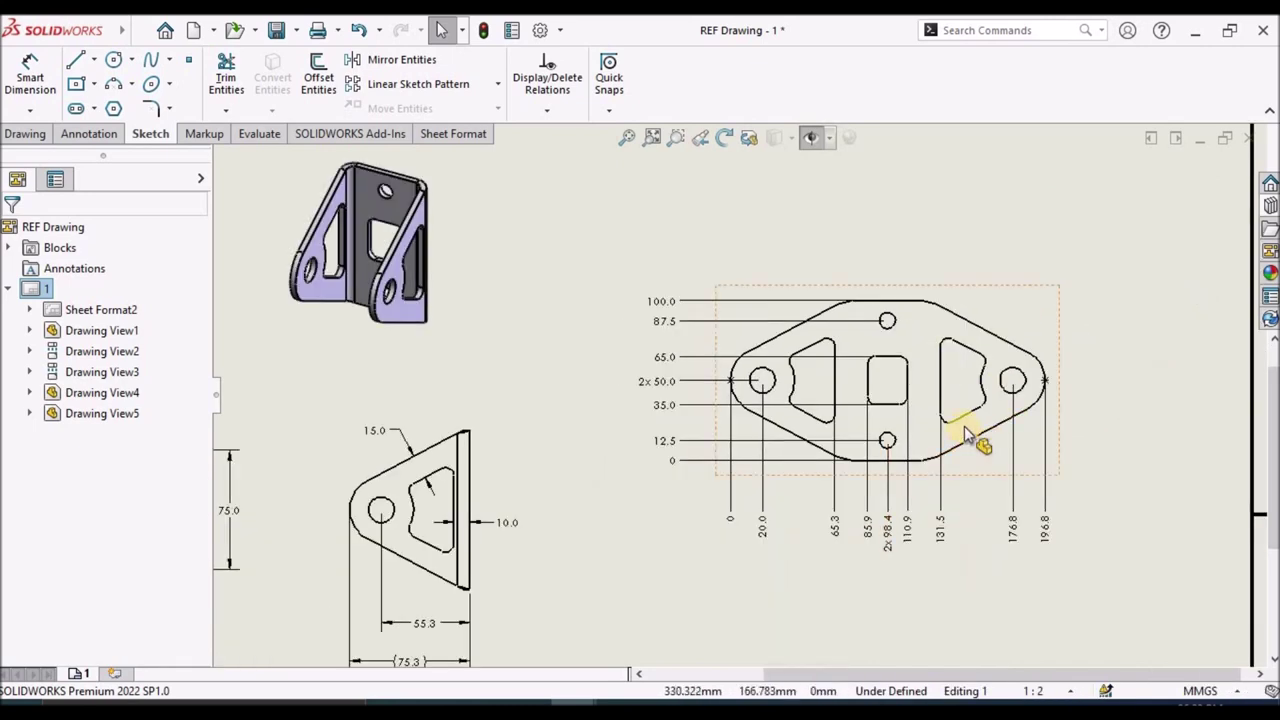
scroll(964, 426, down, 2)
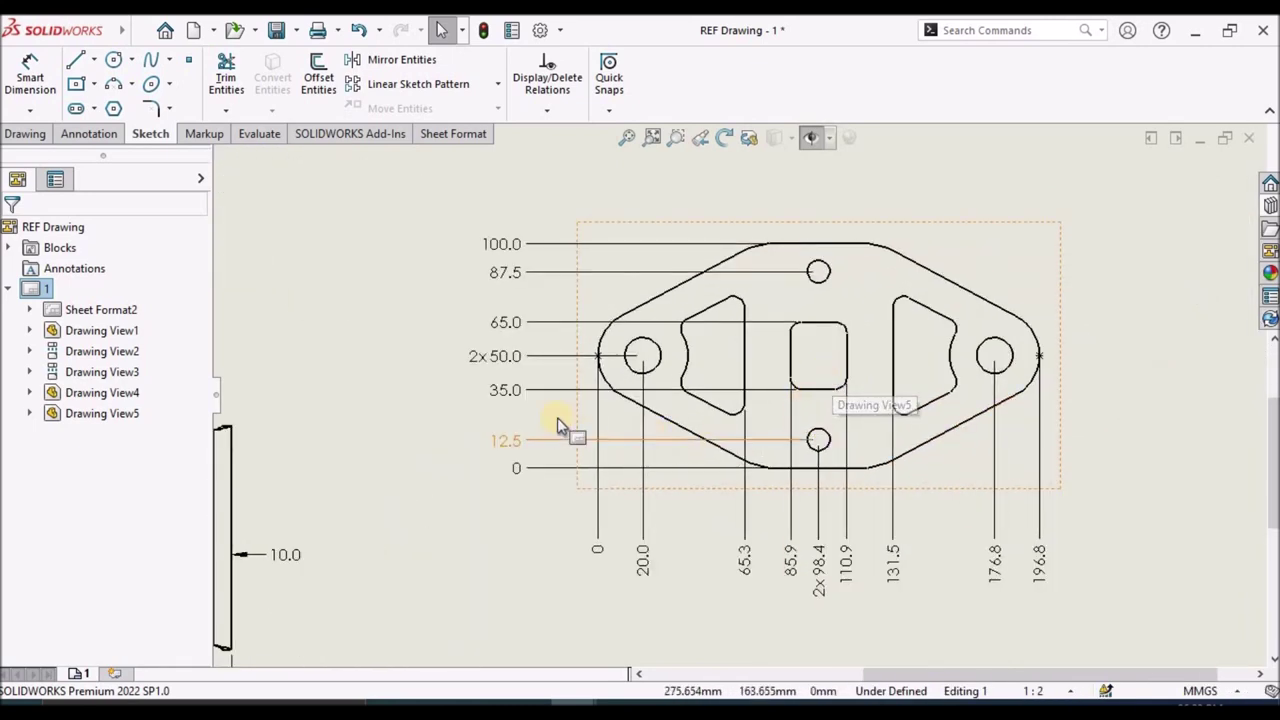
scroll(498, 370, down, 1)
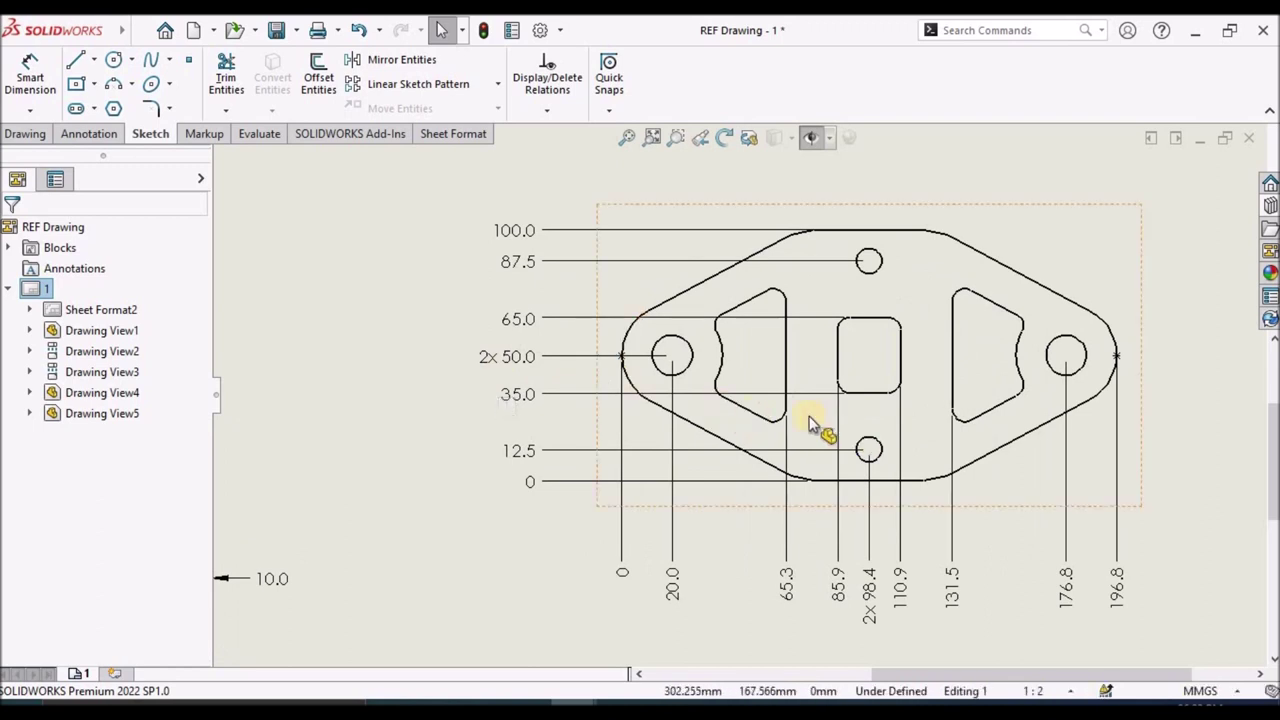
scroll(457, 286, up, 3)
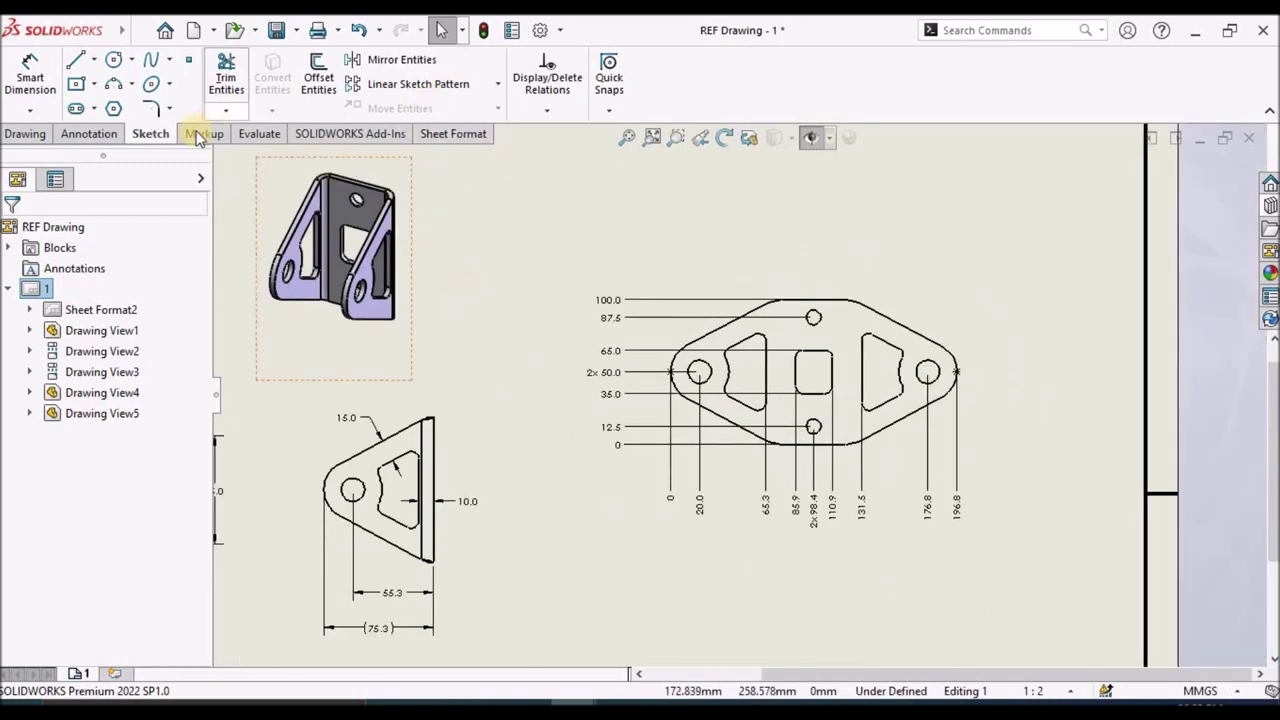
Add center marks to both pivot holes and both small holes in the flat-pattern view.
click(90, 133)
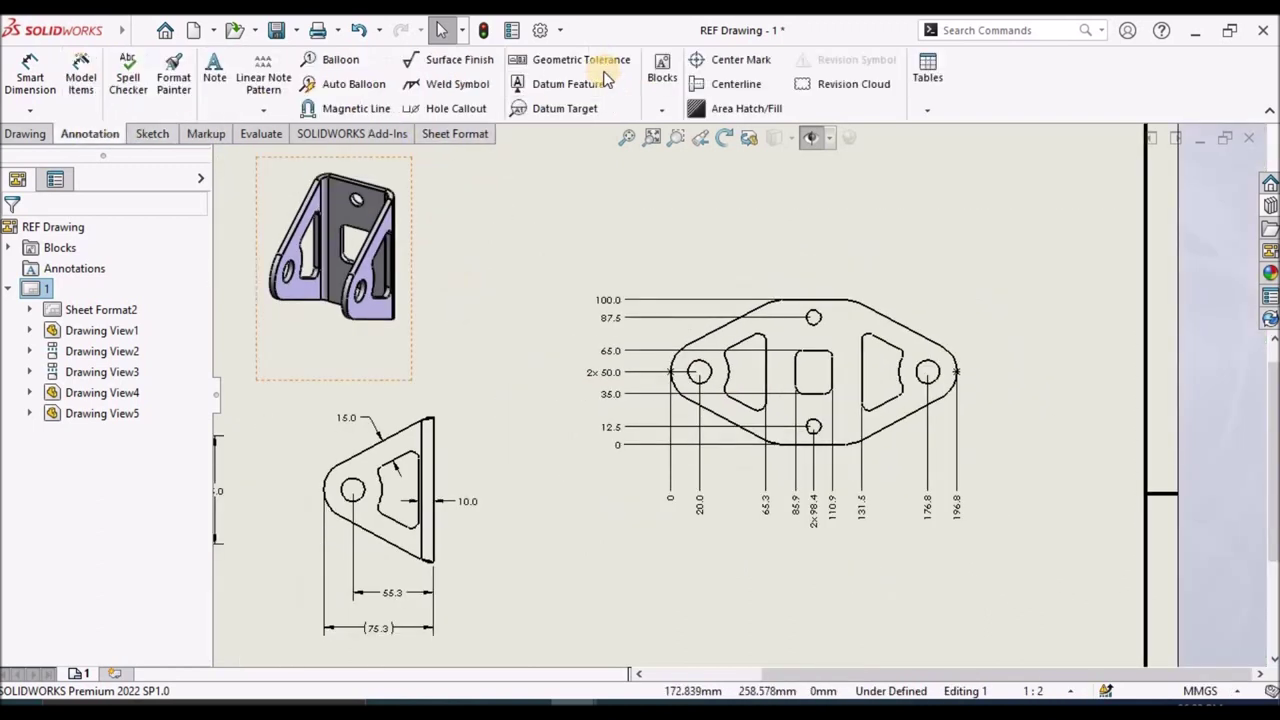
click(693, 62)
scroll(745, 320, down, 5)
click(665, 455)
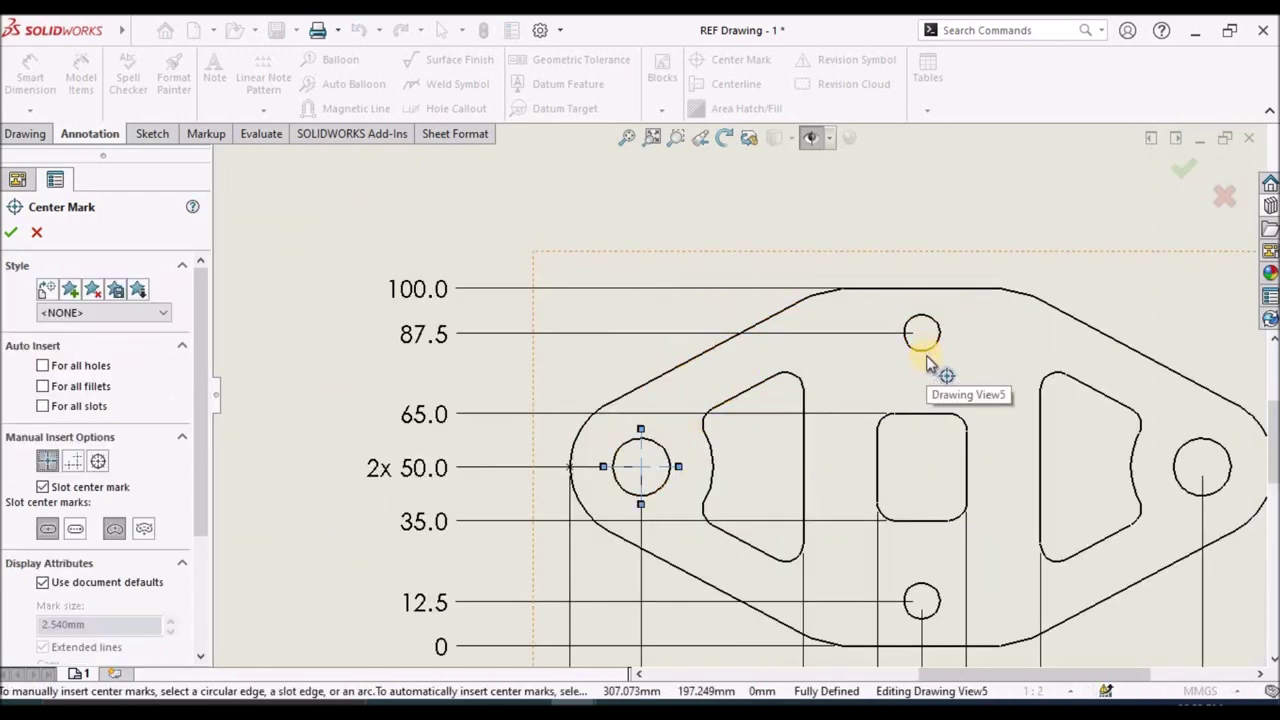
click(922, 352)
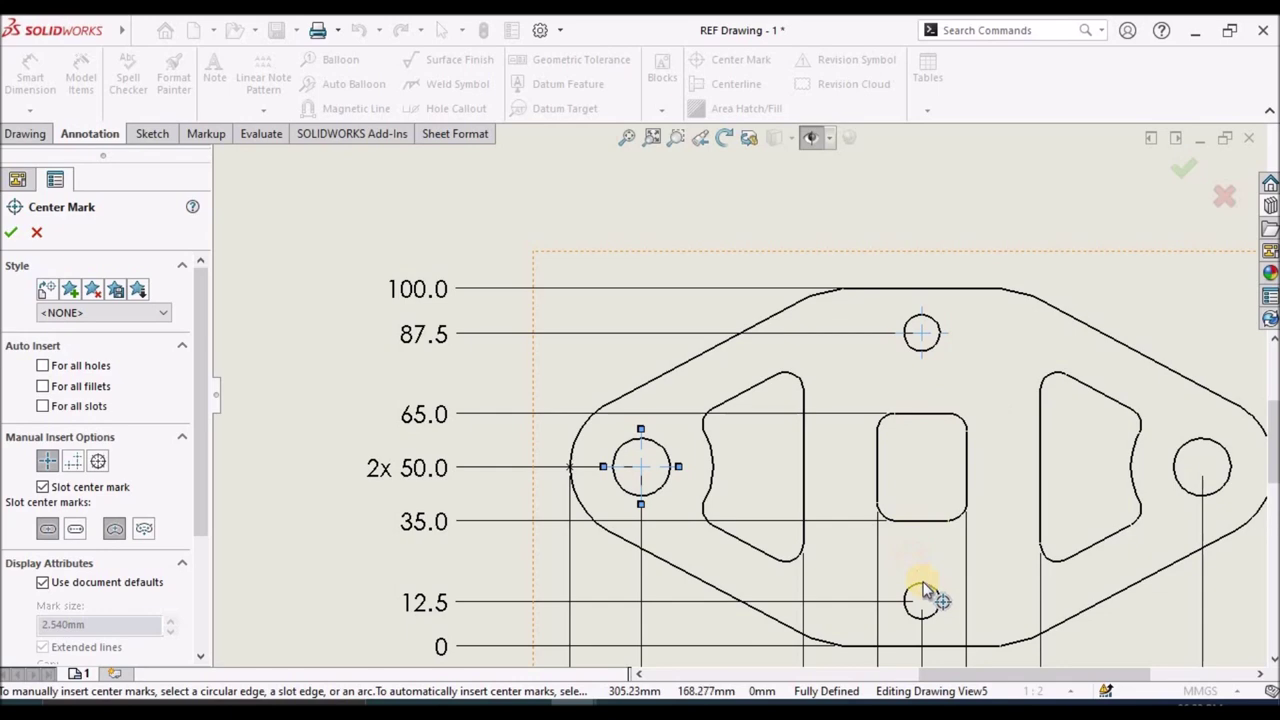
click(923, 584)
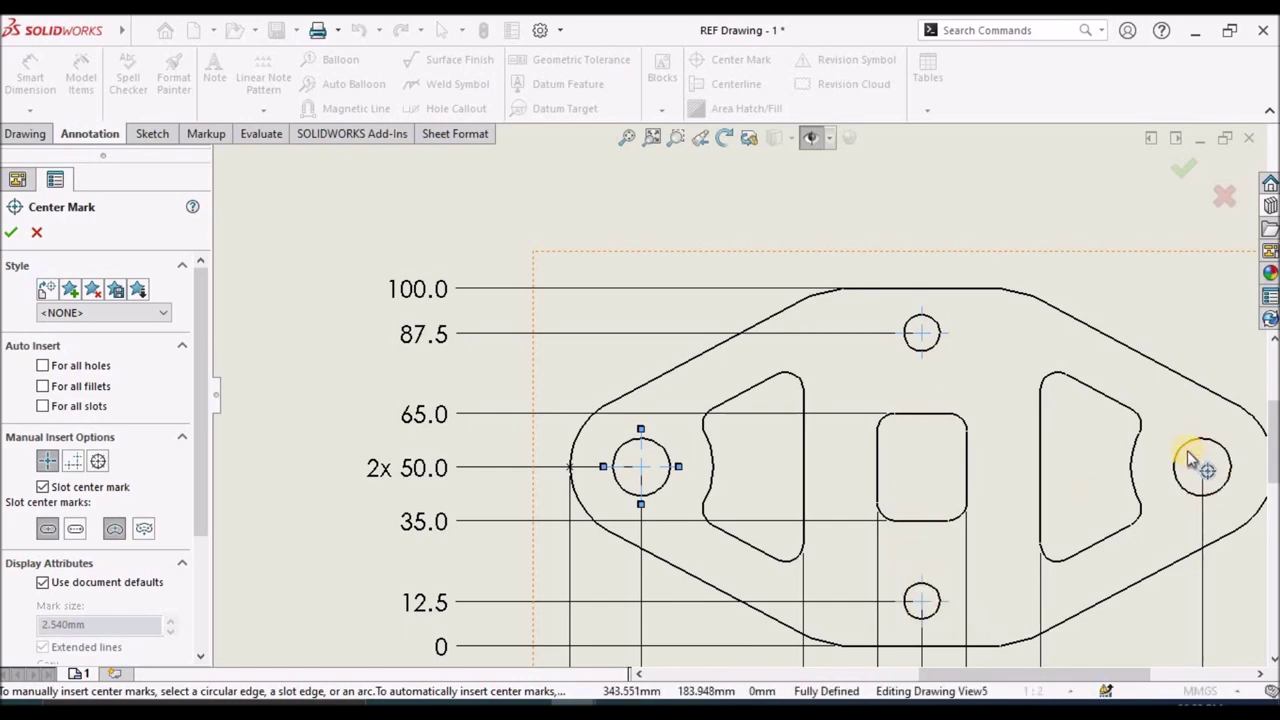
click(1190, 458)
Add center marks to the two small holes in the front view and the pivot hole in the side view.
key(f)
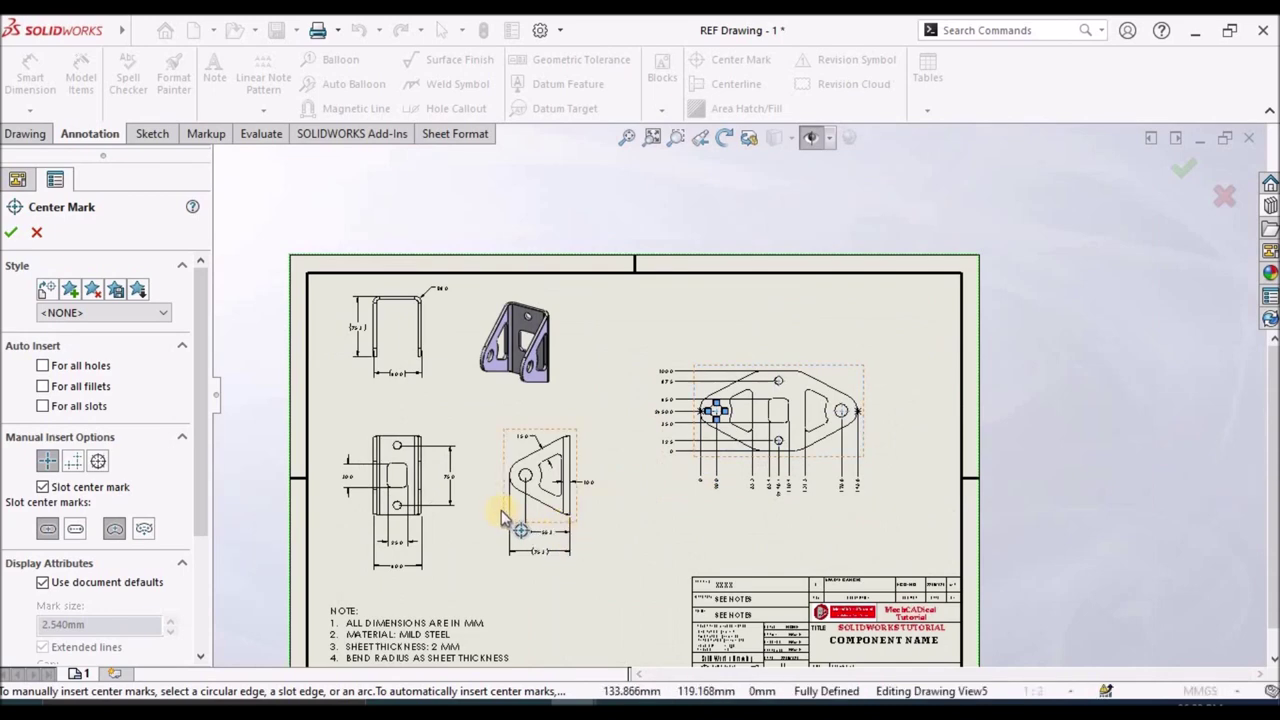
scroll(500, 514, down, 5)
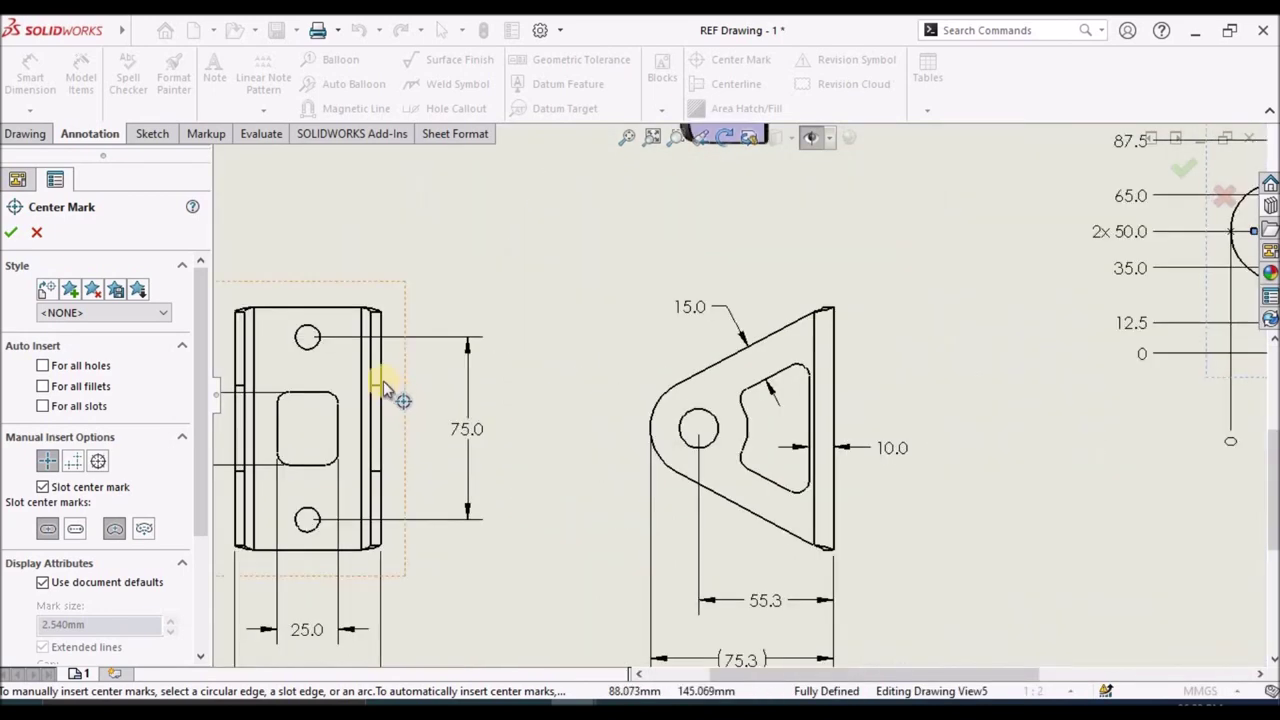
click(307, 337)
click(310, 526)
click(686, 436)
click(9, 233)
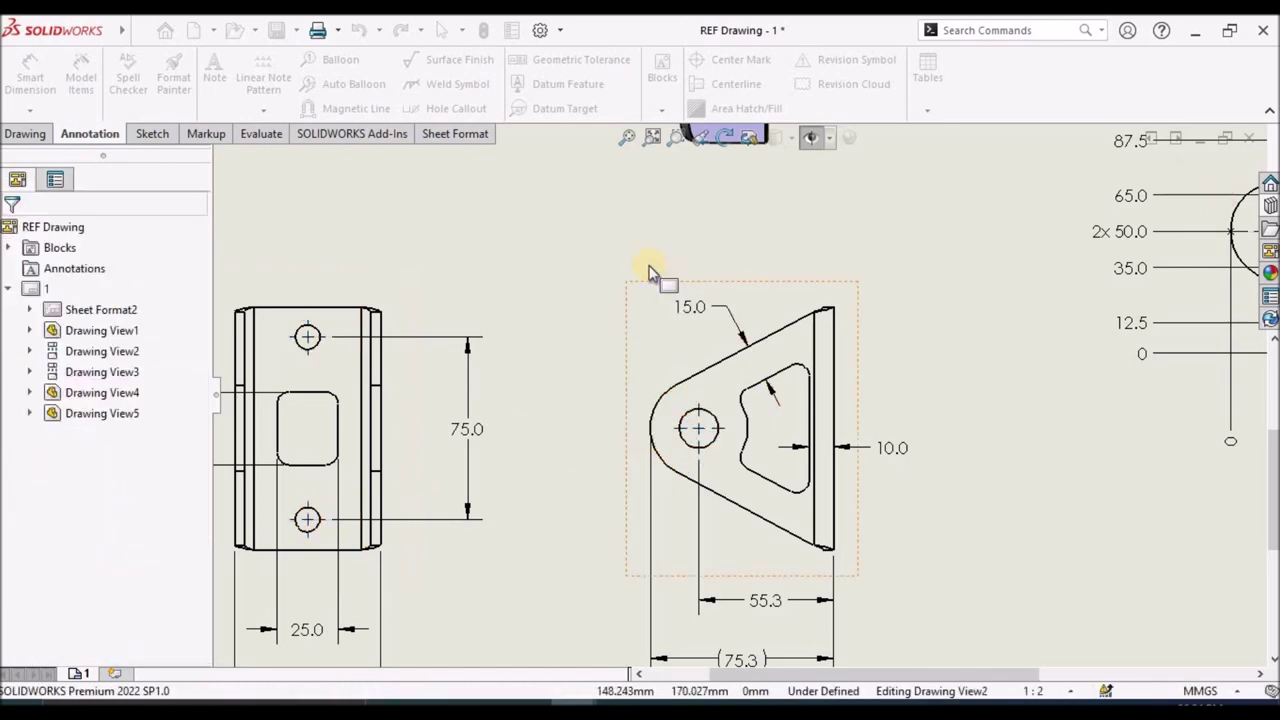
Save the drawing together with all modified referenced documents.
key(f)
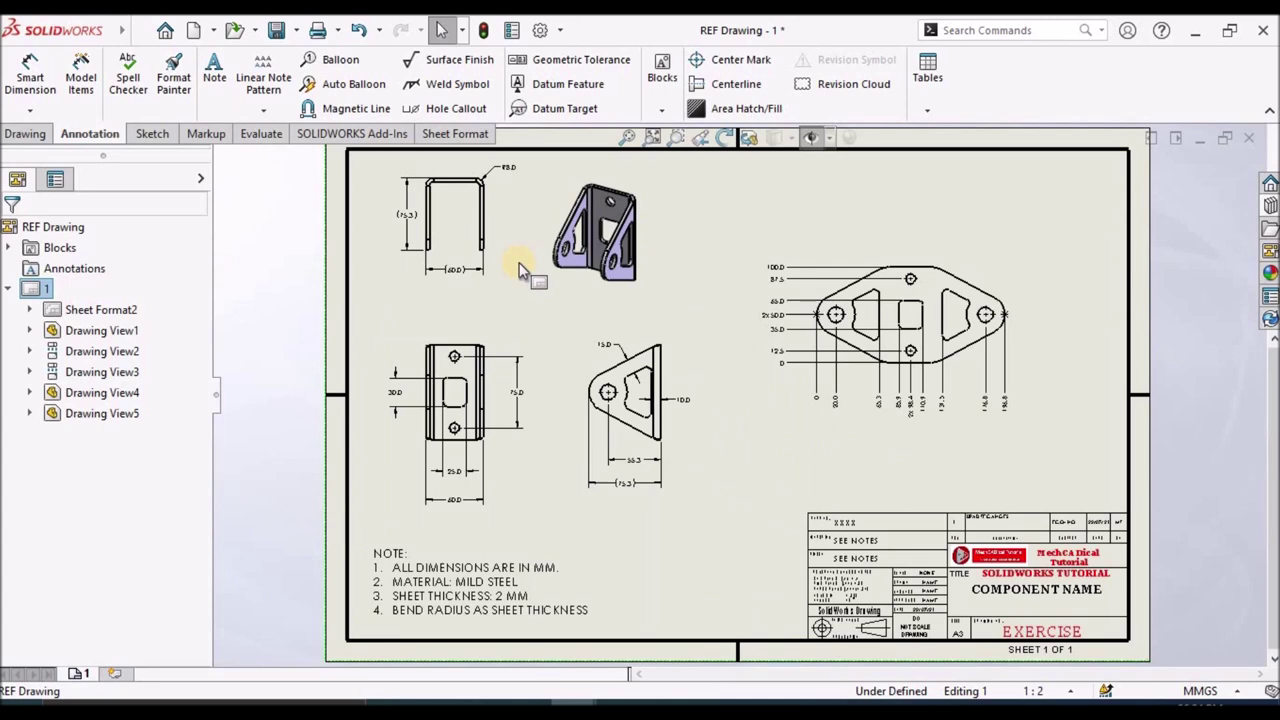
key(ctrl+s)
click(370, 312)
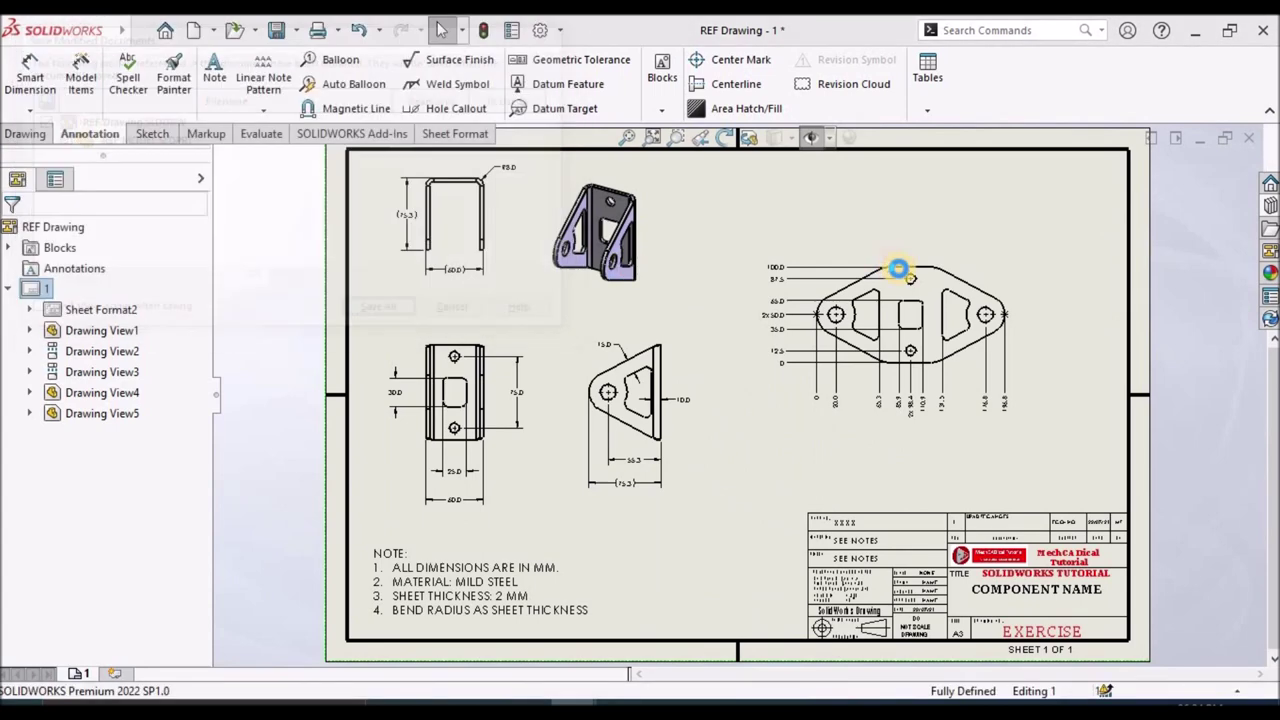